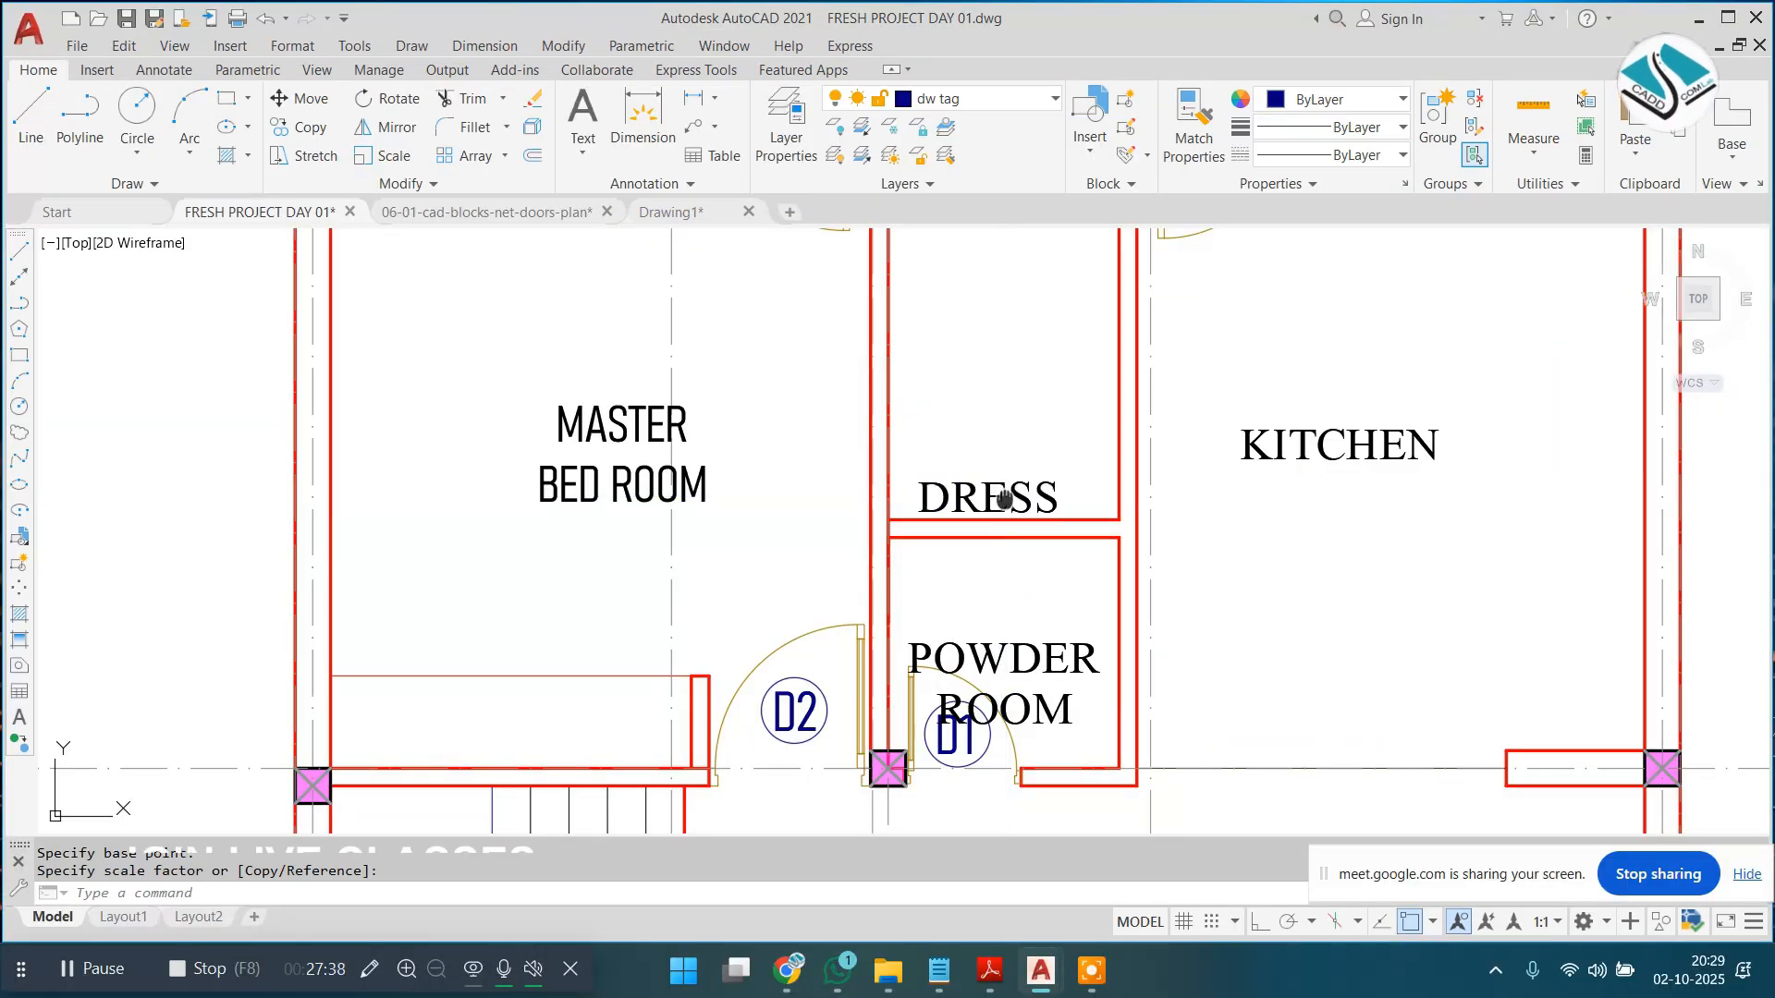
Step: Move the DRESS label up to the middle of the dressing room
middle_drag(981, 454, 880, 584)
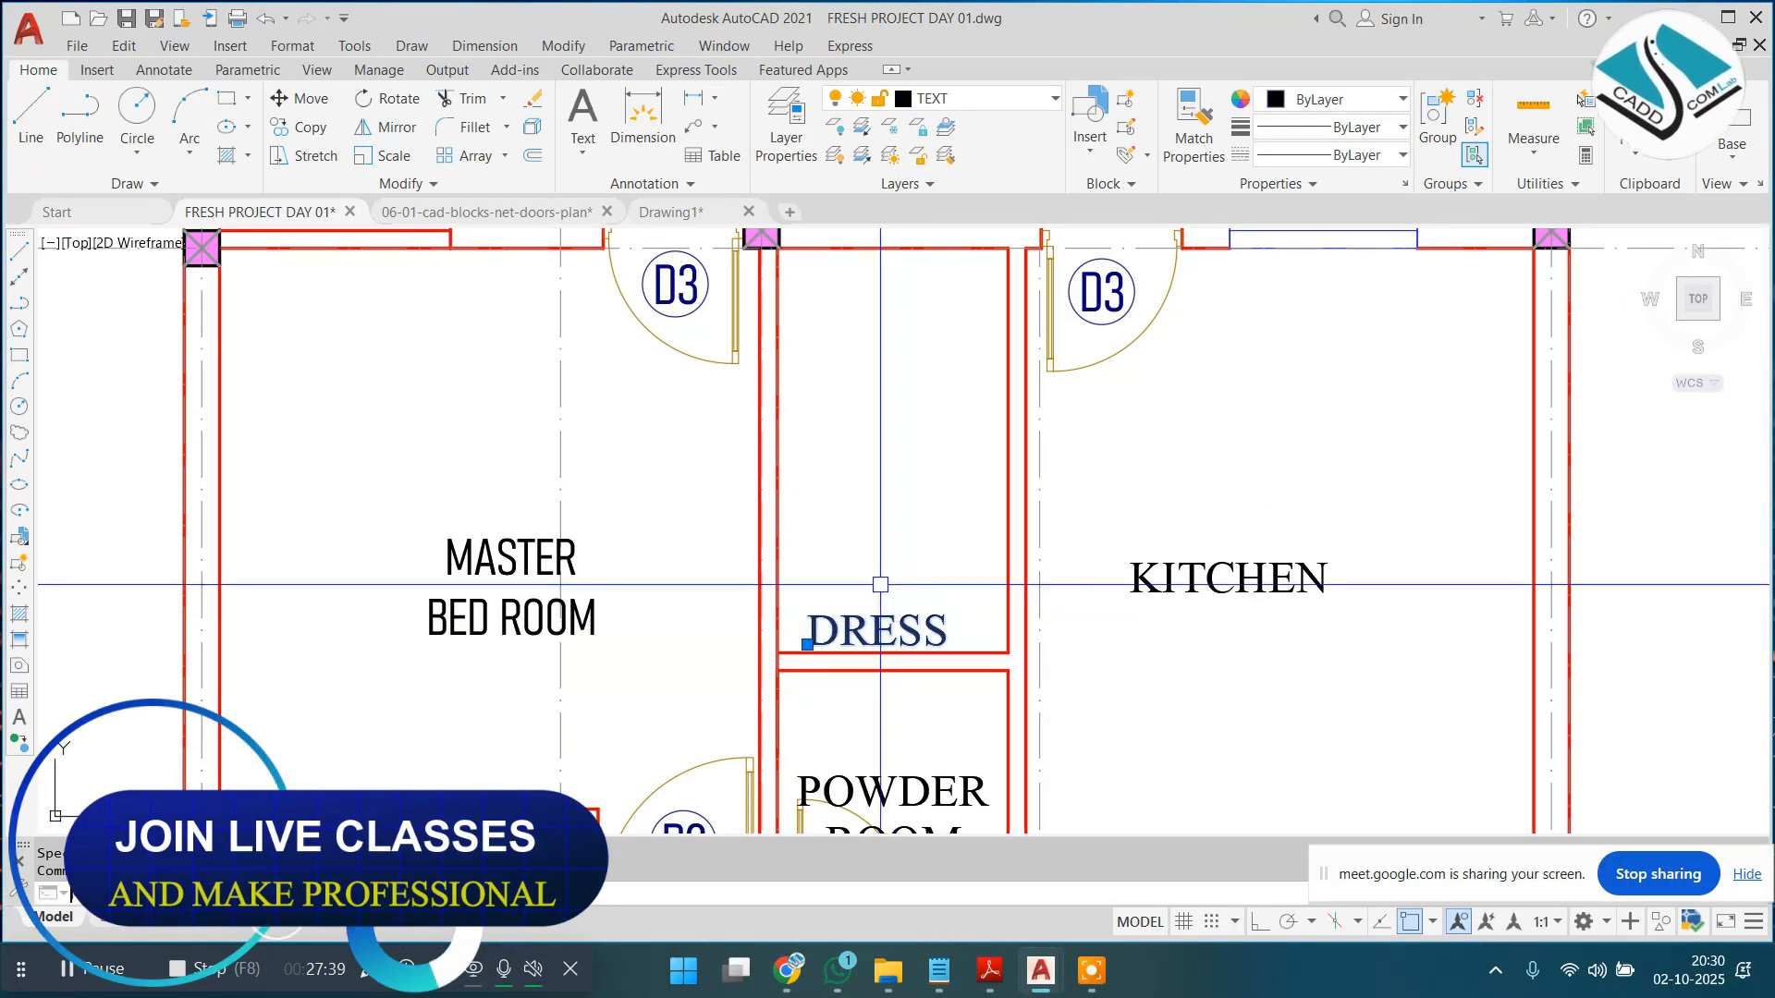
click(885, 412)
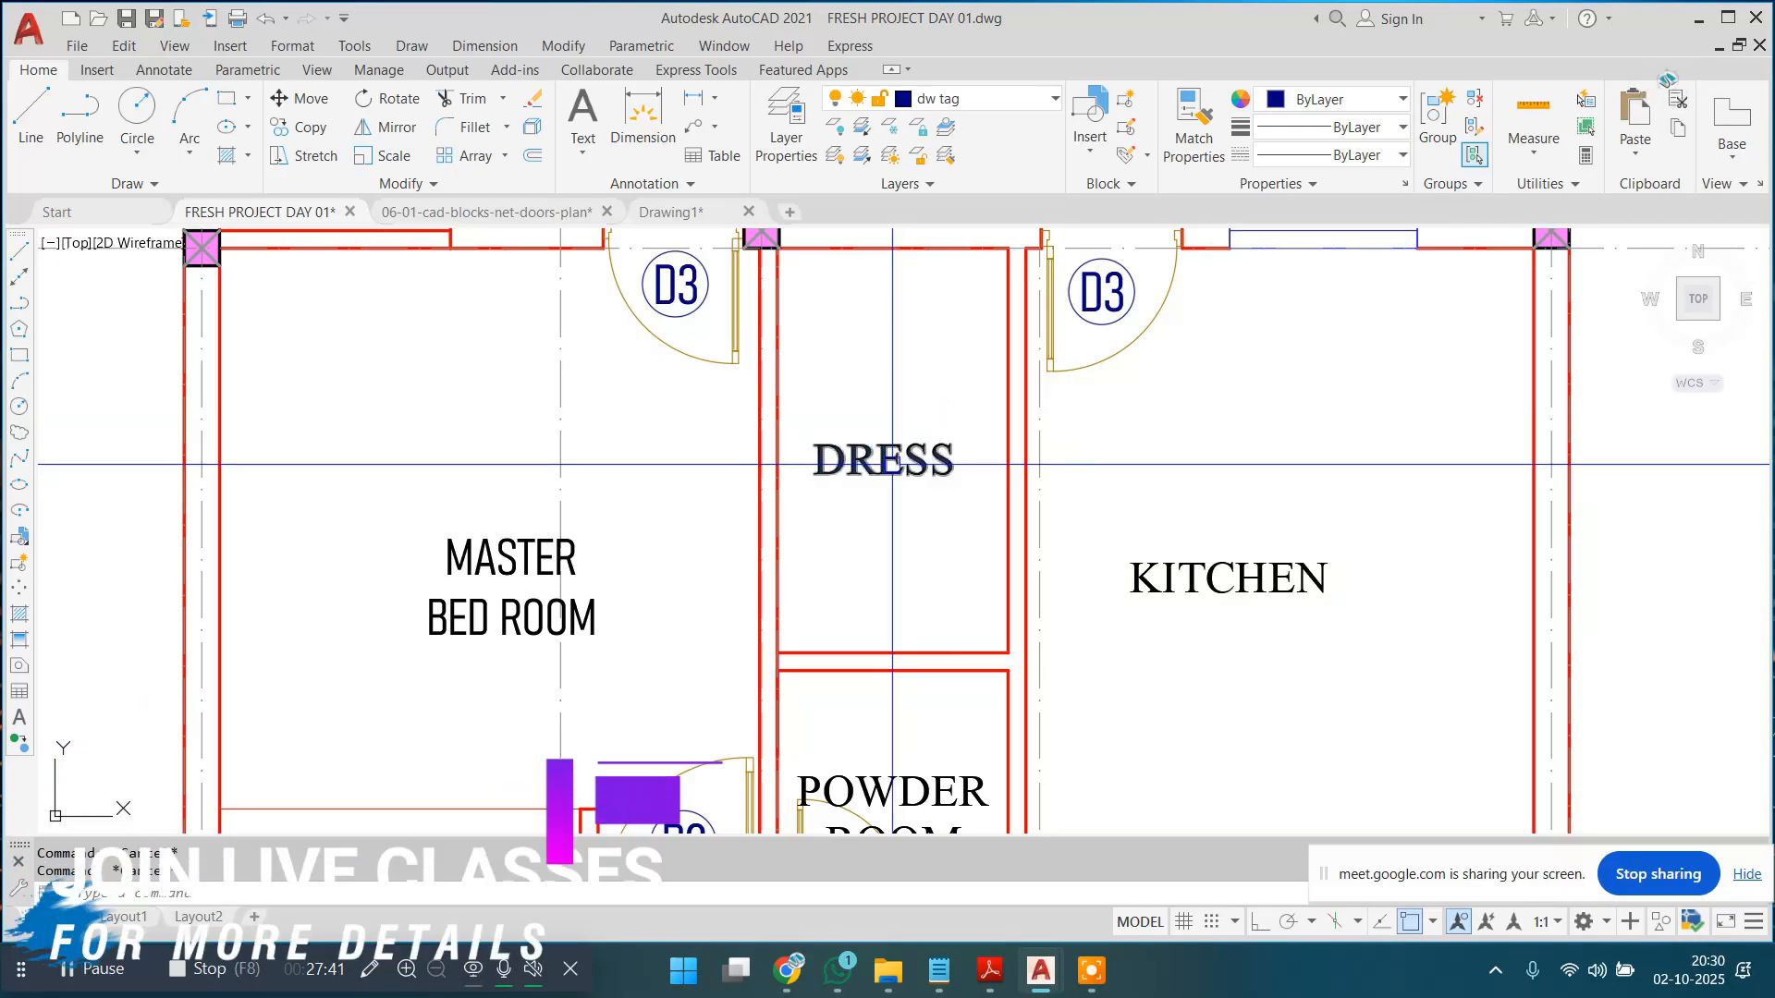
double_click(892, 464)
key(ctrl+a)
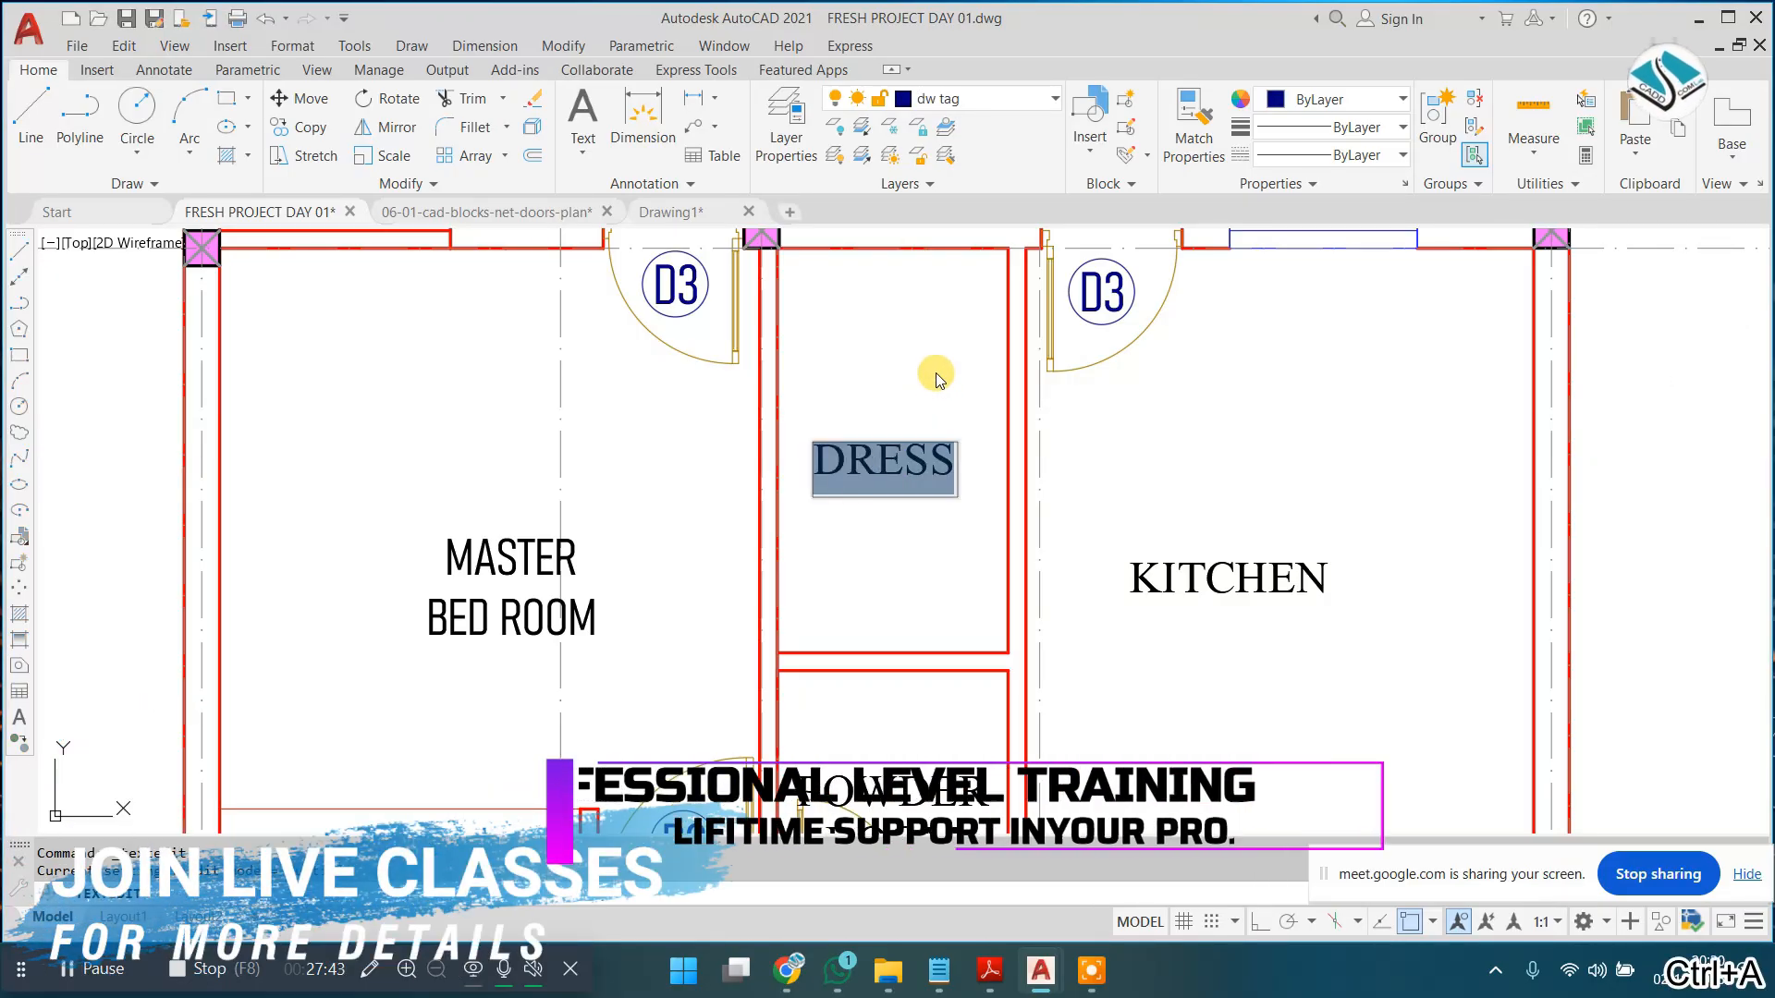
key(Escape)
key(Escape)
Step: Change the font of the KITCHEN label to Bahnschrift Light Condensed
middle_drag(922, 368, 717, 268)
click(1040, 467)
double_click(1039, 471)
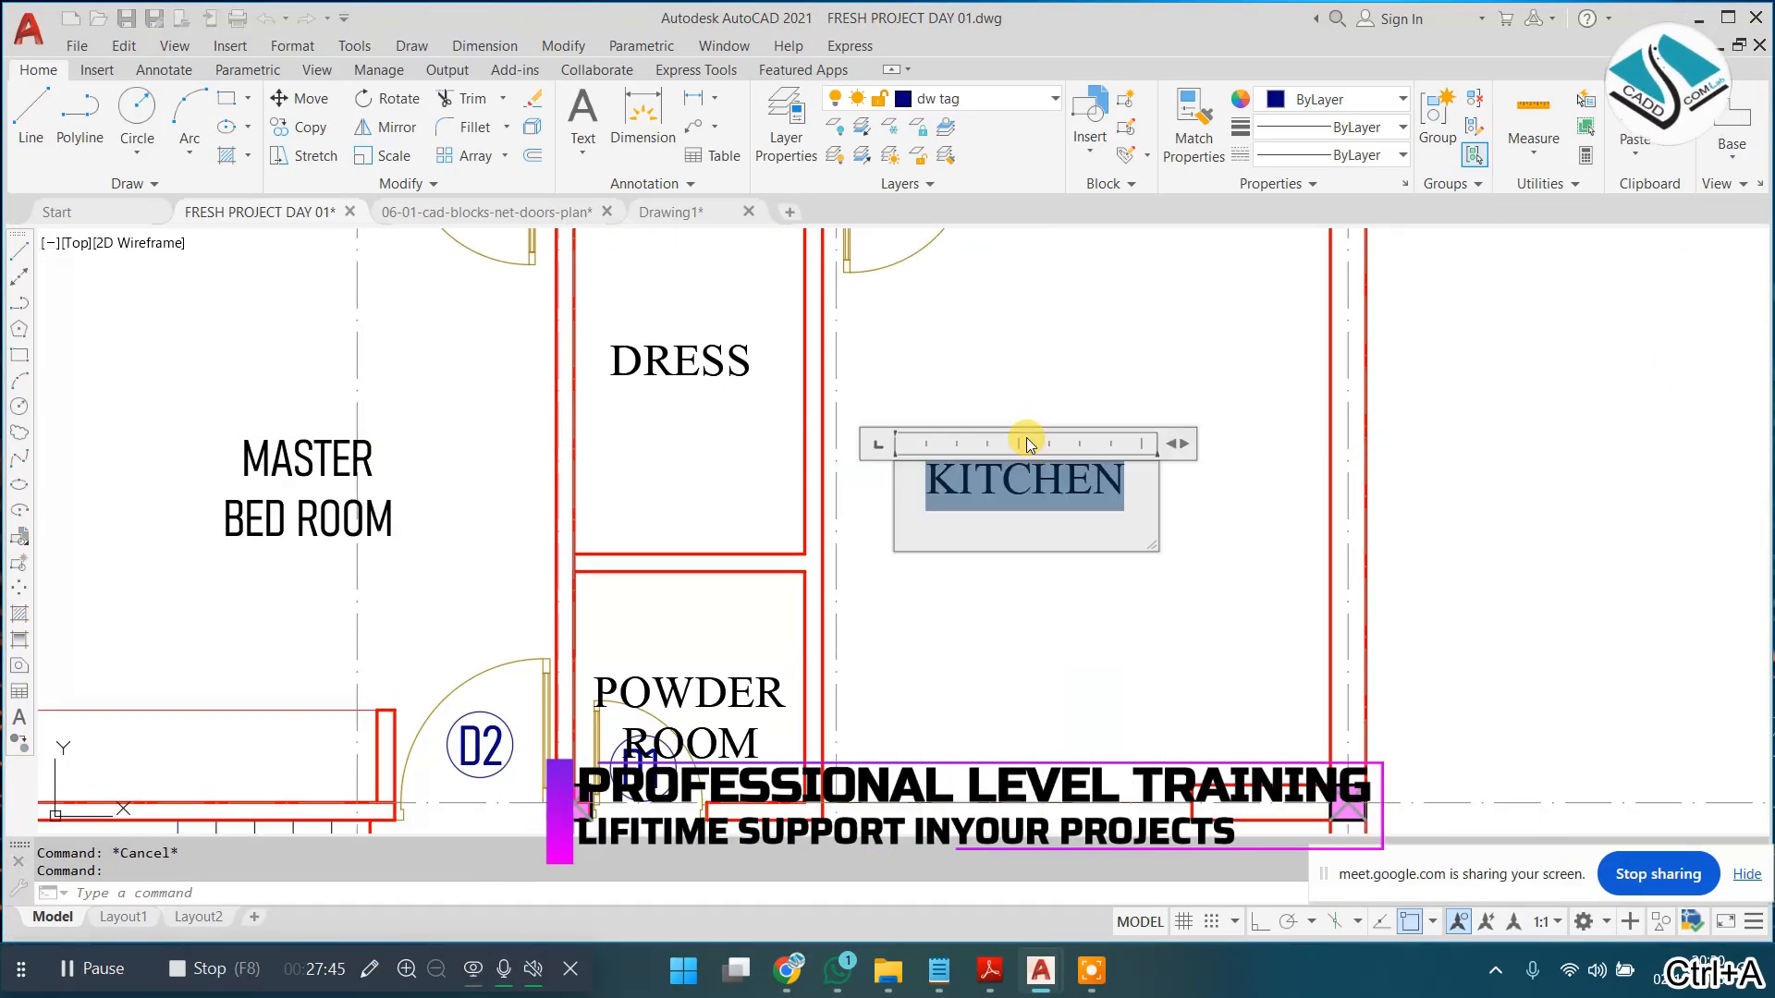
click(669, 98)
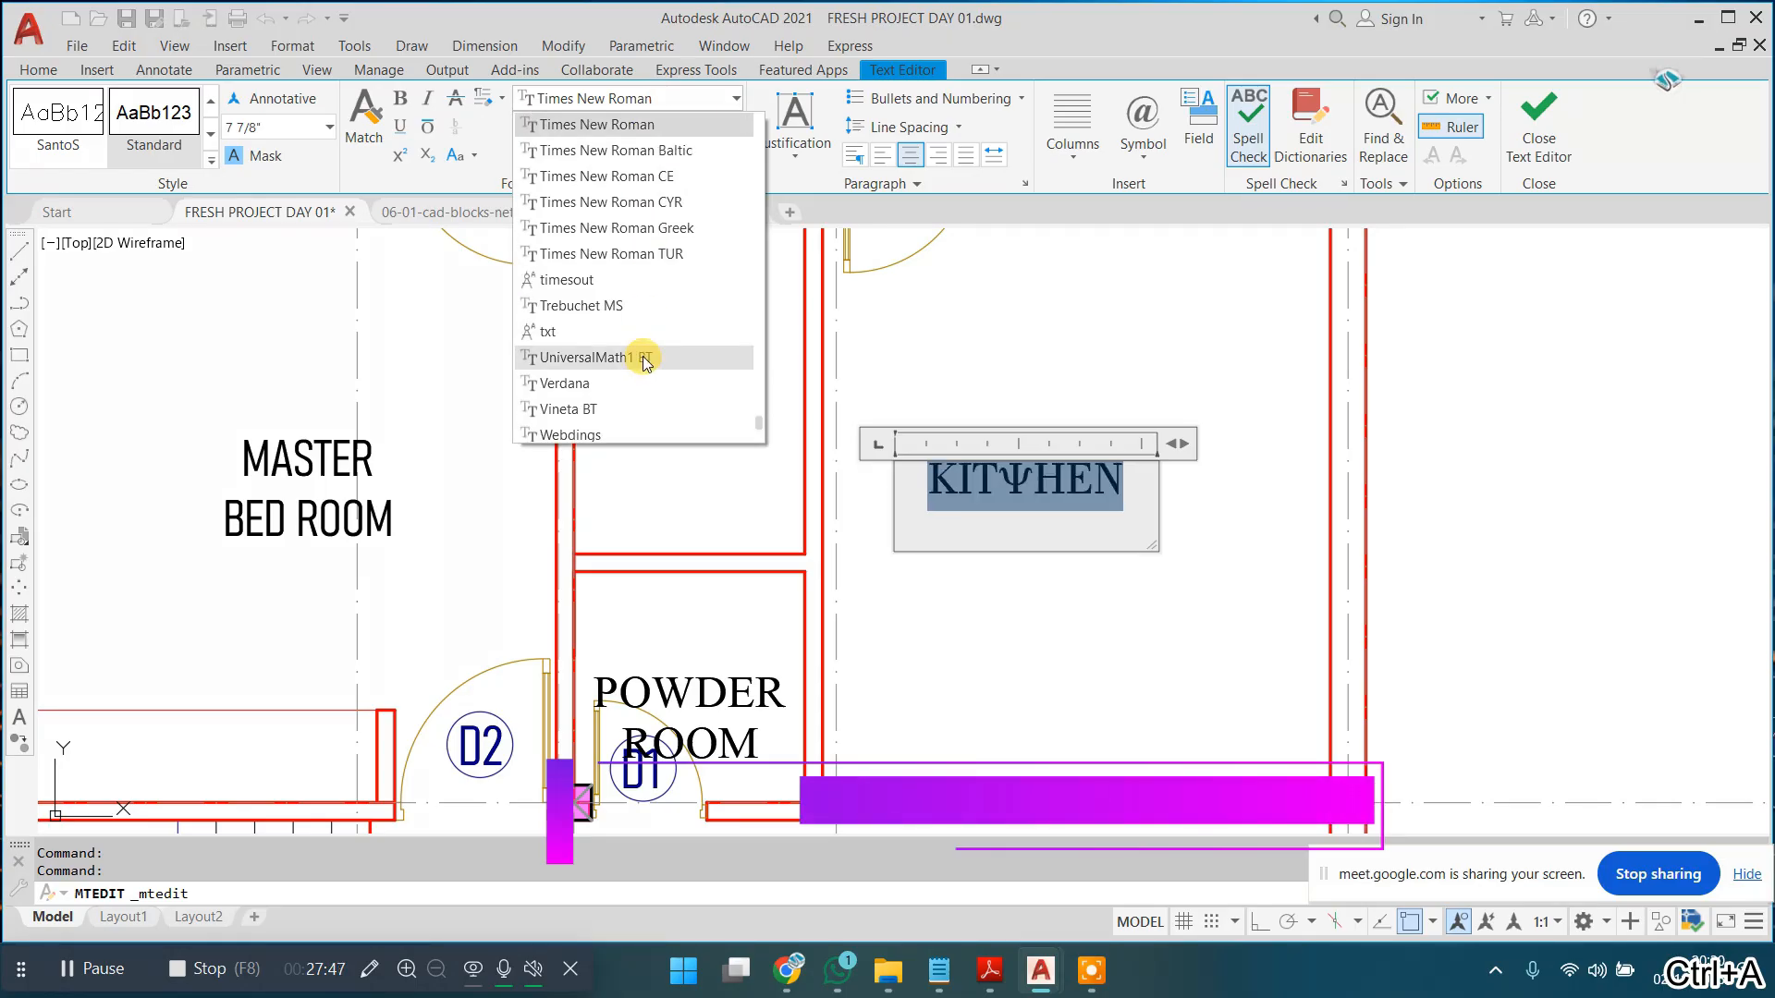
scroll(644, 361, up, 15)
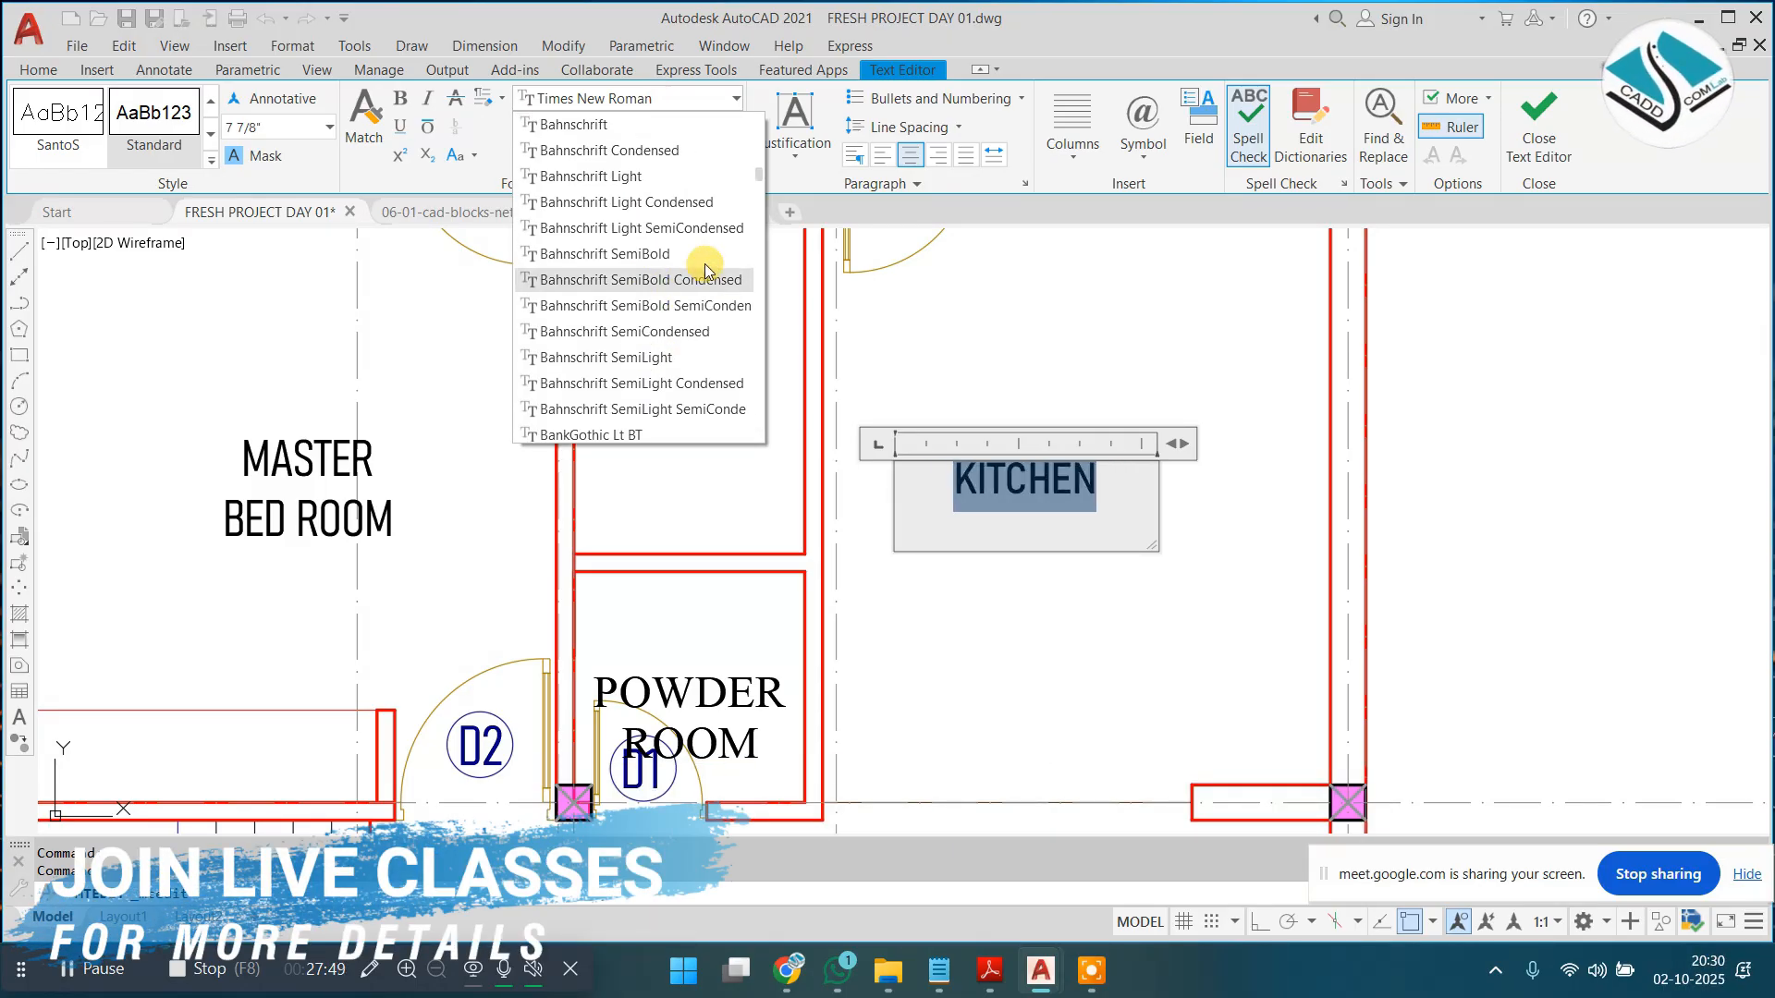
click(728, 207)
click(1113, 361)
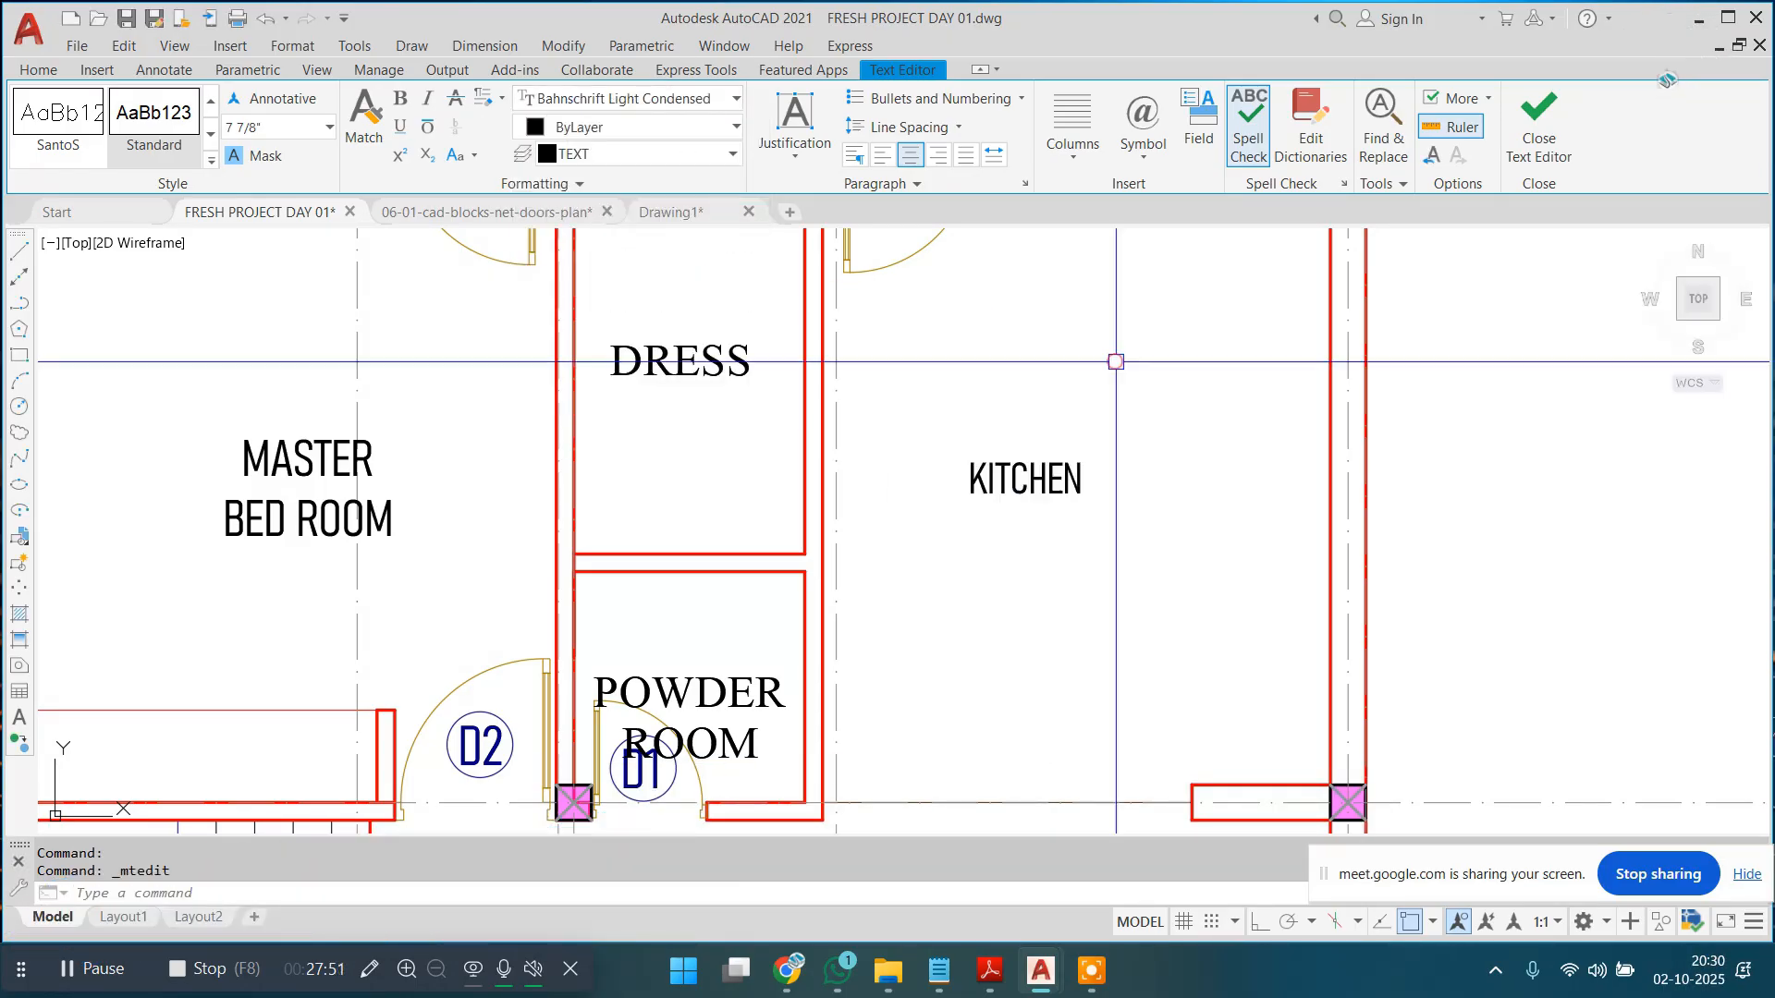
Step: Scale up the KITCHEN label freehand from a base point in the text, to about the size of the MASTER BED ROOM lettering
click(1005, 500)
click(1018, 475)
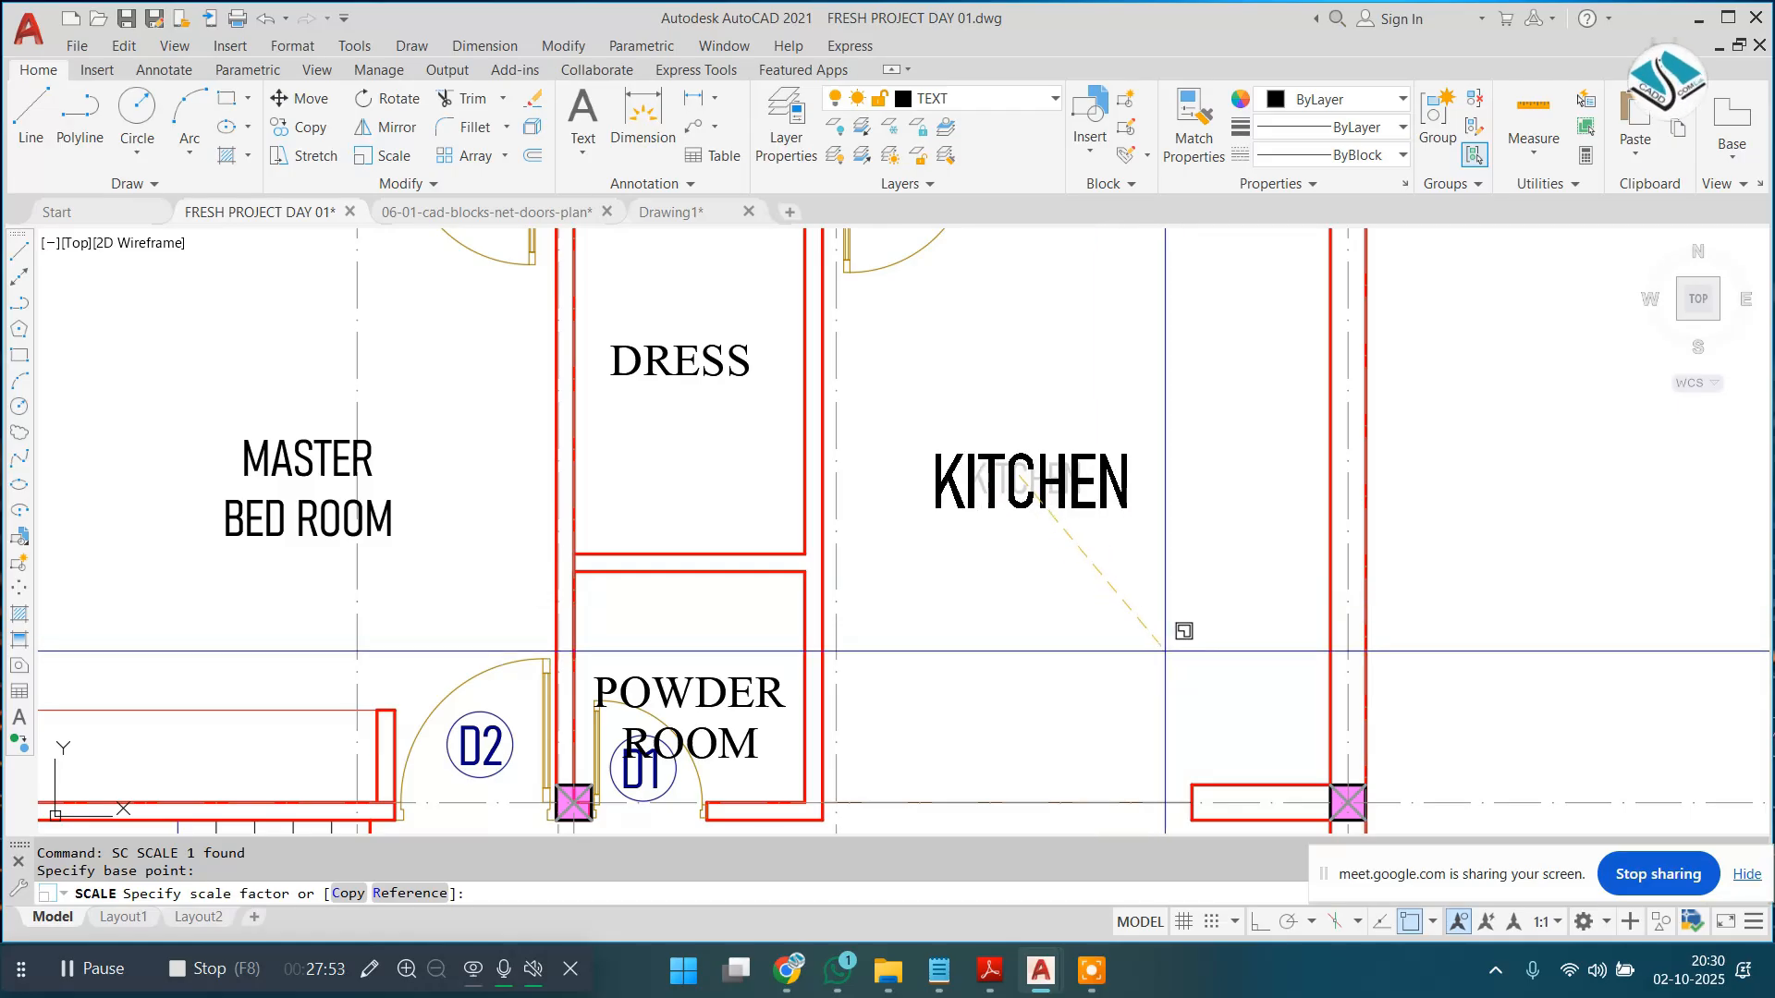
click(1153, 639)
Step: Move the enlarged KITCHEN label to the middle of the kitchen
click(1050, 394)
click(959, 542)
text(m)
key(space)
click(1099, 506)
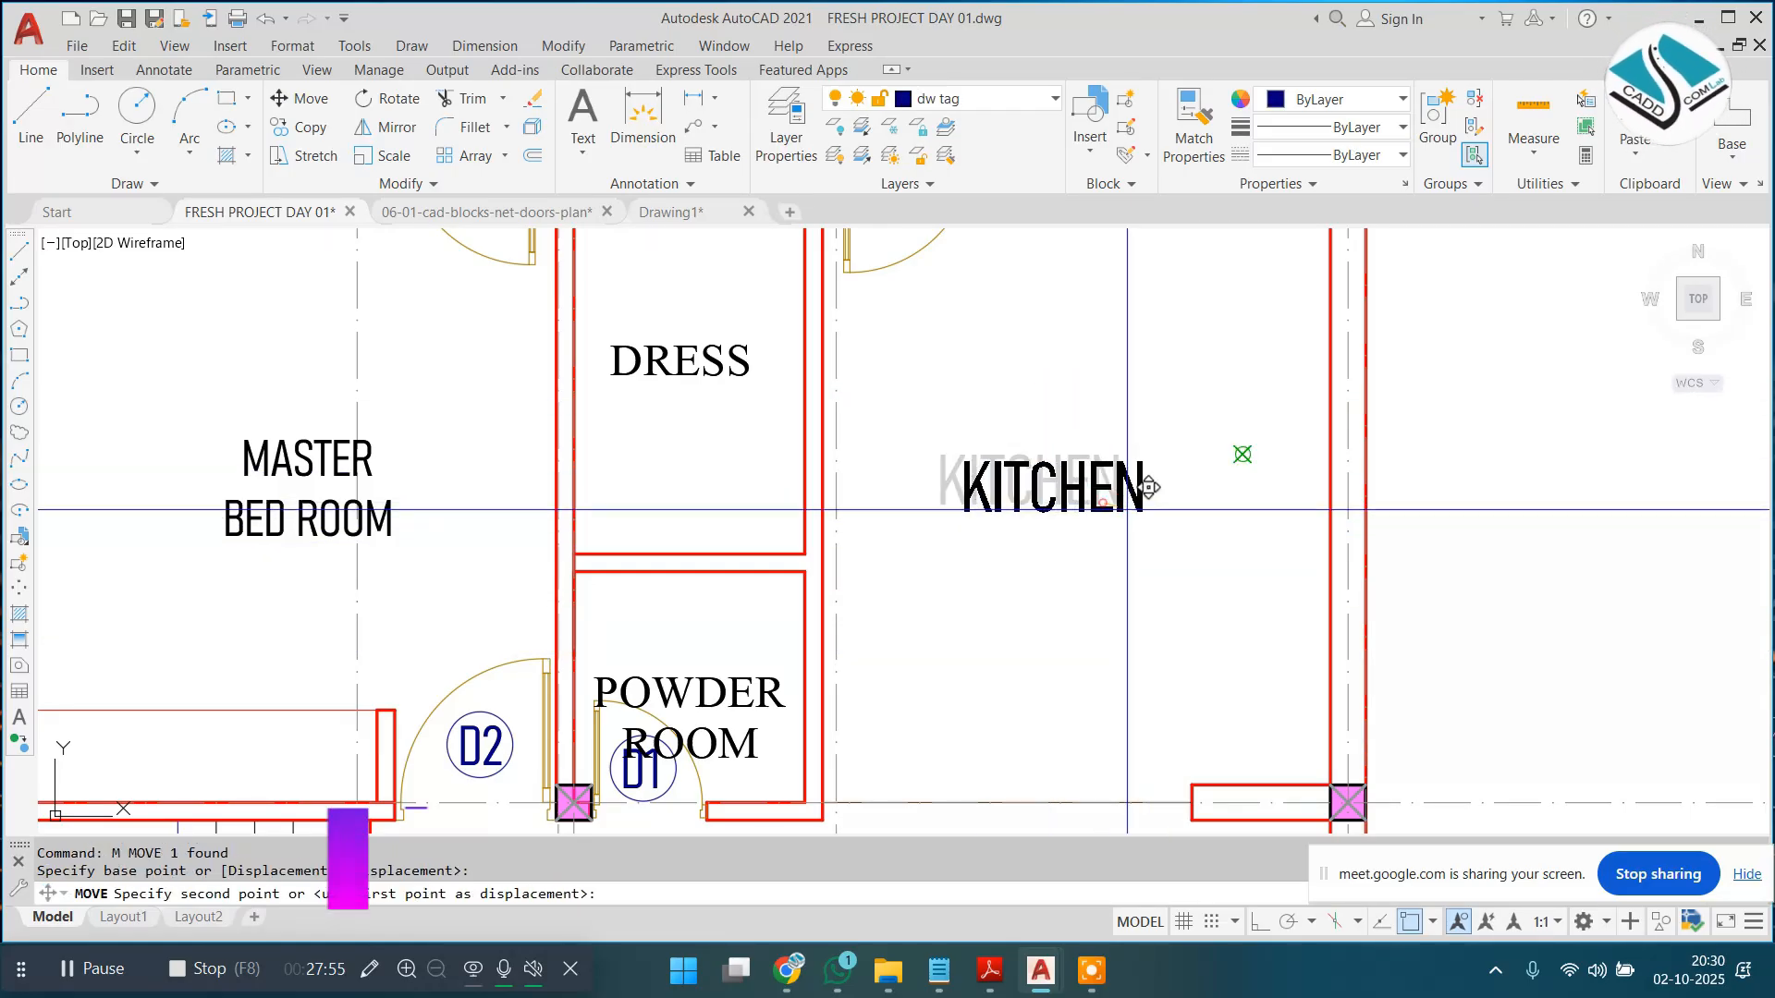
click(1125, 508)
click(1167, 383)
click(1111, 445)
text(m)
key(space)
click(1146, 518)
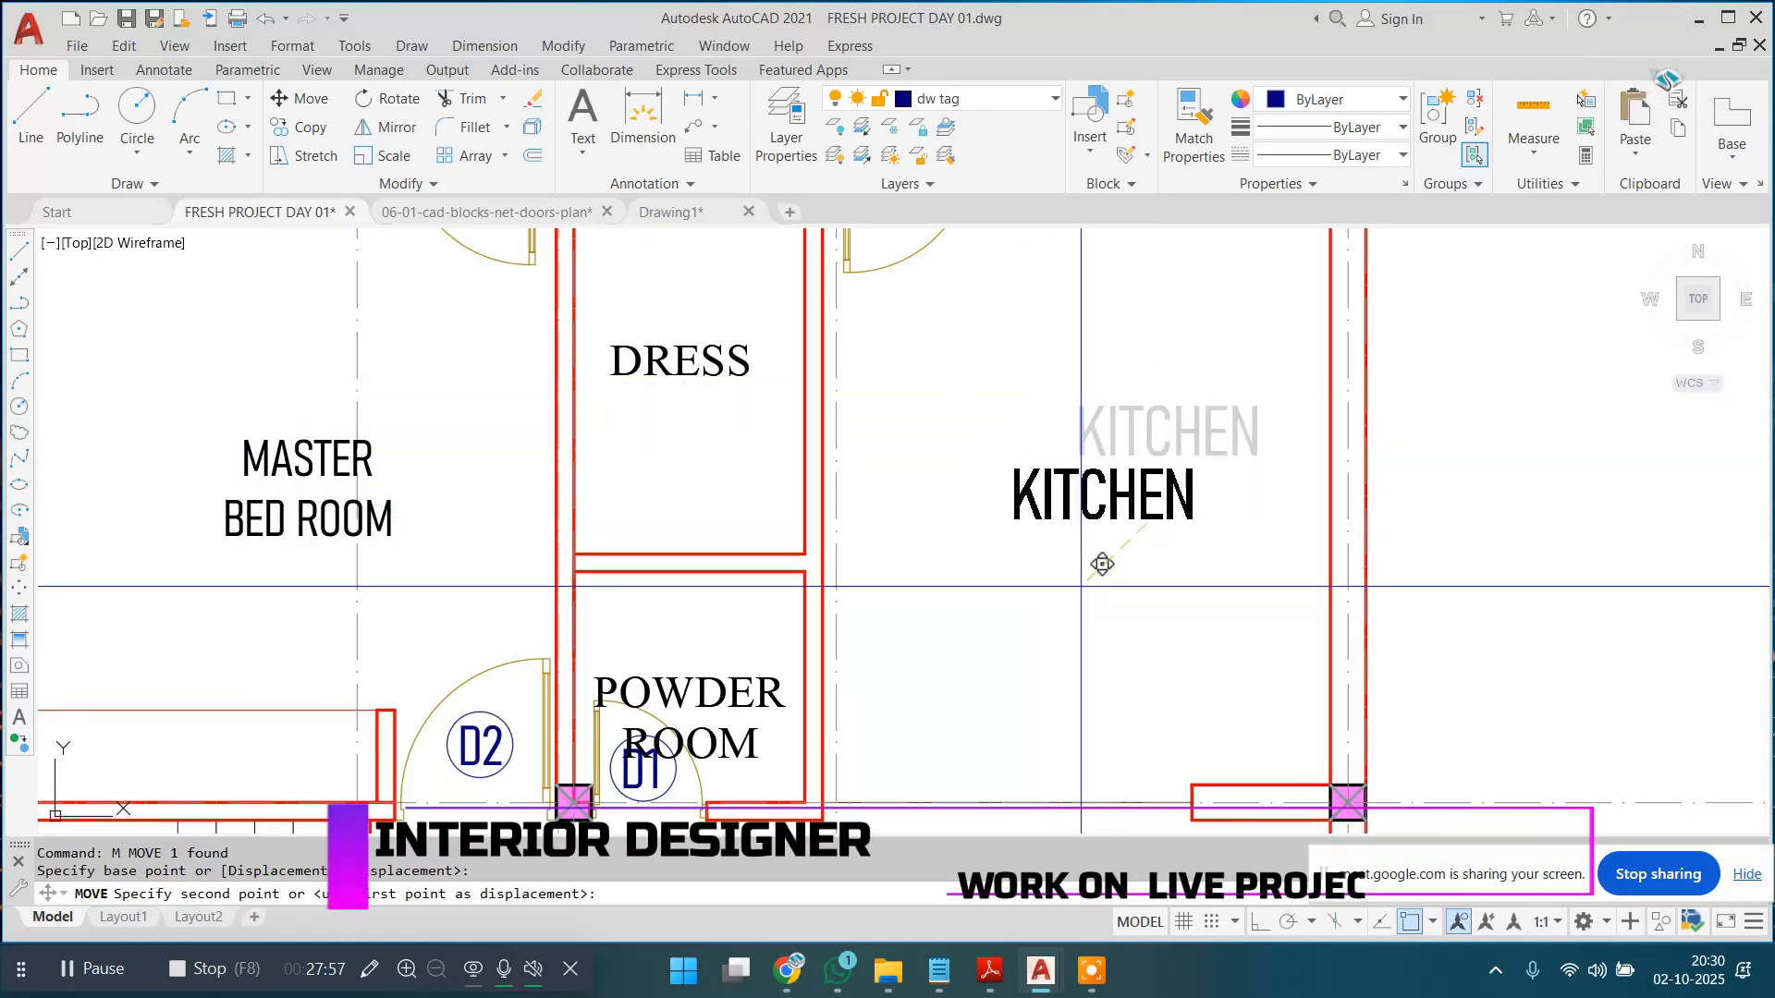
click(1057, 592)
scroll(896, 416, down, 4)
scroll(842, 539, up, 4)
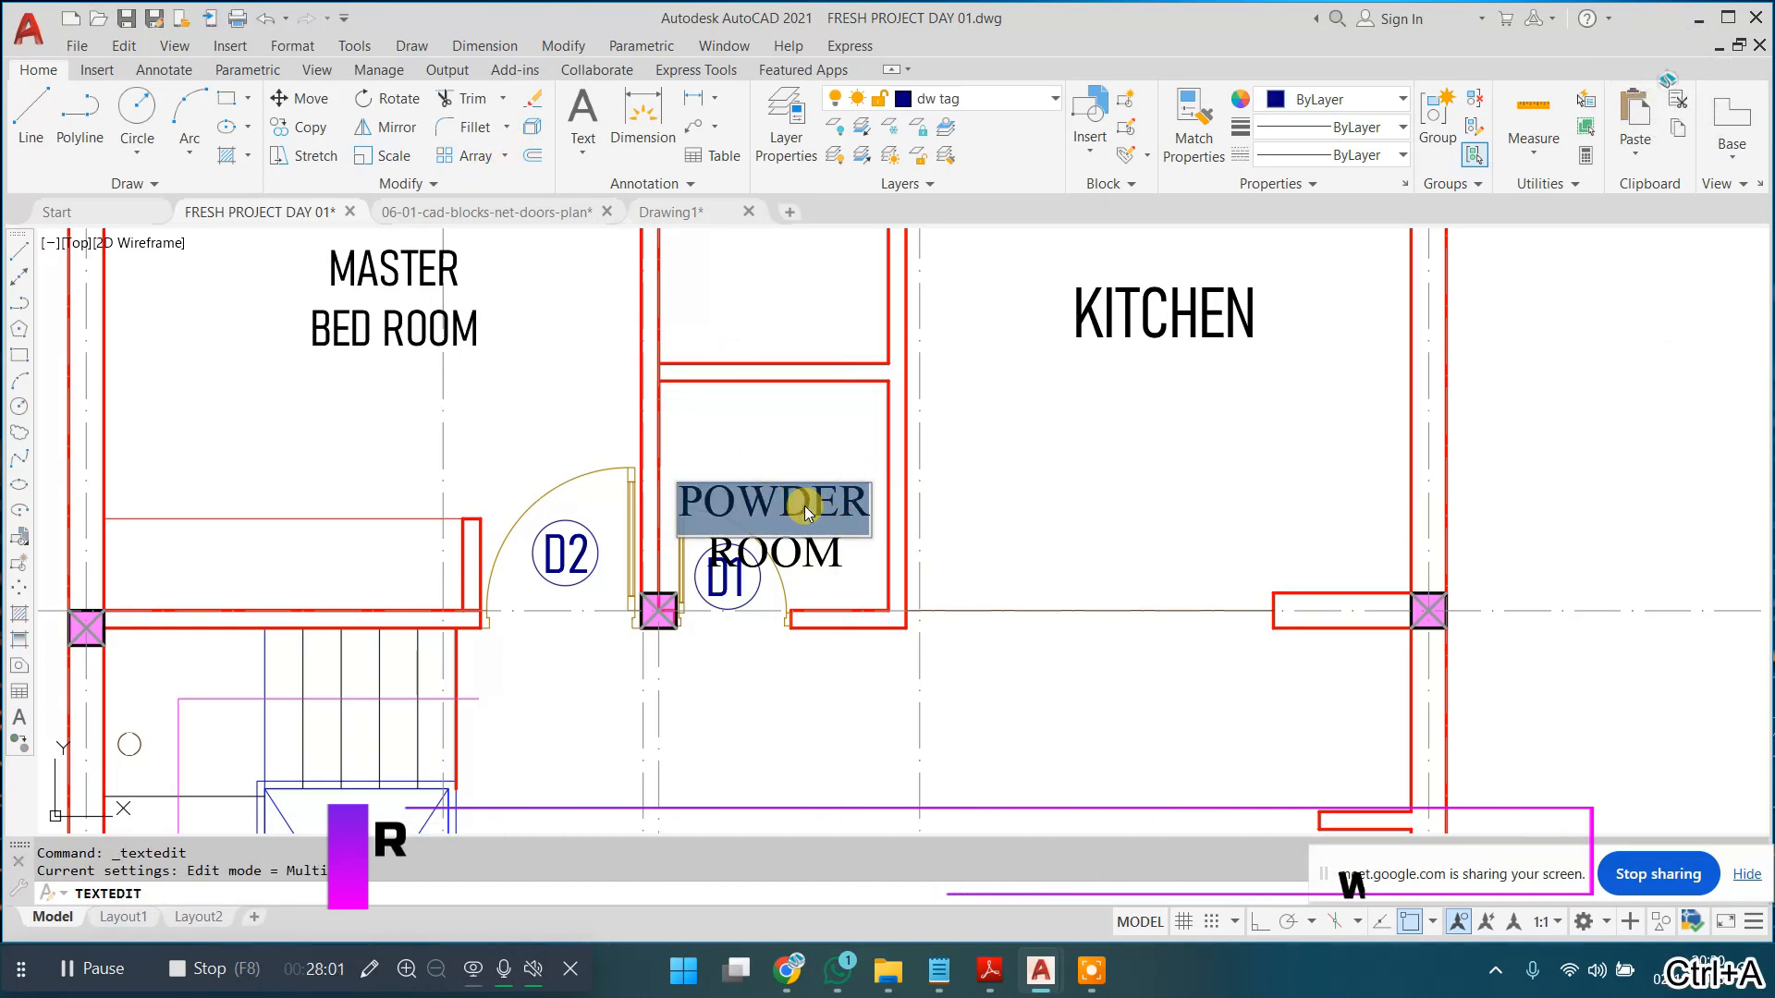
scroll(801, 508, up, 2)
key(Escape)
key(Escape)
double_click(813, 494)
key(Escape)
key(Escape)
key(Escape)
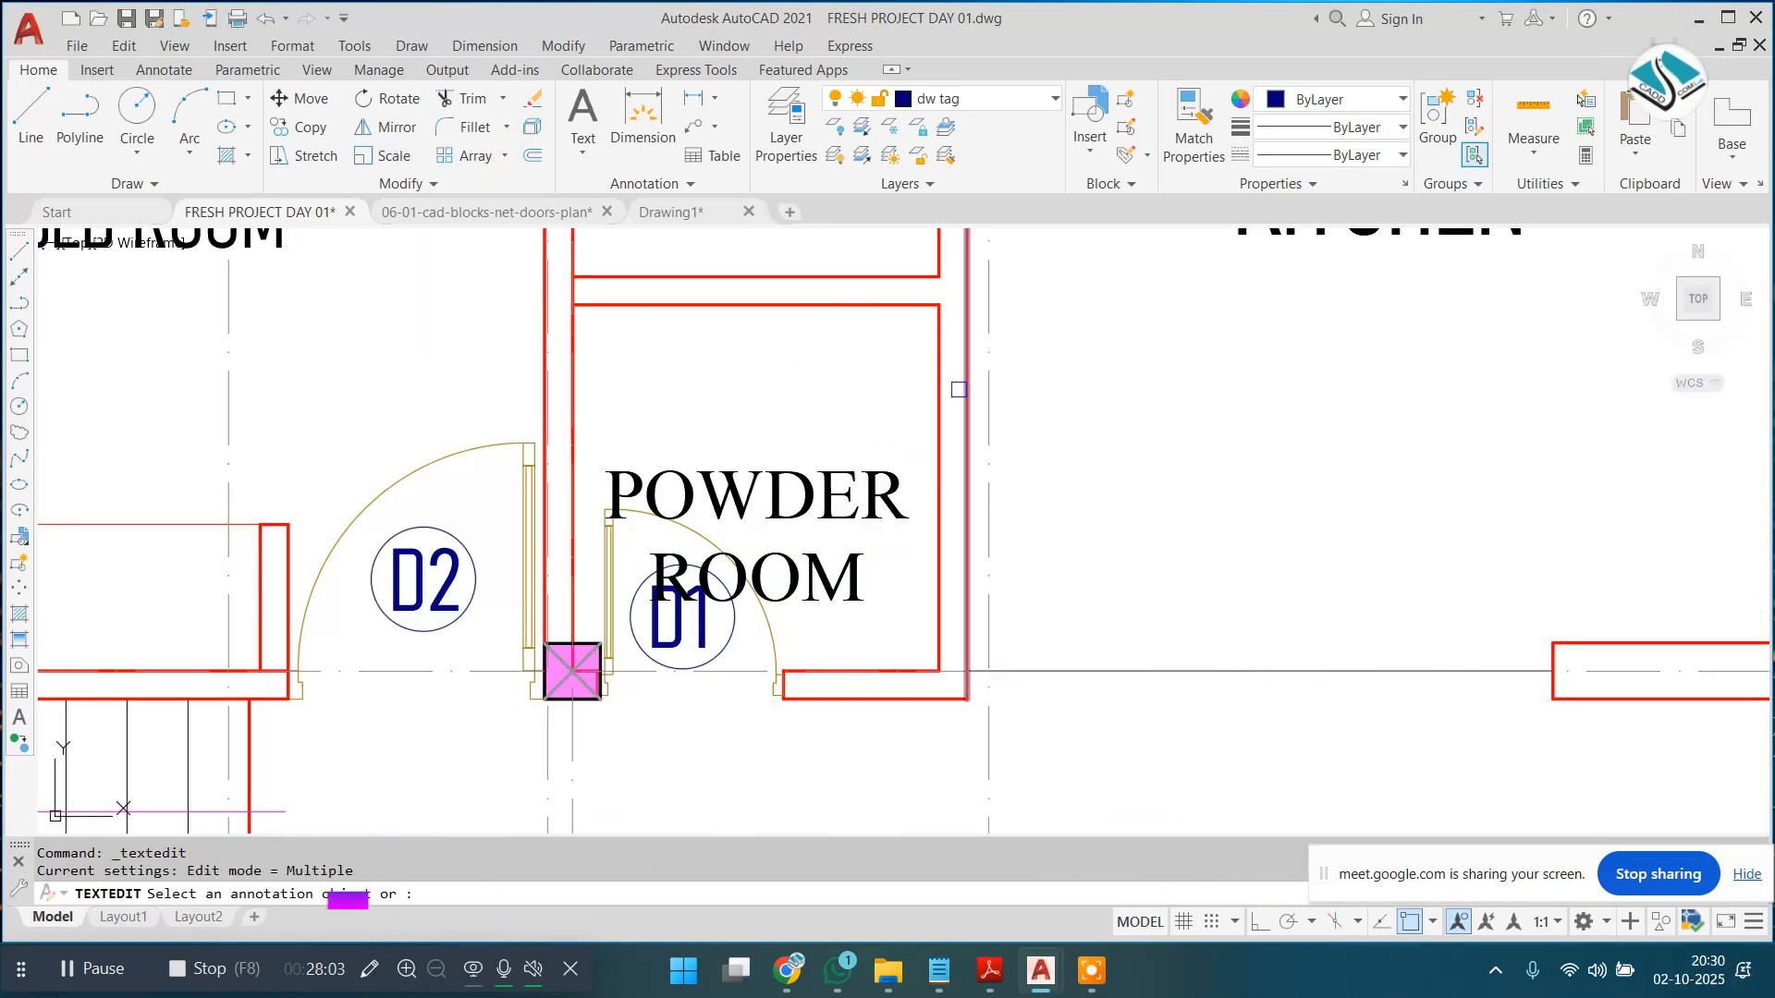
scroll(921, 452, down, 8)
scroll(896, 610, up, 6)
click(909, 607)
key(Escape)
double_click(911, 608)
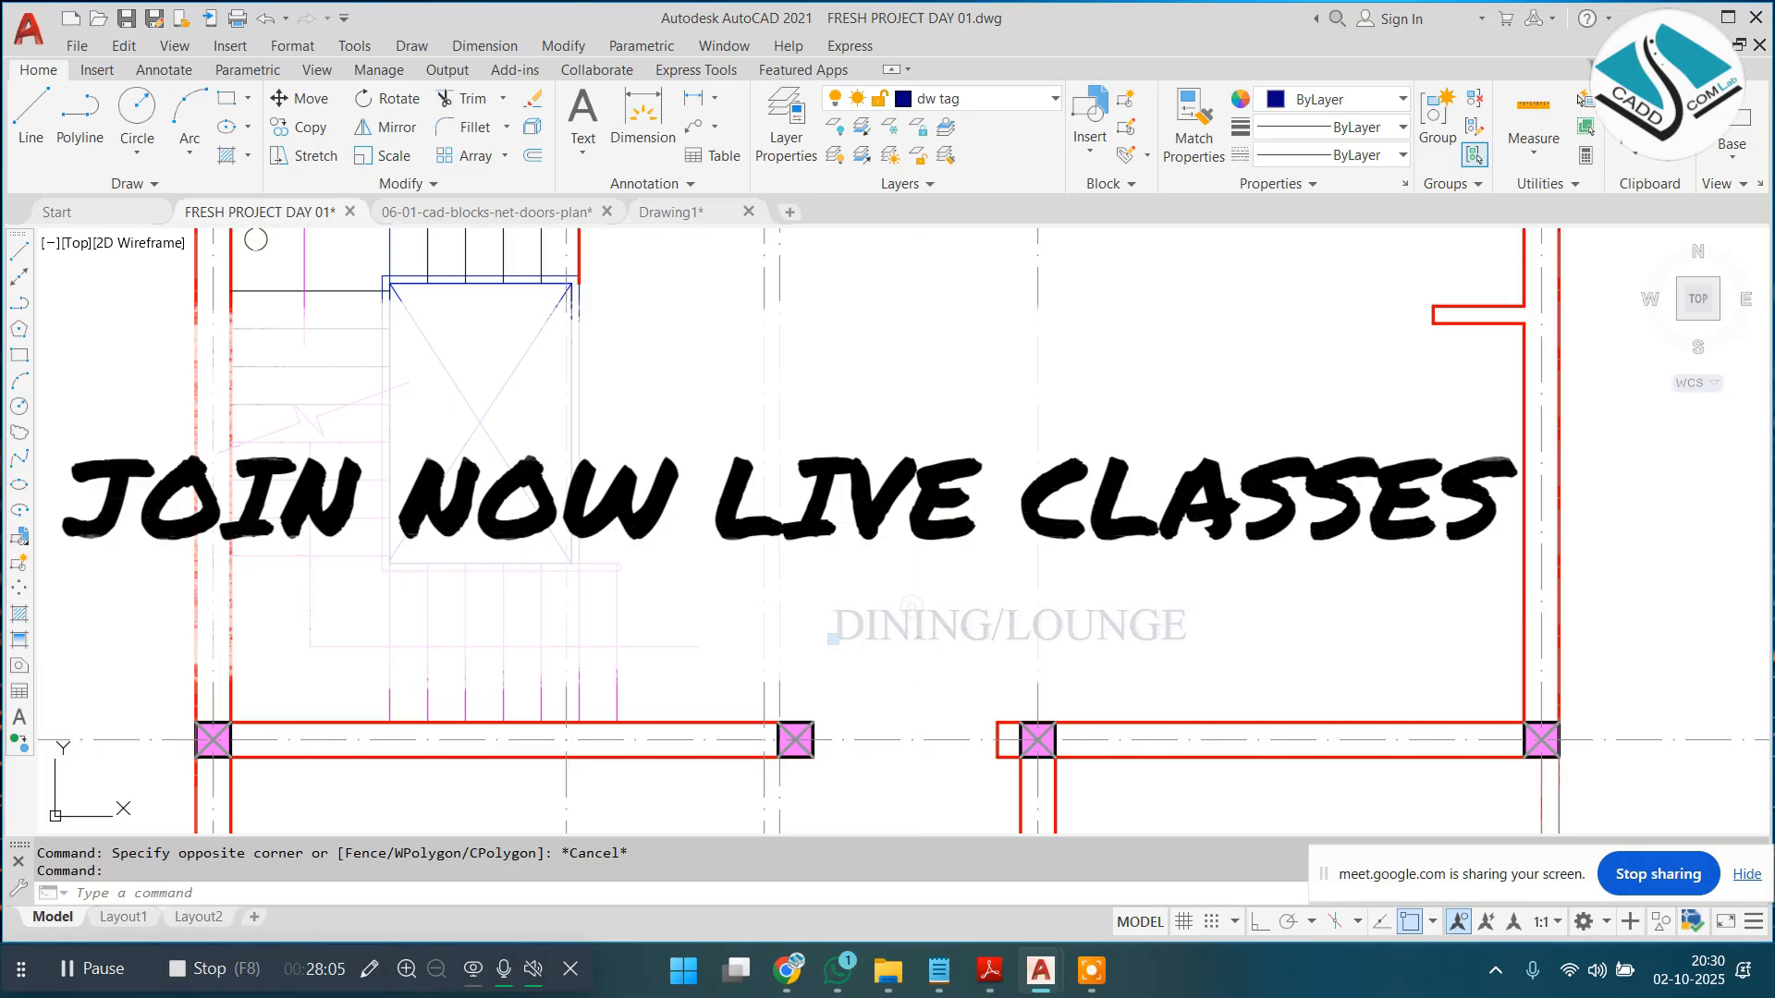
key(ctrl+a)
key(Escape)
key(Escape)
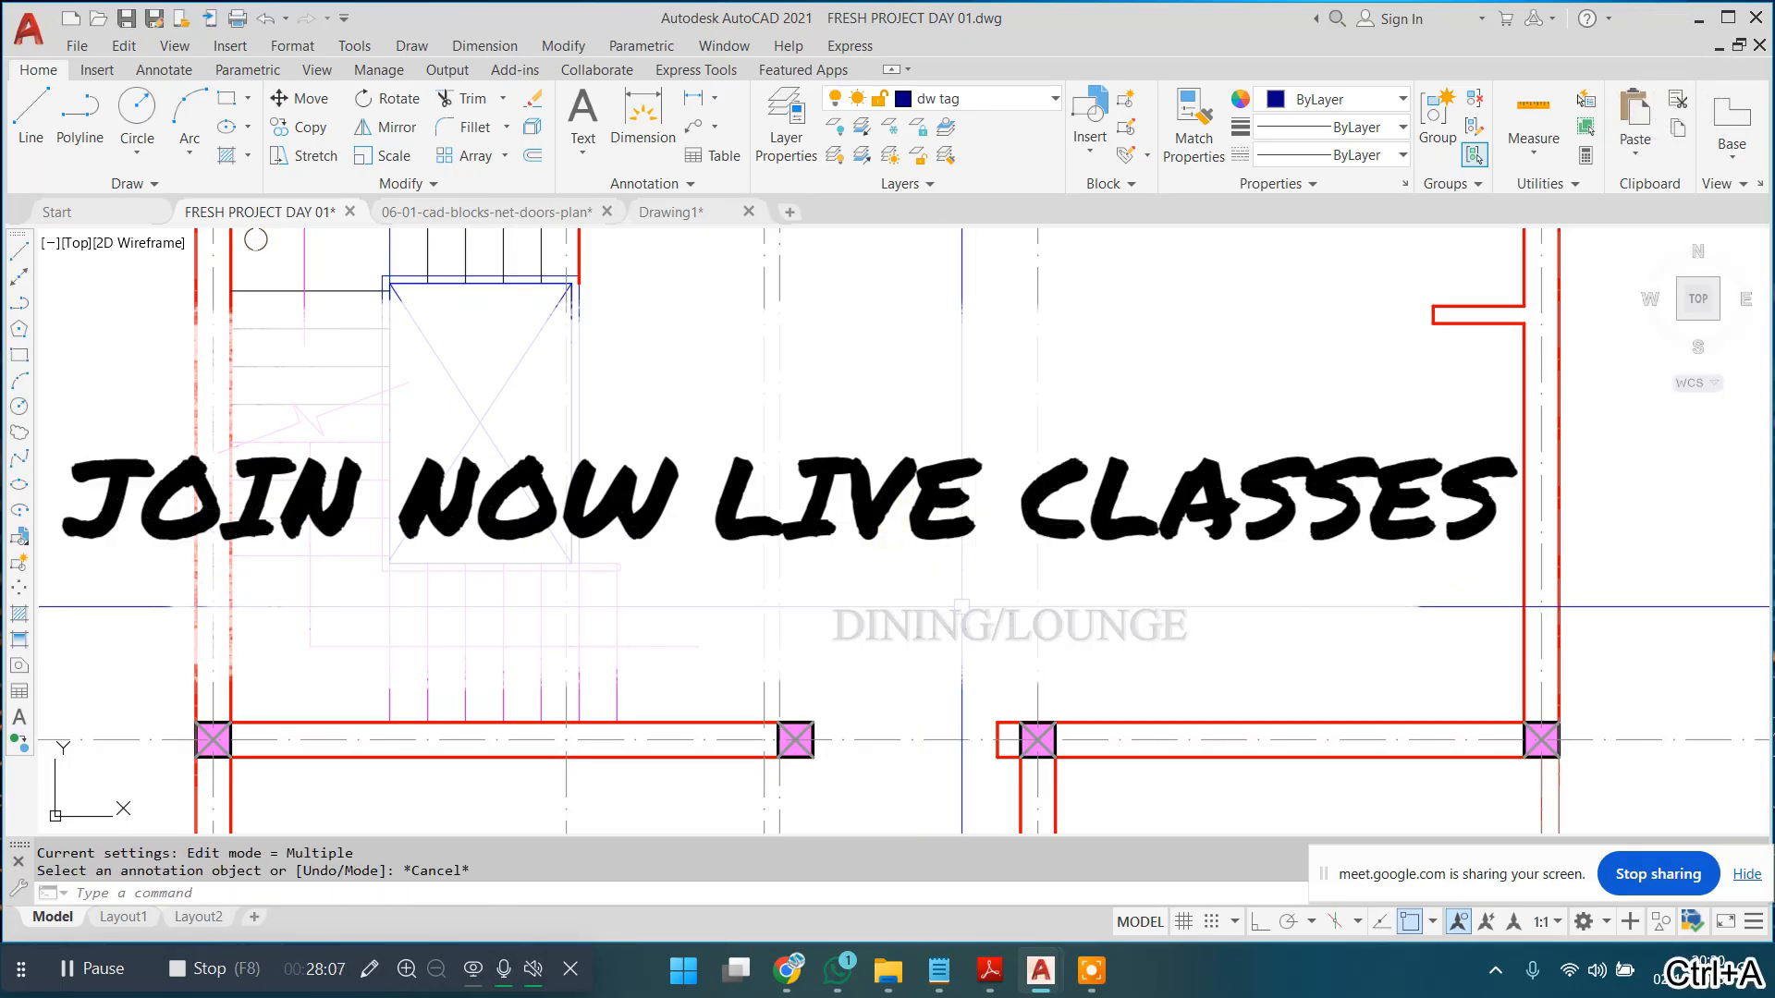
Step: Replace the old DINING/LOUNGE label with a copy of the MASTER BED ROOM label placed in the dining space
scroll(961, 607, down, 4)
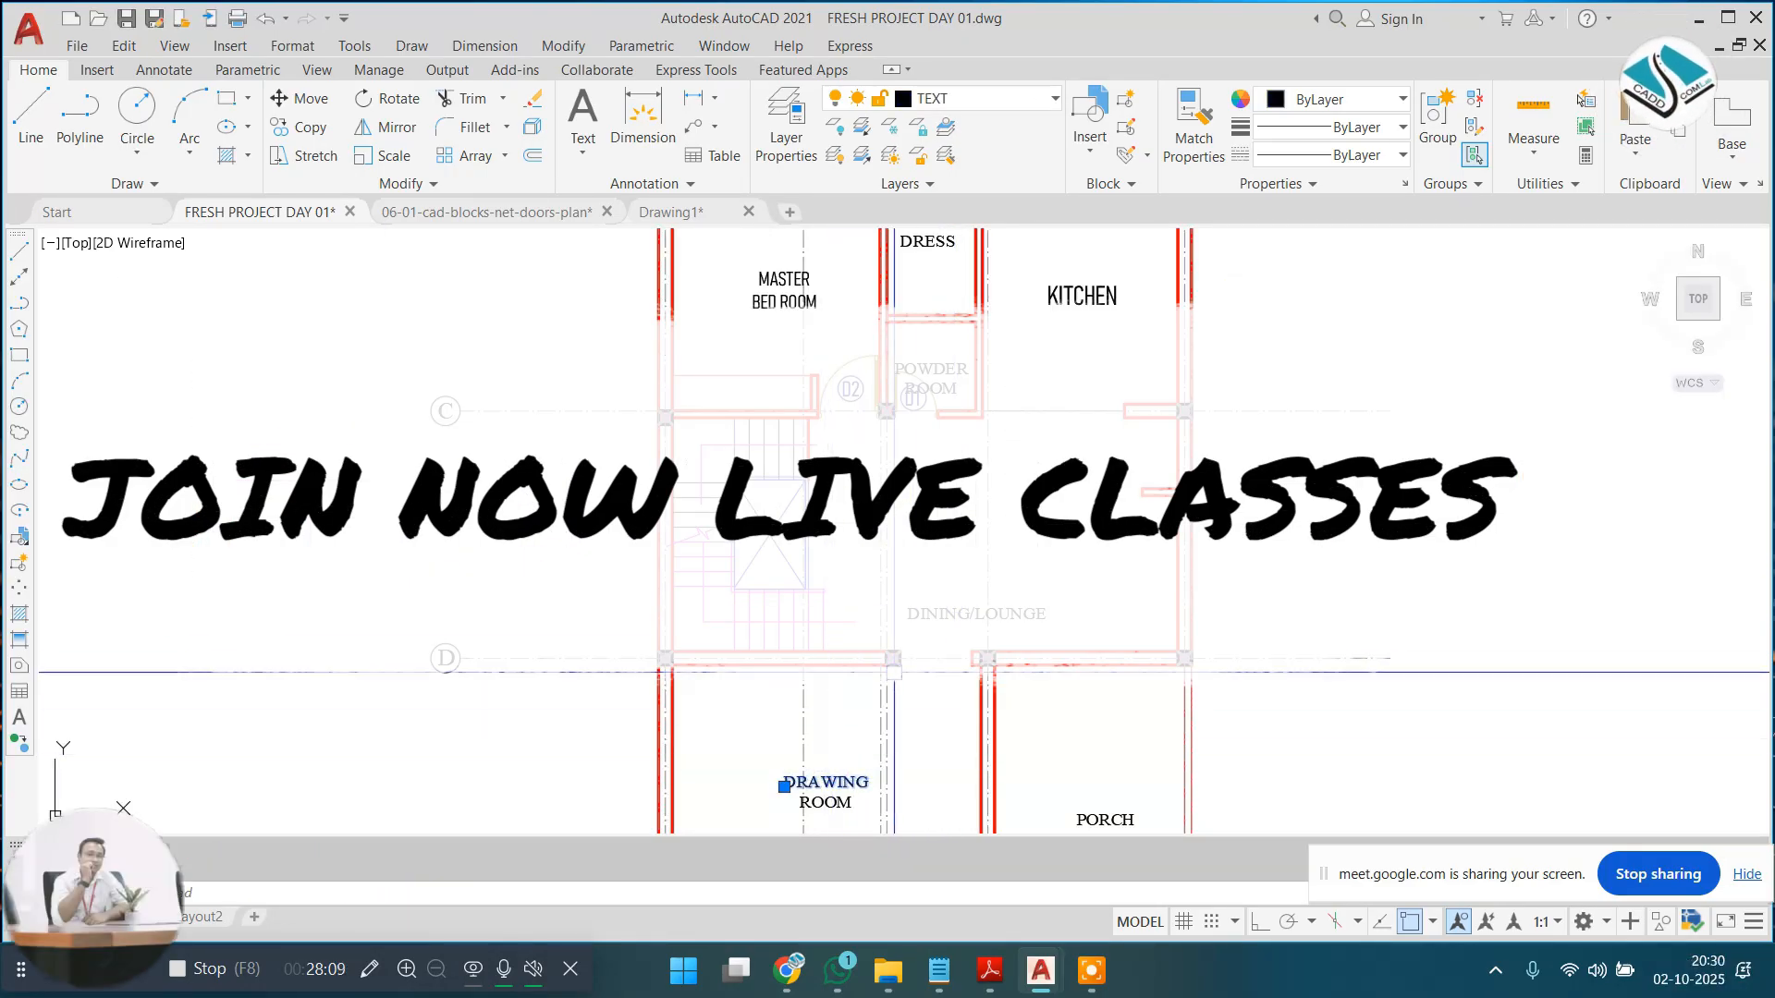
click(781, 272)
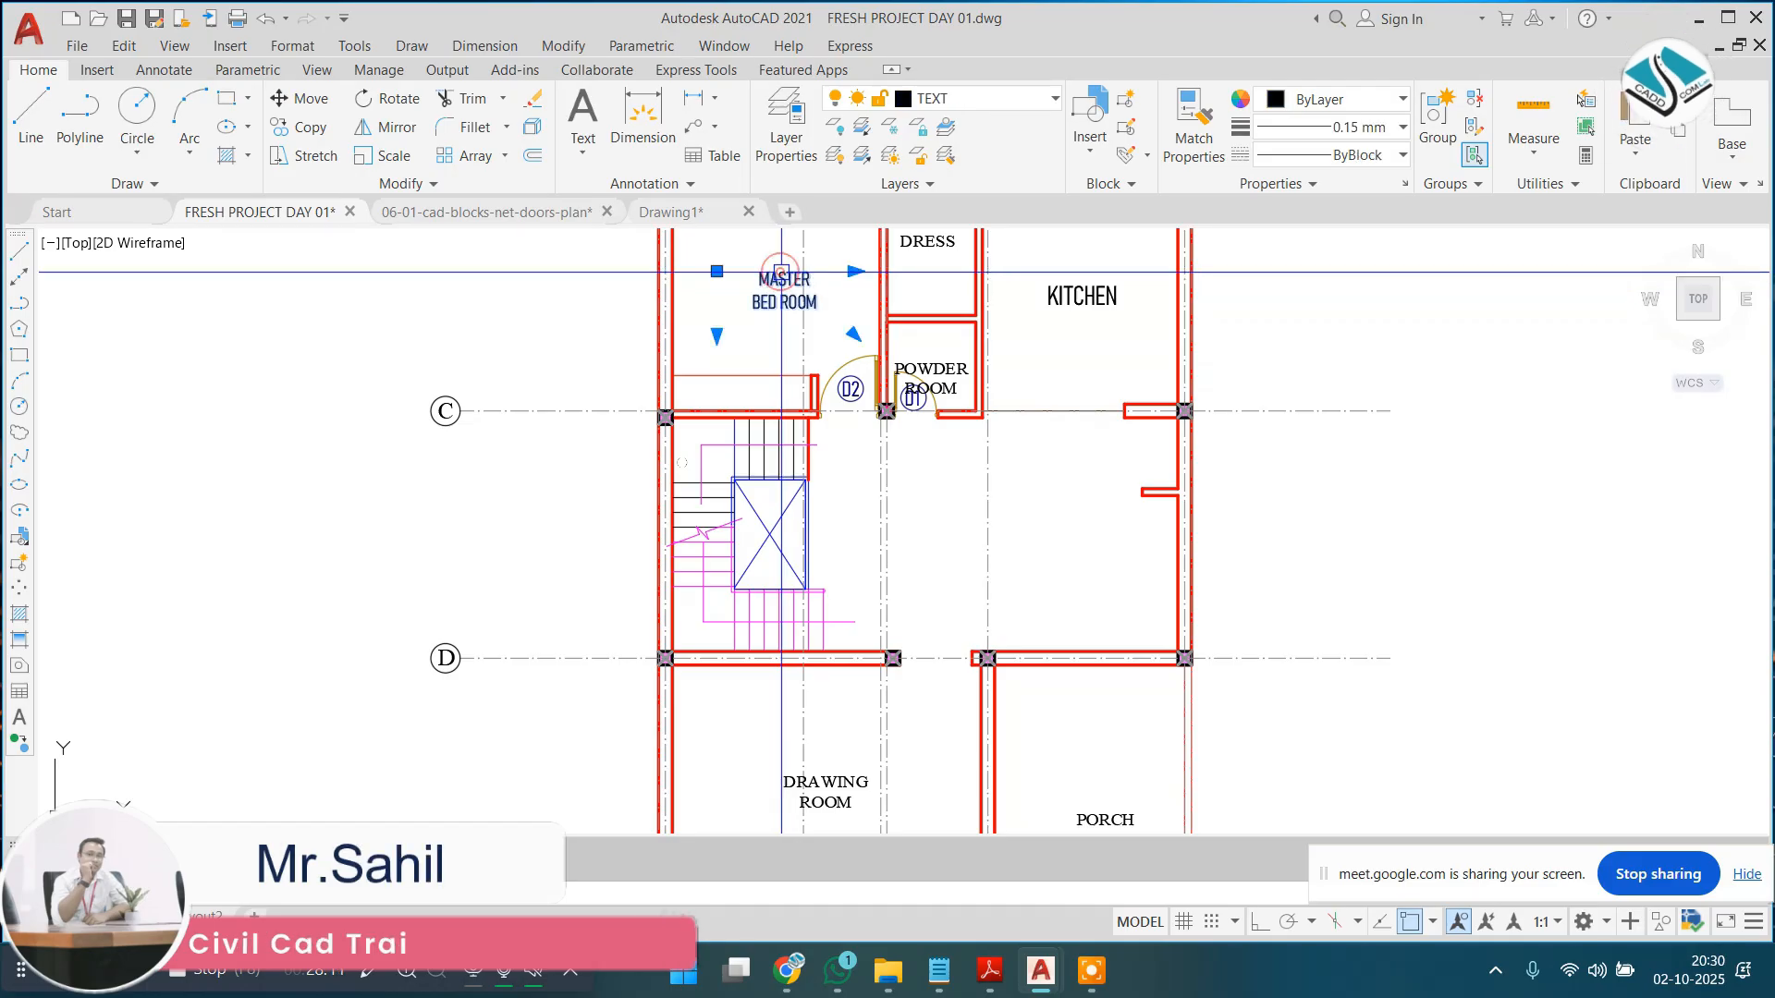
scroll(933, 555, up, 5)
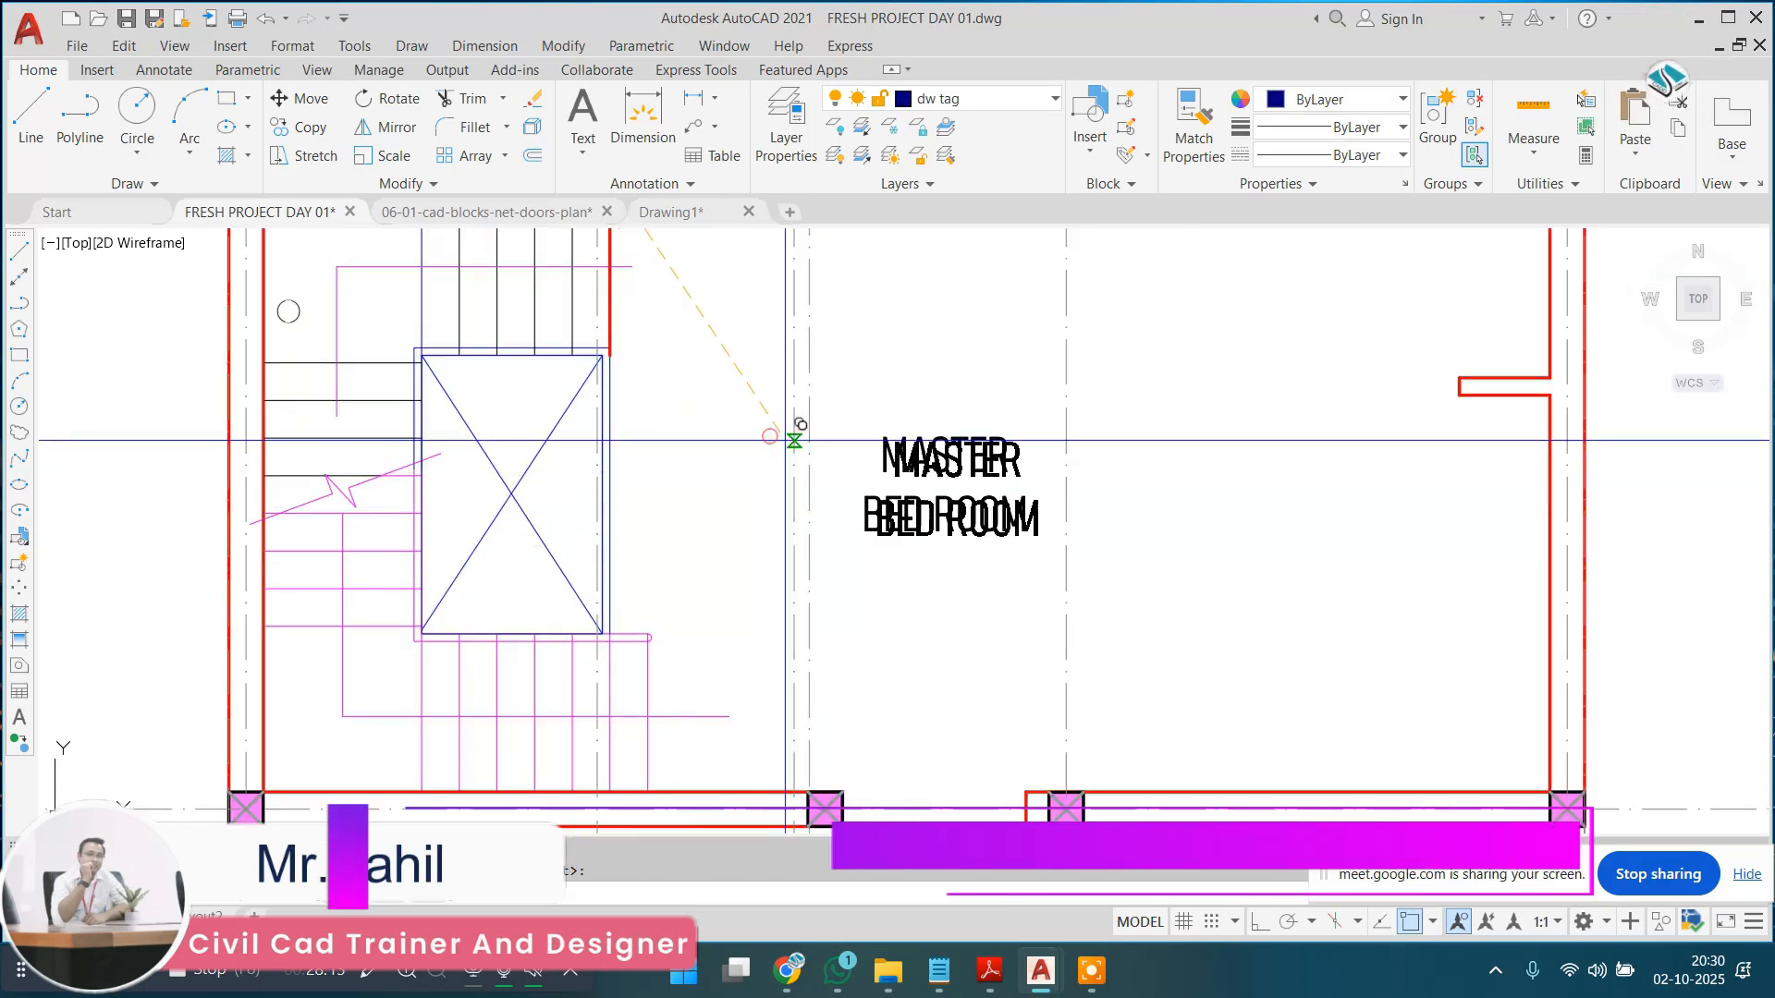
Step: Change the text of the copied label in the dining space to "DINING AREA"
double_click(929, 463)
key(ctrl+a)
text(DIN)
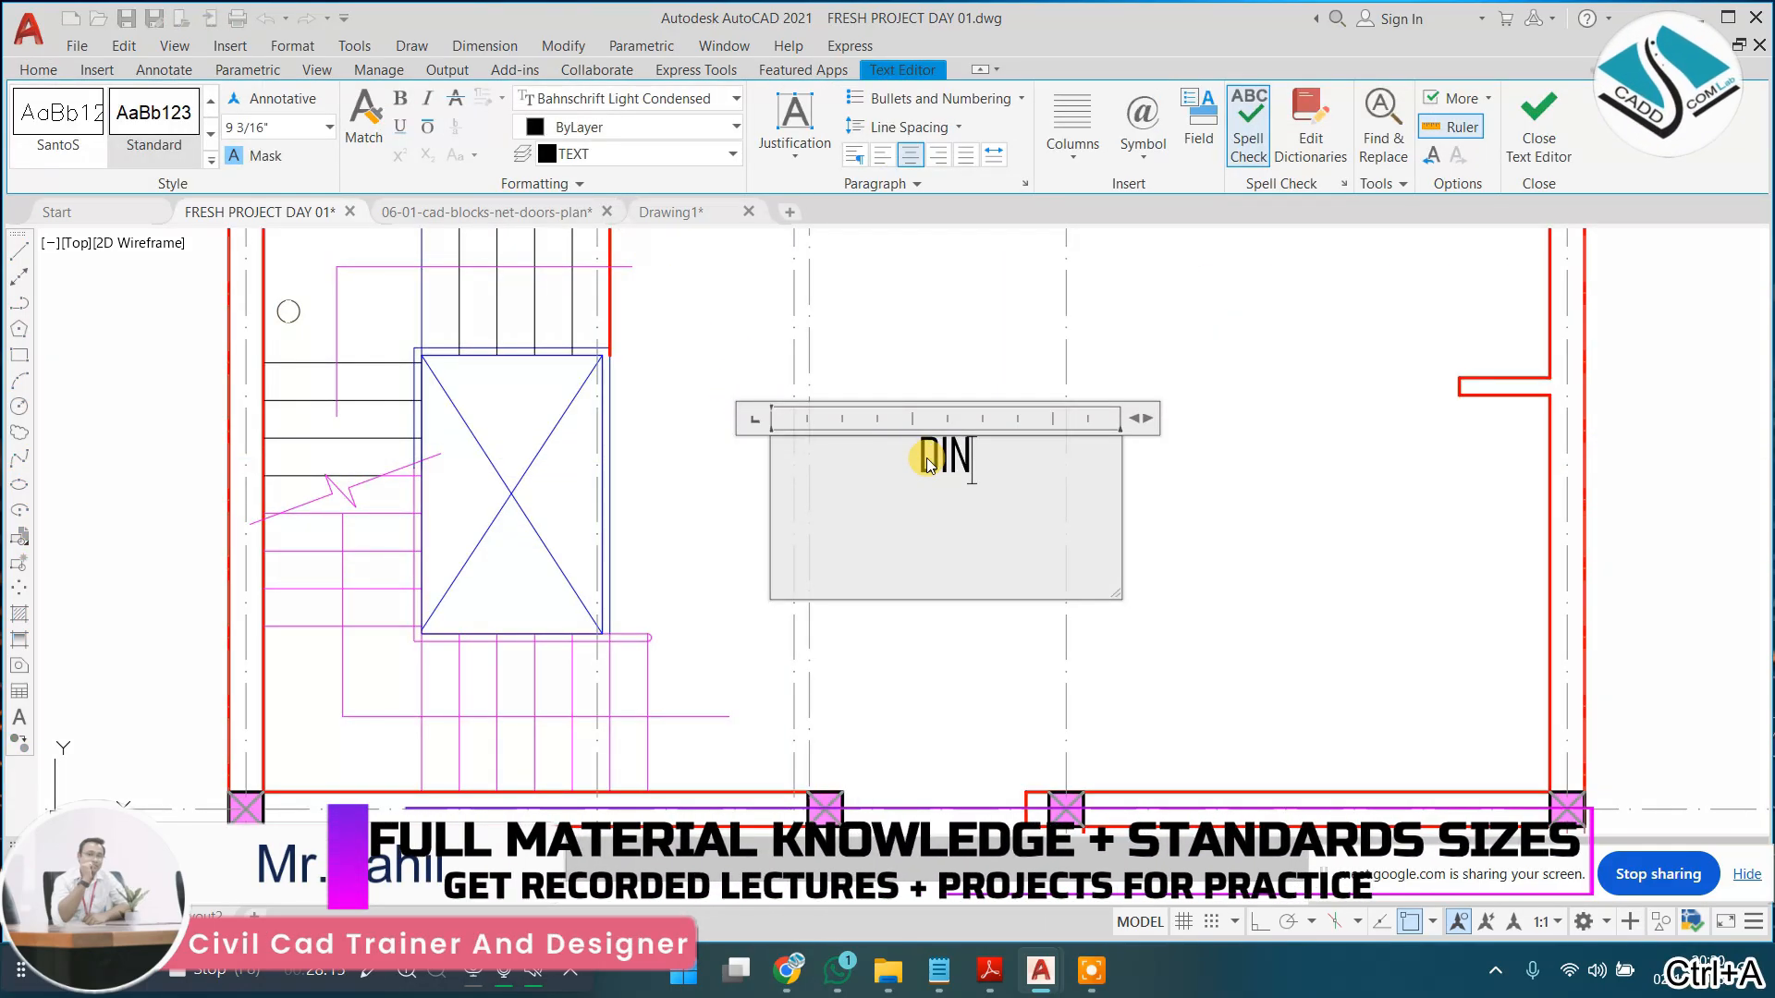
text(ING AREA)
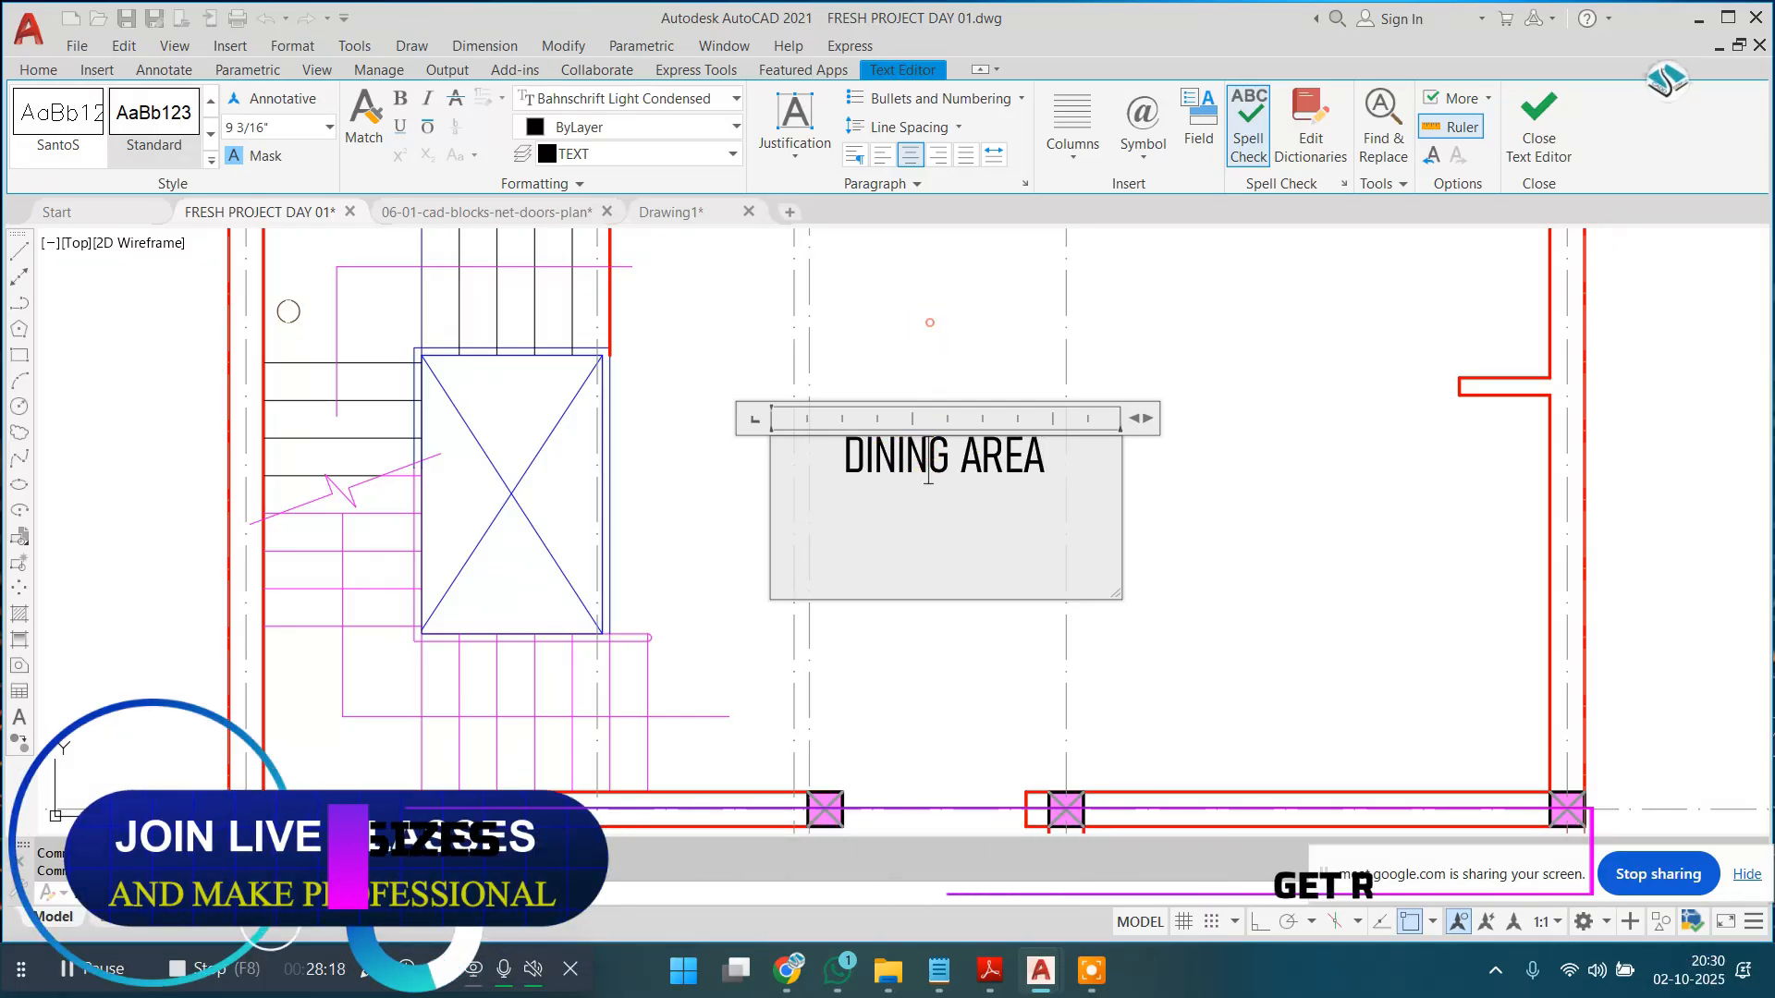
click(1005, 377)
Step: Copy the DINING AREA label into the drawing room, above its existing serif label
click(911, 496)
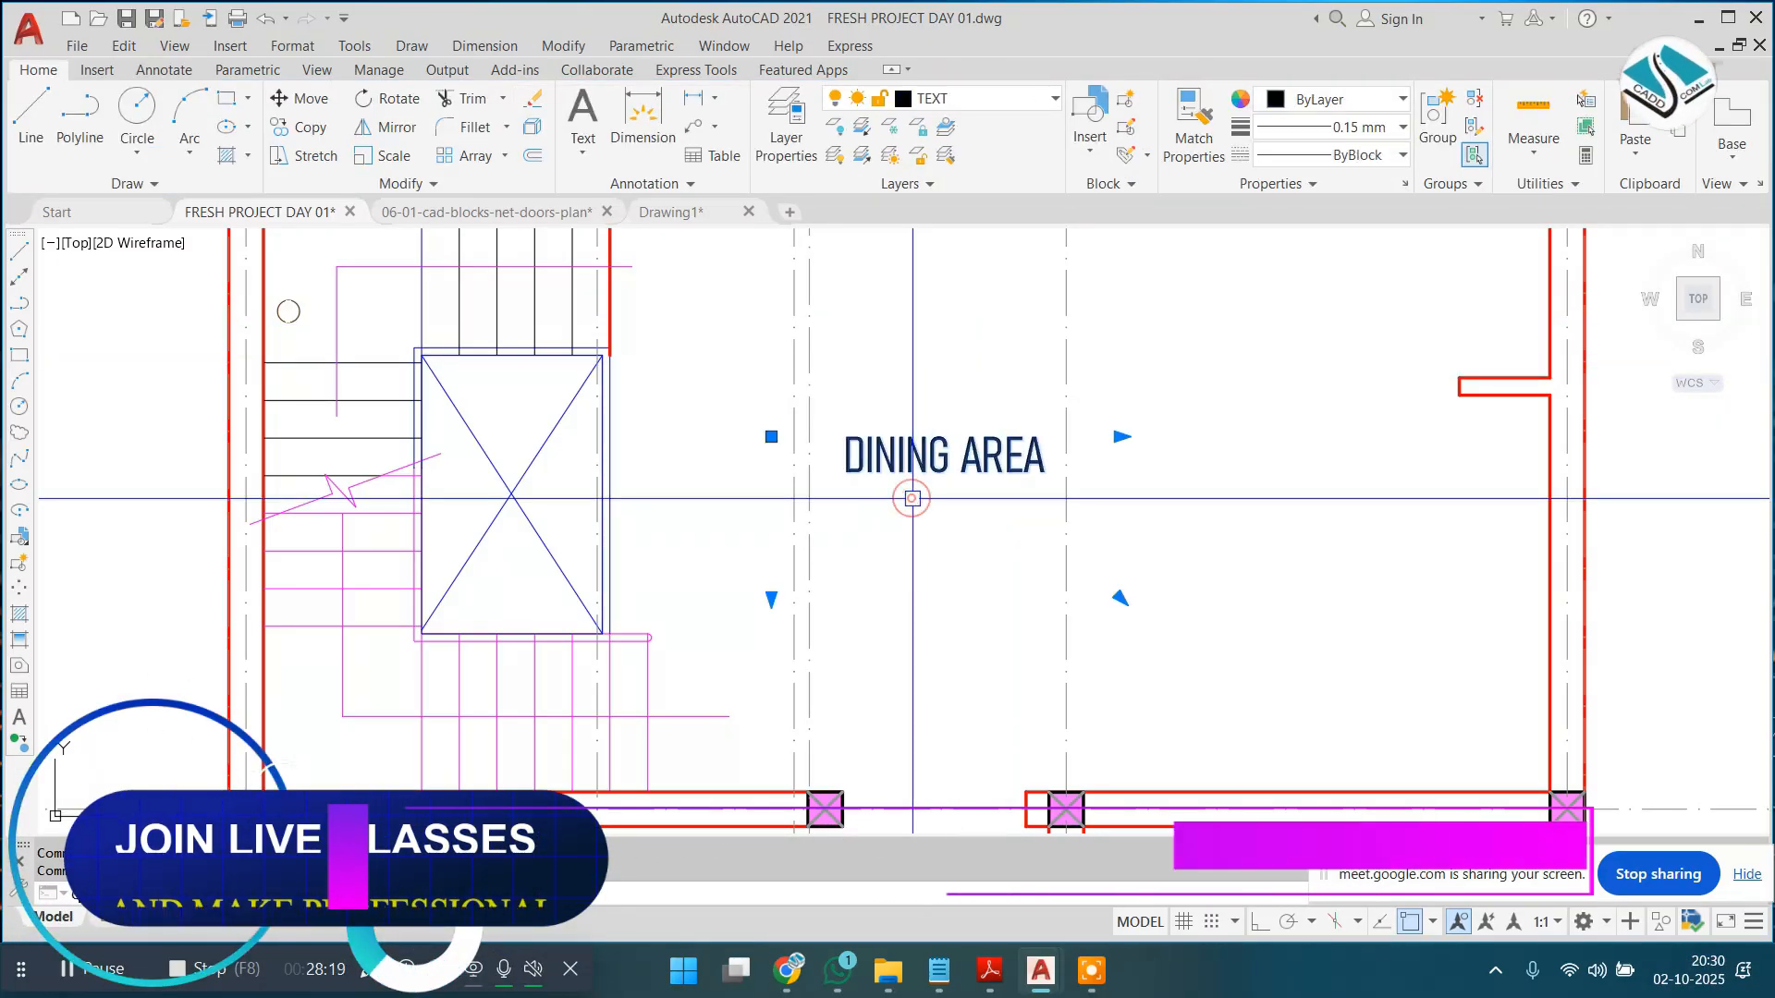
text(co)
key(Return)
click(913, 494)
scroll(912, 495, down, 6)
scroll(928, 478, up, 6)
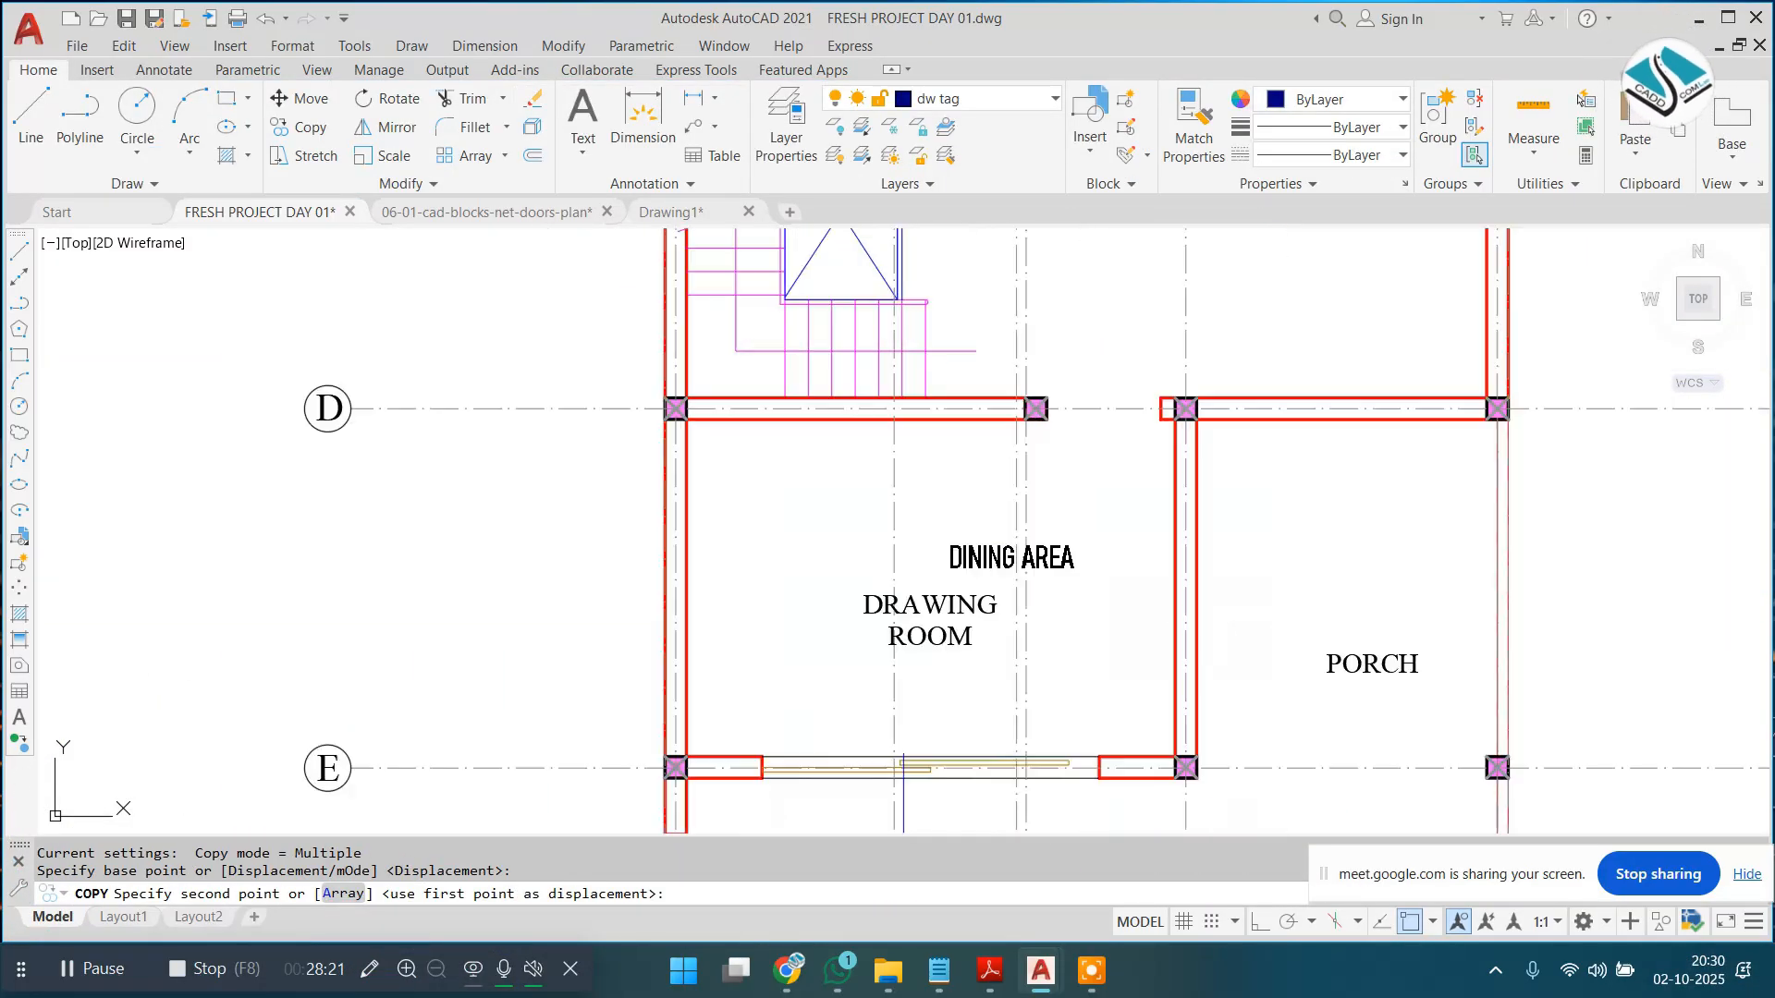
key(Escape)
Step: Change the text of the copied label in the drawing room to "DRAWING ROOM"
double_click(938, 528)
key(ctrl+a)
text(DRA)
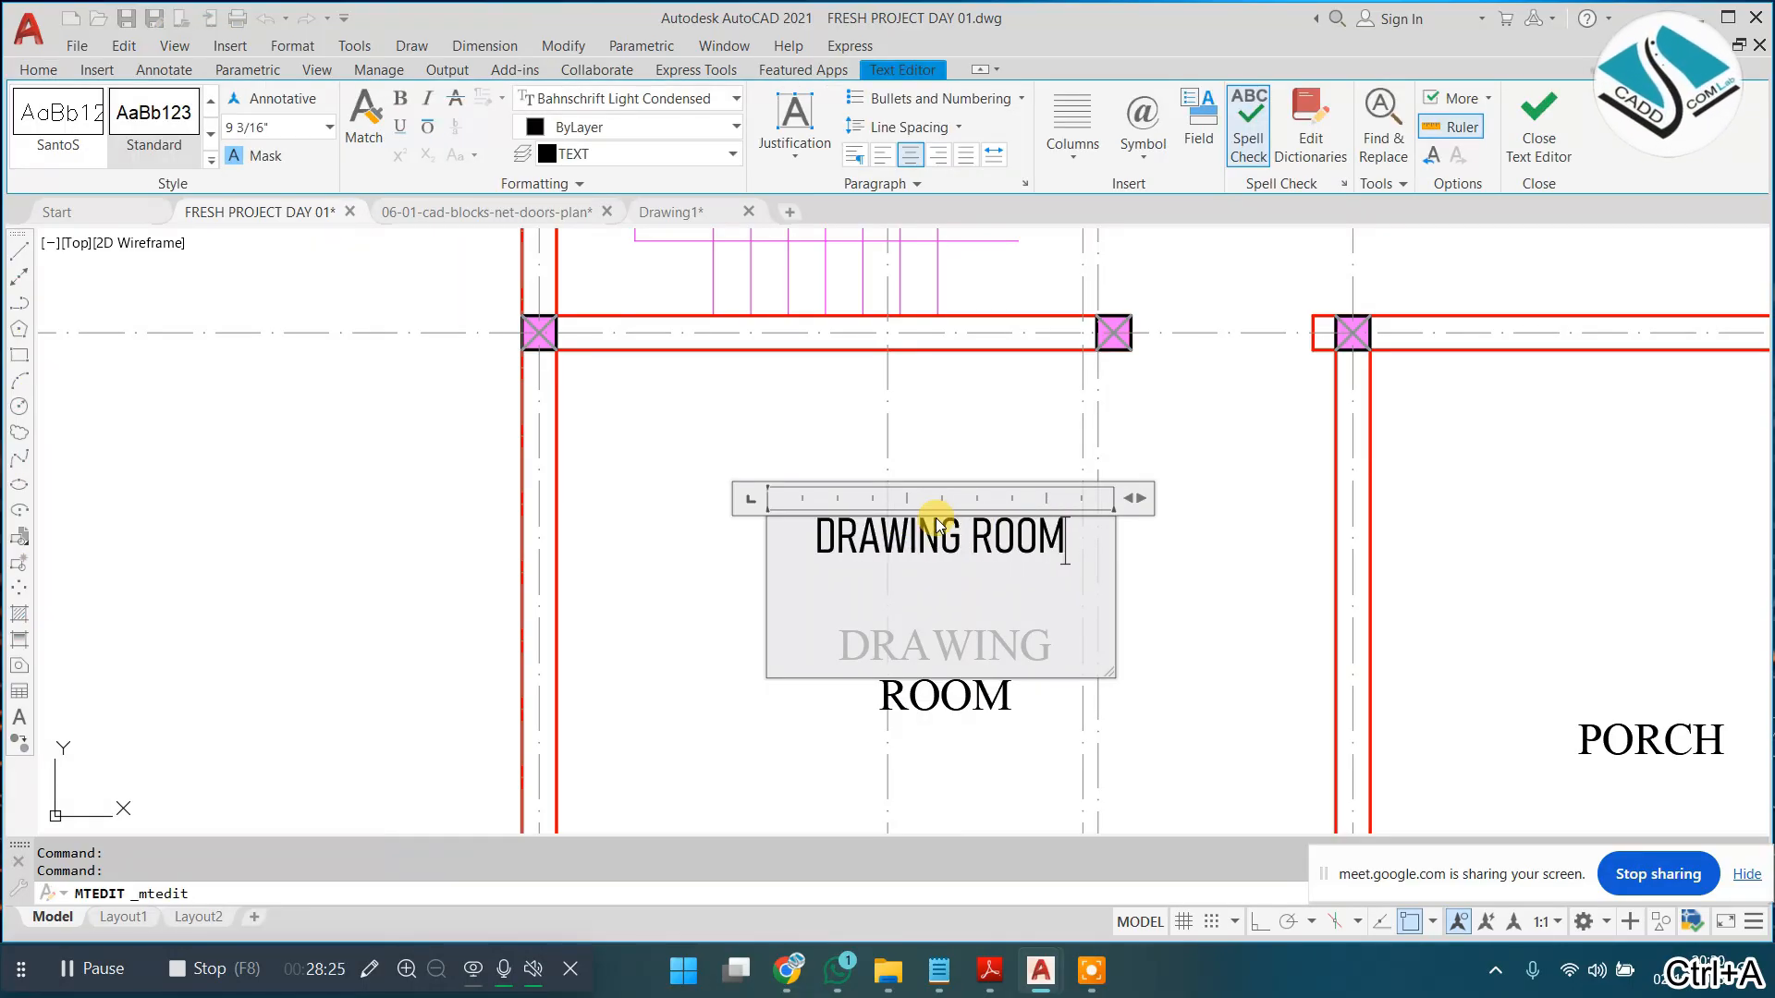
click(792, 424)
Step: Erase the old serif DRAWING and ROOM texts below the new drawing room label
key(Escape)
click(983, 646)
text(e)
click(983, 694)
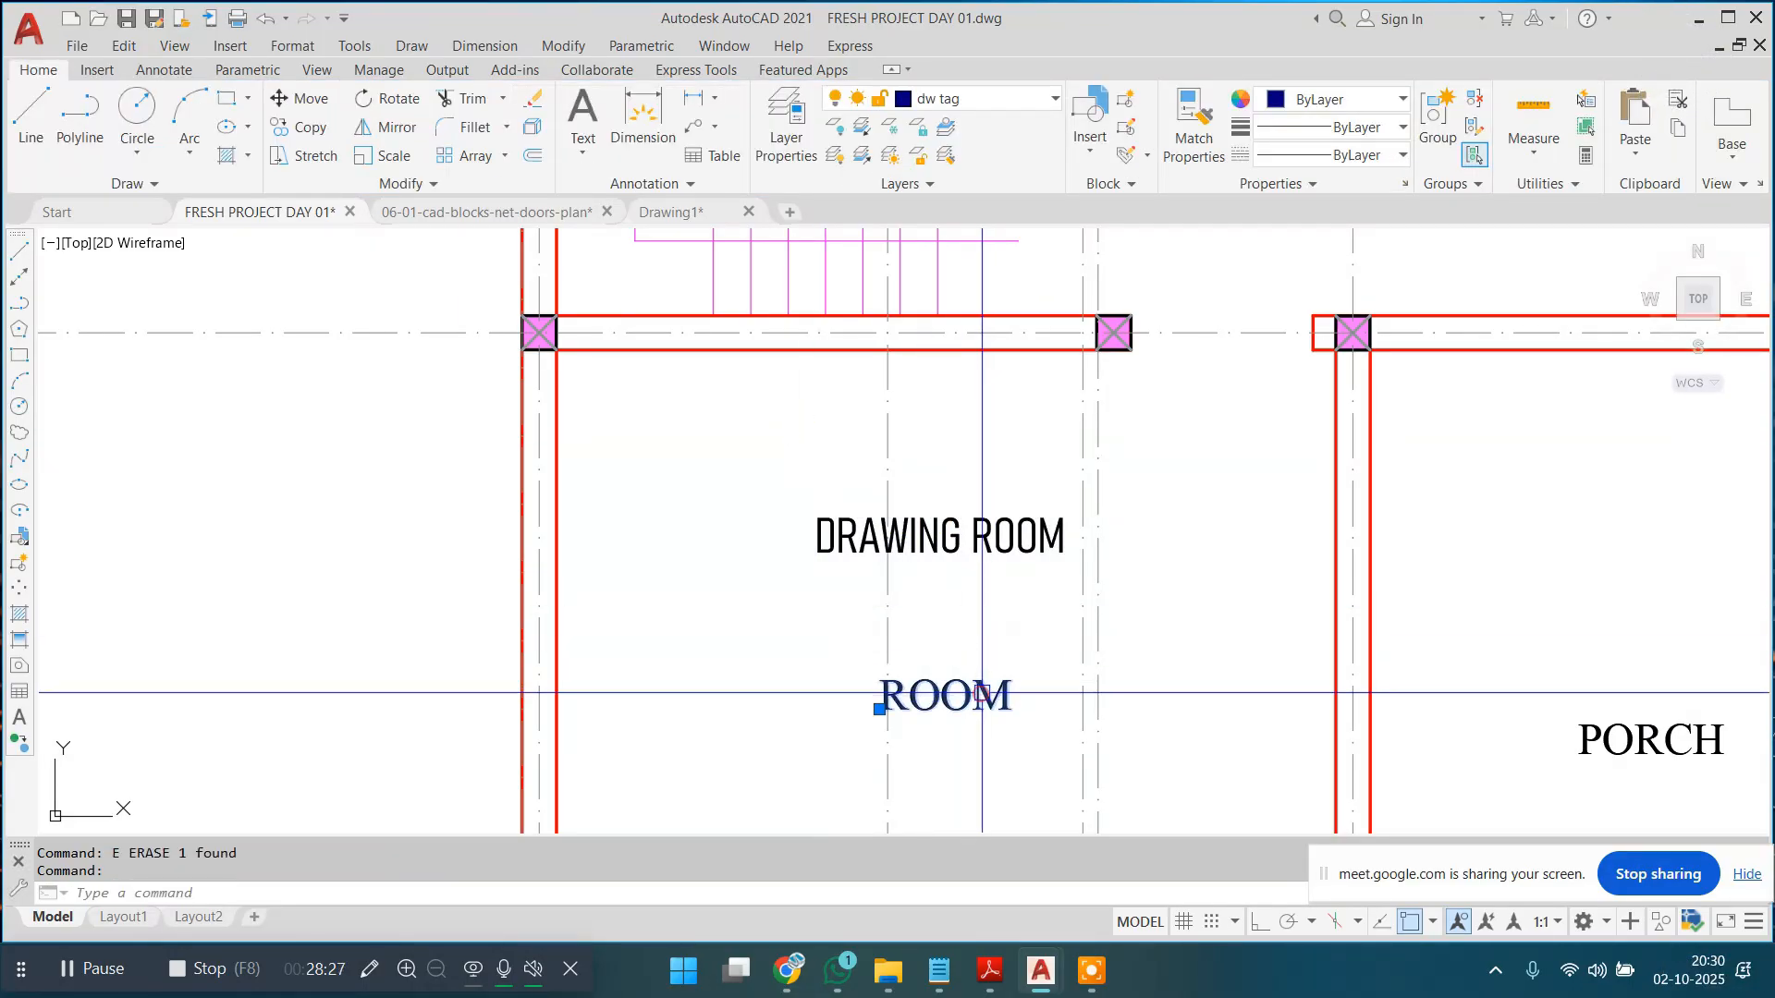
text(e)
click(1014, 533)
text(e)
key(ctrl+z)
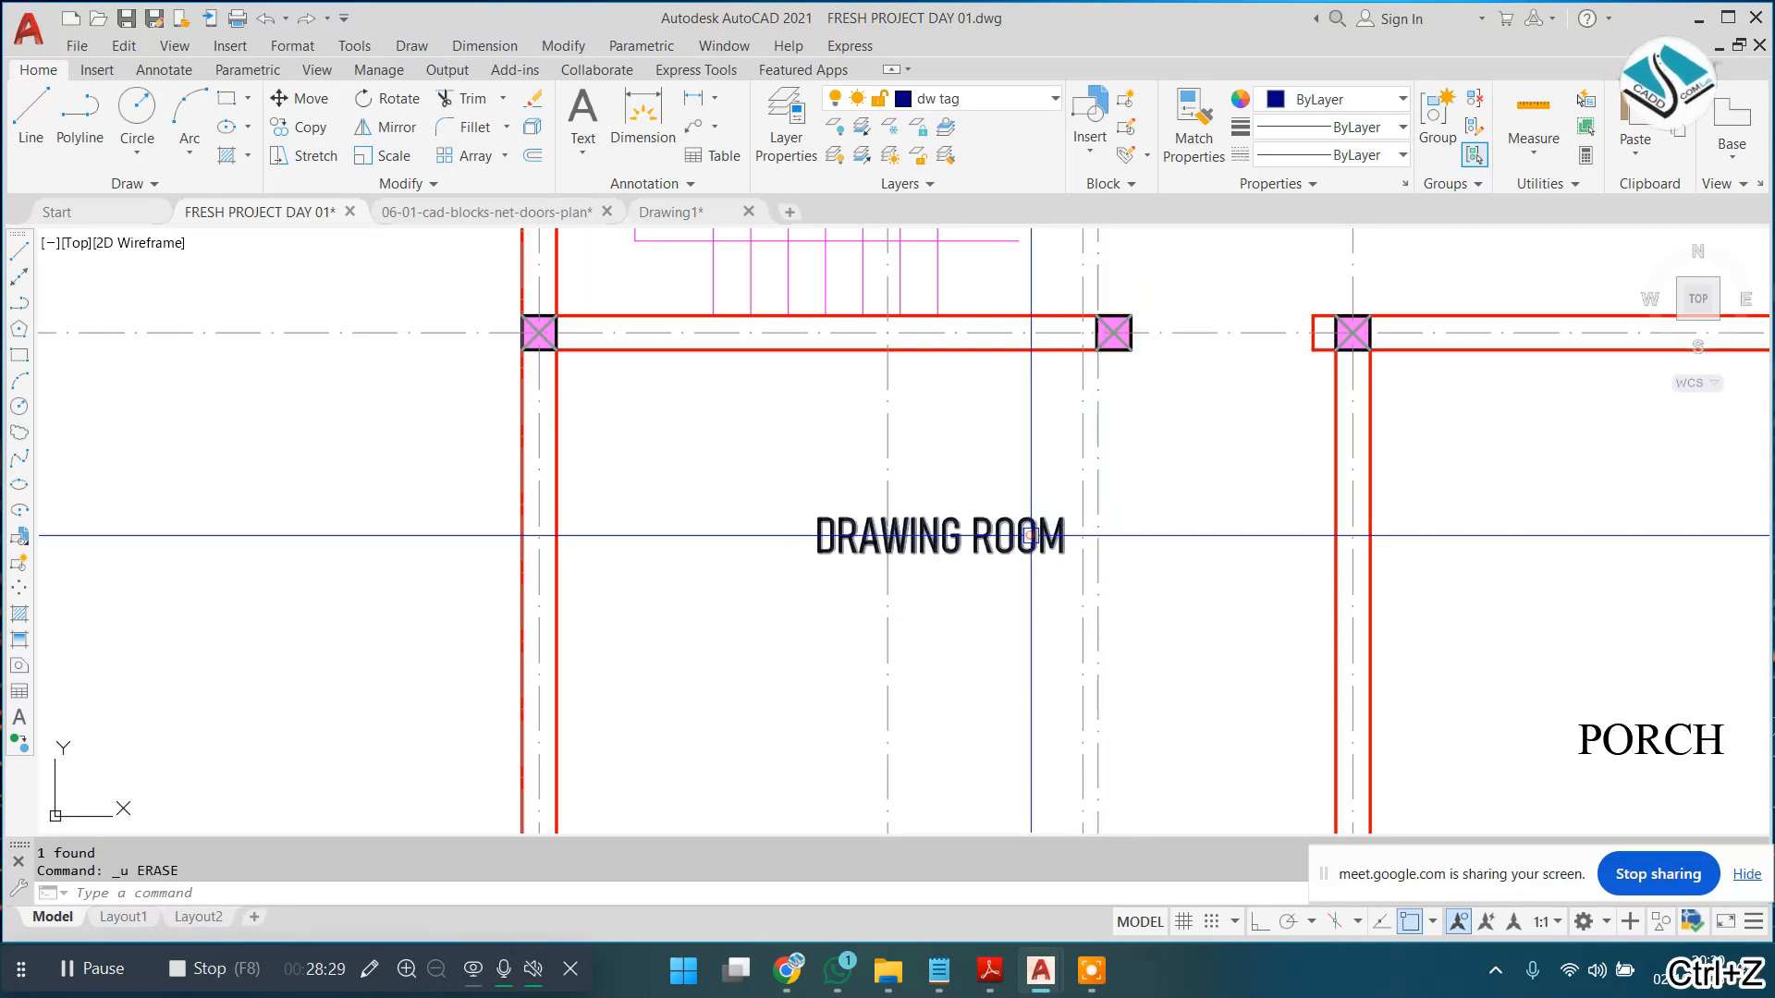
Step: Move the DRAWING ROOM label down towards the middle of the room
text(m)
click(1232, 510)
click(1201, 591)
Step: Scale up the DRAWING ROOM label slightly, using a base point in the middle of its text
click(924, 634)
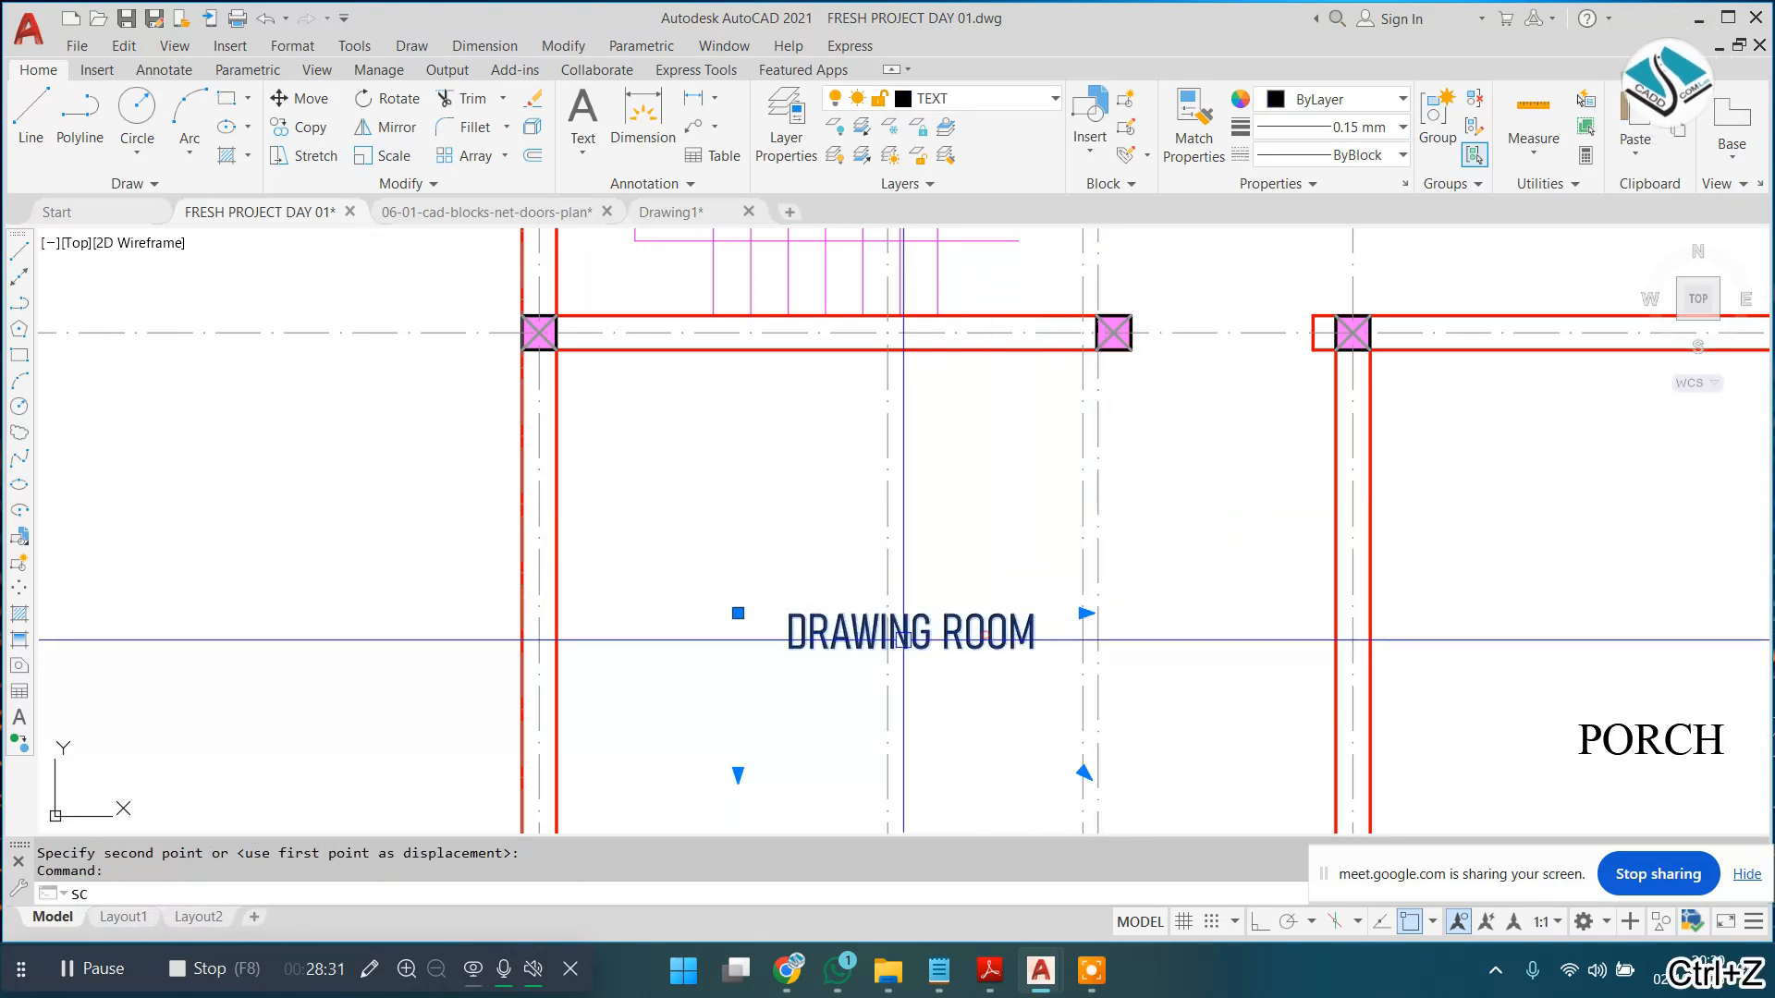
text(sc)
click(929, 645)
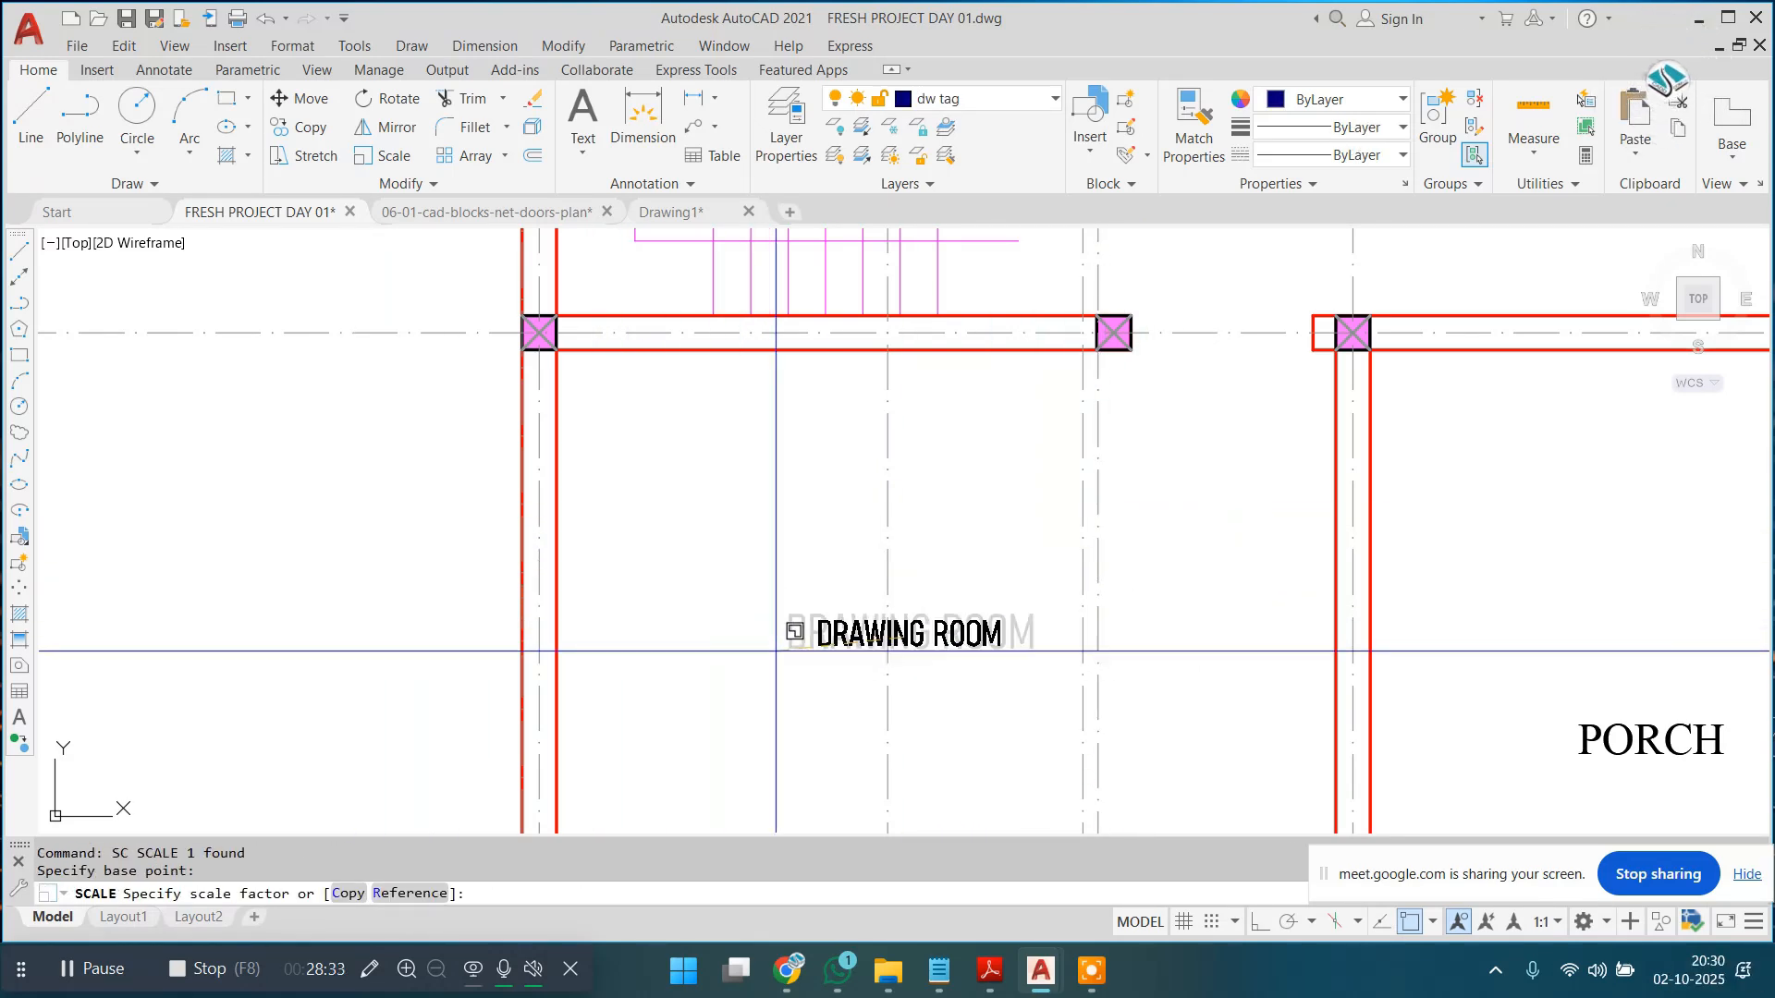
click(714, 655)
Step: Nudge the enlarged DRAWING ROOM label slightly upward within the room
click(1015, 641)
middle_drag(1026, 649, 879, 515)
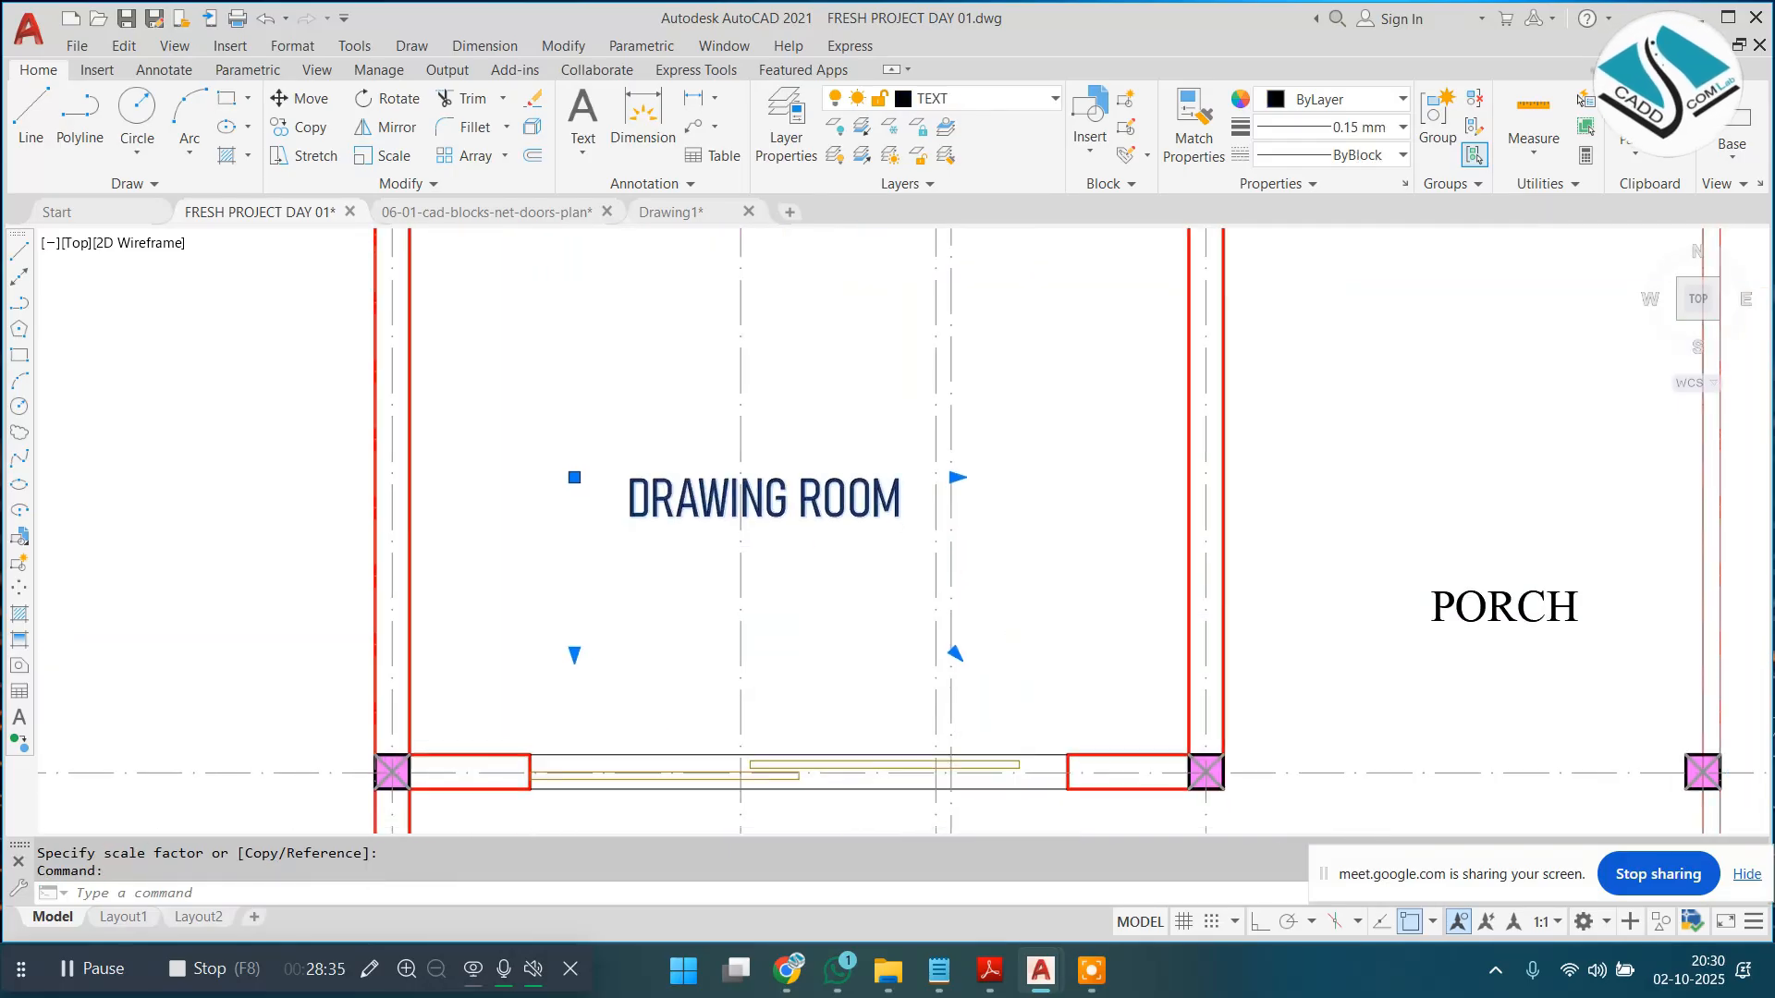
text(m)
click(1088, 510)
click(1094, 503)
Step: Erase the old serif PORCH label from the porch
scroll(973, 505, down, 4)
scroll(1156, 573, up, 4)
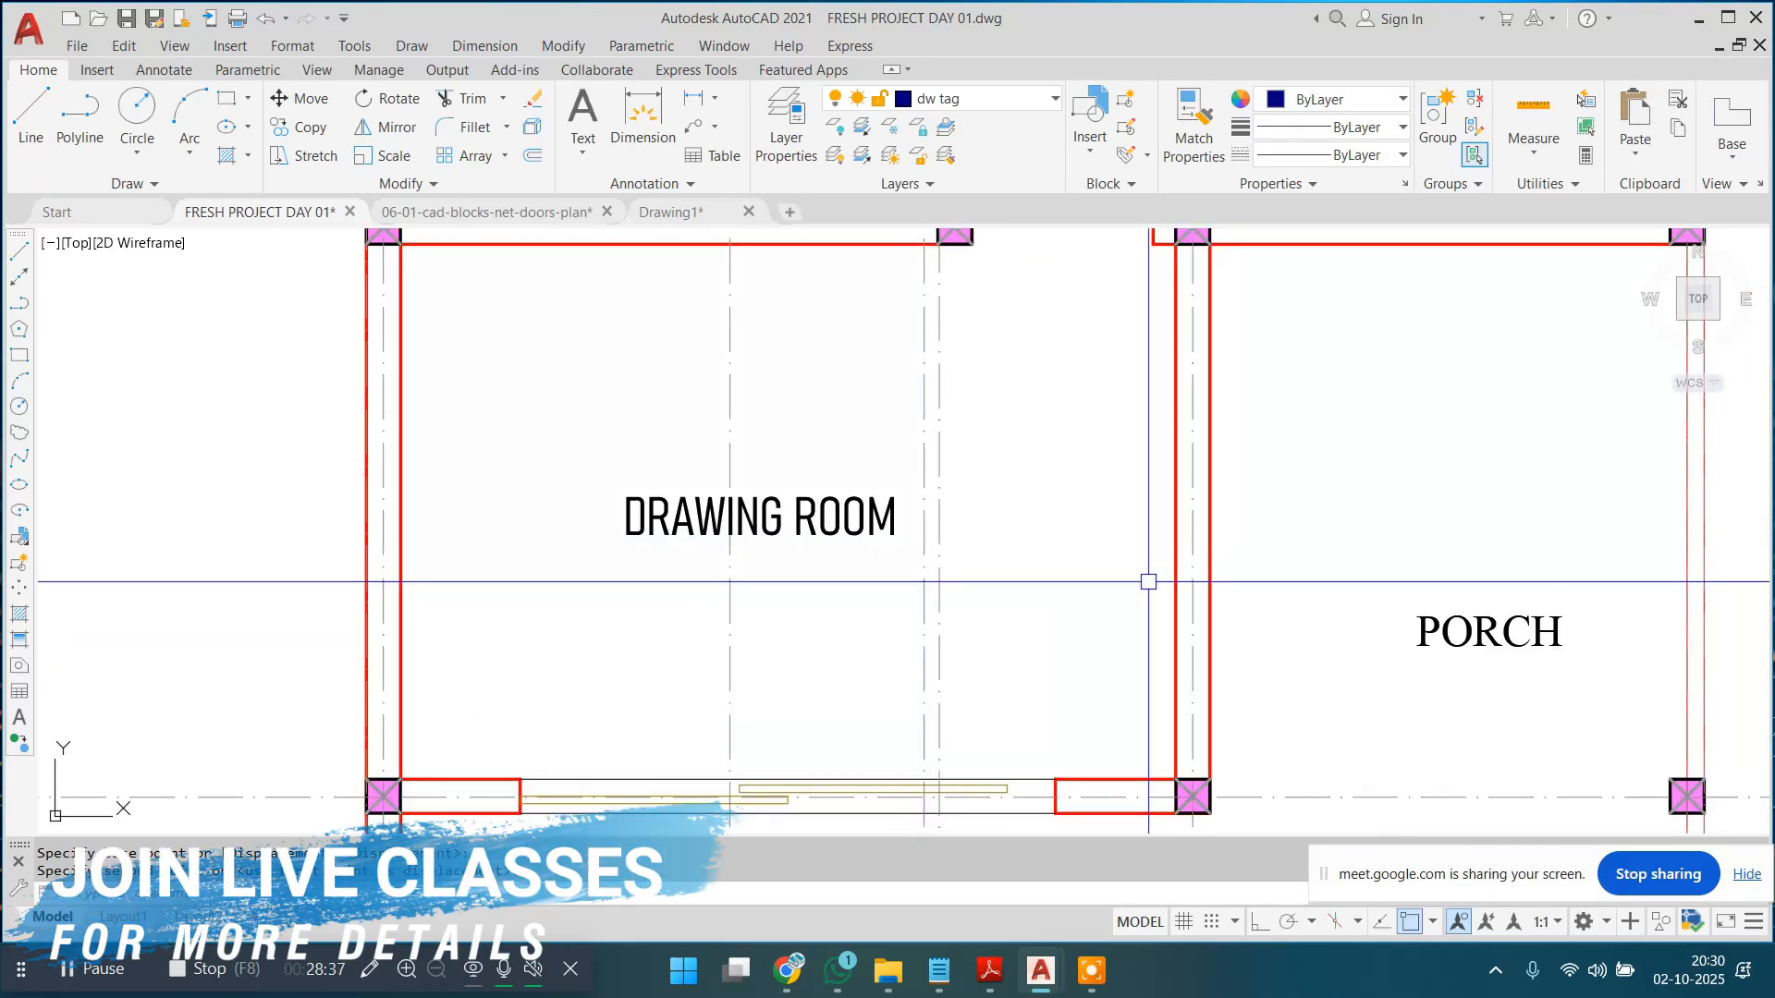
key(Escape)
key(Escape)
click(1232, 555)
click(1166, 663)
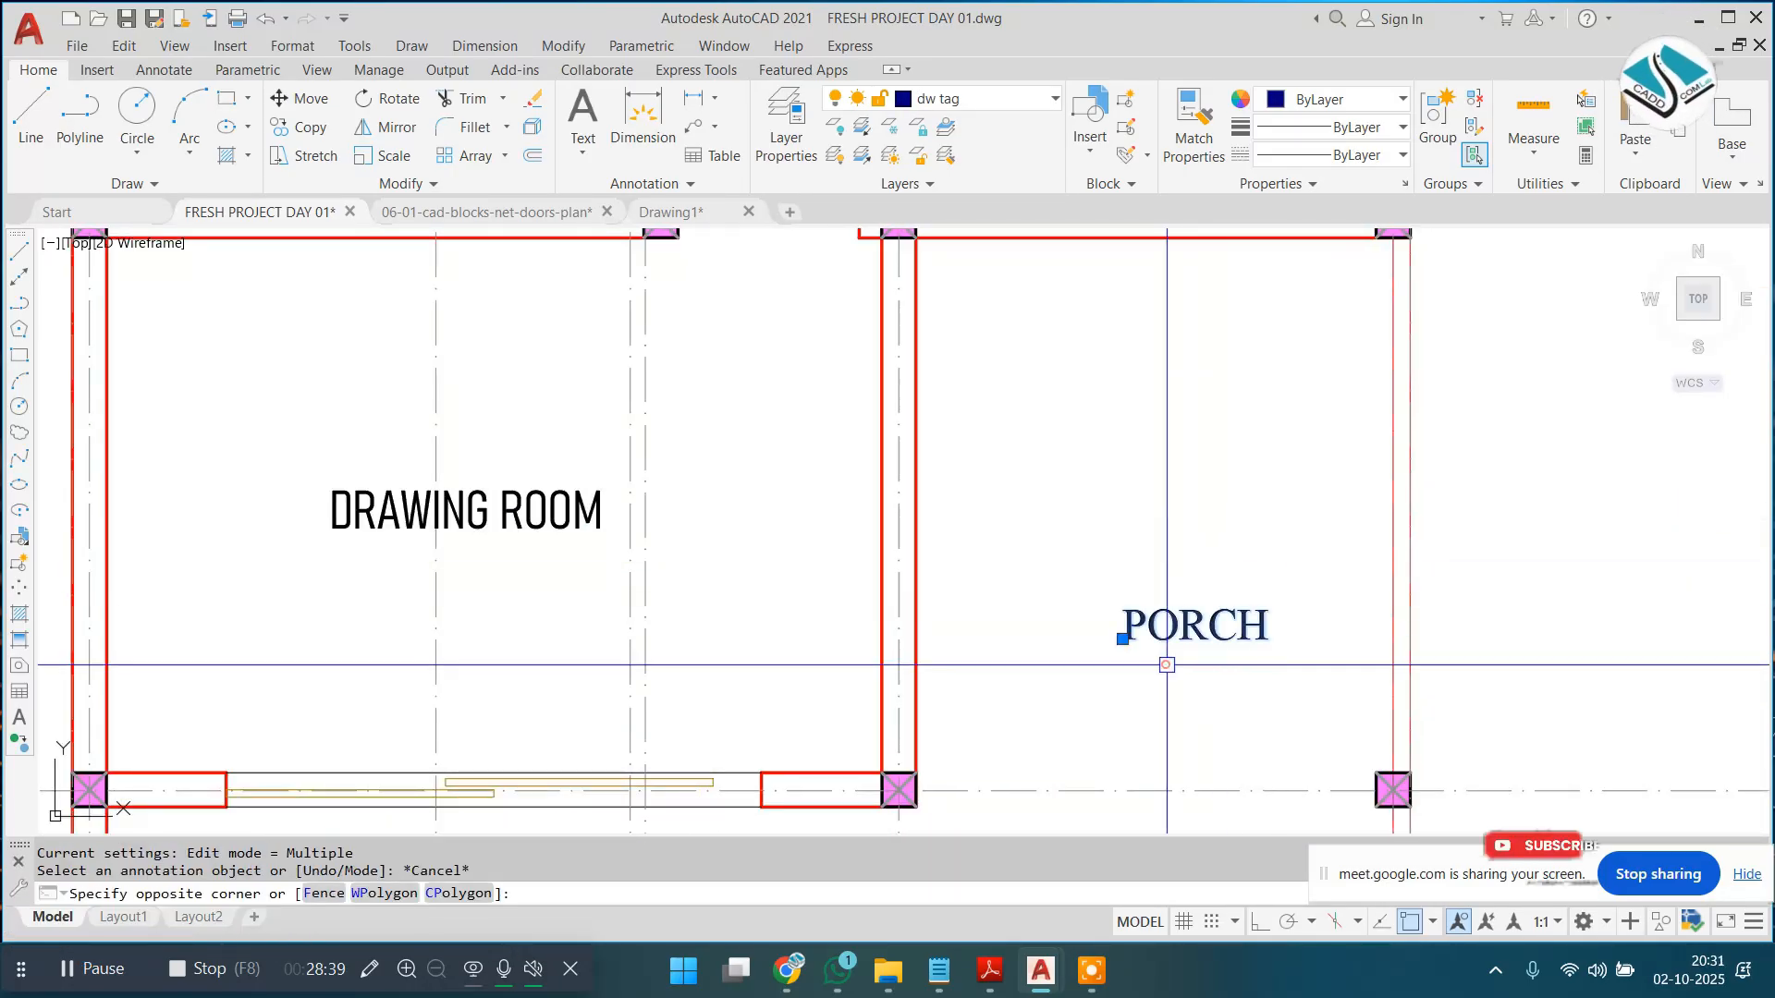
text(e)
Step: Copy the DRAWING ROOM label horizontally across into the porch
click(573, 520)
text(co)
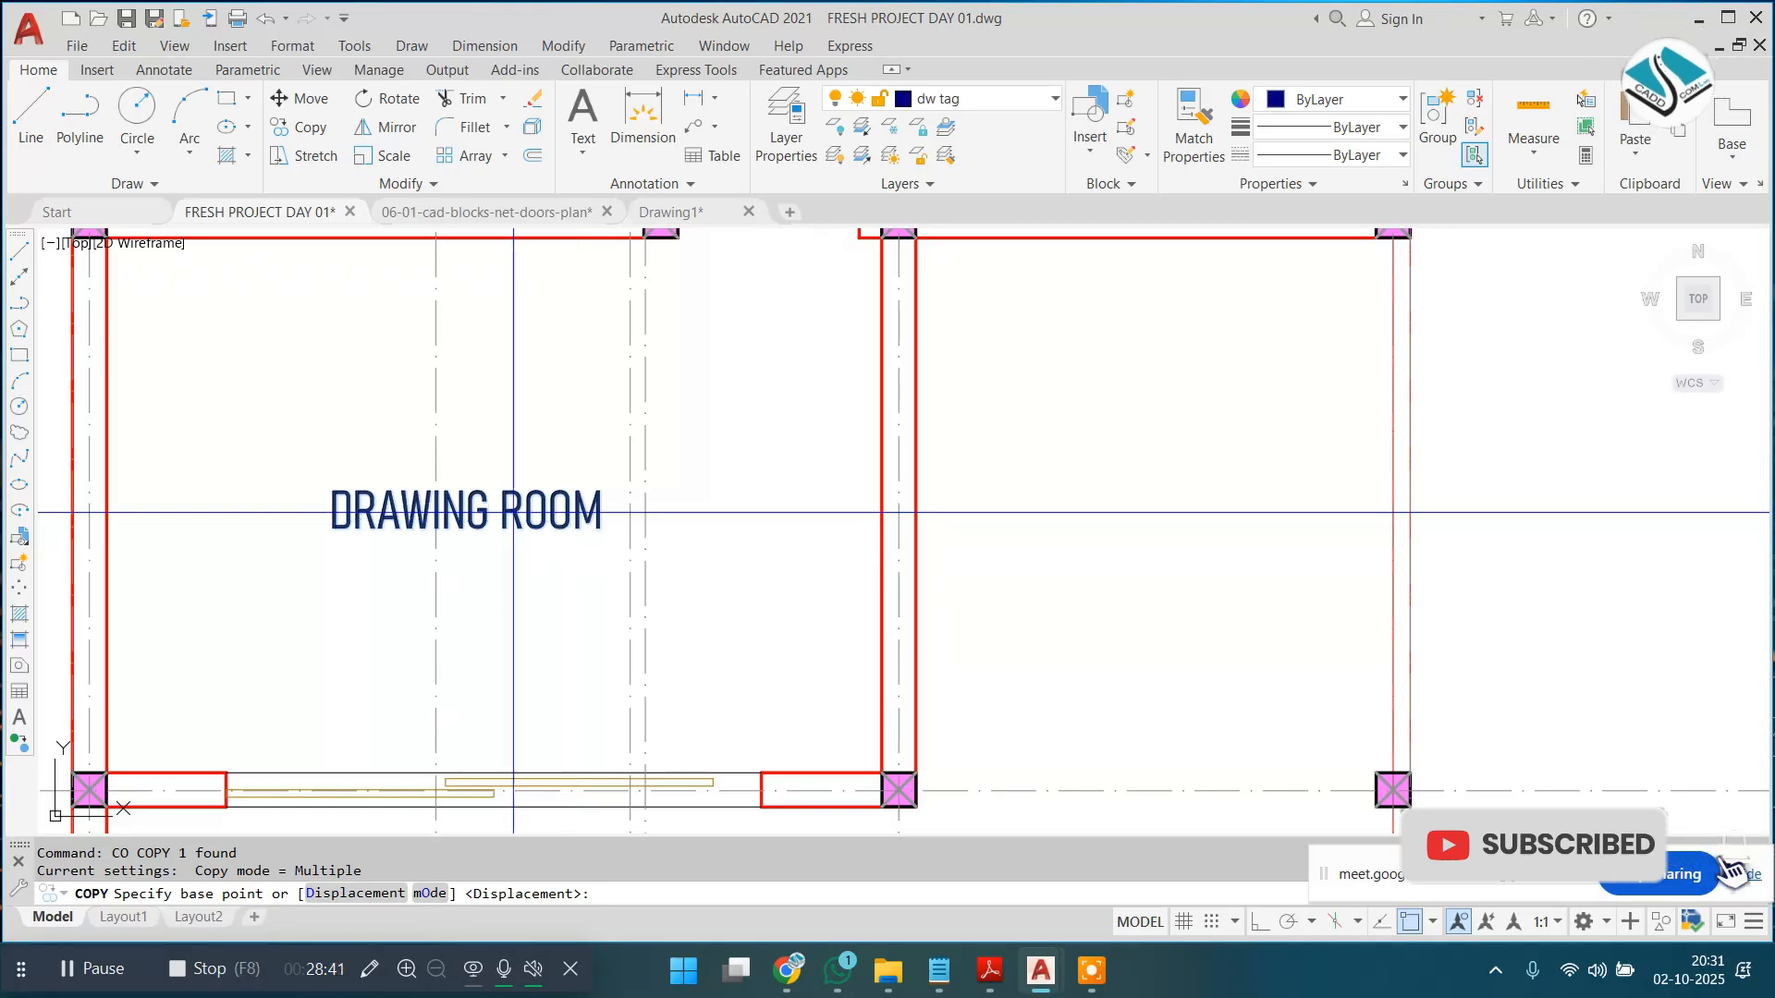
click(508, 513)
click(1219, 514)
key(Escape)
Step: Change the text of the copied label in the porch to "PORCH"
double_click(1205, 495)
key(ctrl+a)
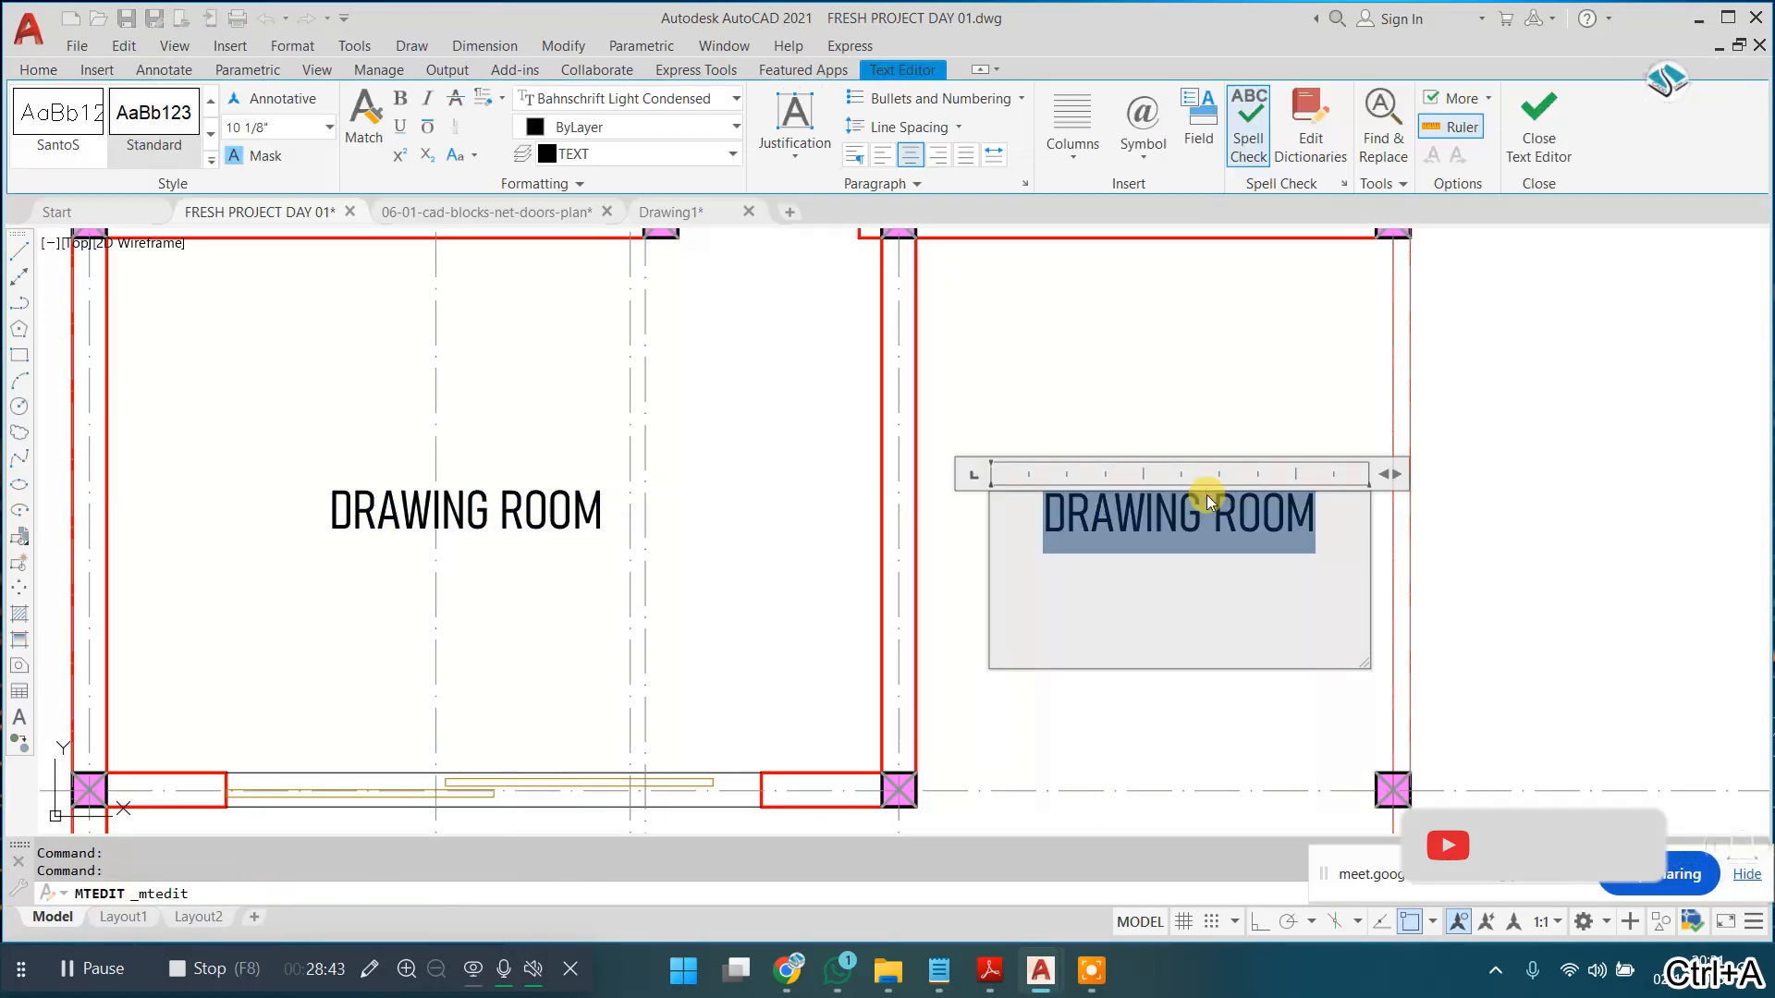
click(1166, 407)
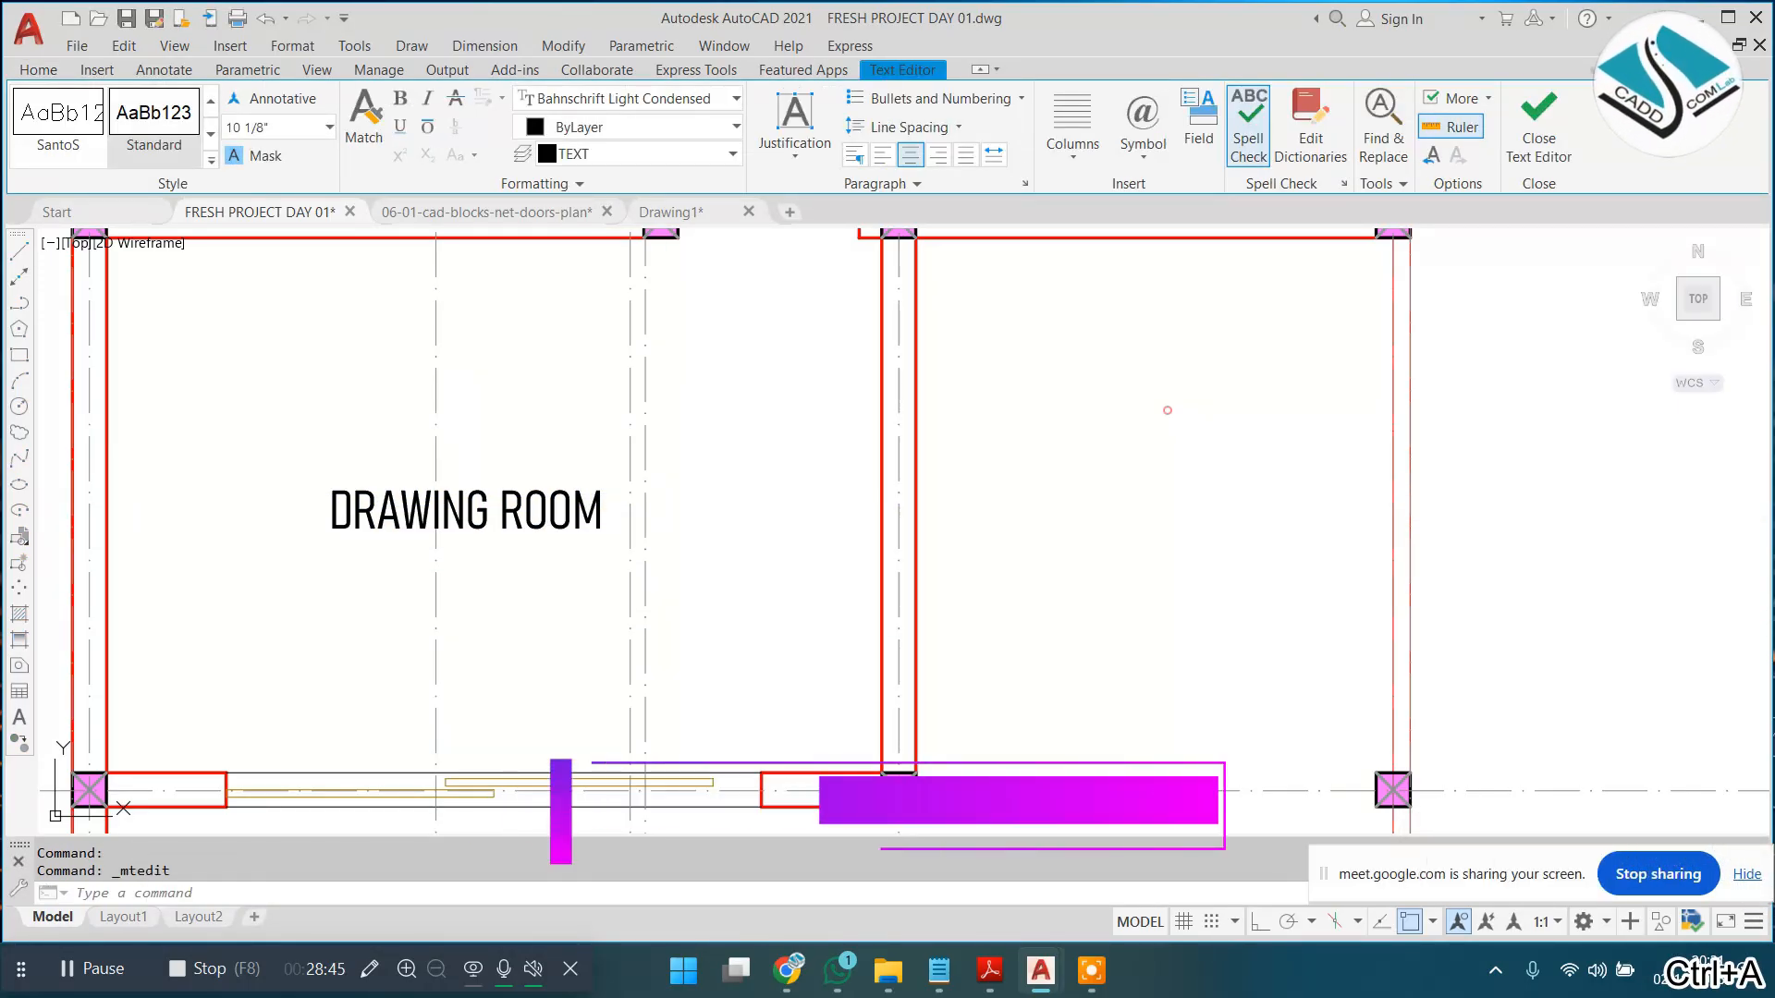
key(Escape)
scroll(1002, 527, down, 8)
scroll(989, 557, up, 2)
middle_drag(935, 455, 865, 635)
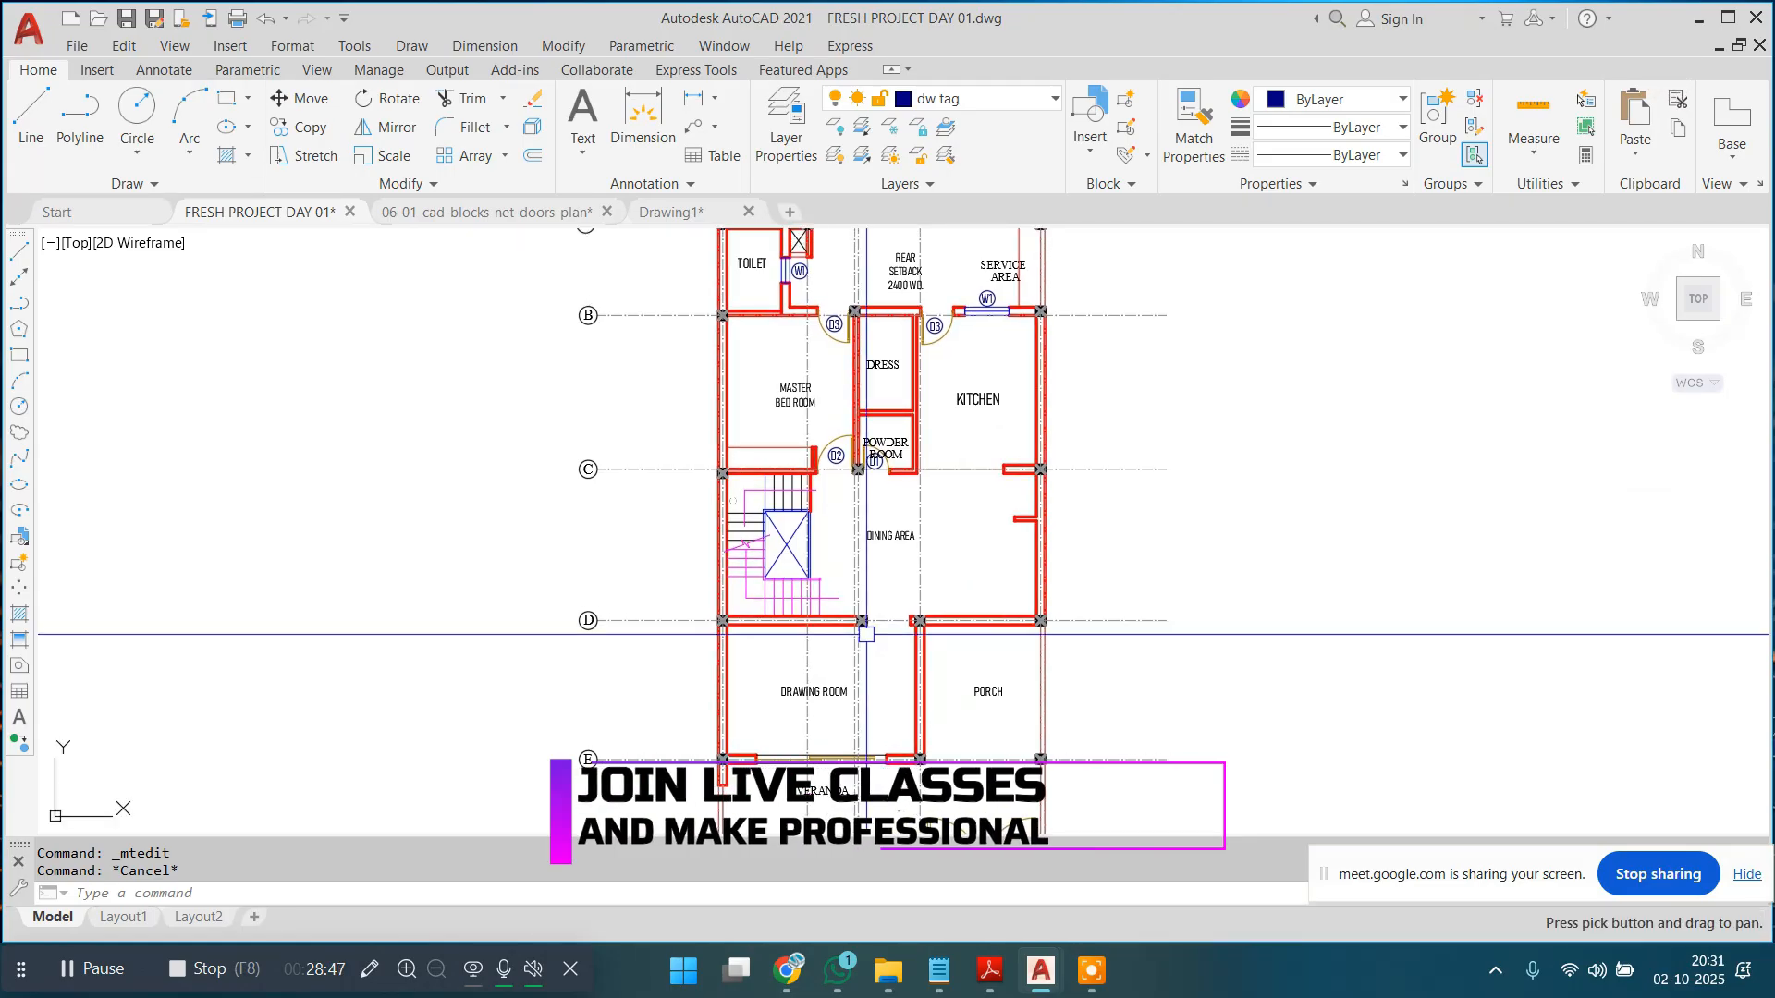
scroll(845, 804, up, 2)
middle_drag(845, 804, 889, 588)
scroll(889, 588, up, 4)
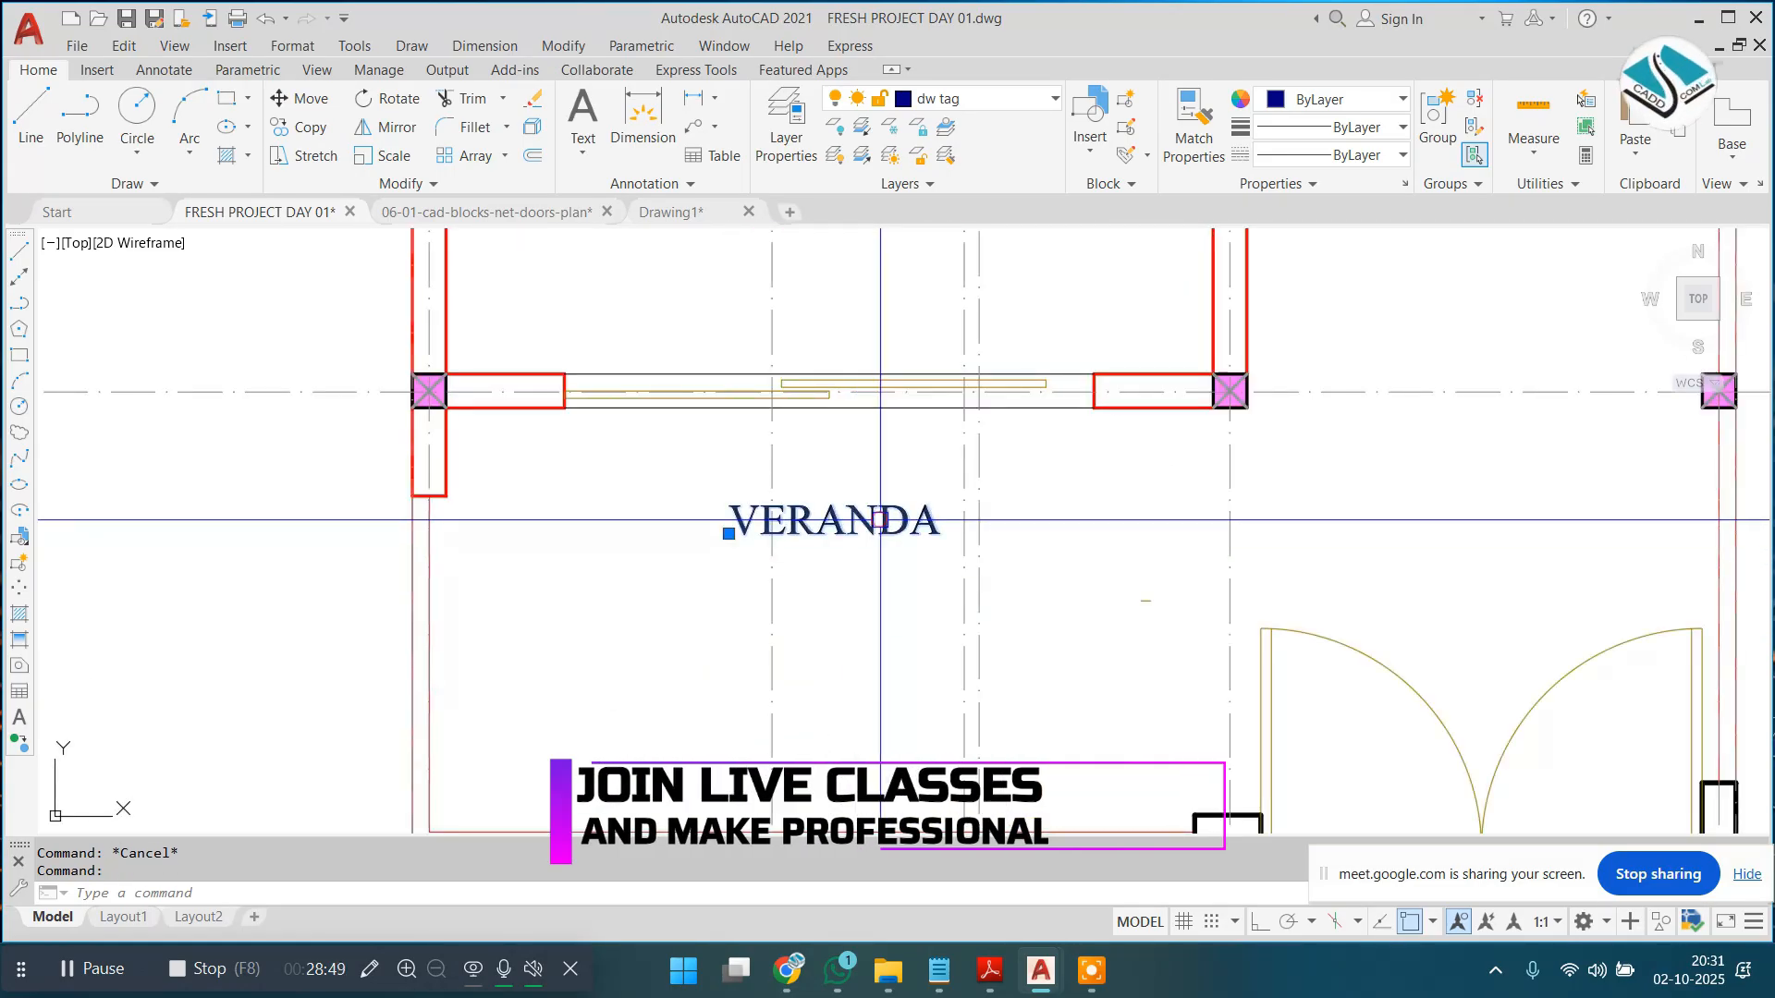
double_click(879, 520)
key(Escape)
scroll(876, 501, down, 4)
middle_drag(843, 392, 804, 483)
scroll(806, 486, up, 2)
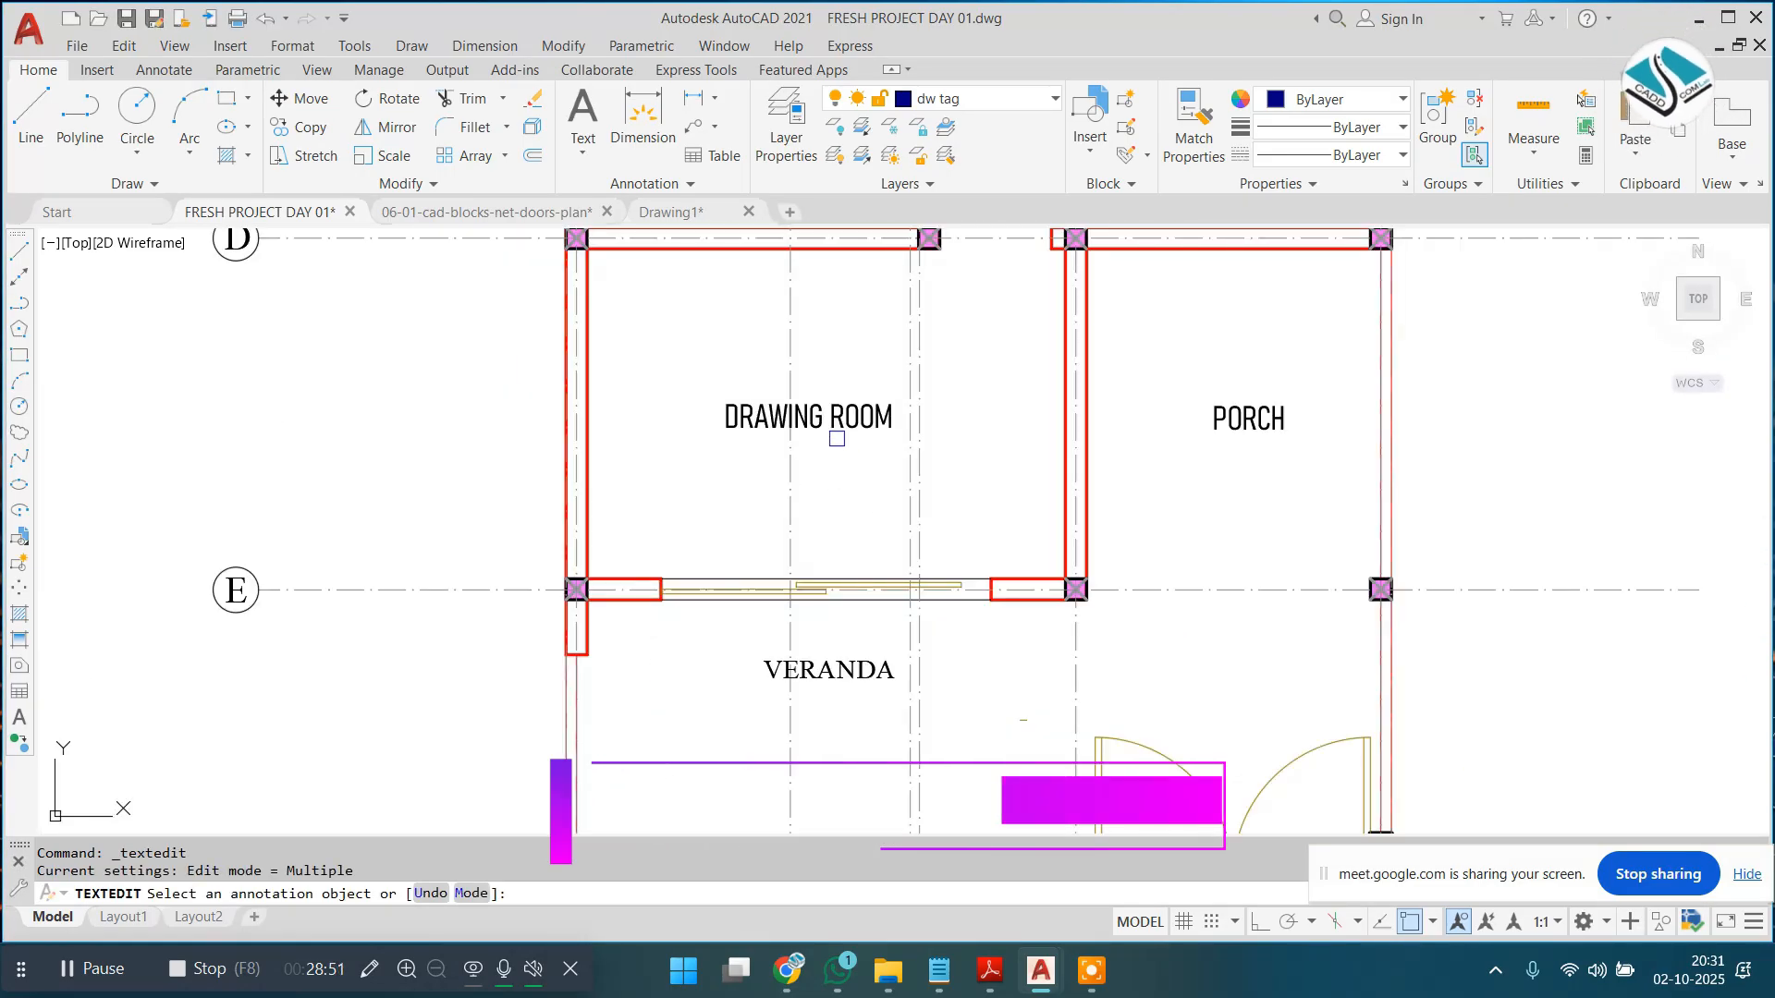
key(Escape)
click(833, 430)
text(co)
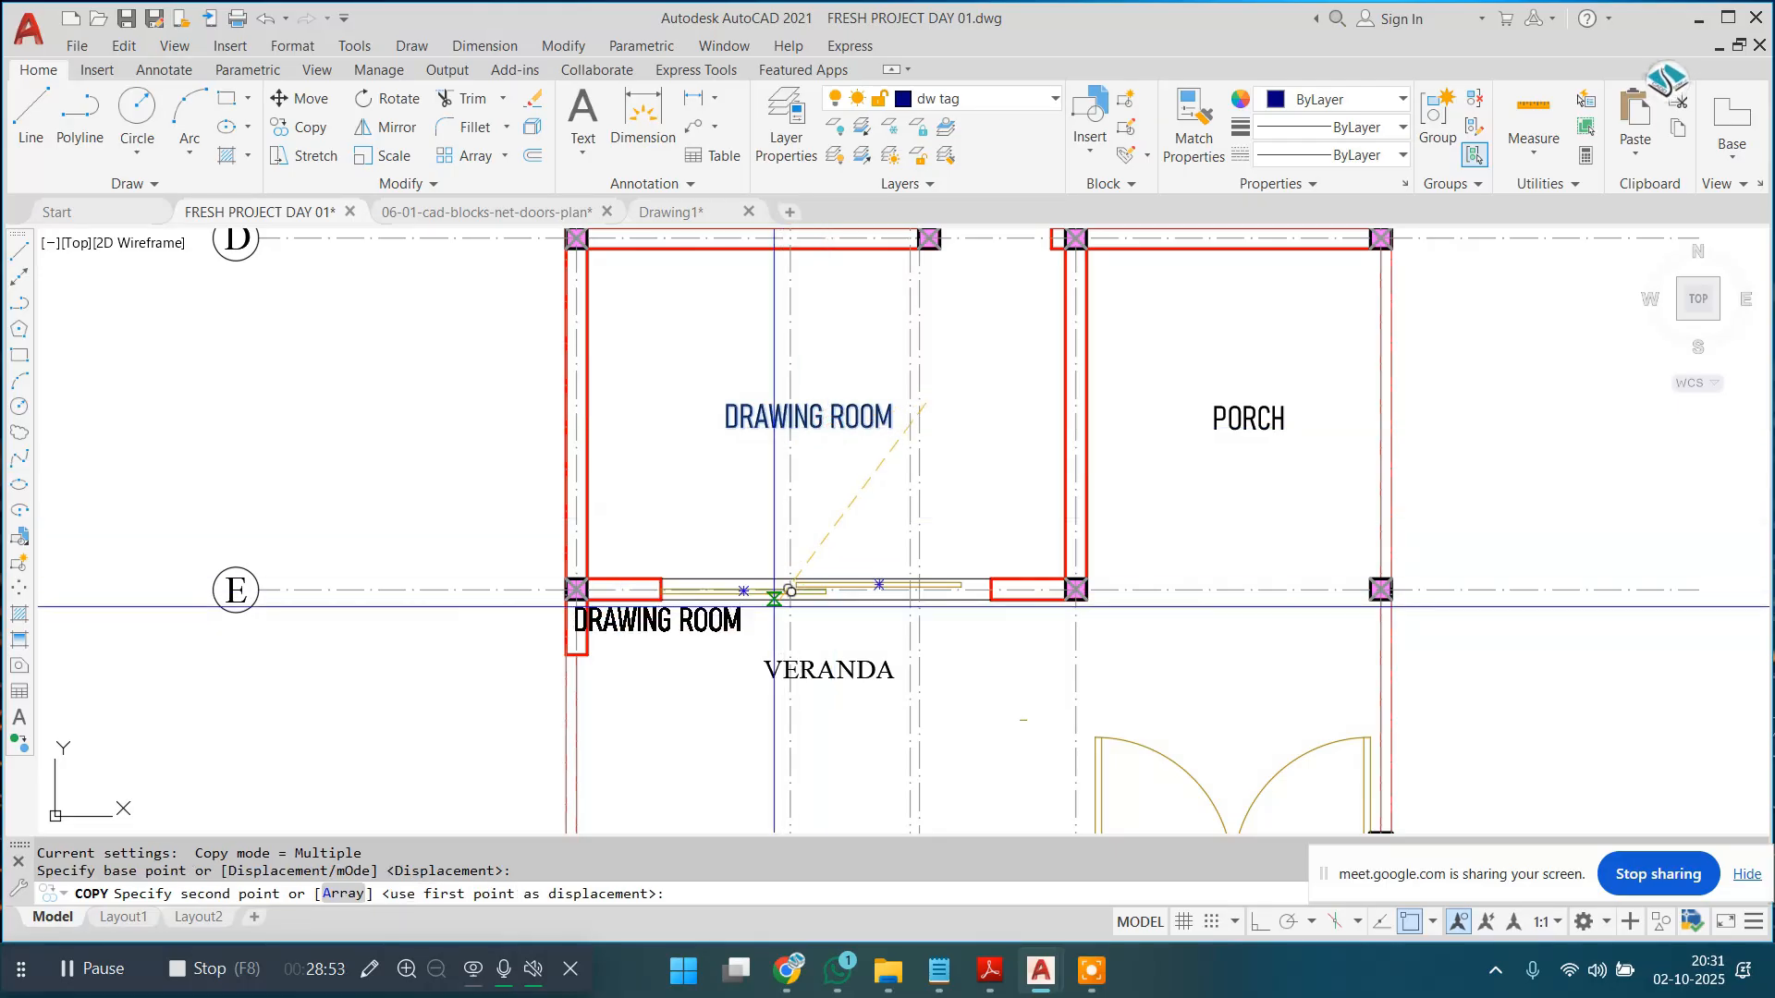
key(Escape)
Step: Copy the car with its magenta triangle and PORCH label from the furnished ground floor plan into empty drawing space
middle_drag(882, 627, 808, 525)
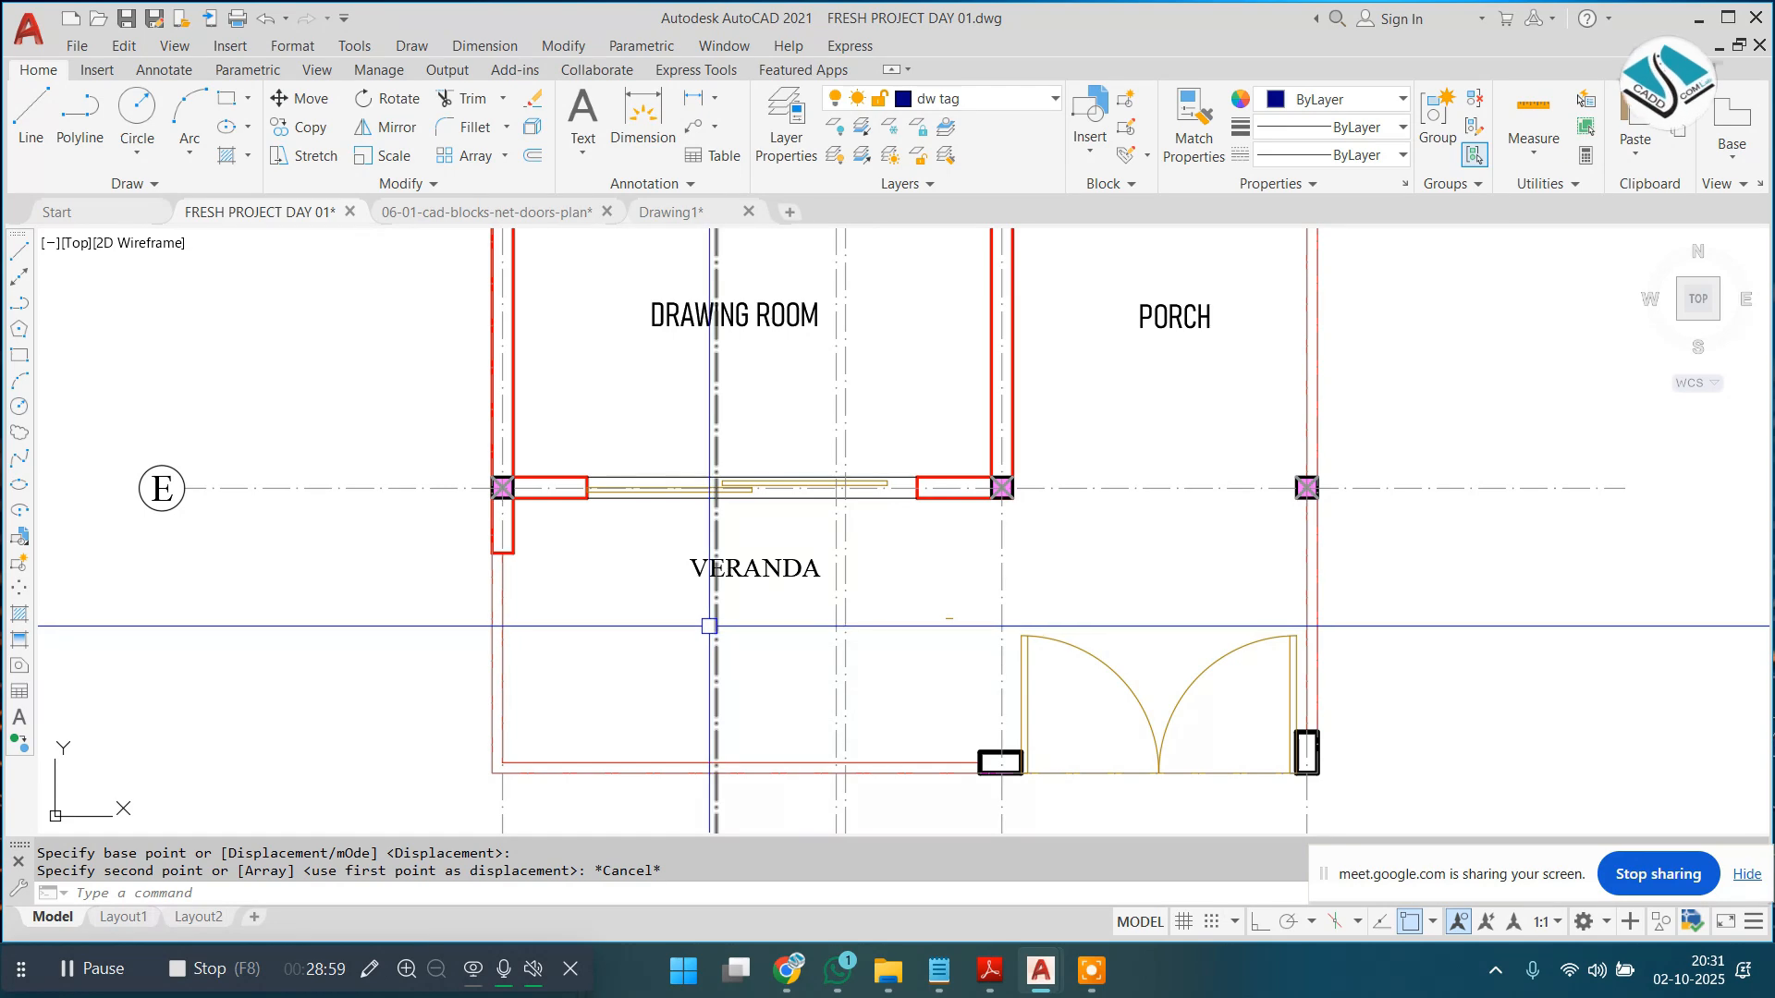
scroll(616, 675, down, 3)
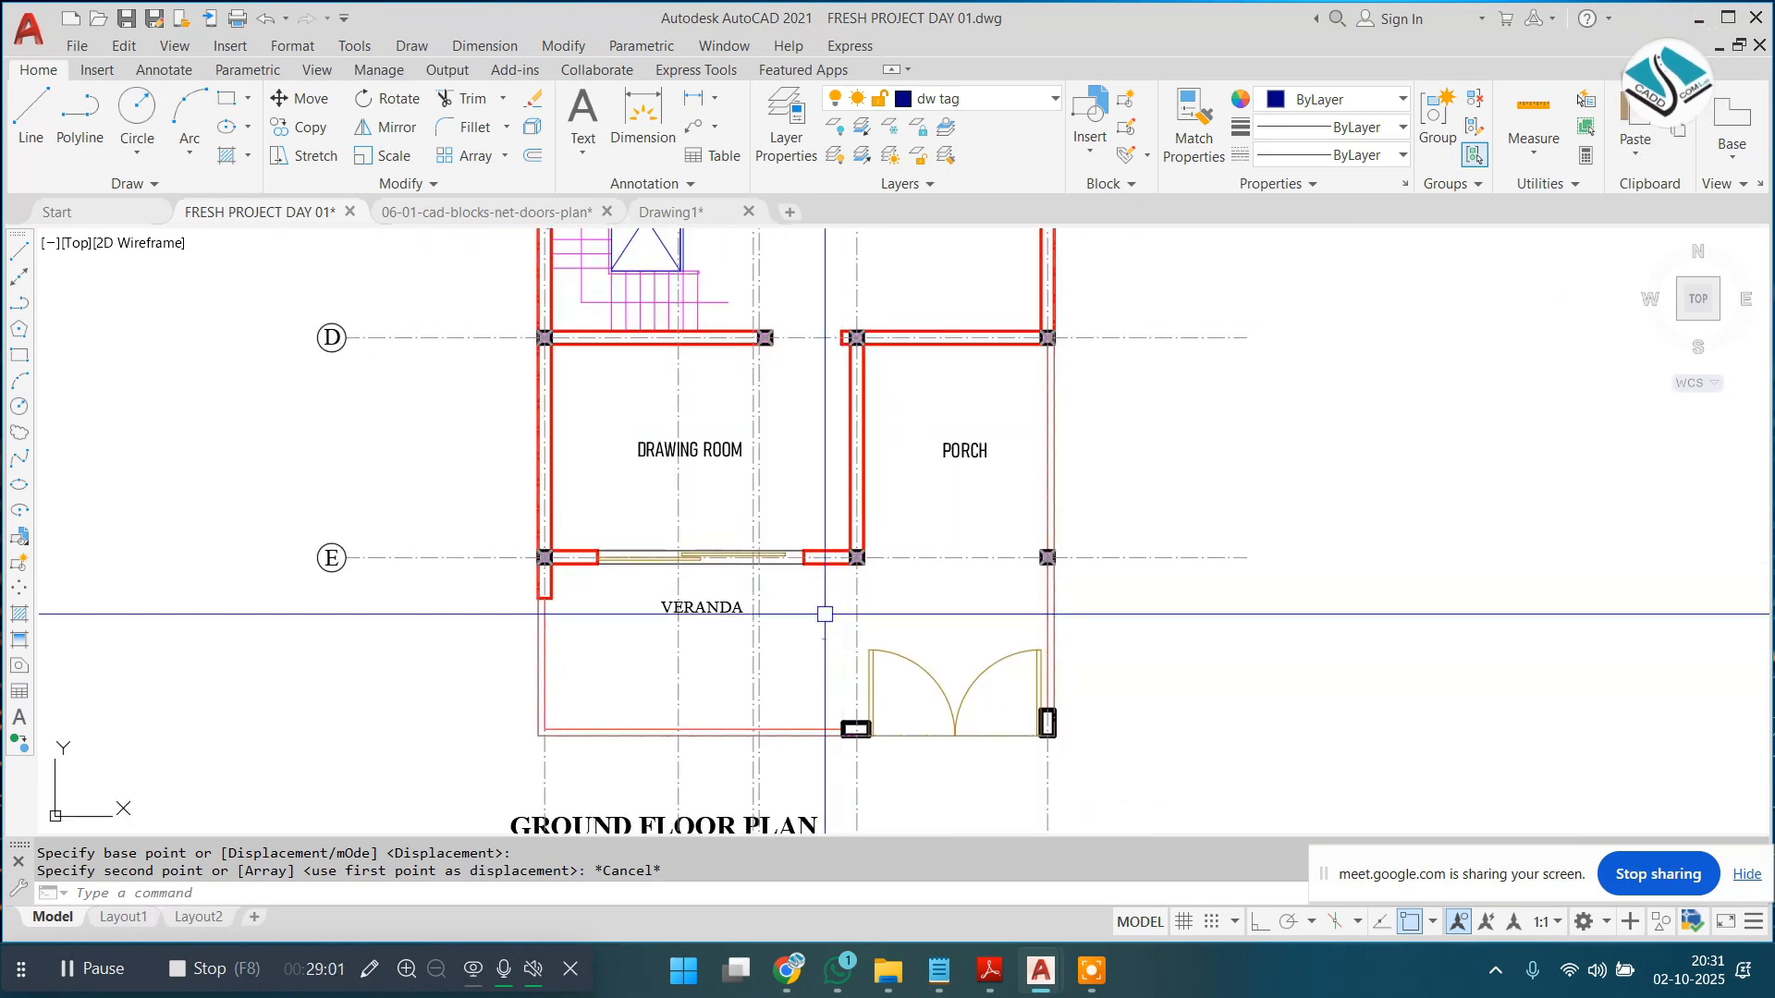
scroll(840, 603, down, 8)
scroll(505, 380, up, 1)
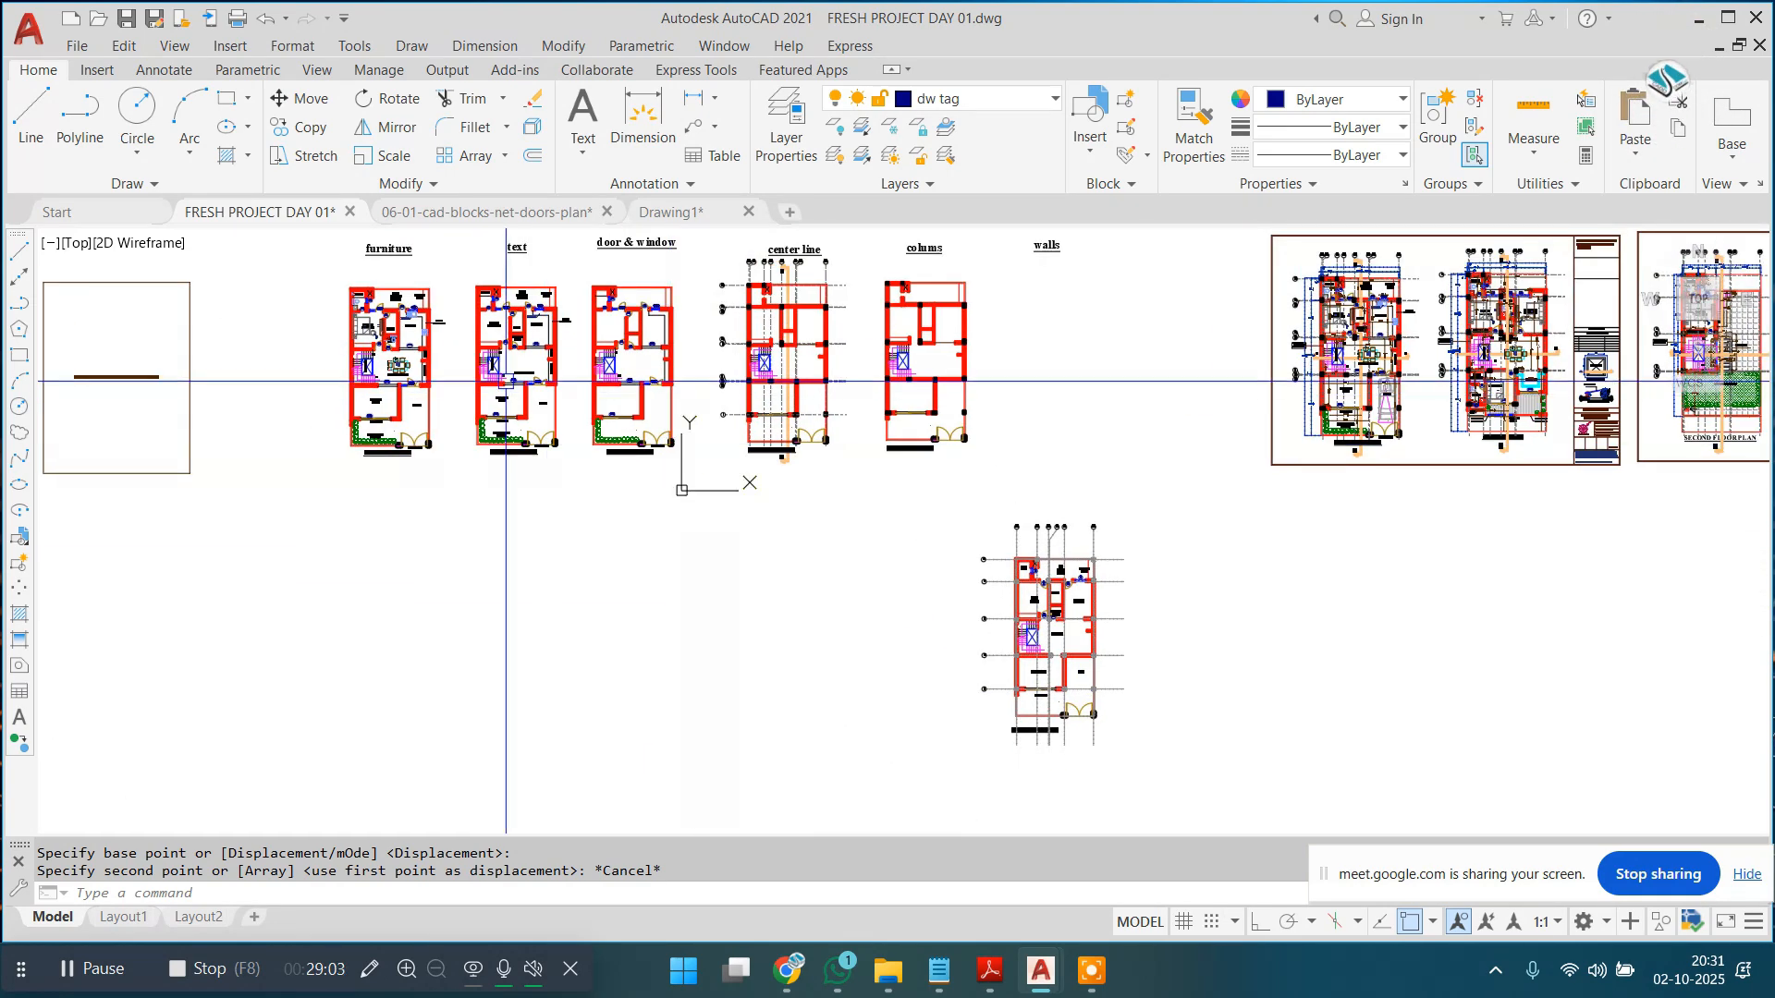
scroll(1359, 389, up, 6)
middle_drag(1405, 348, 1050, 326)
scroll(1050, 325, up, 6)
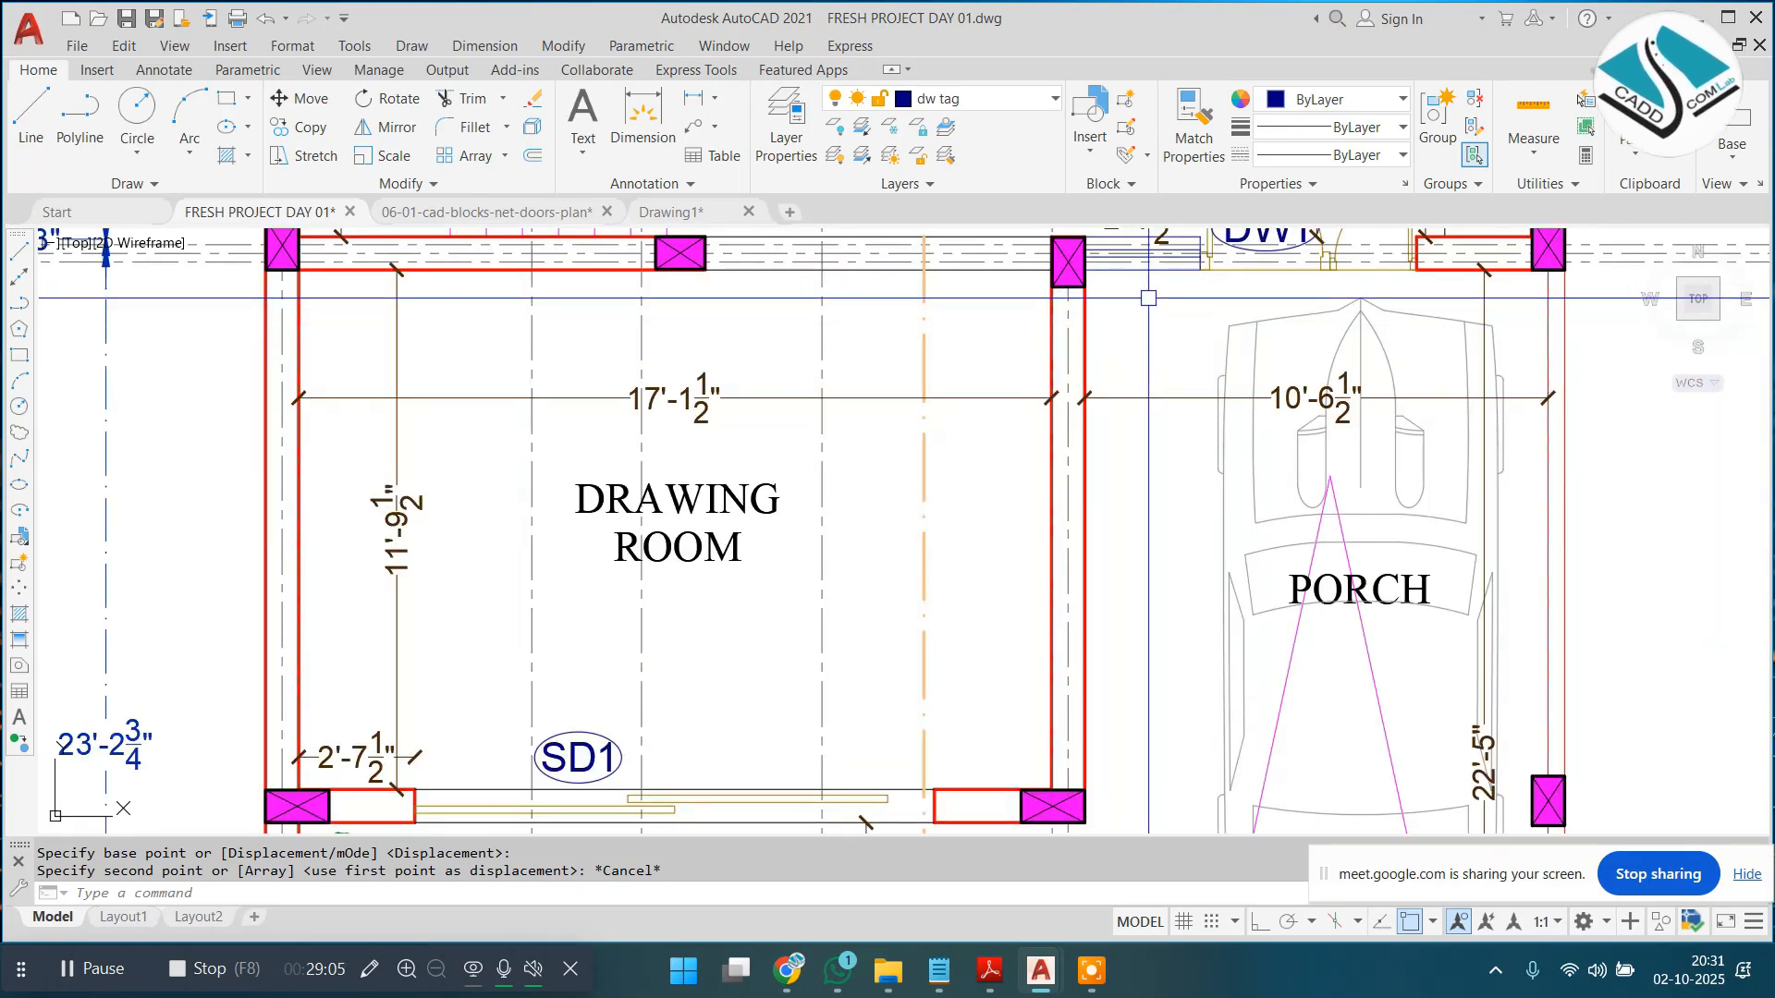
click(1136, 289)
mouse_move(1285, 626)
middle_down()
mouse_move(1199, 562)
mouse_move(977, 302)
middle_up()
click(1267, 705)
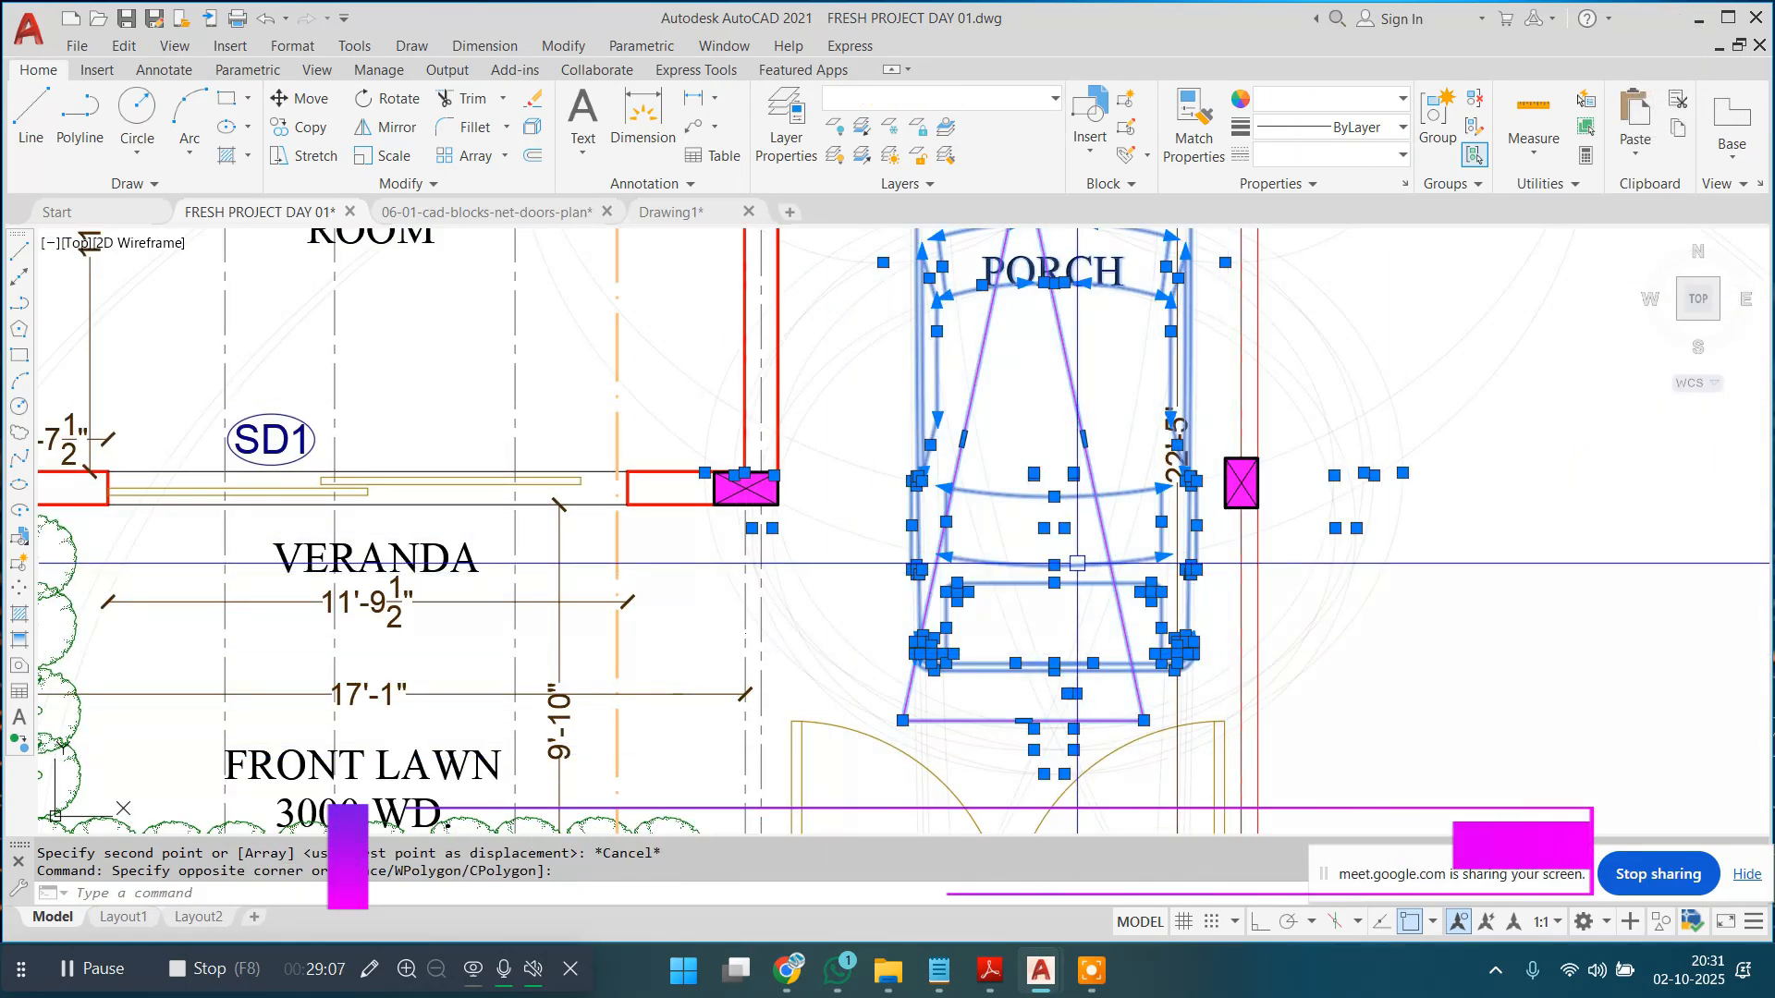
text(co)
key(space)
click(1065, 436)
scroll(1144, 337, down, 8)
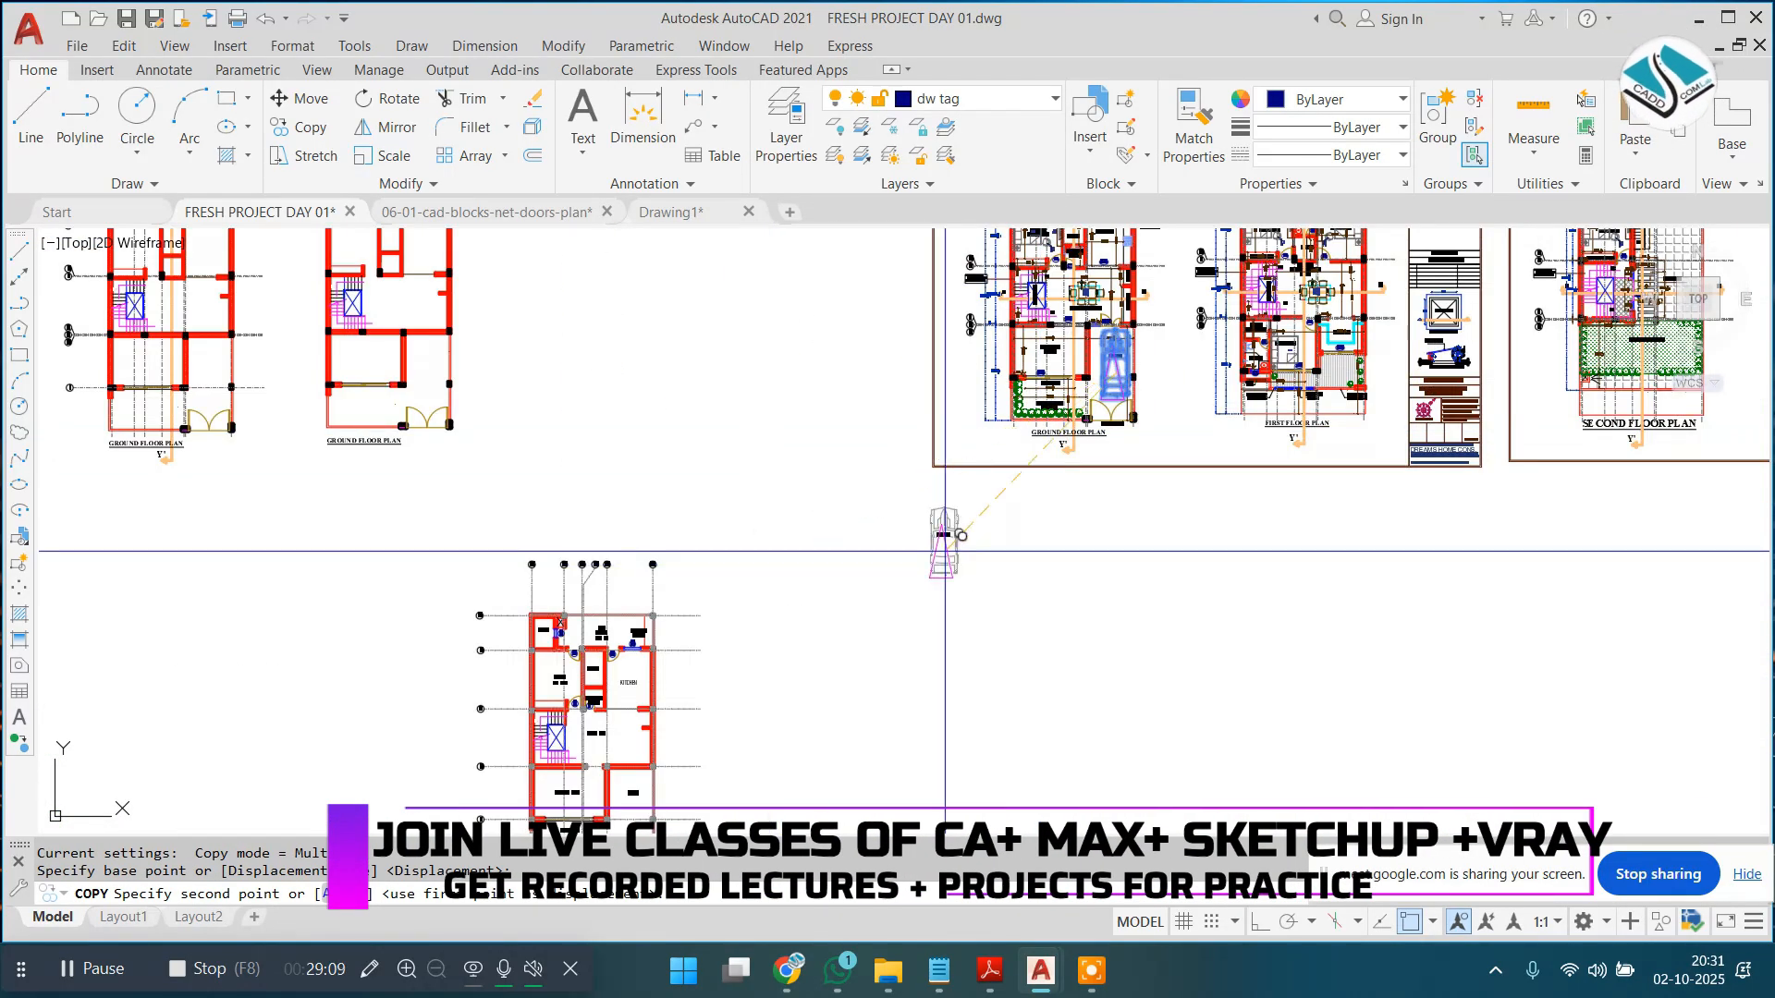
scroll(945, 554, up, 4)
click(949, 607)
key(Escape)
Step: Shift the magenta triangle slightly up and to the right over the copied car
scroll(949, 605, up, 3)
click(942, 559)
text(m)
key(space)
click(1218, 545)
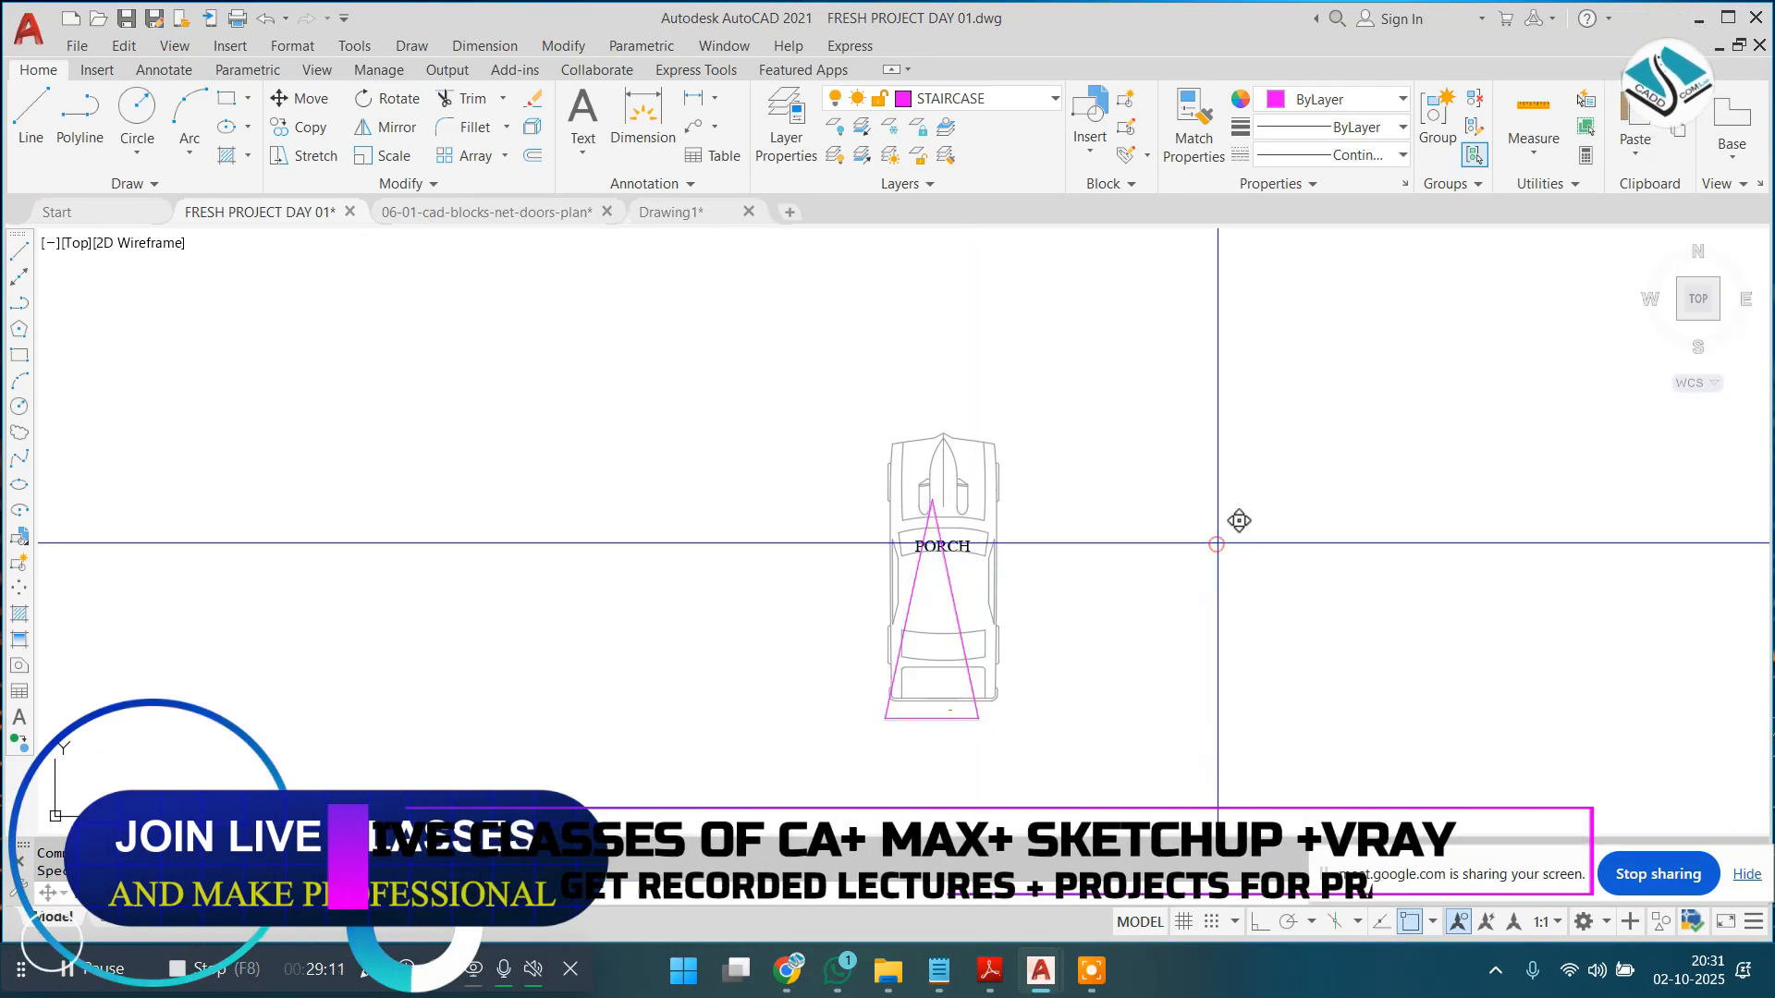
click(1237, 504)
key(Escape)
click(1105, 424)
click(706, 789)
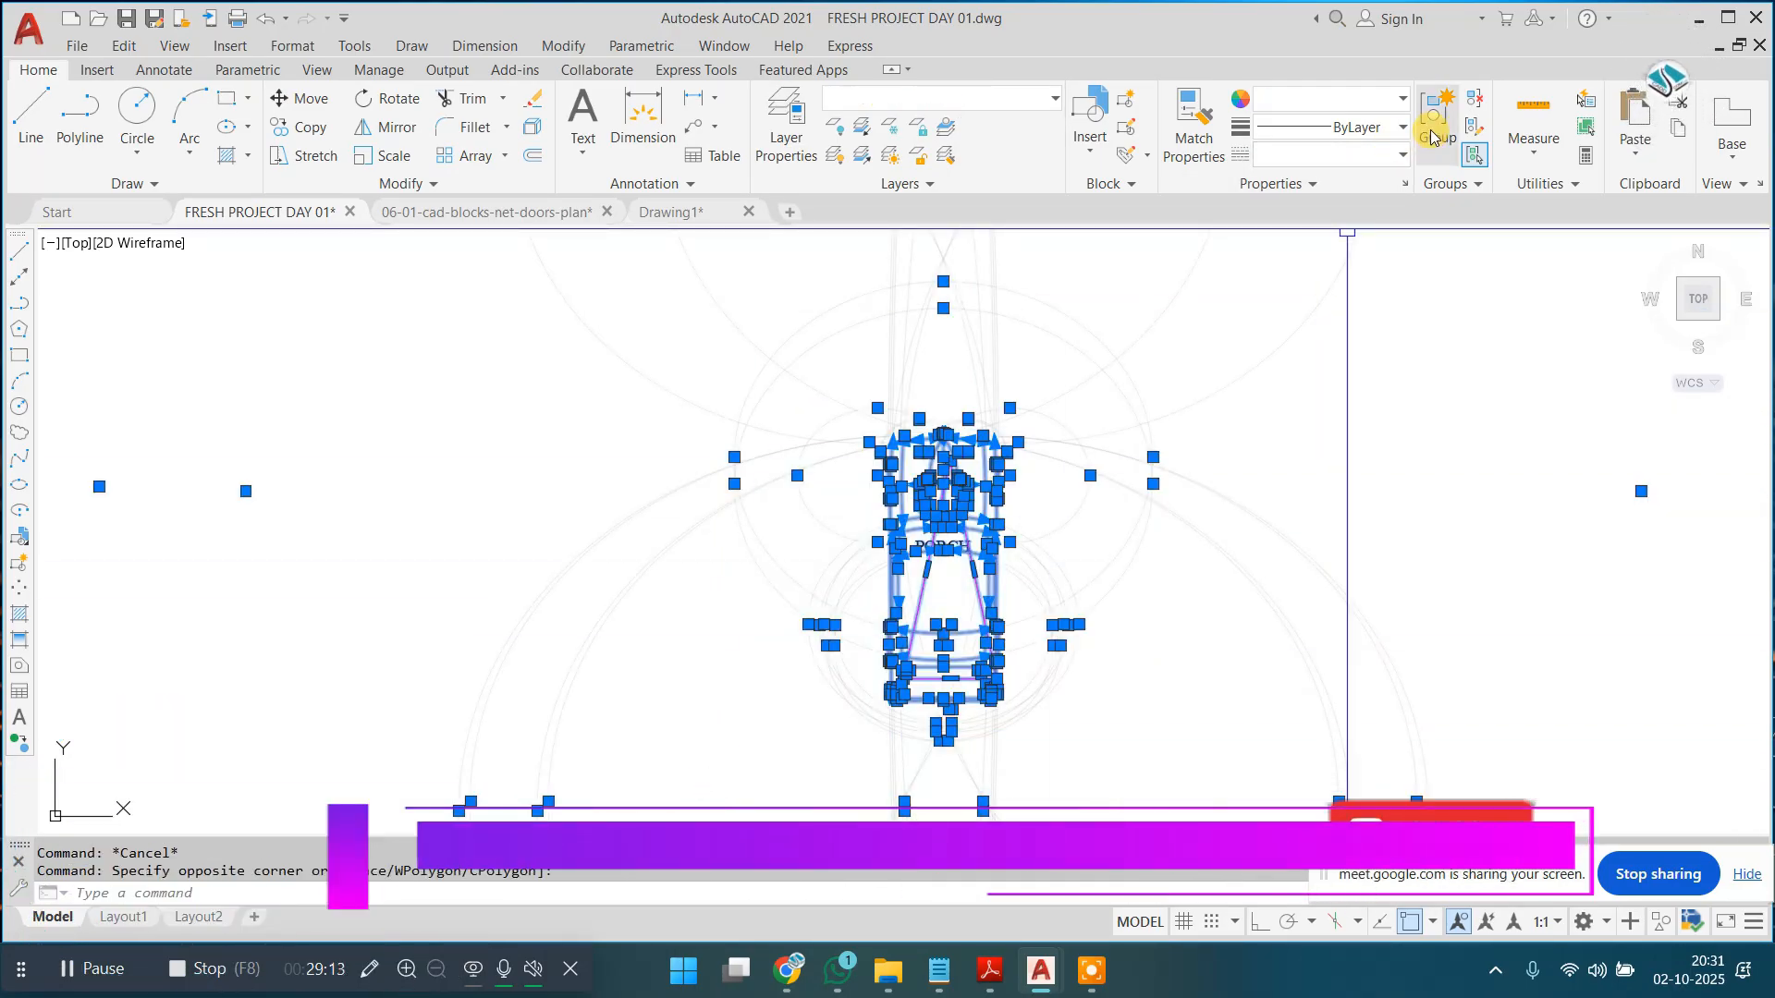
key(Escape)
Step: Erase the old serif PORCH label from the copied car
scroll(961, 543, up, 4)
click(919, 539)
text(e)
key(space)
Step: Group all the car's linework together with the magenta triangle
scroll(952, 482, down, 2)
click(1150, 299)
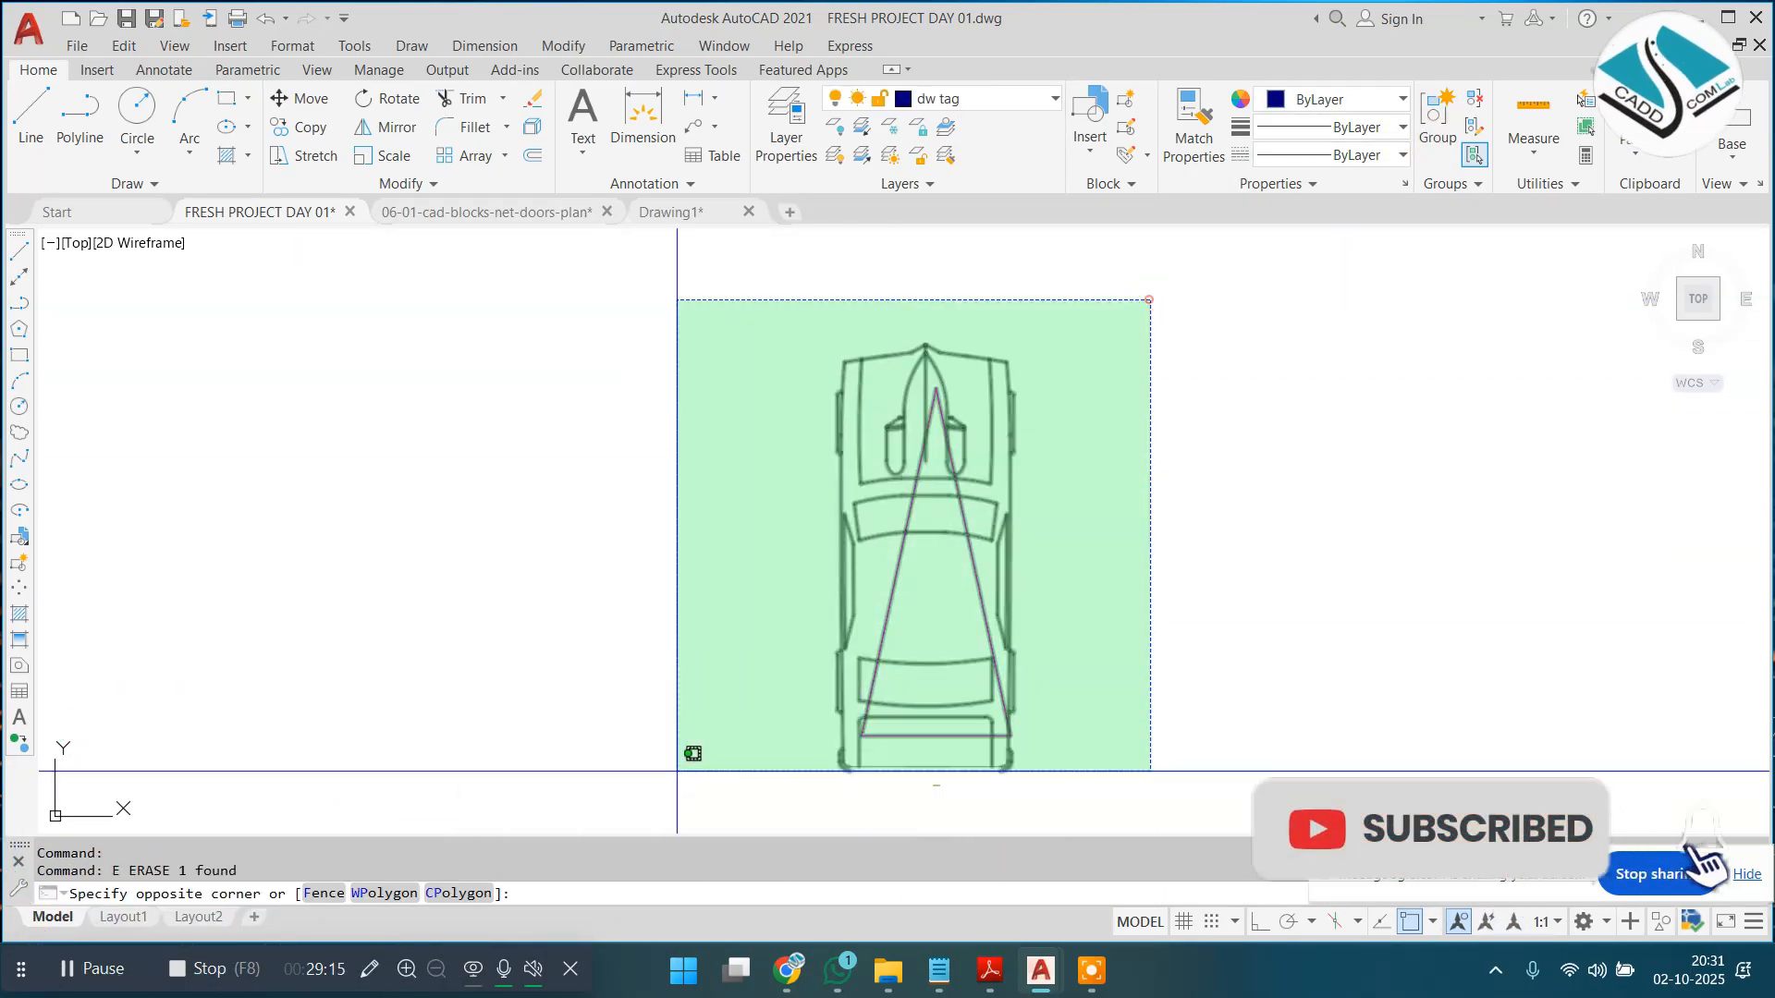
click(674, 789)
click(1437, 118)
Step: Move the grouped car from the empty space into the porch area of the ground floor plan being labelled
click(1007, 494)
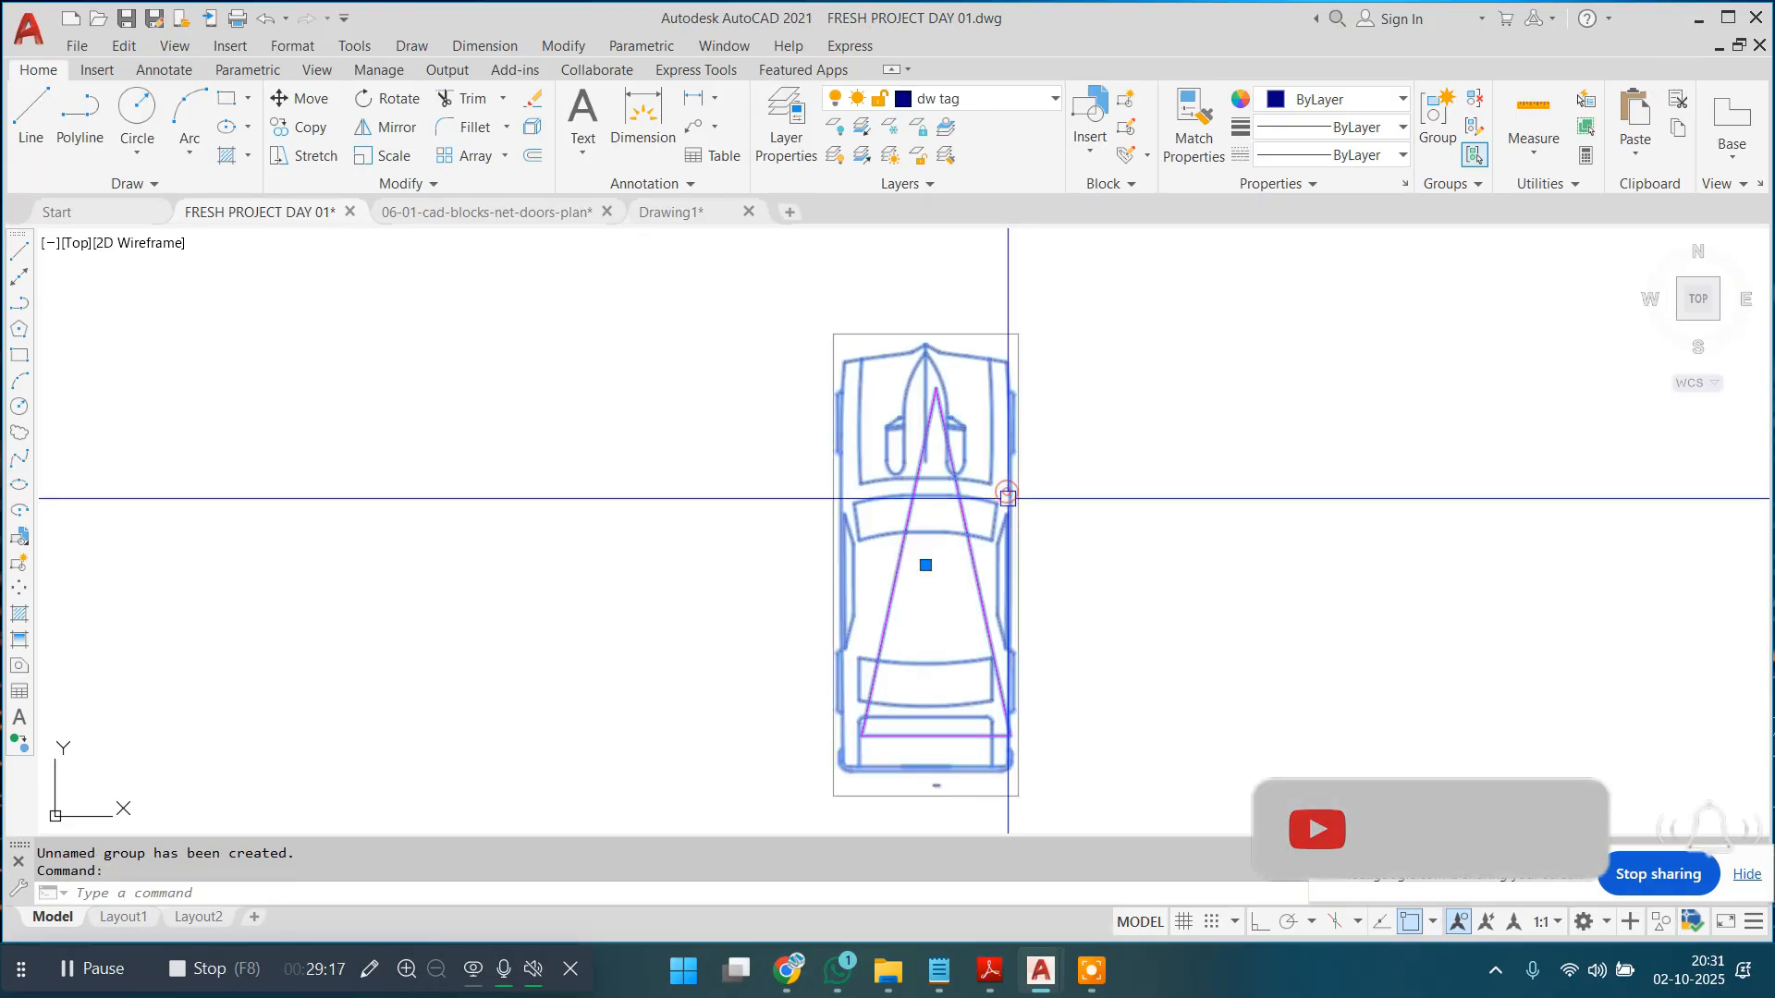
text(m)
key(space)
click(914, 510)
scroll(629, 702, down, 8)
scroll(703, 601, up, 7)
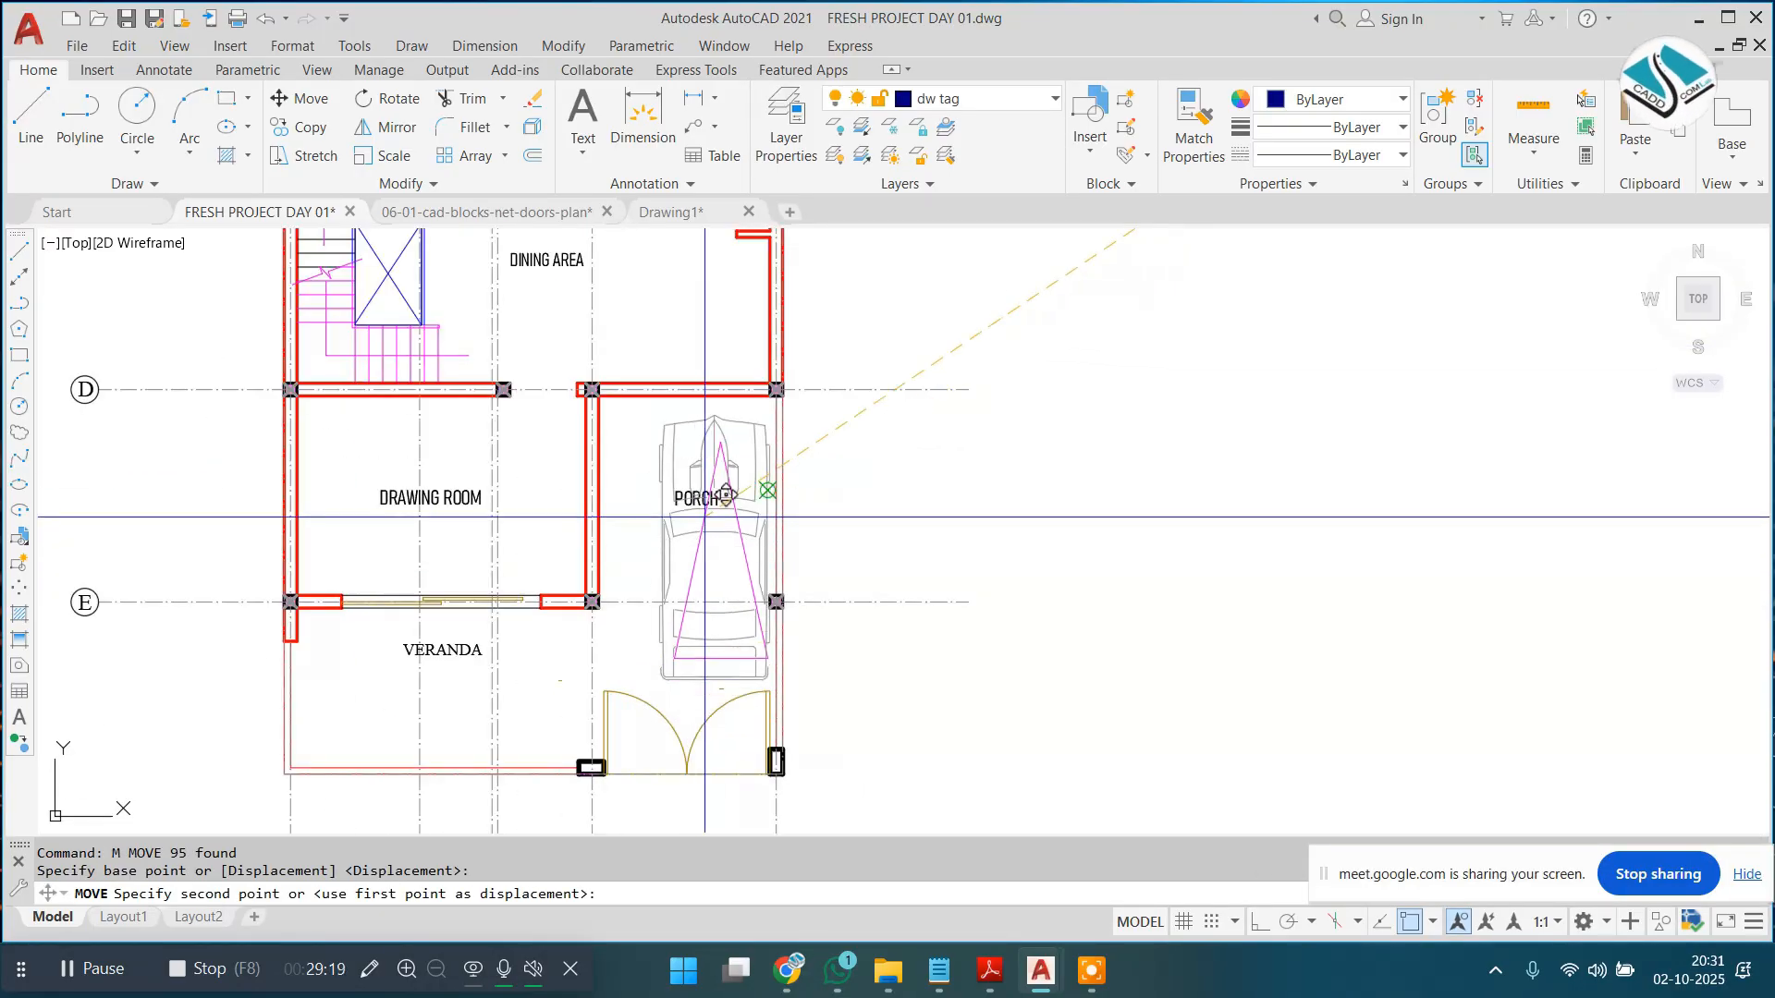
click(682, 512)
Step: Move the grouped car to the right so it sits between the porch's side walls
scroll(656, 499, up, 6)
click(704, 433)
click(615, 464)
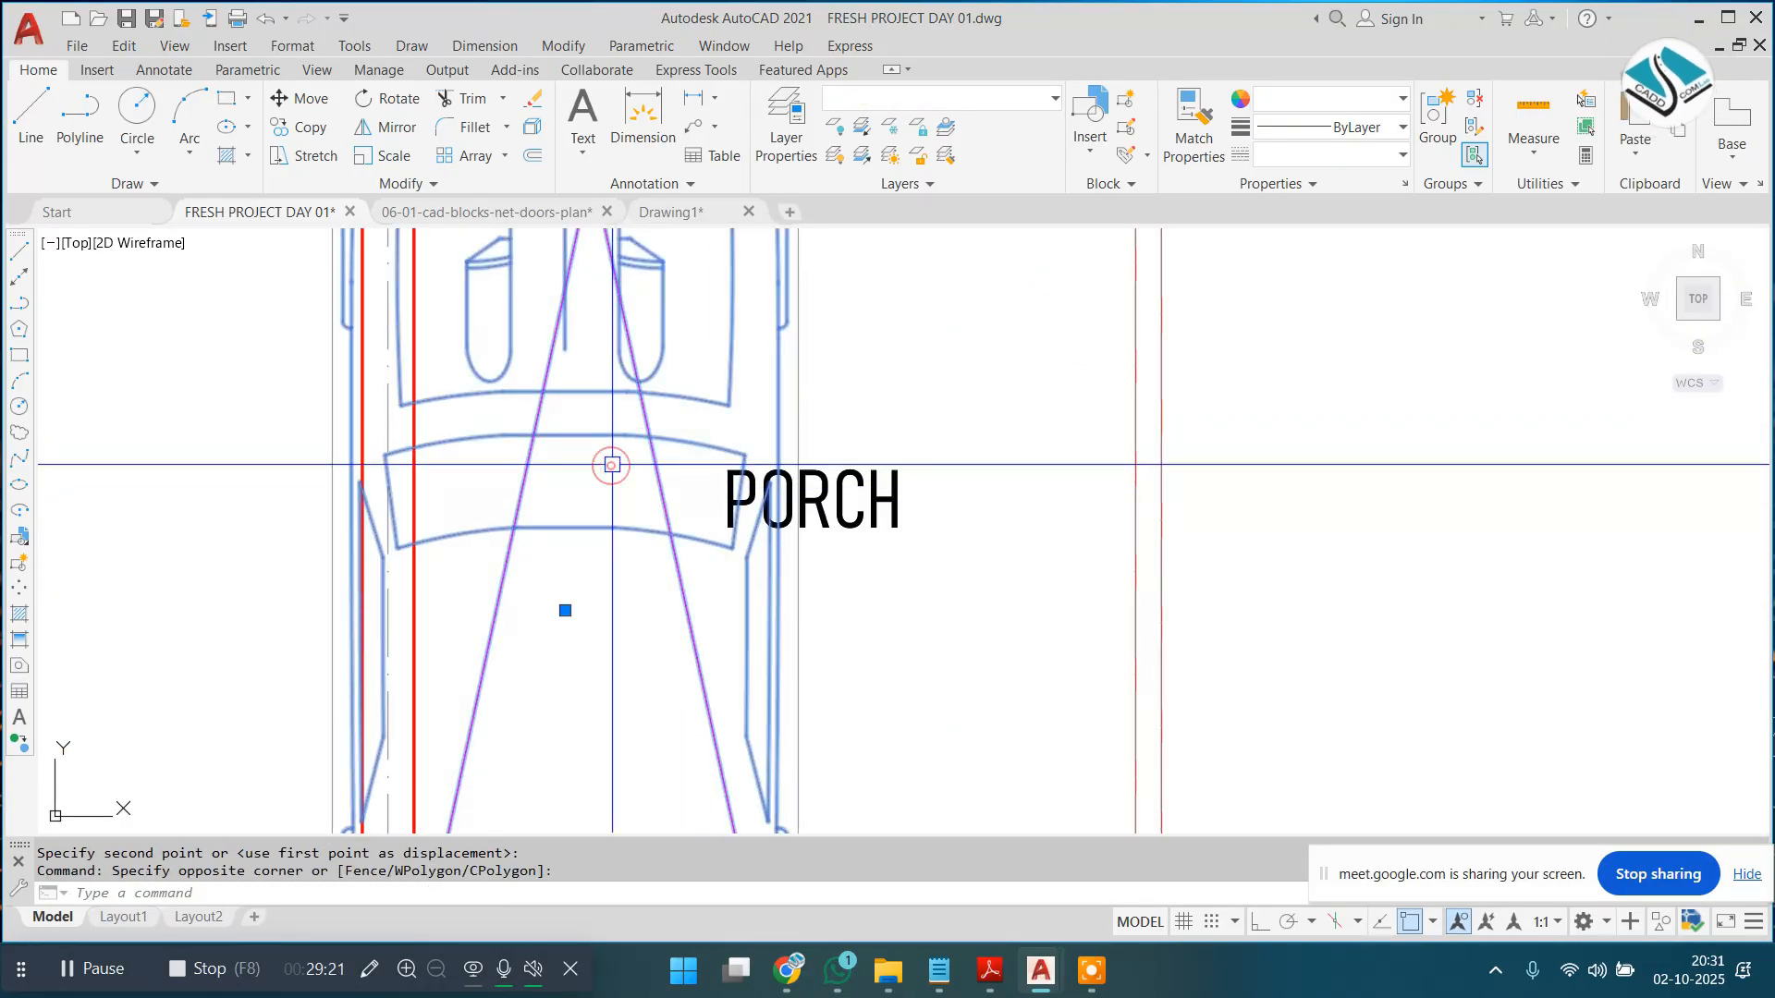
scroll(603, 464, down, 2)
text(m)
key(space)
click(1015, 484)
click(1150, 473)
scroll(1147, 472, down, 6)
key(Escape)
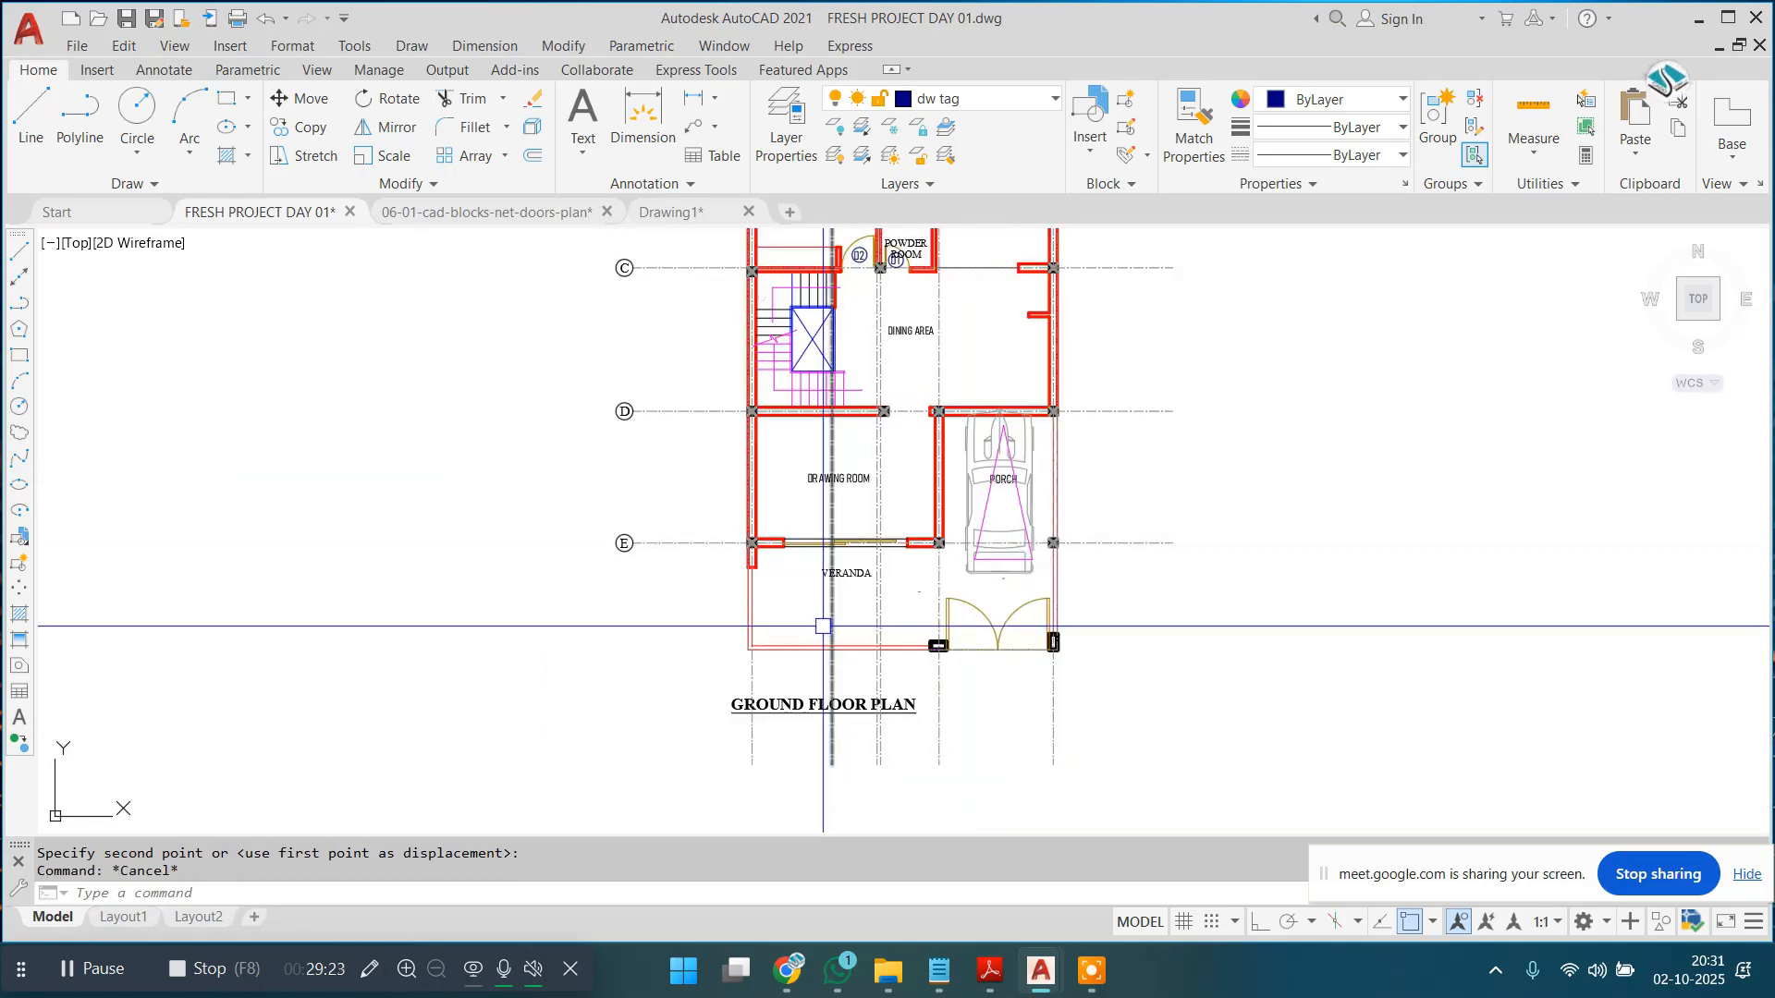
Step: Nudge the grouped car slightly down and to the left, clear of the porch's rear wall
middle_drag(867, 593, 759, 662)
scroll(958, 602, up, 2)
click(917, 543)
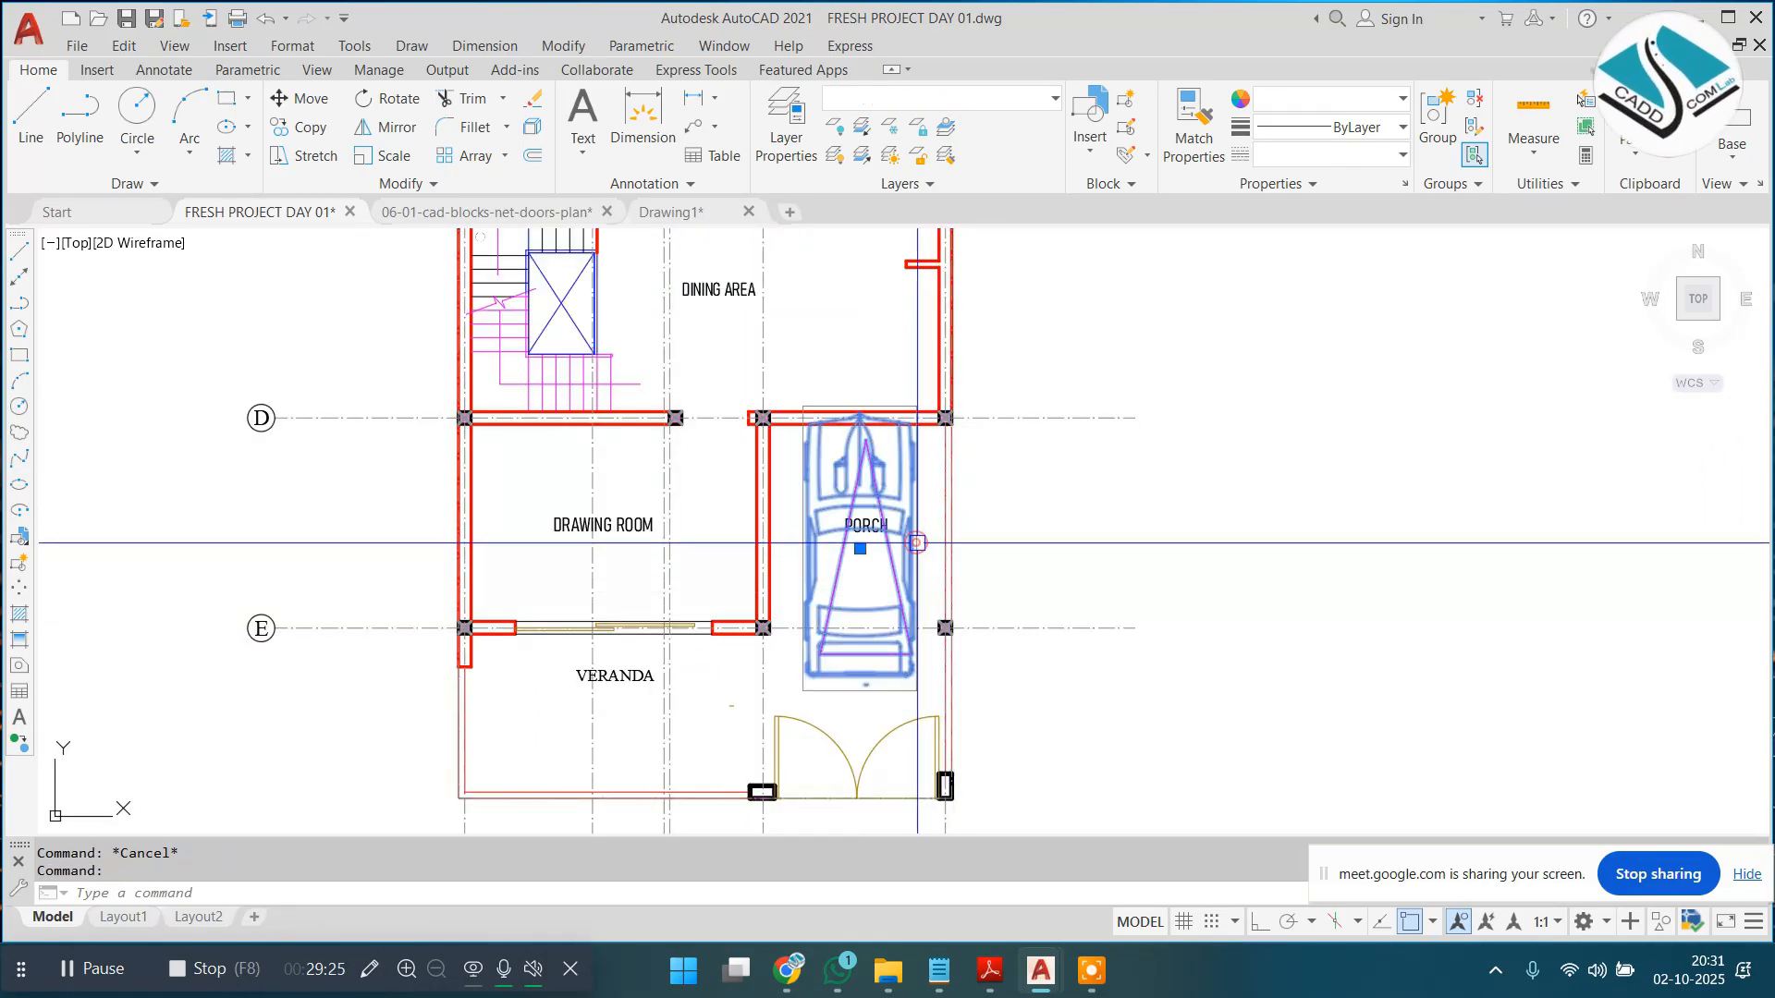
text(m)
key(space)
click(1338, 580)
click(1331, 595)
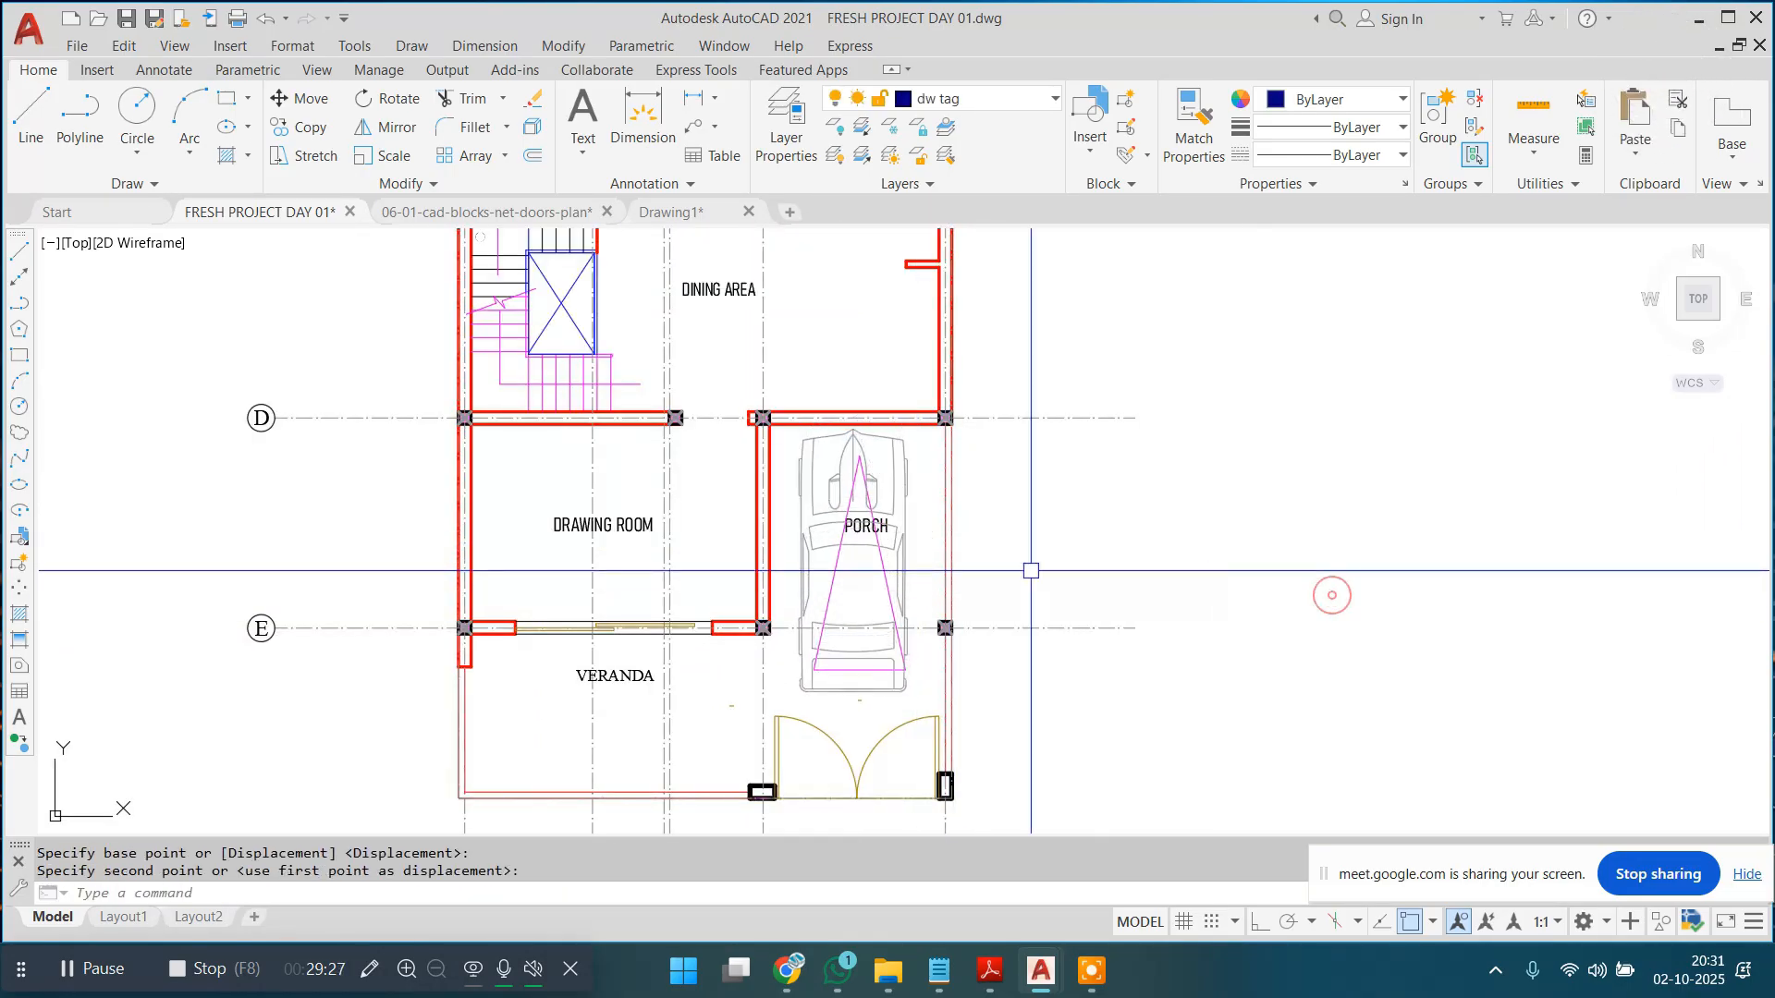
Step: Copy the DRAWING ROOM label into the open area below the VERANDA label
middle_drag(803, 591, 995, 417)
scroll(737, 491, up, 4)
middle_drag(899, 526, 772, 510)
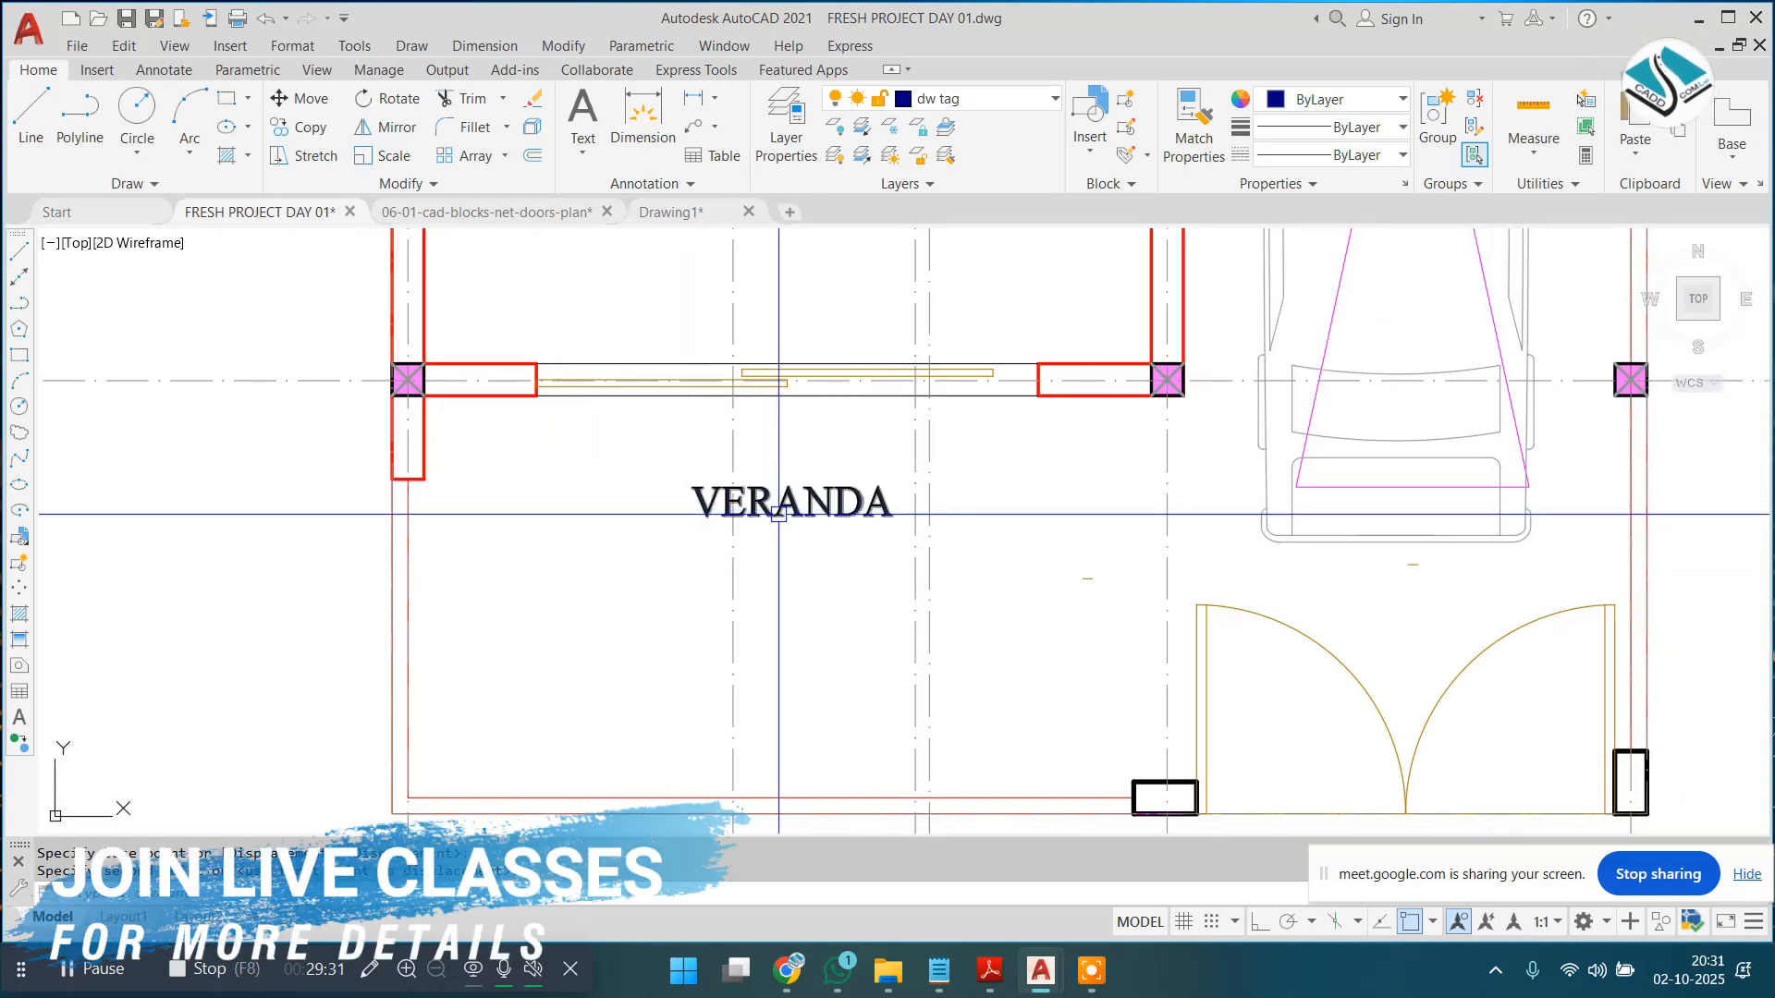
scroll(777, 757, down, 2)
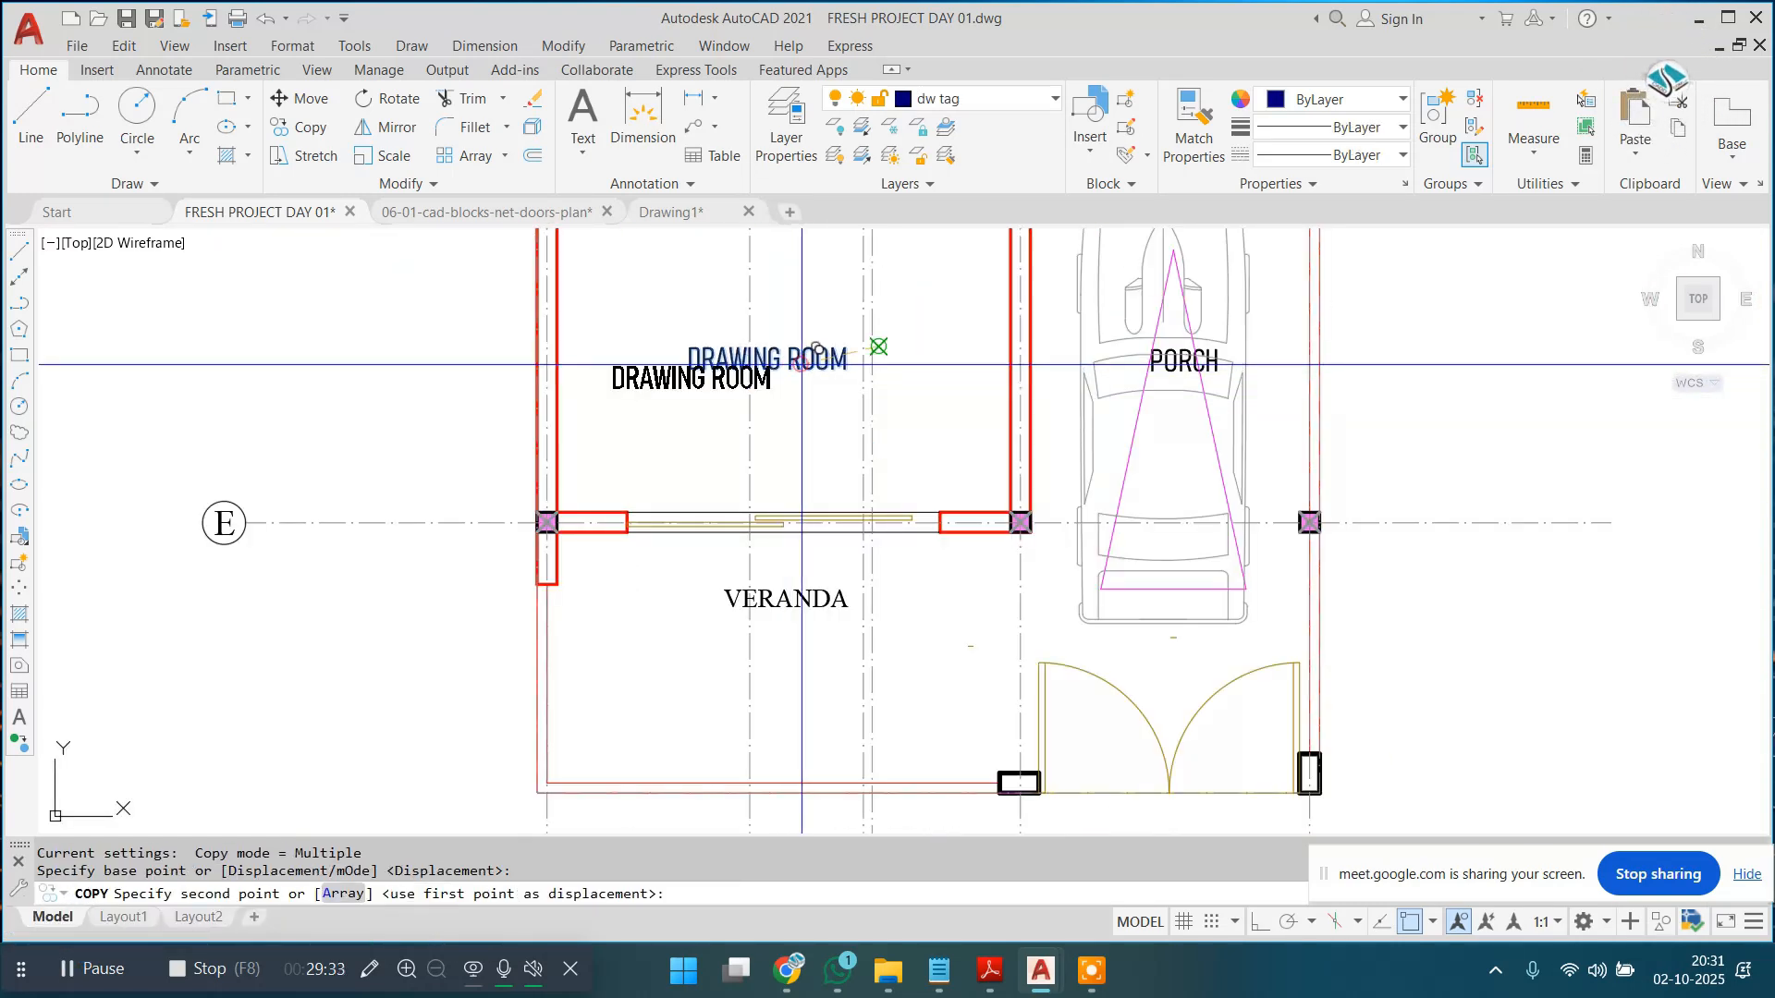
scroll(846, 750, up, 4)
click(975, 607)
key(Escape)
Step: Change the text of the copied label below VERANDA to "FRONT LAWN-3' WIDE"
double_click(819, 616)
key(ctrl+a)
text(F)
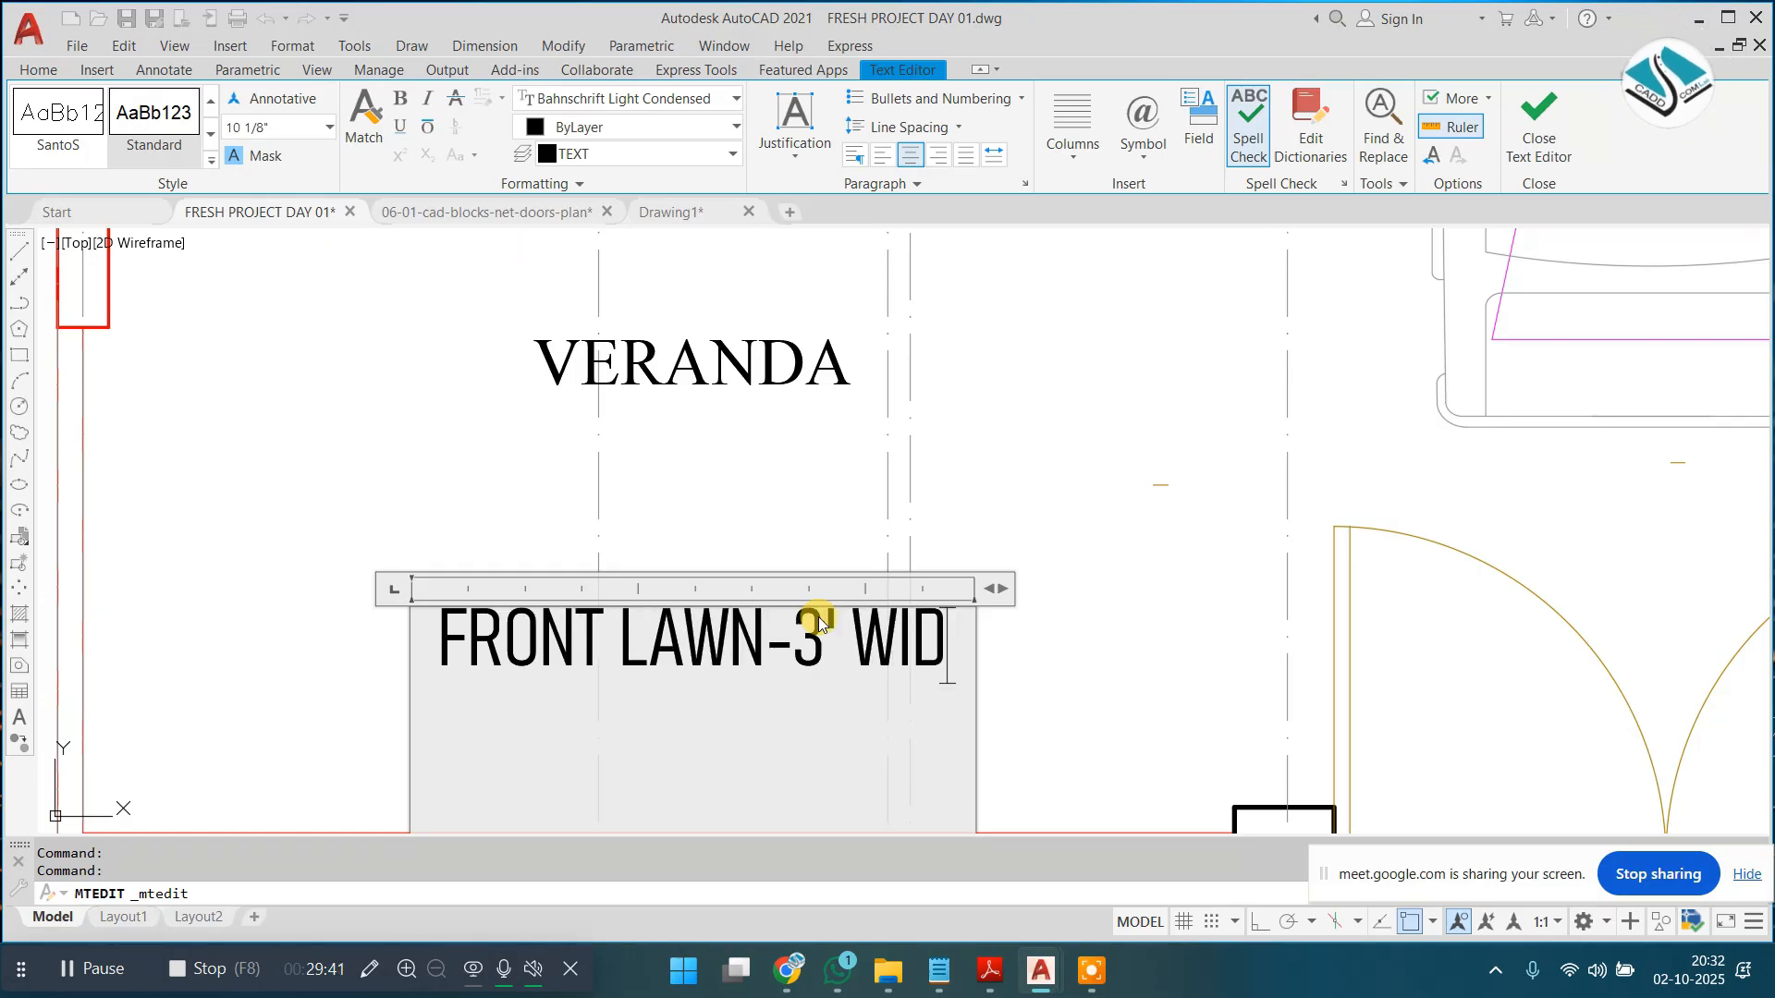
key(Escape)
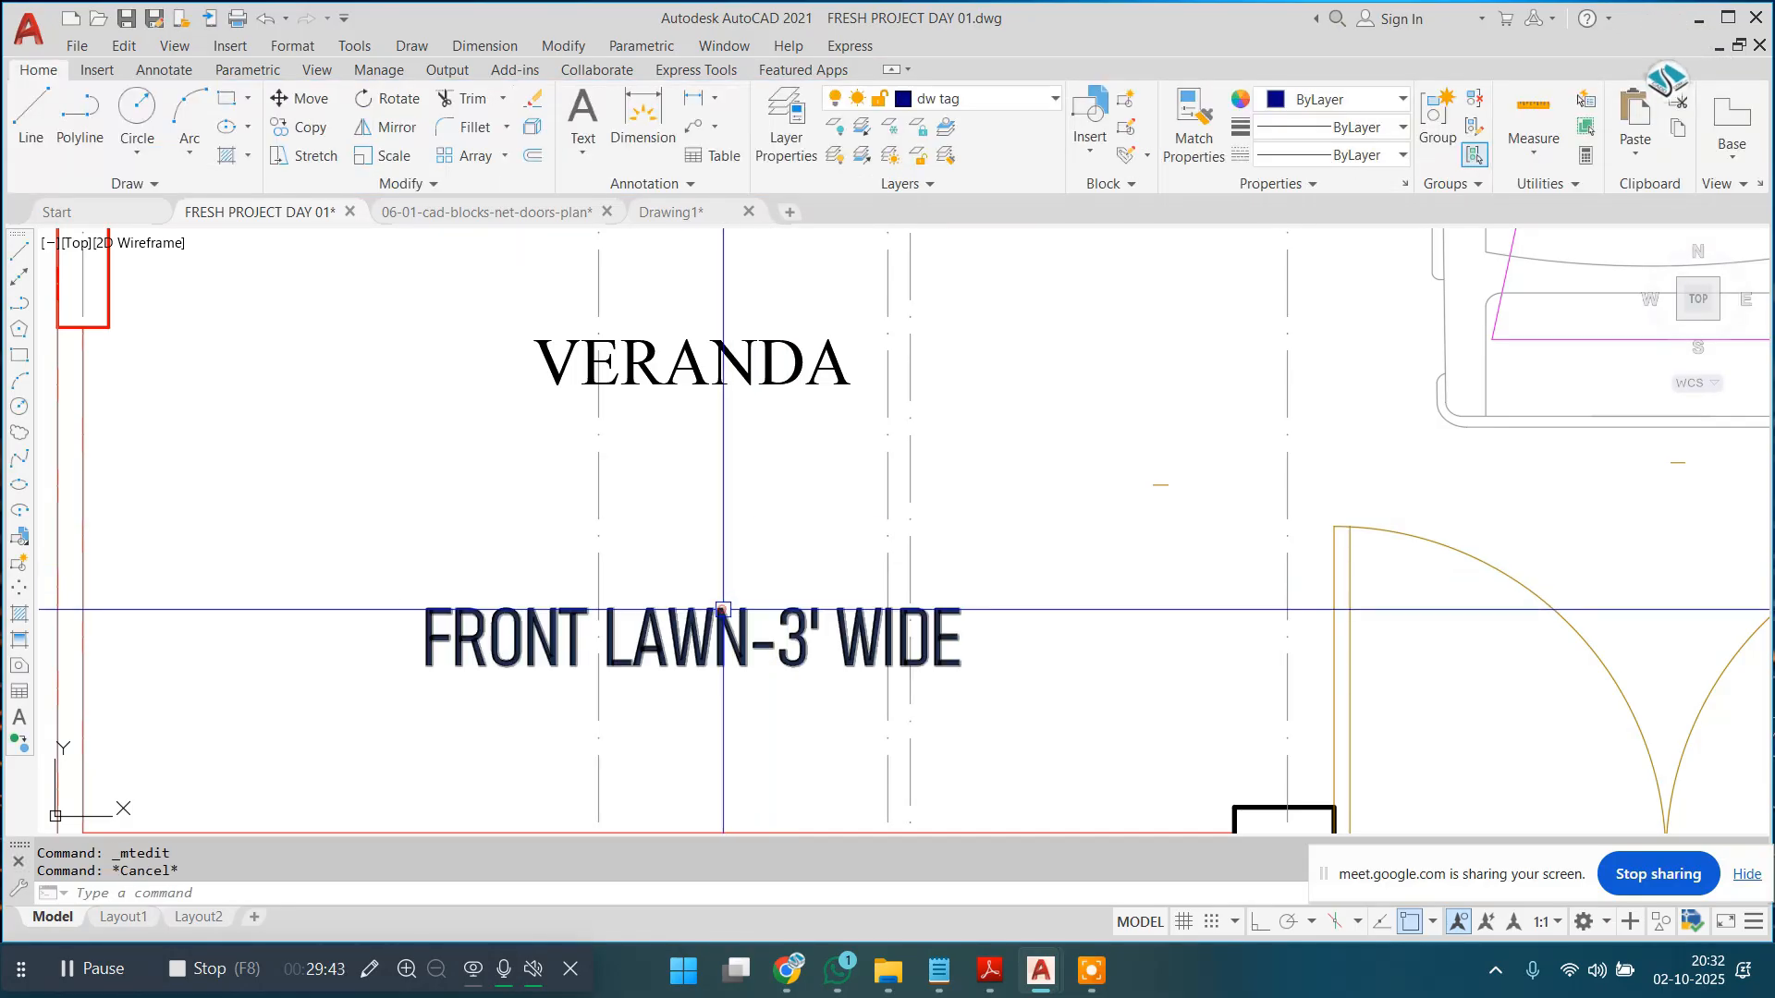
Step: Move the FRONT LAWN-3' WIDE label slightly upward, closer to the VERANDA label
text(m)
key(space)
click(1078, 550)
click(1081, 444)
scroll(746, 577, down, 4)
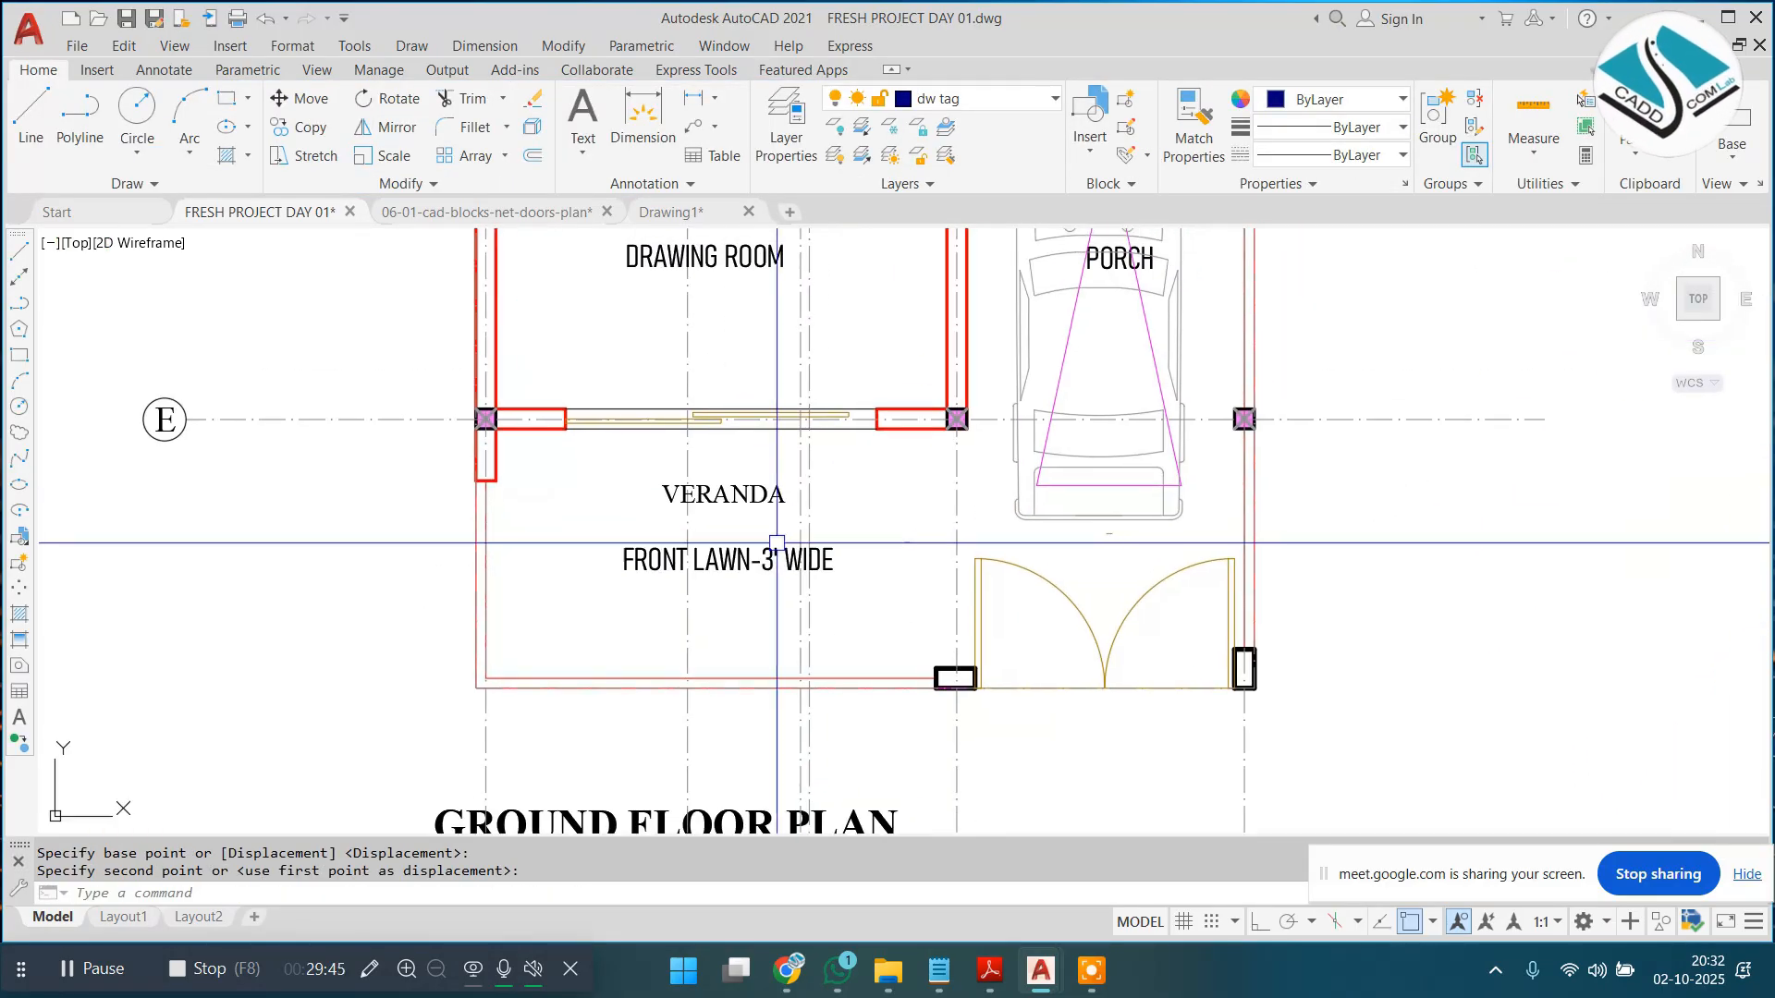
Step: Draw a horizontal line with Ortho on between the VERANDA and FRONT LAWN labels, spanning both side boundary walls
scroll(675, 511, up, 2)
key(Escape)
text(l)
key(space)
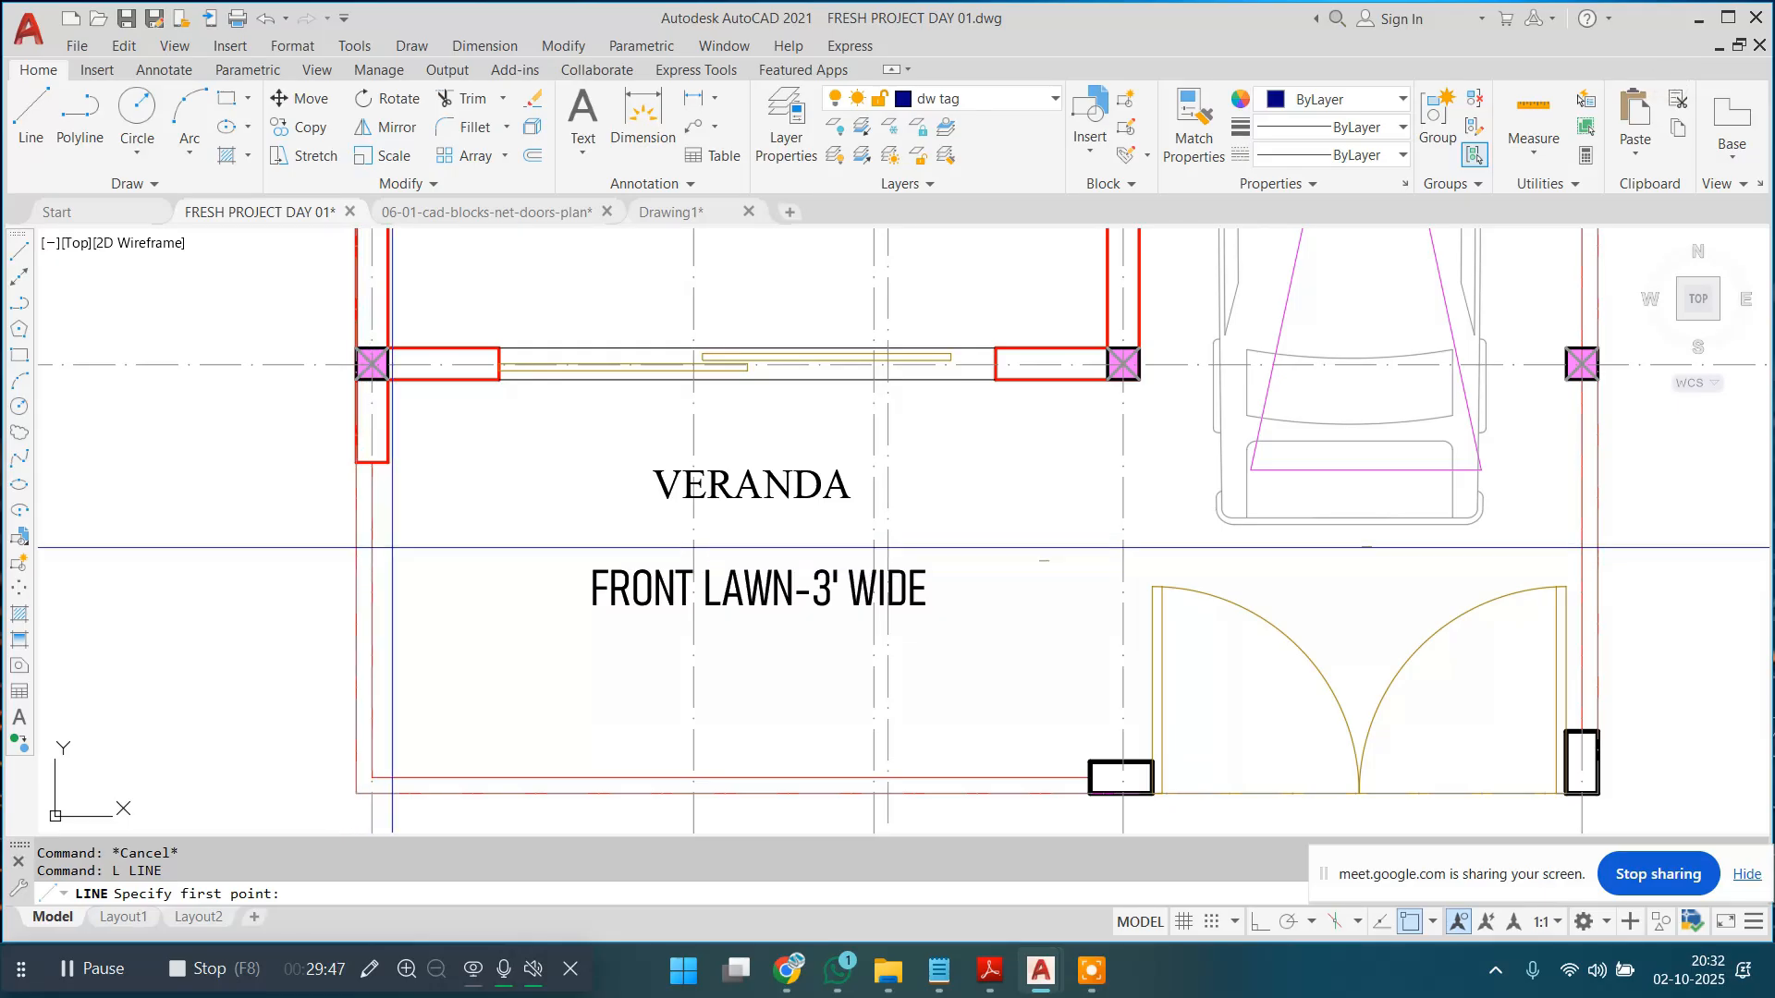
click(372, 537)
middle_drag(1294, 721, 1198, 735)
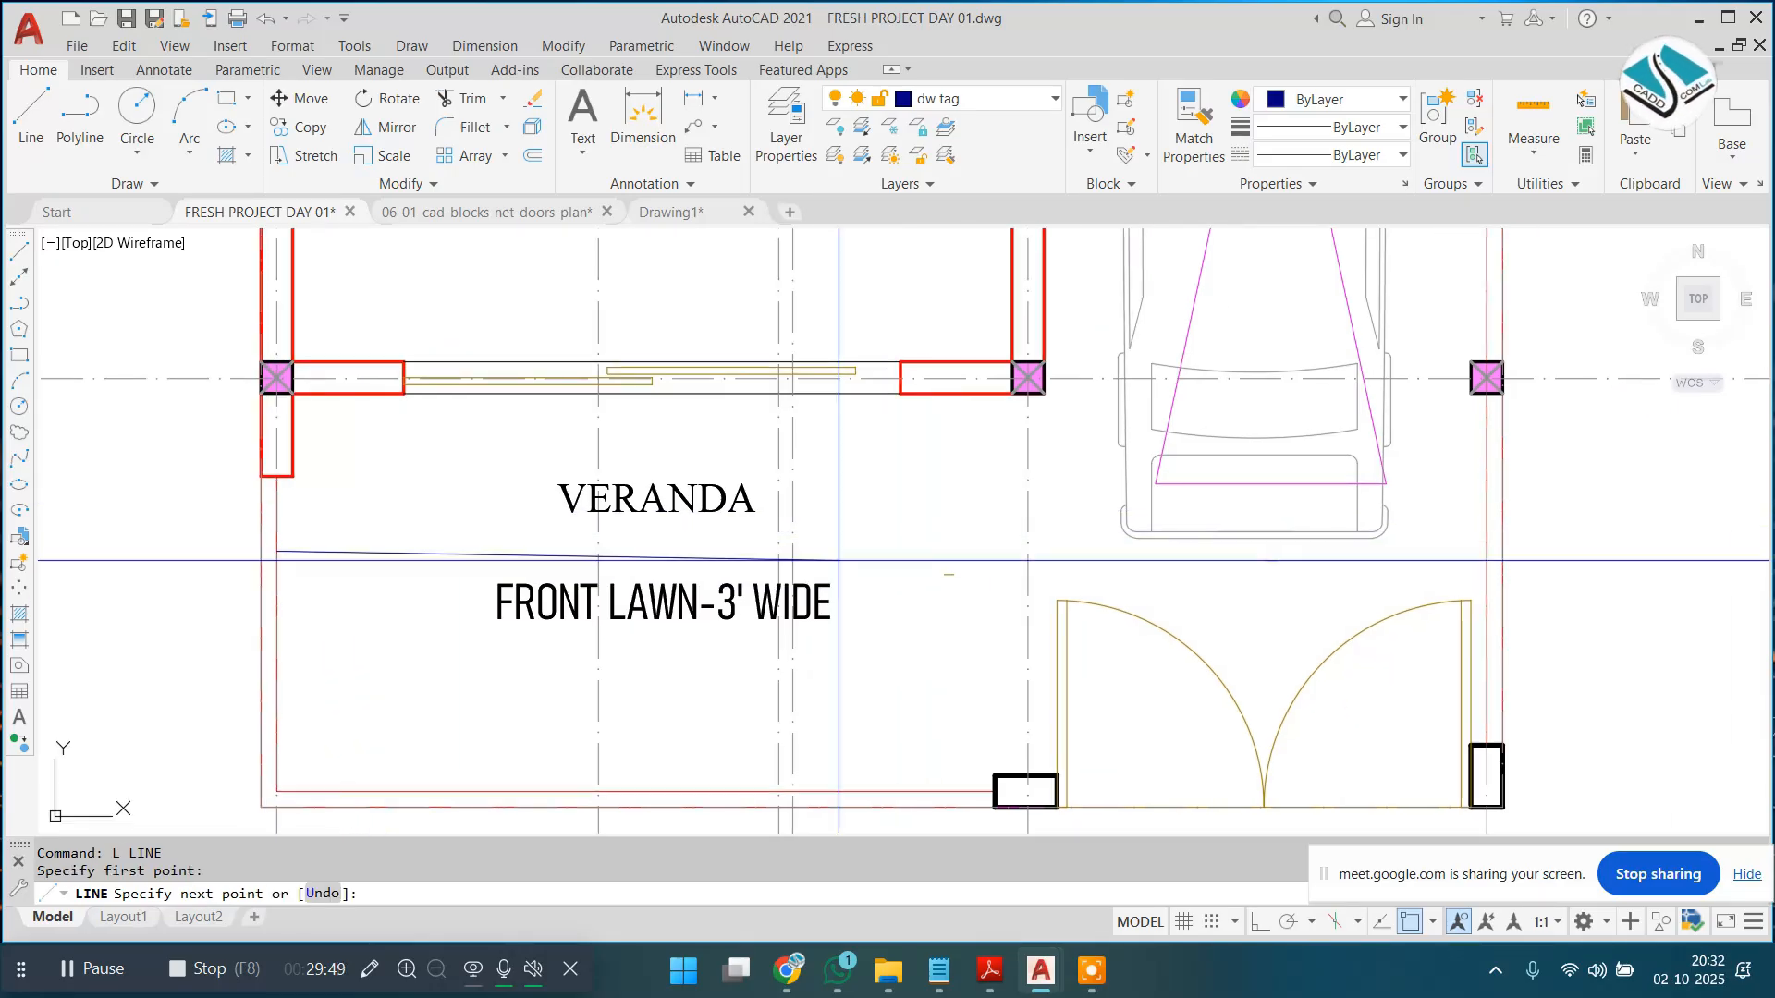
click(1259, 923)
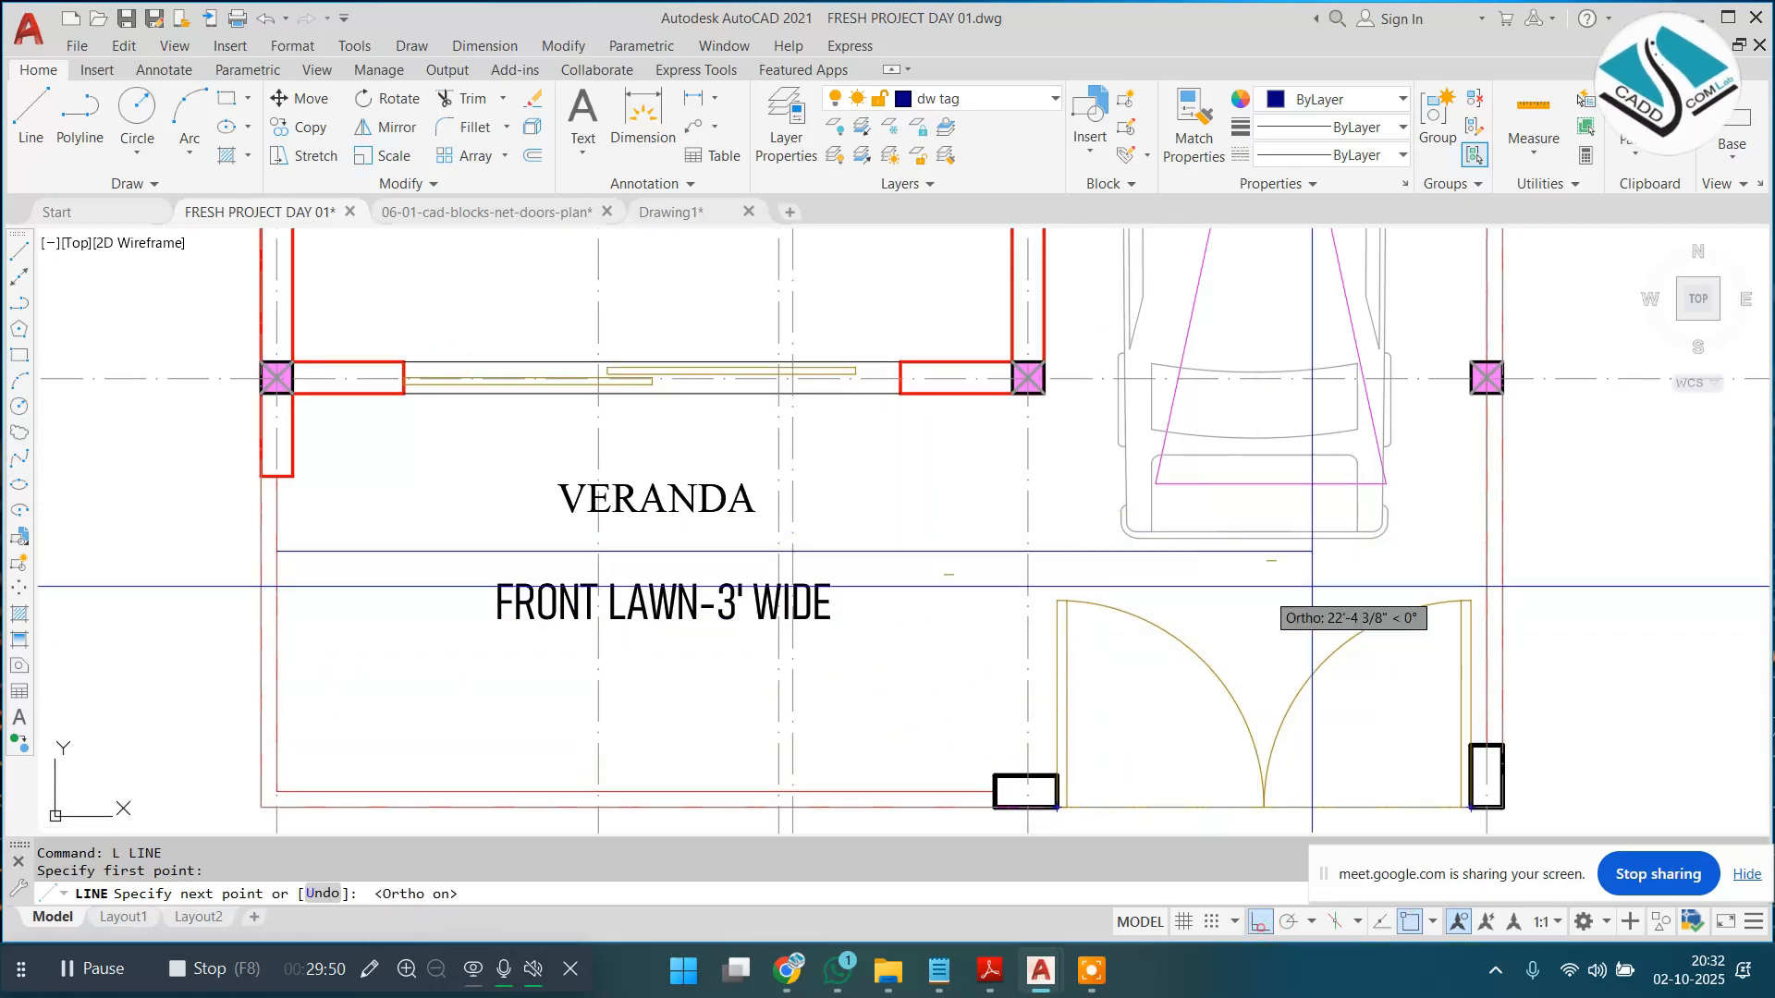
click(1487, 551)
key(Escape)
Step: Give the new line across the veranda a Magenta colour and the DASHED linetype
click(1059, 490)
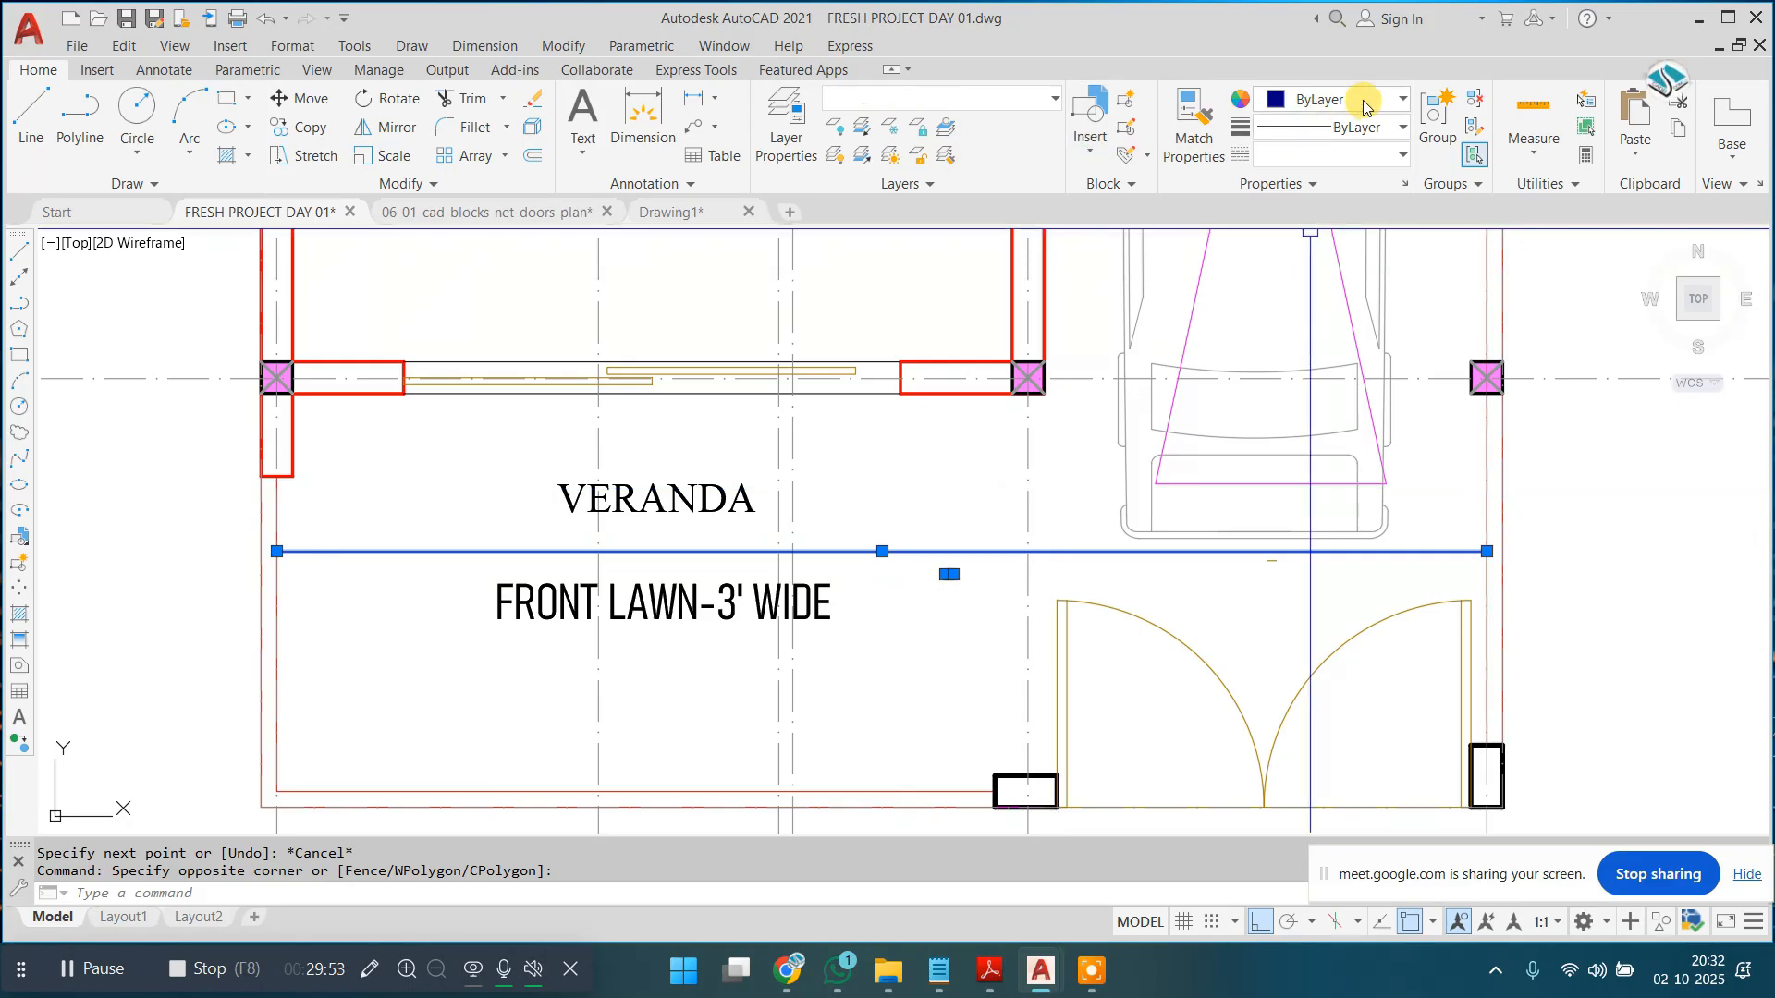
click(1359, 102)
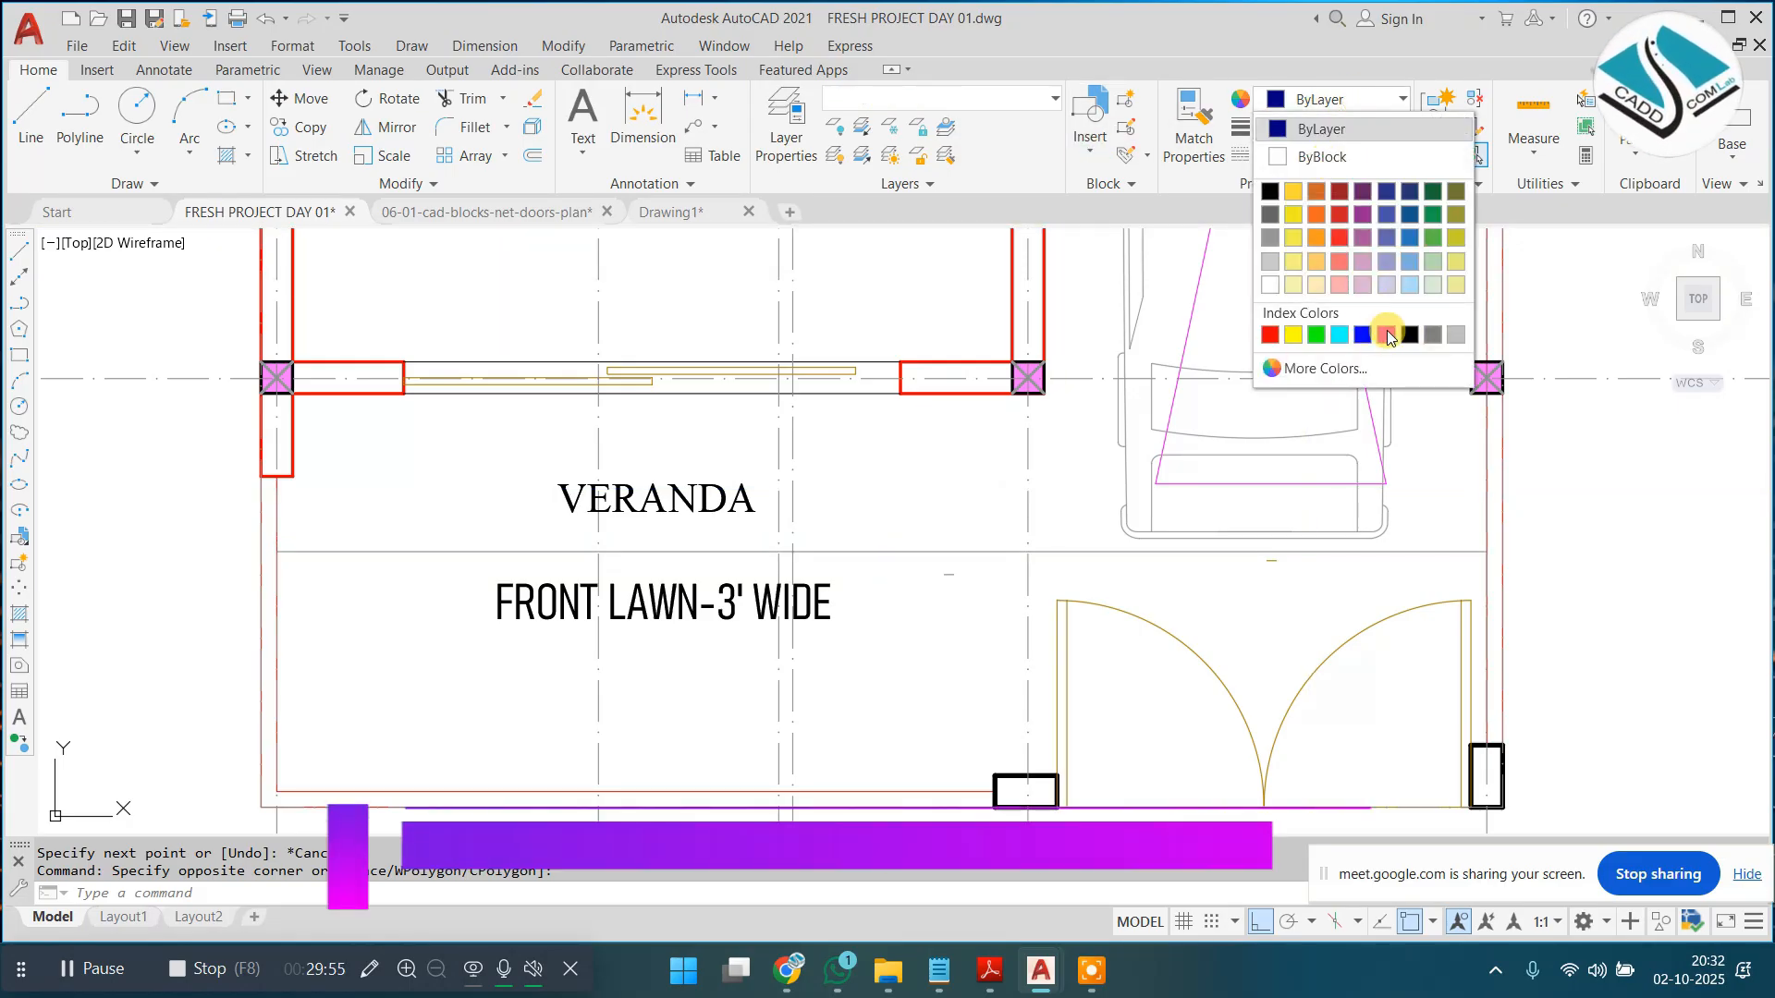
click(1387, 333)
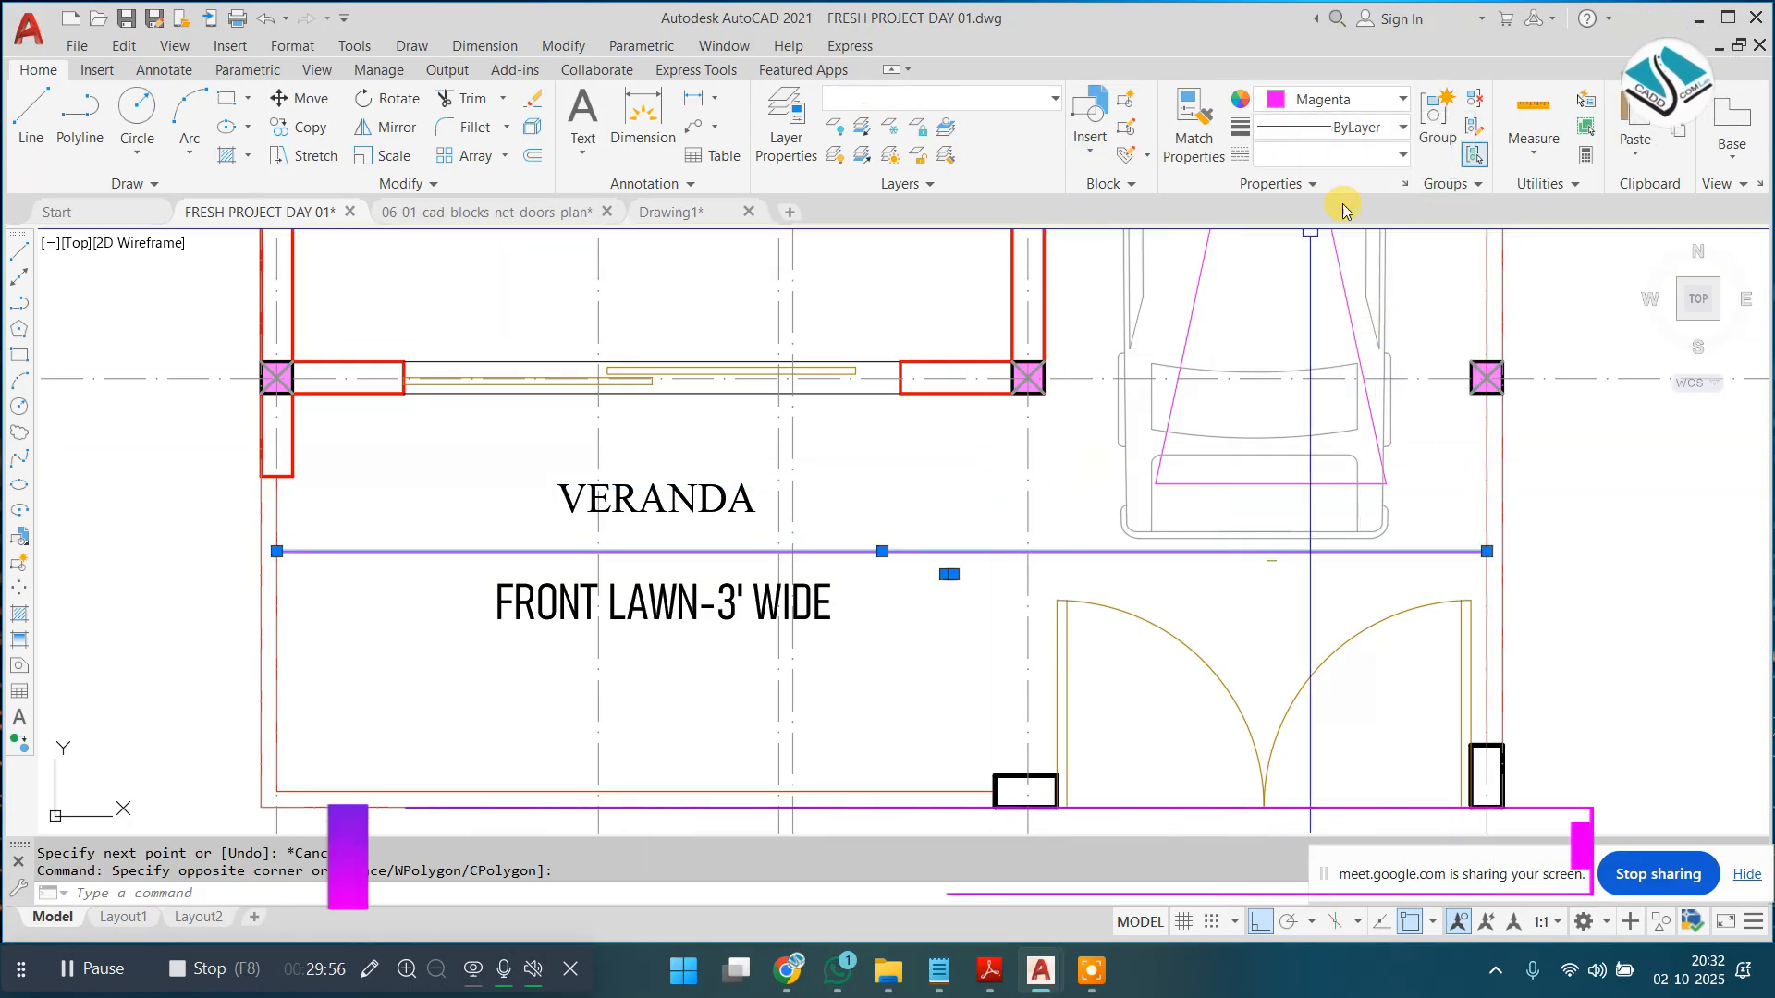
click(1386, 155)
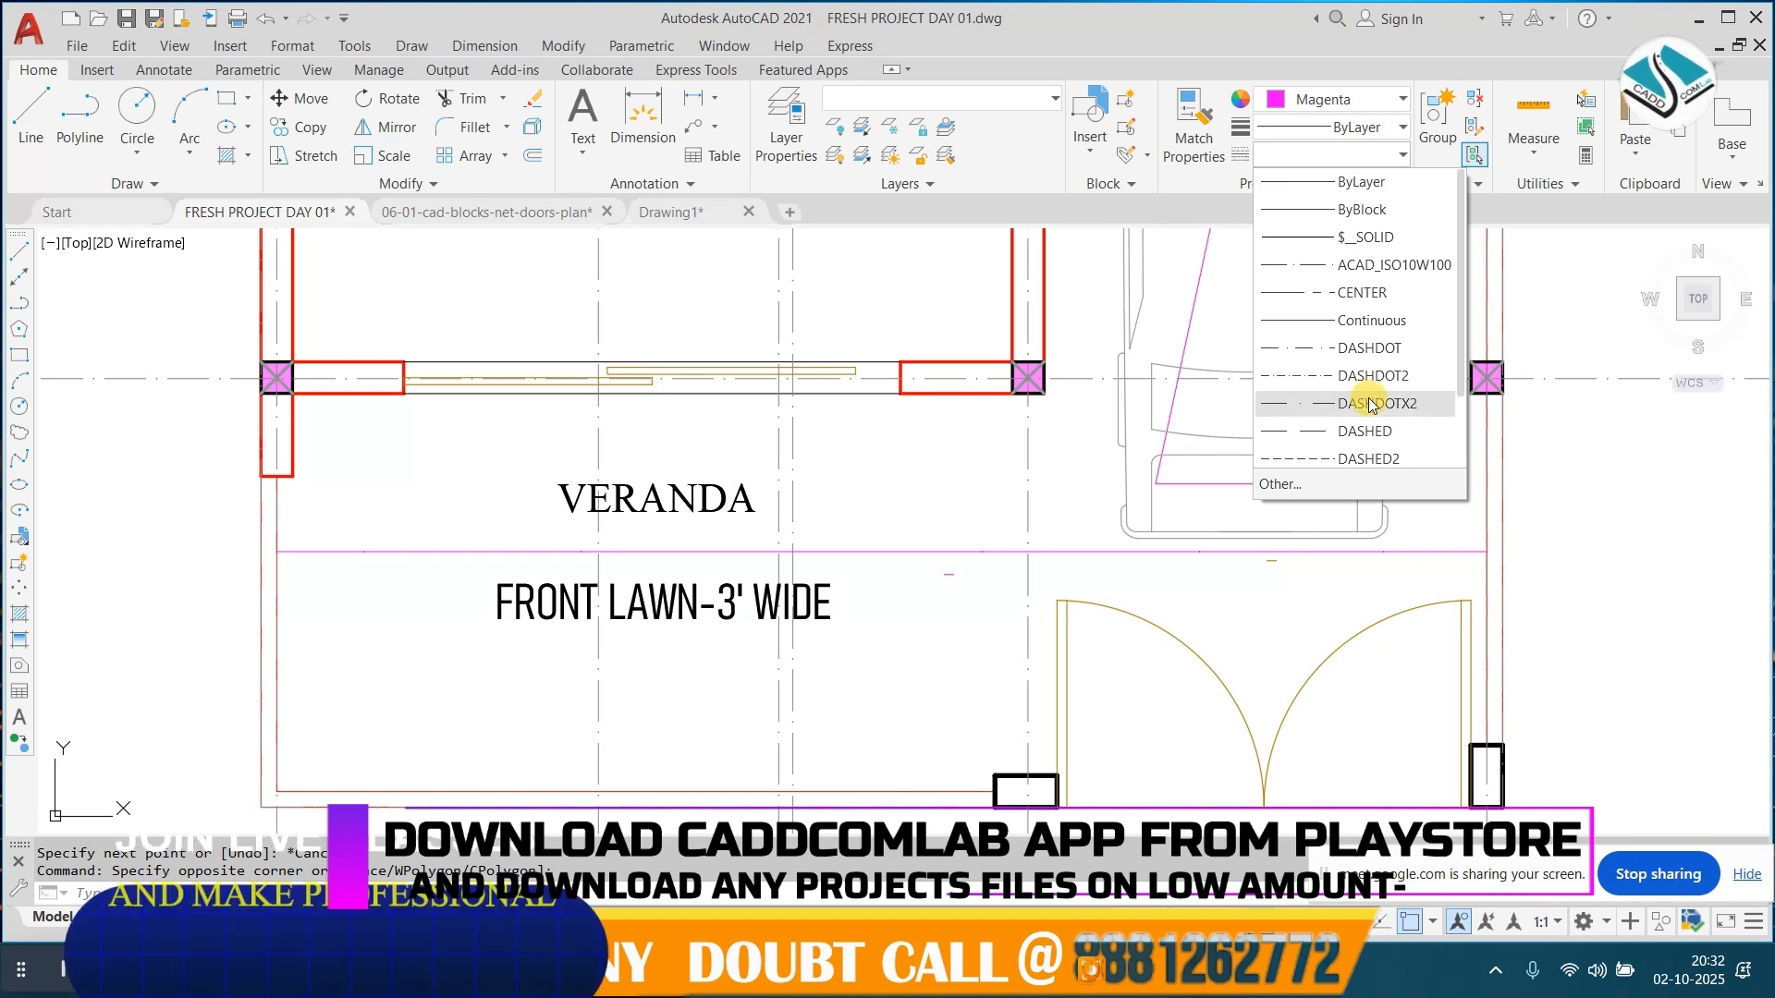
click(1372, 428)
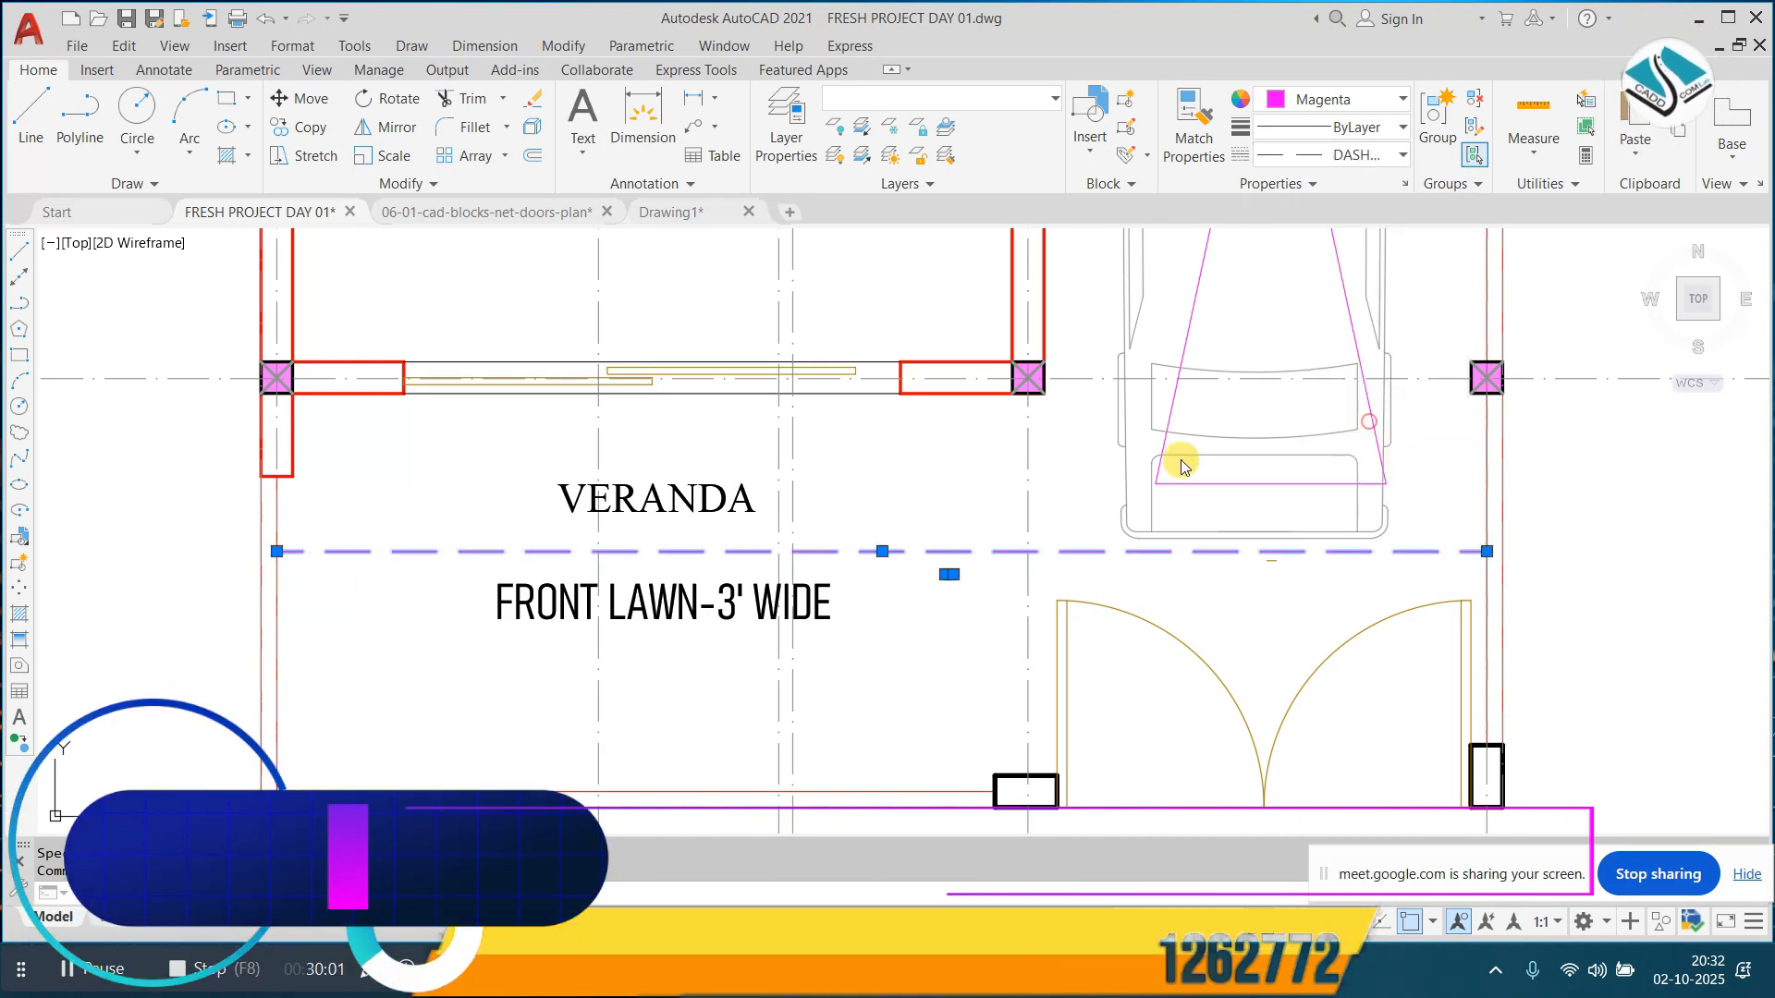
key(Escape)
Step: Add a multileader pointing up to the dashed veranda line, with the text "Projection- 3' wide" below it
scroll(895, 557, down, 2)
middle_drag(895, 562, 845, 628)
scroll(684, 602, up, 2)
middle_drag(705, 610, 857, 536)
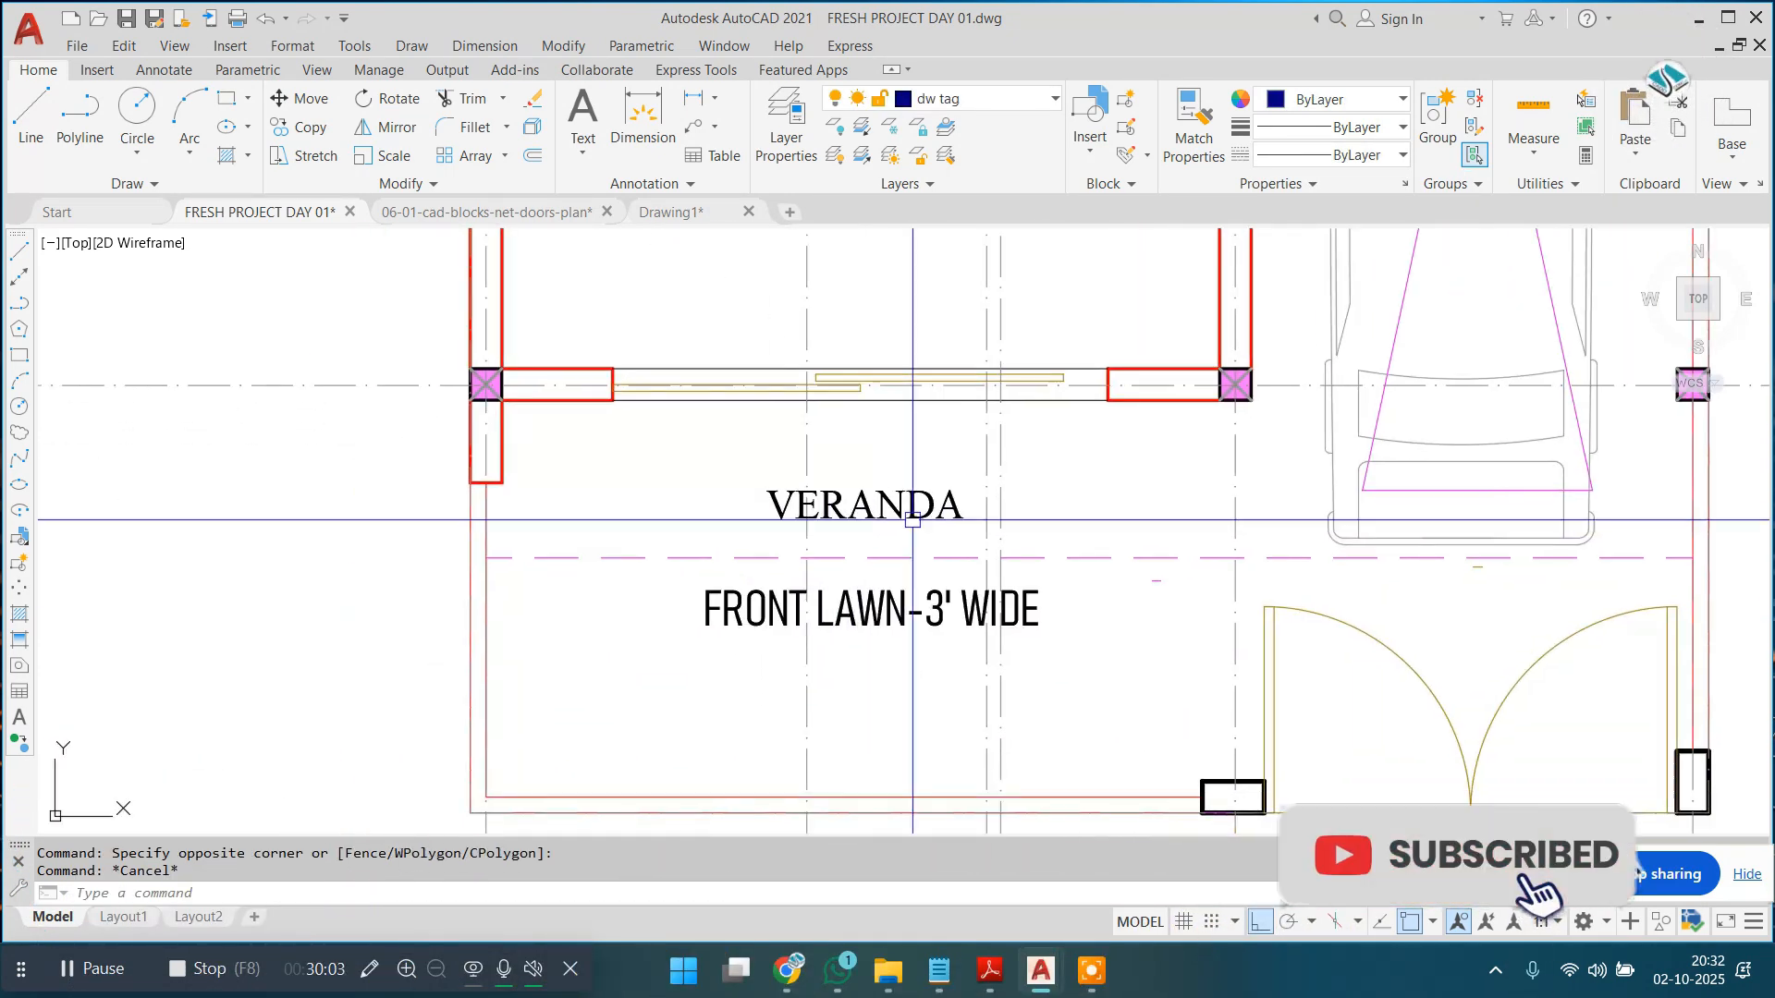
scroll(912, 518, down, 1)
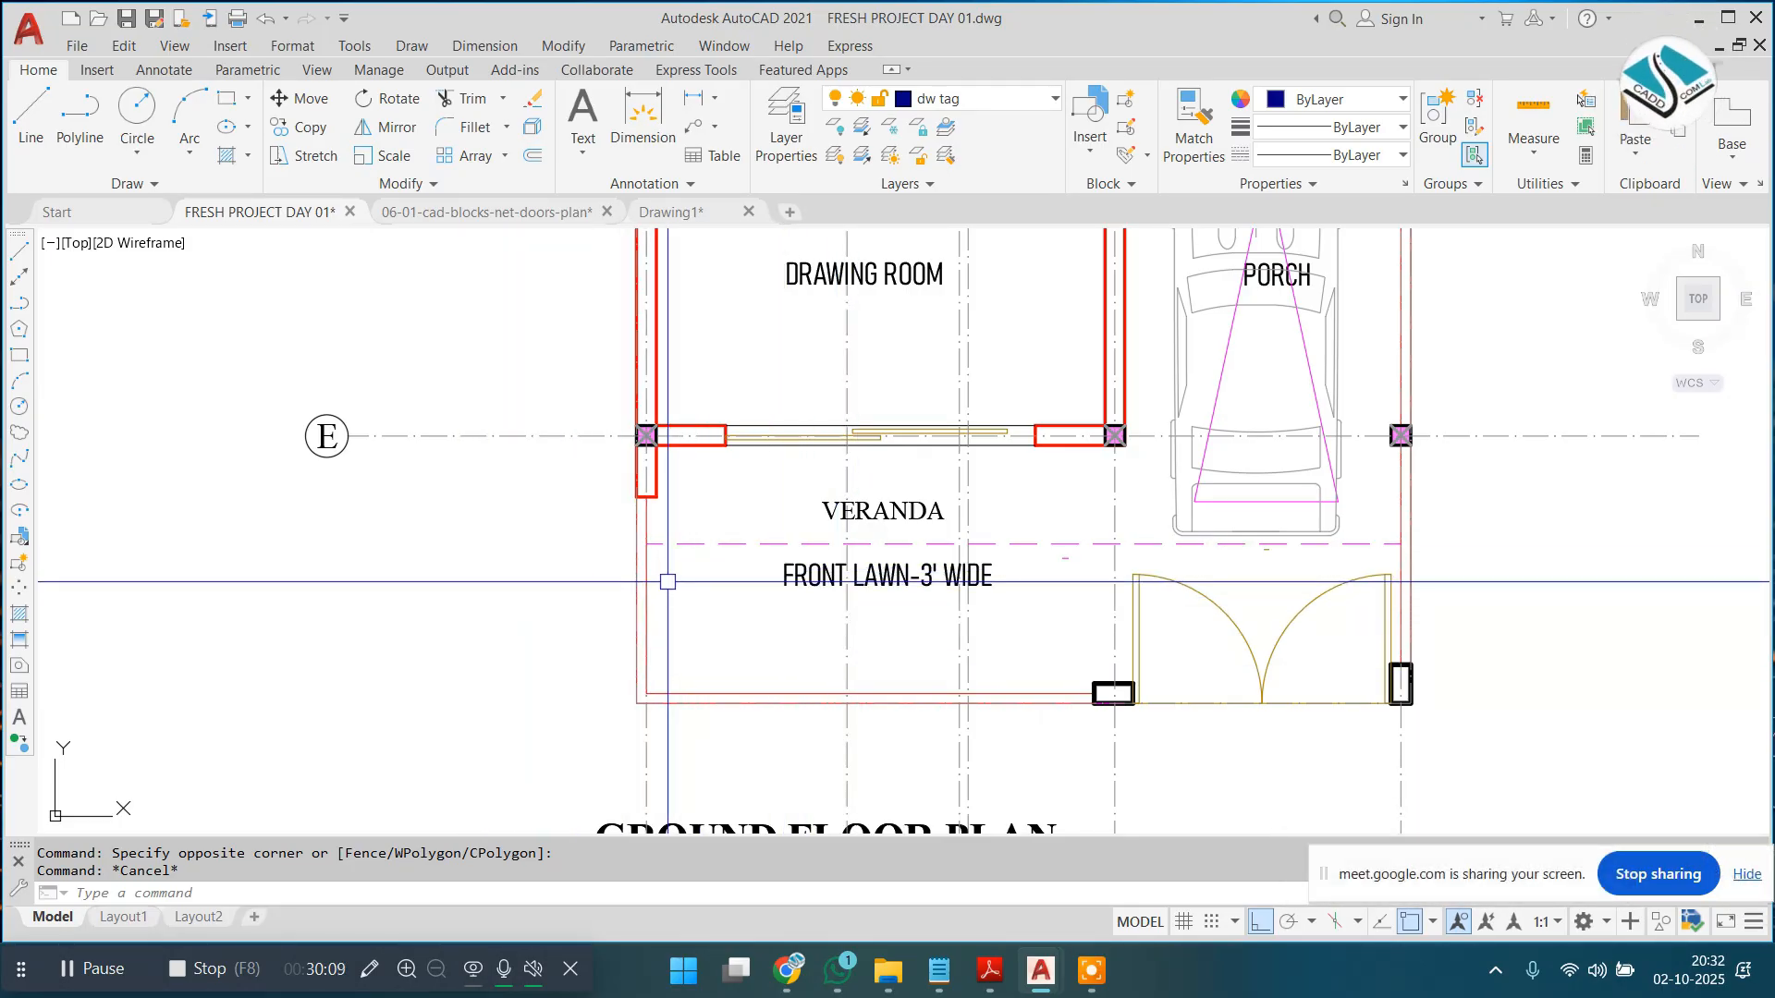
click(484, 45)
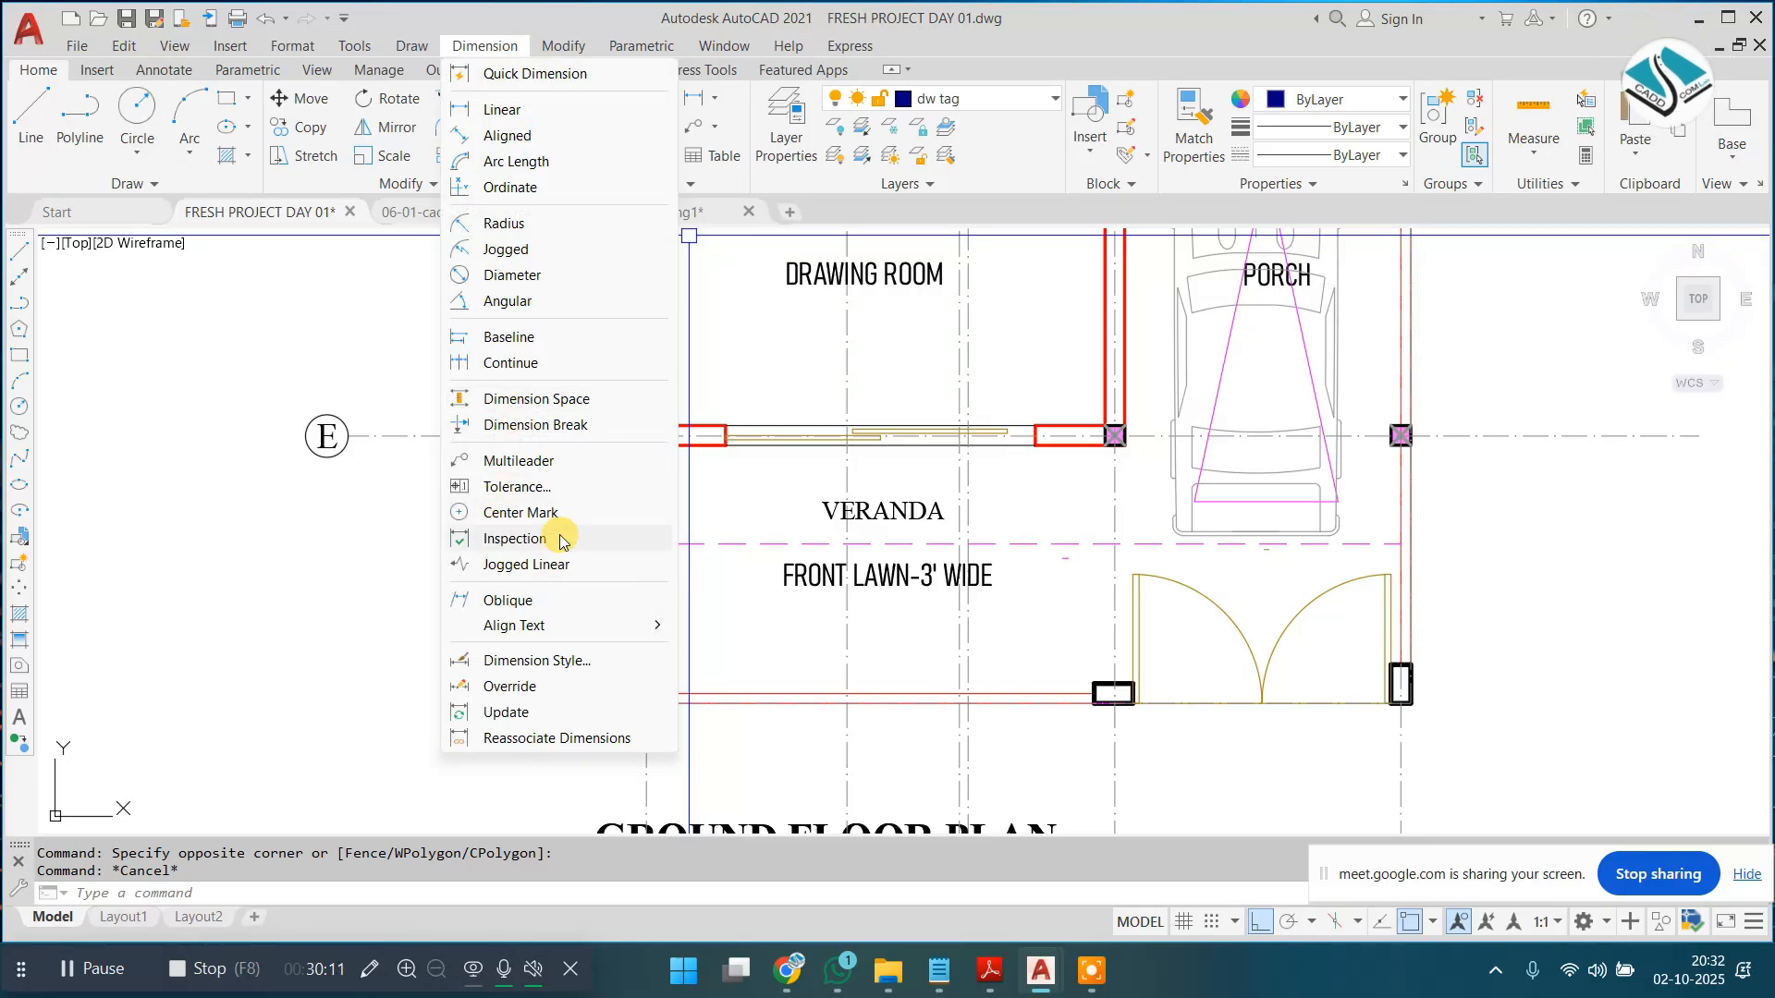
click(584, 460)
click(724, 546)
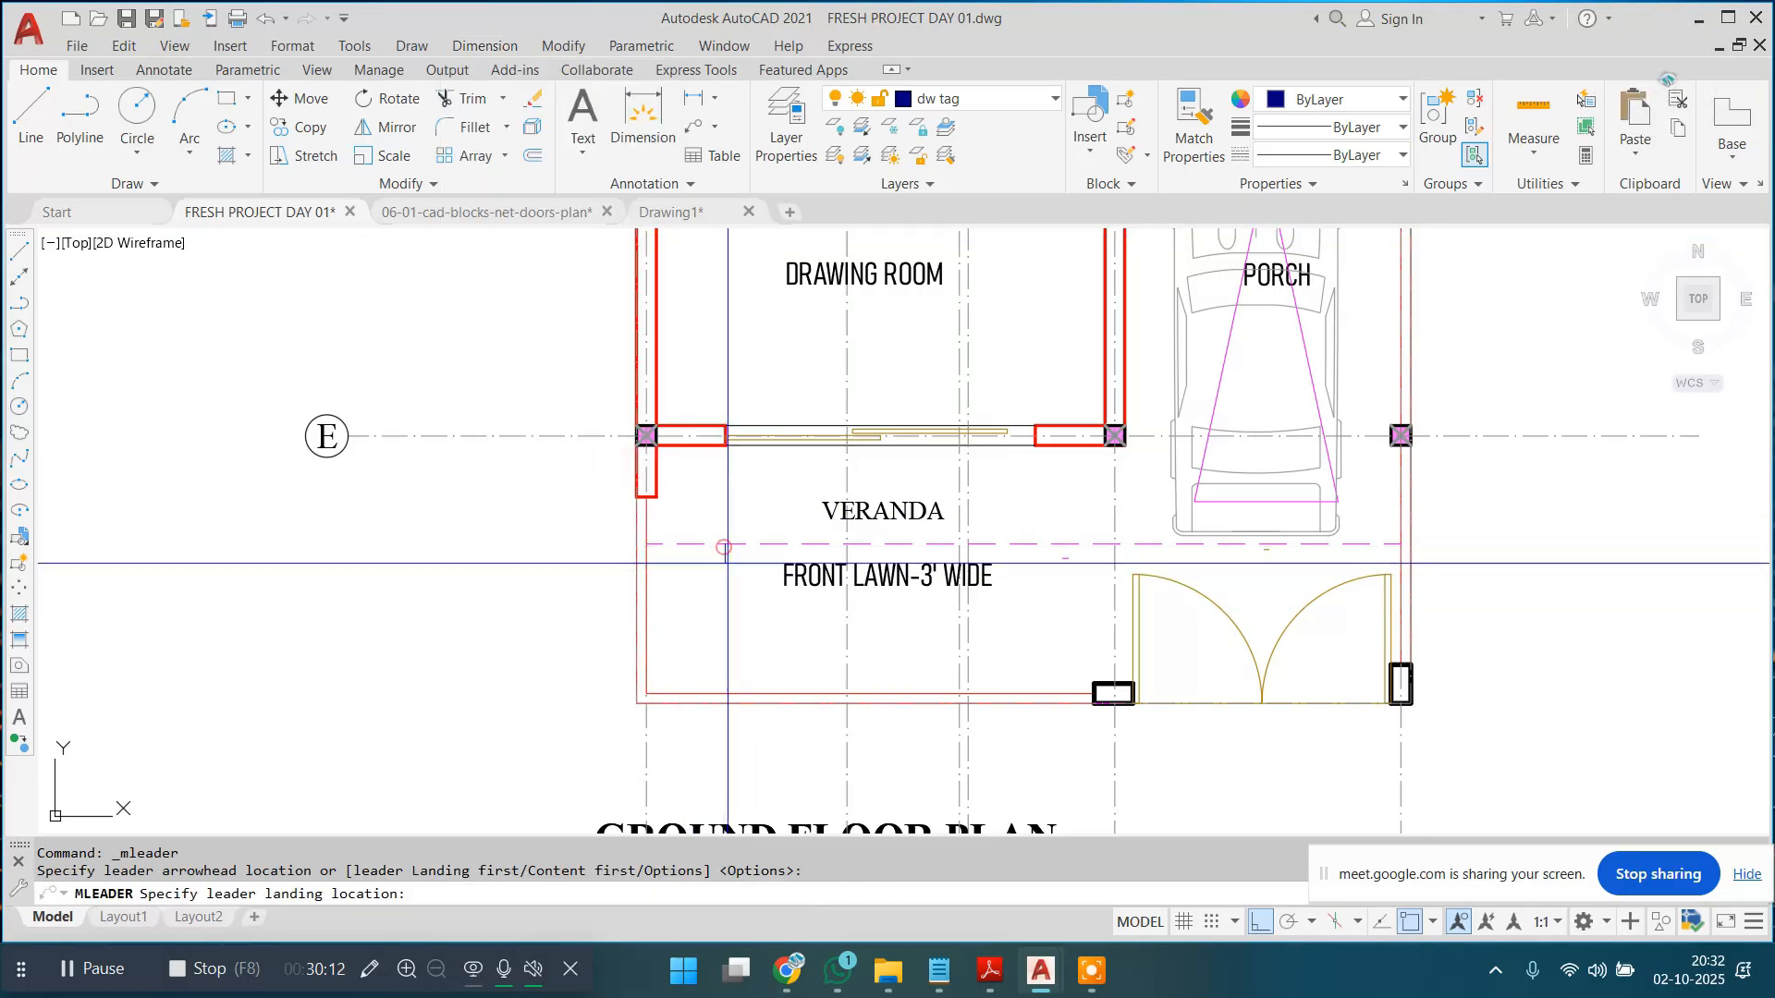
click(704, 619)
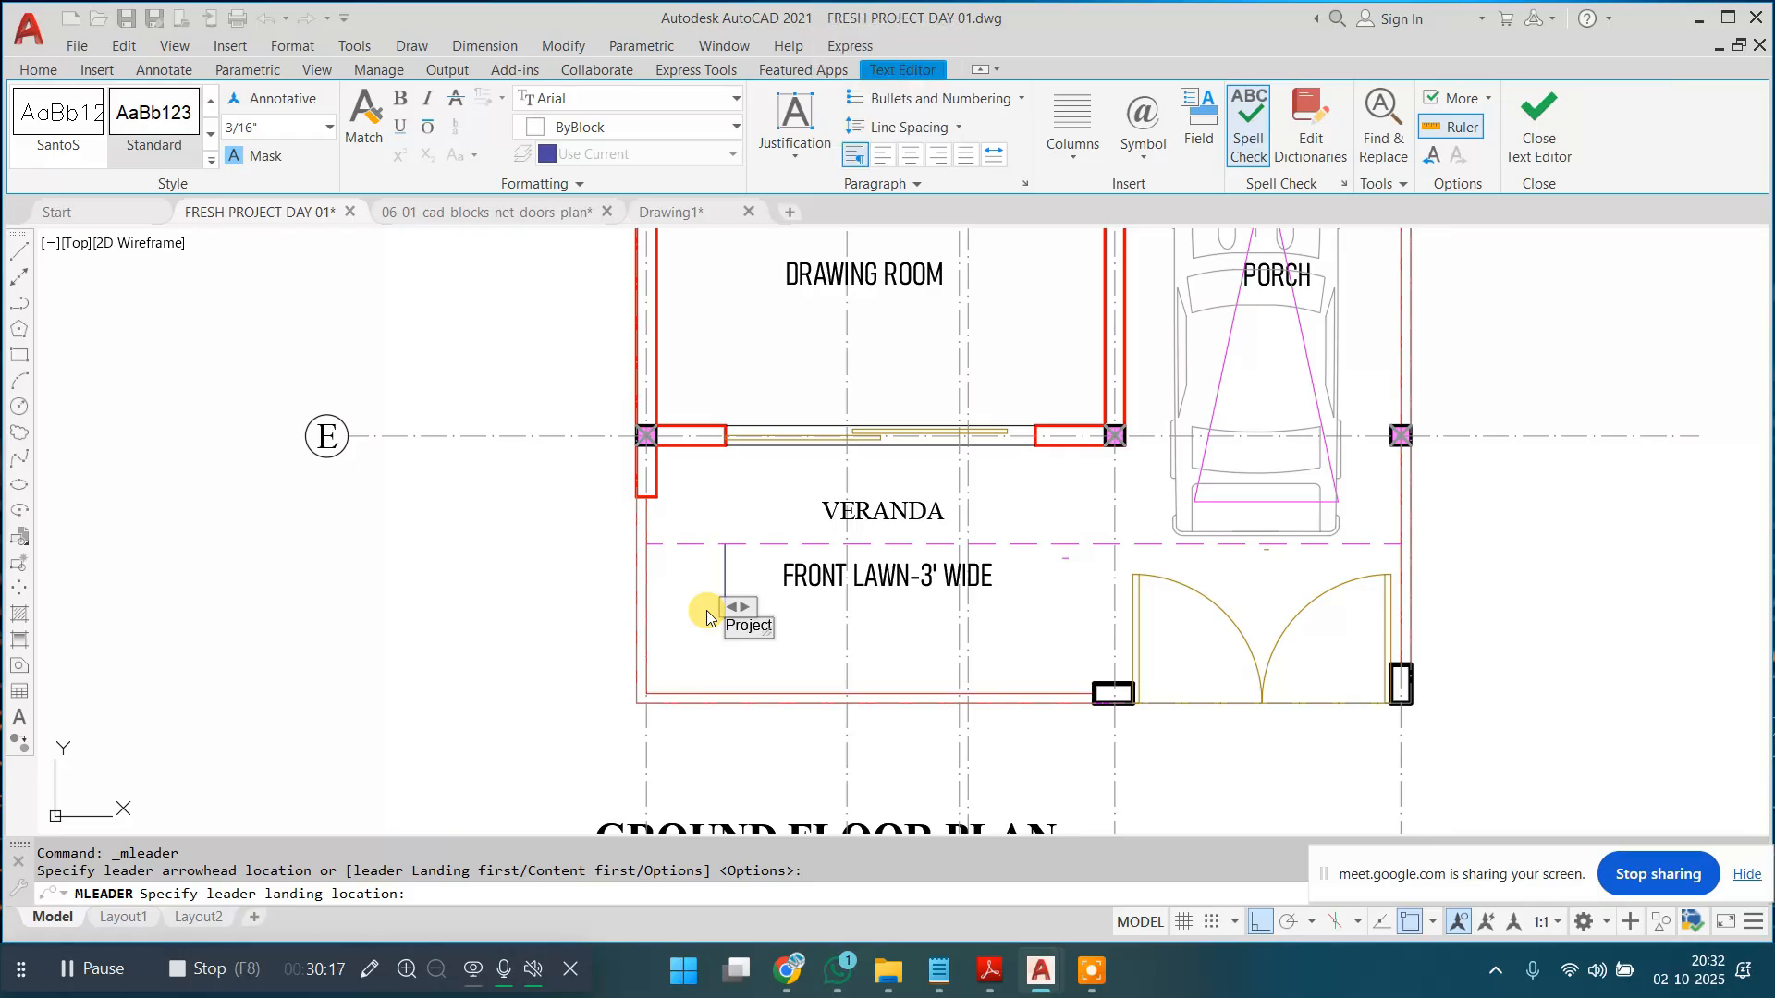
text(Projection- 3)
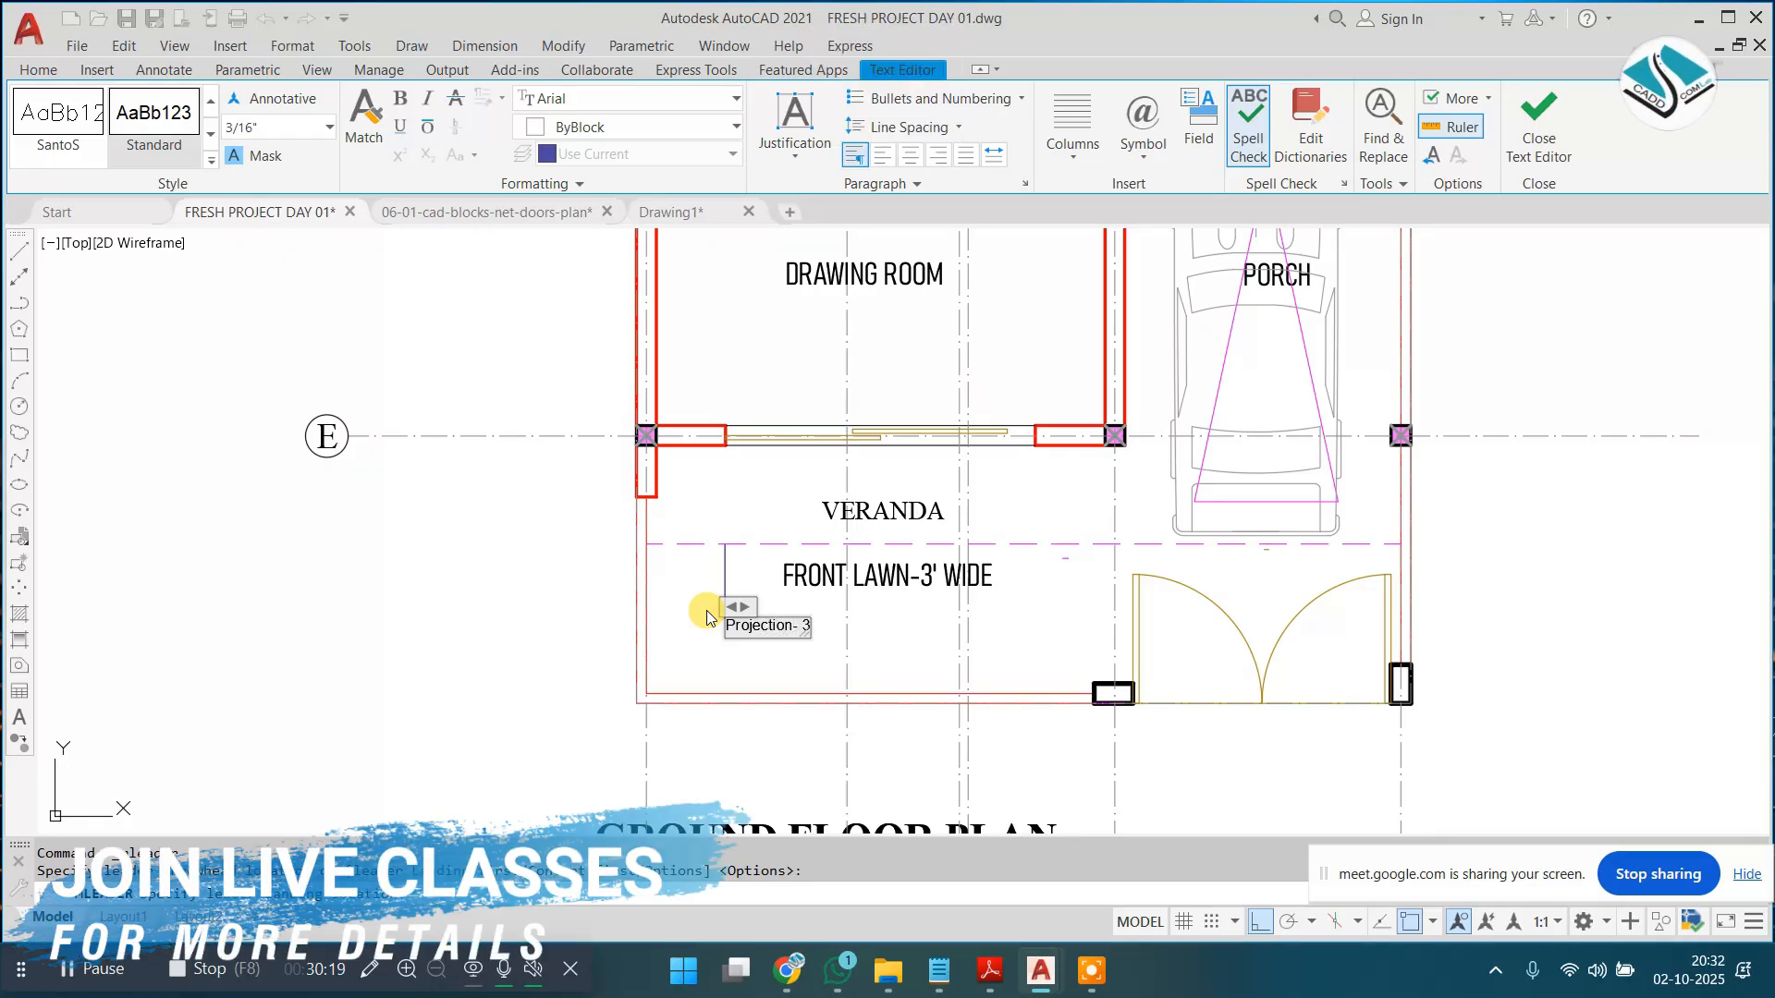
text(' wide)
Step: Format the leader text in uppercase Bahnschrift Light Condensed with the dark green colour 19,103,52, and finish the text edit
scroll(708, 612, up, 3)
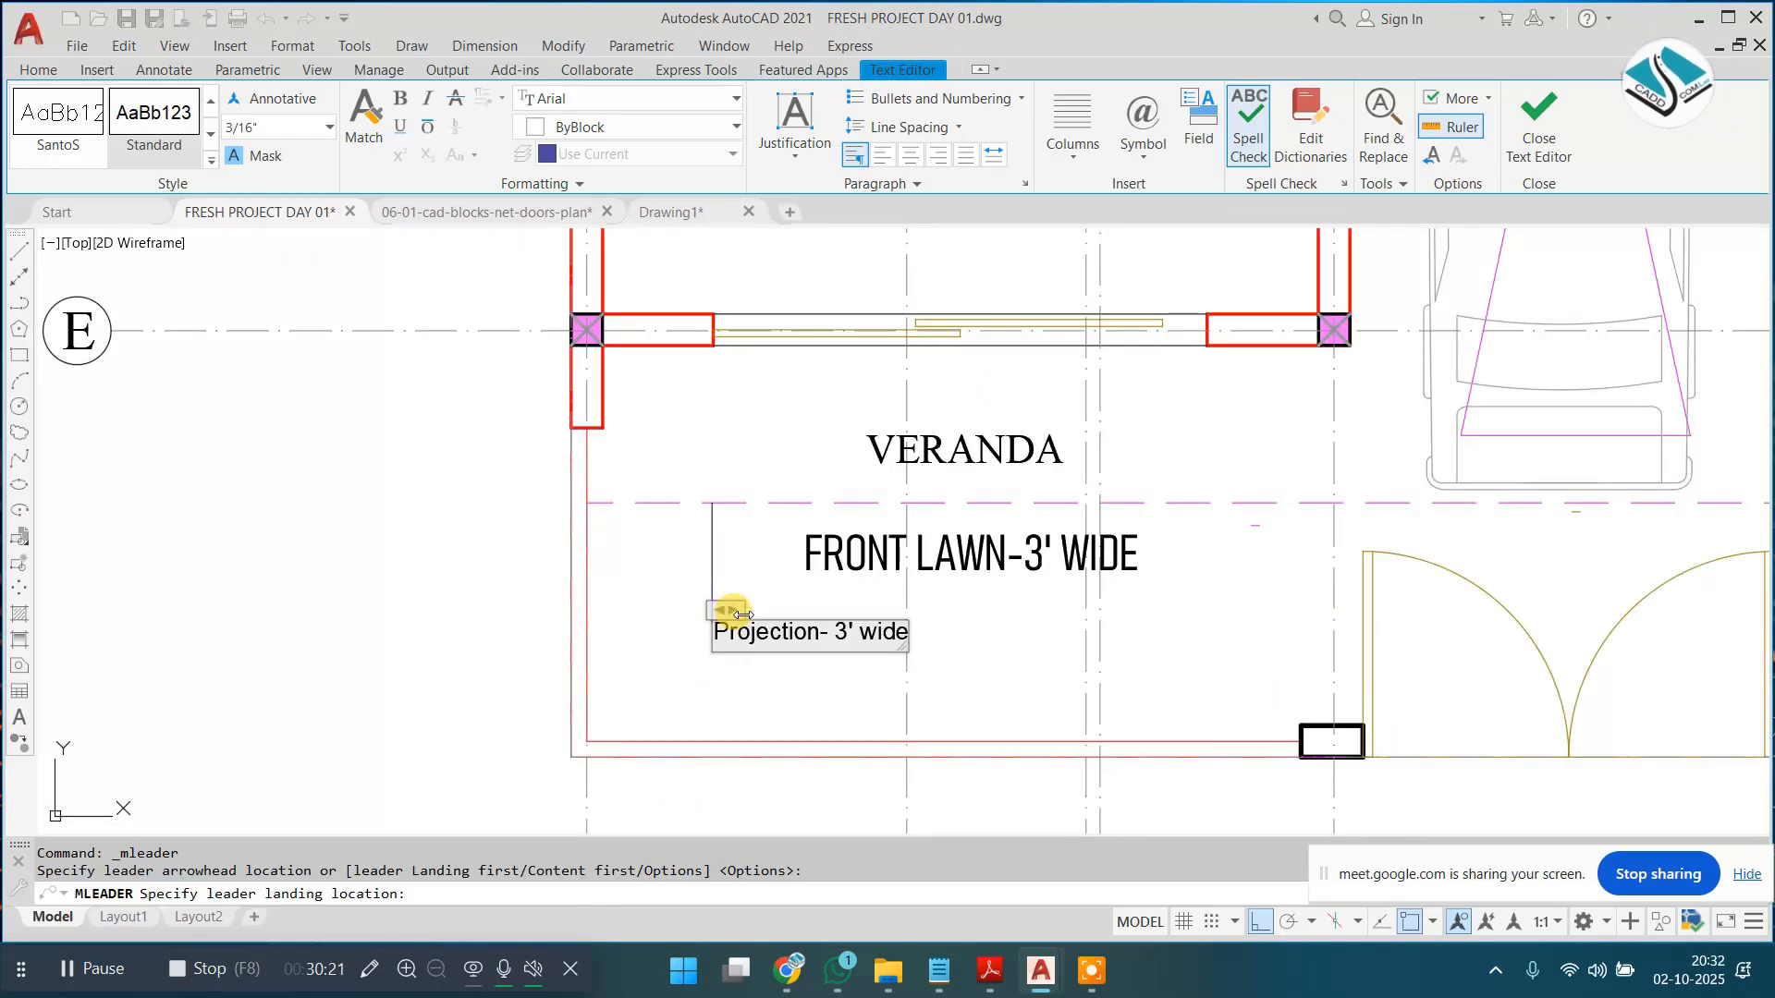
key(ctrl+a)
click(633, 99)
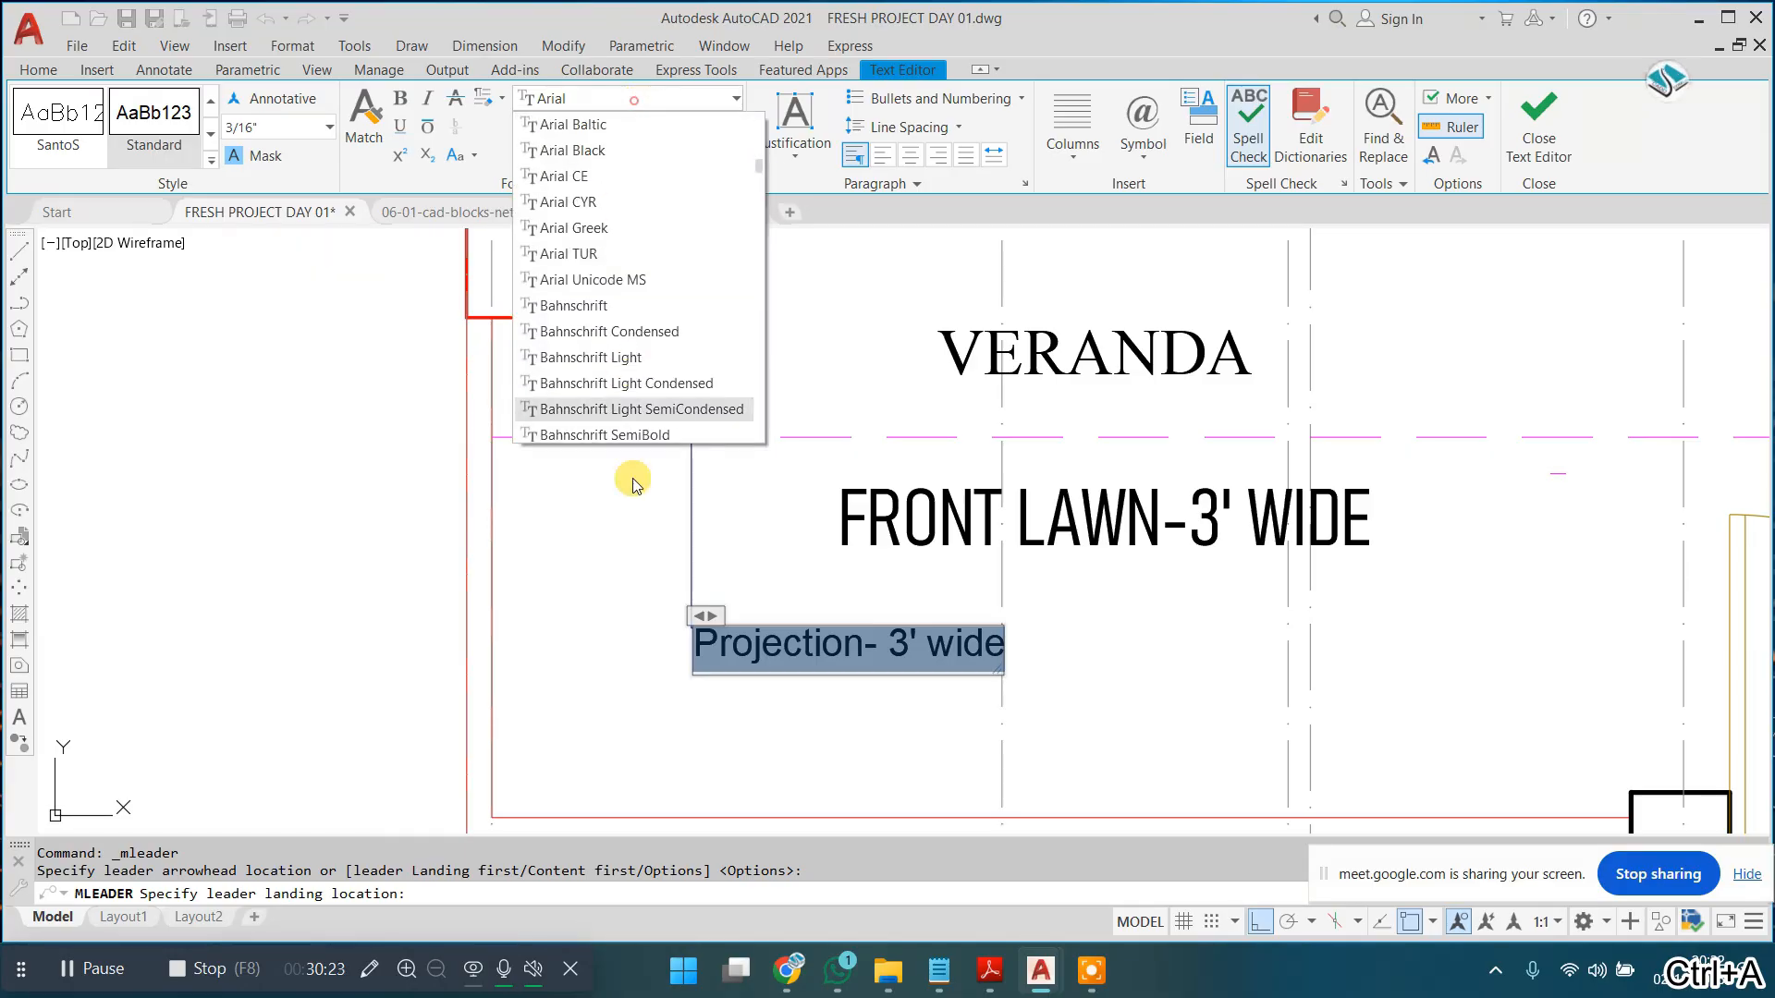
click(688, 333)
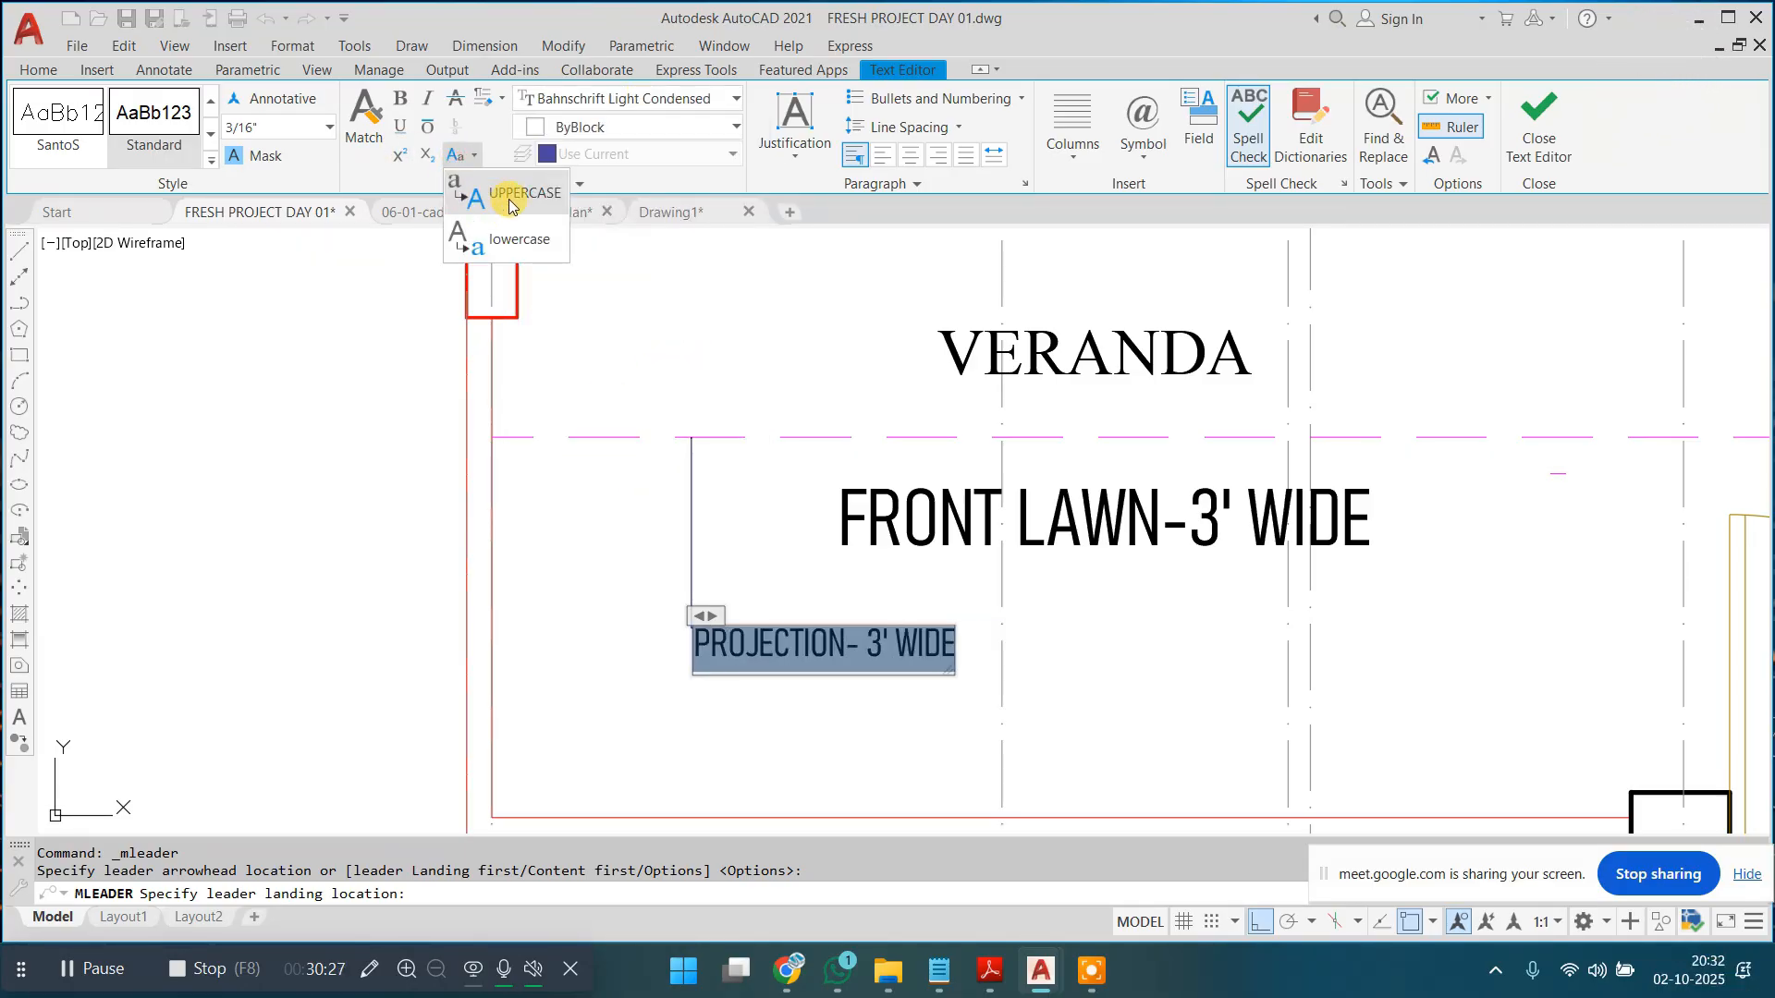
click(631, 131)
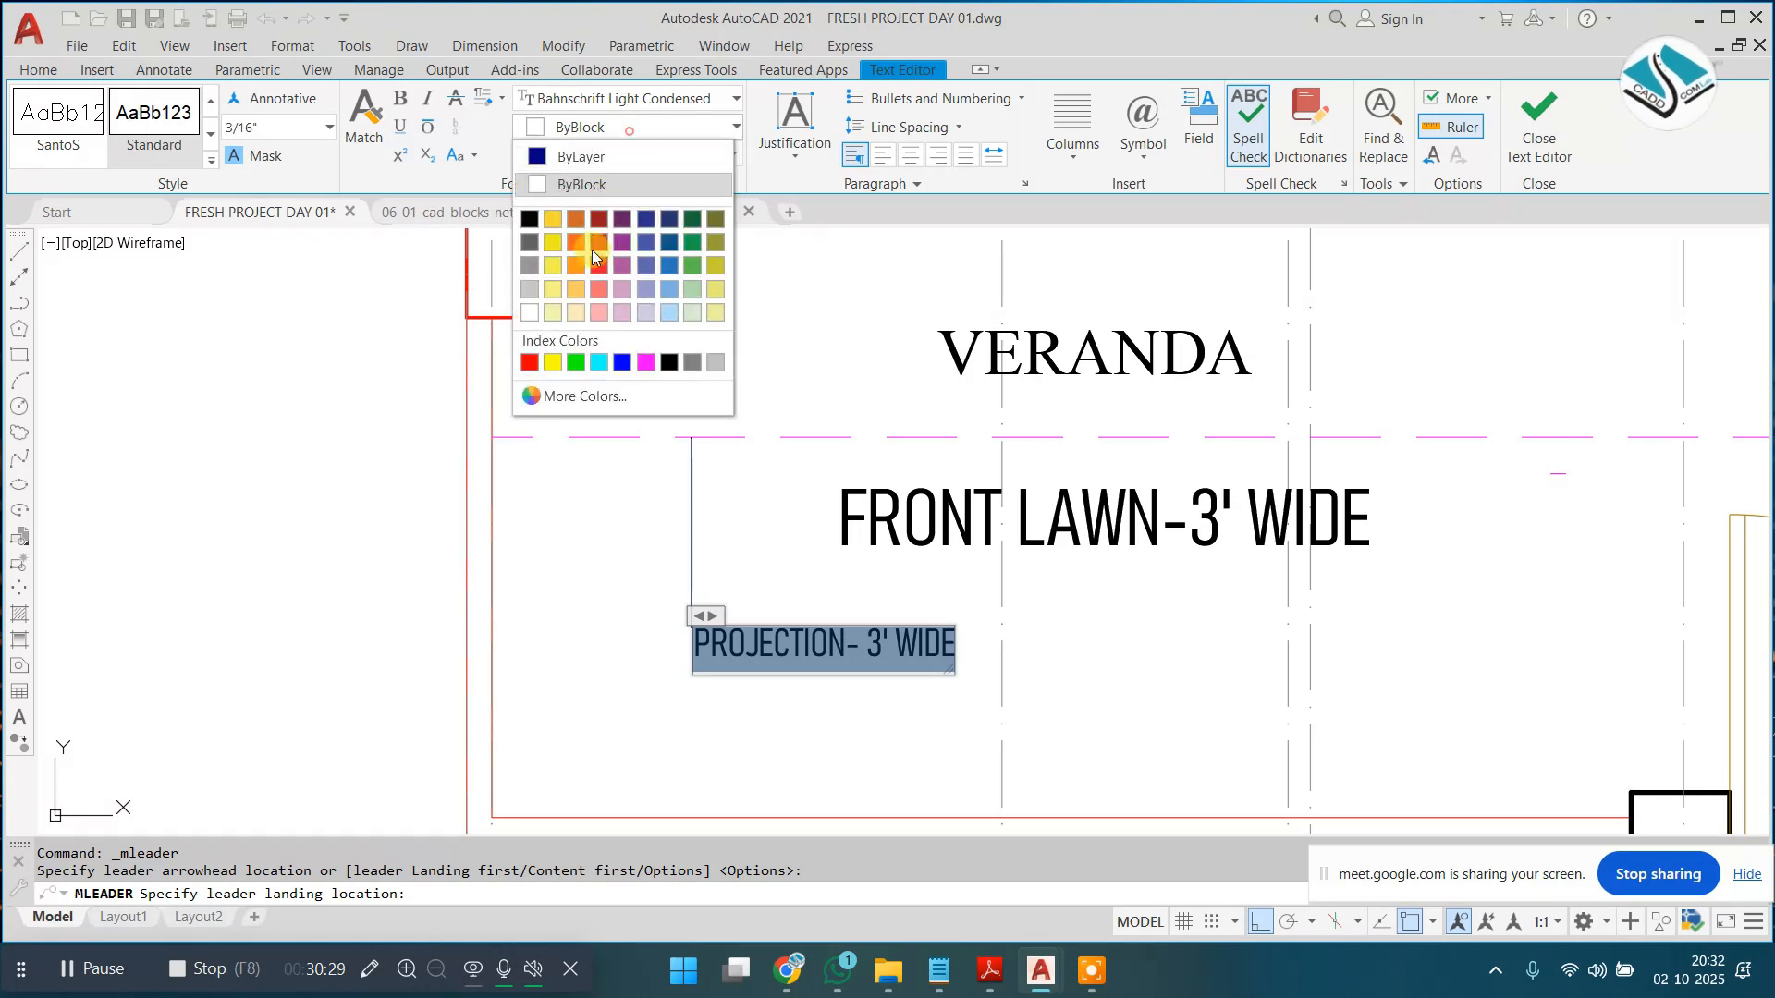
click(694, 219)
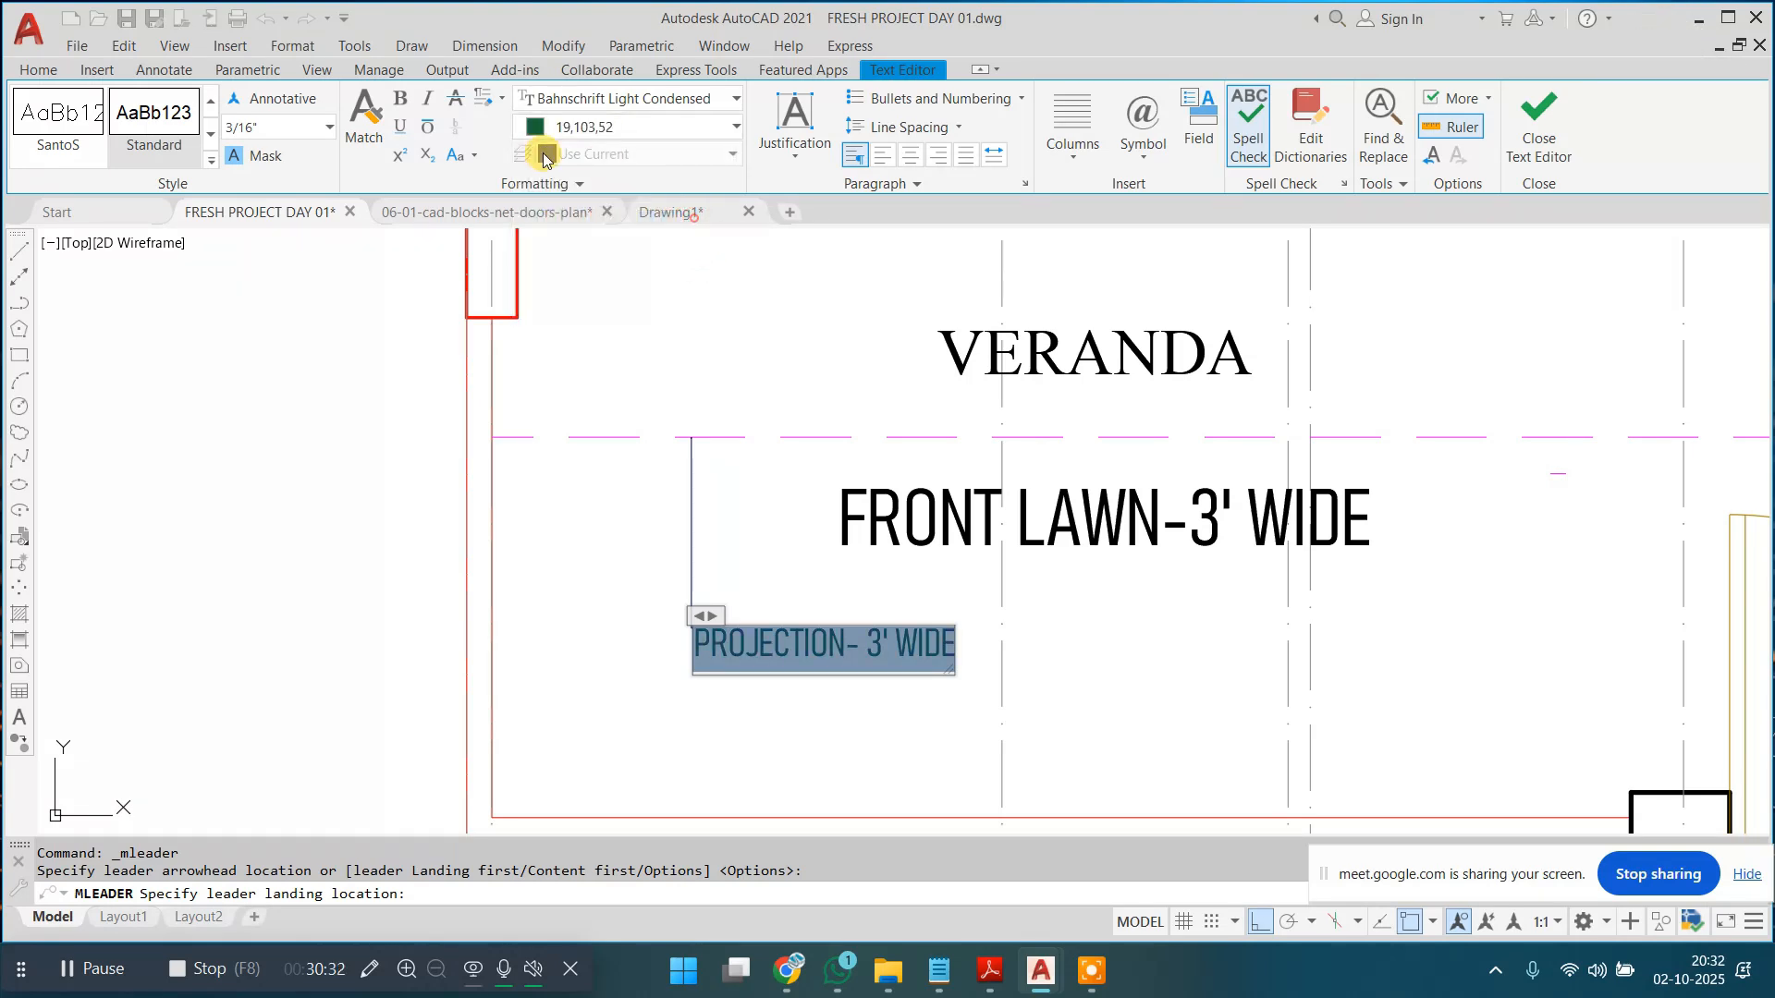
click(1537, 134)
Step: Set the text height of the PROJECTION- 3' WIDE leader to 8"
scroll(698, 633, up, 8)
click(732, 567)
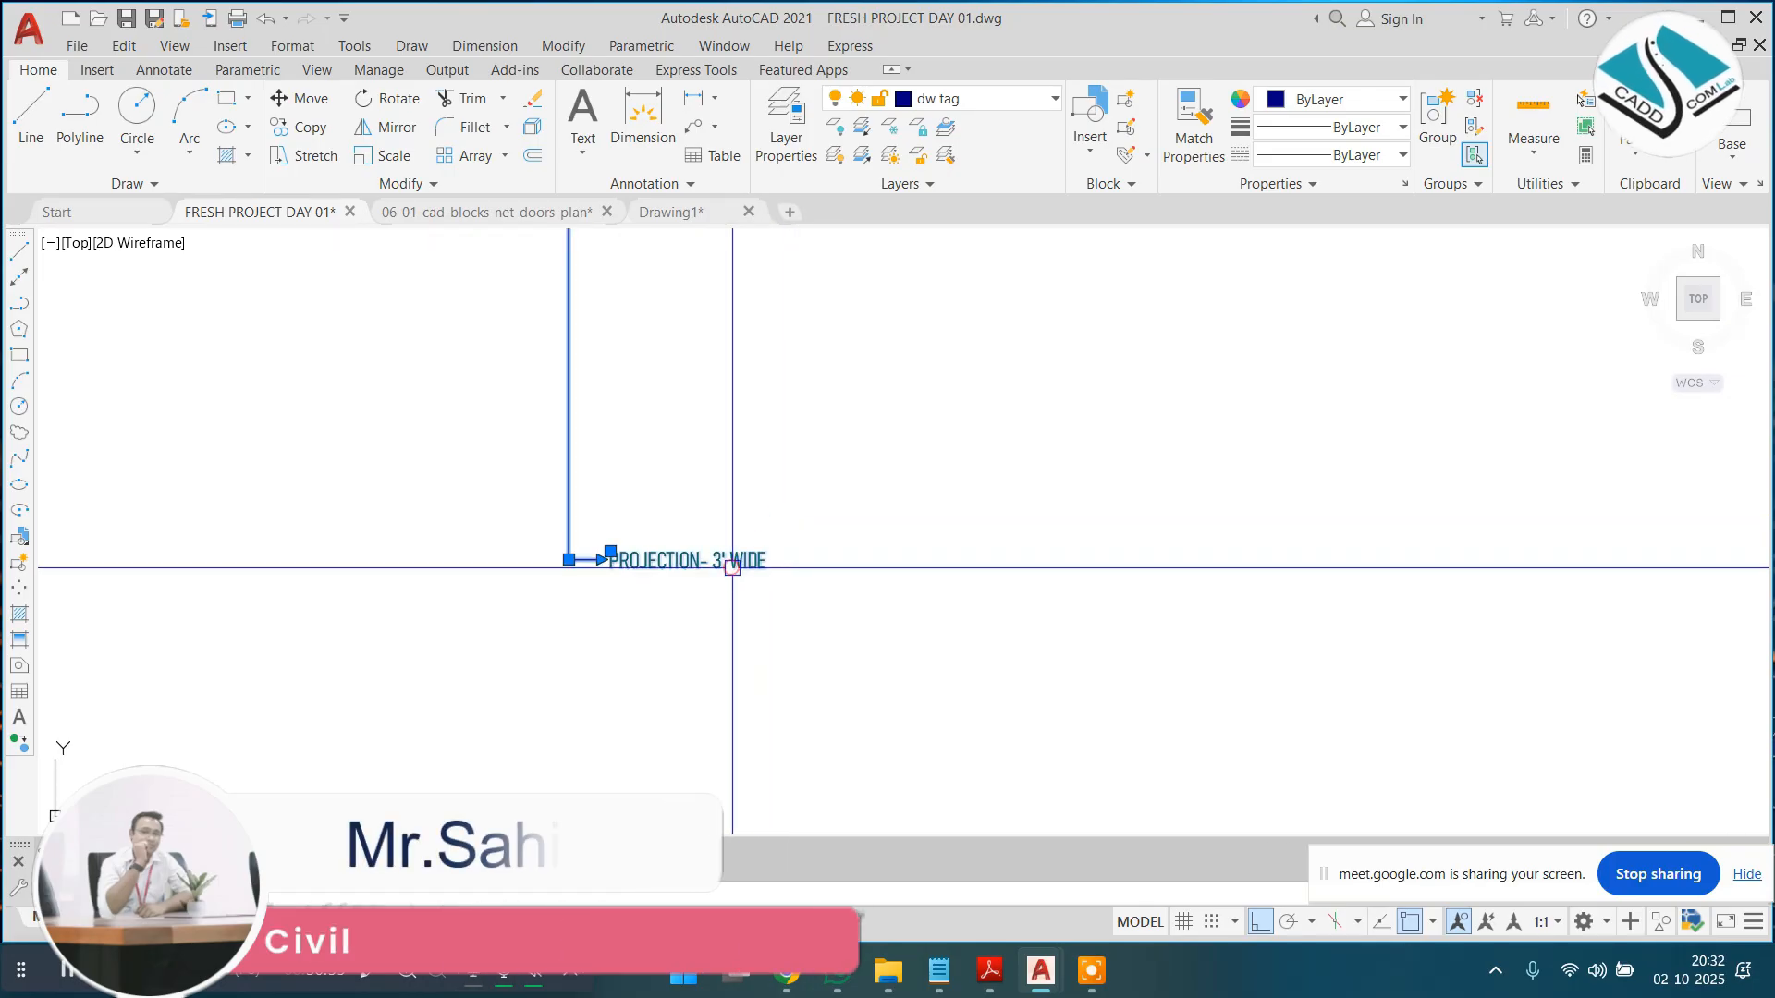
scroll(732, 567, up, 2)
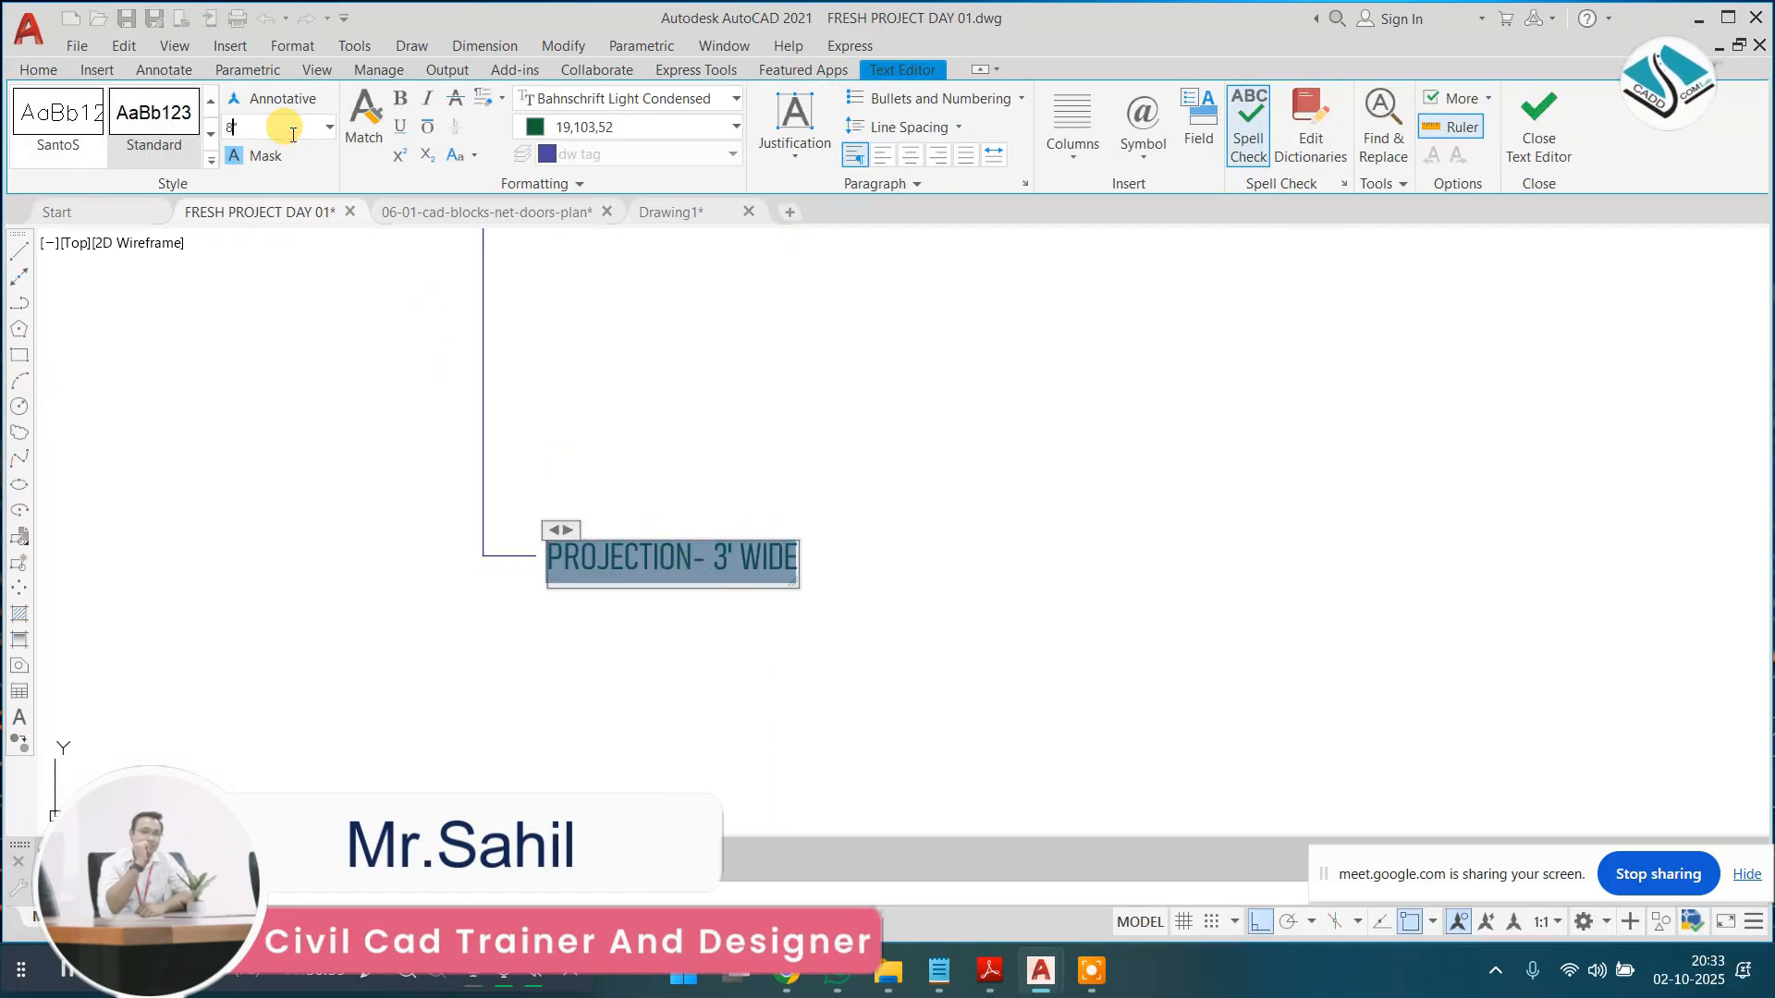
key(Return)
click(330, 397)
scroll(619, 462, down, 12)
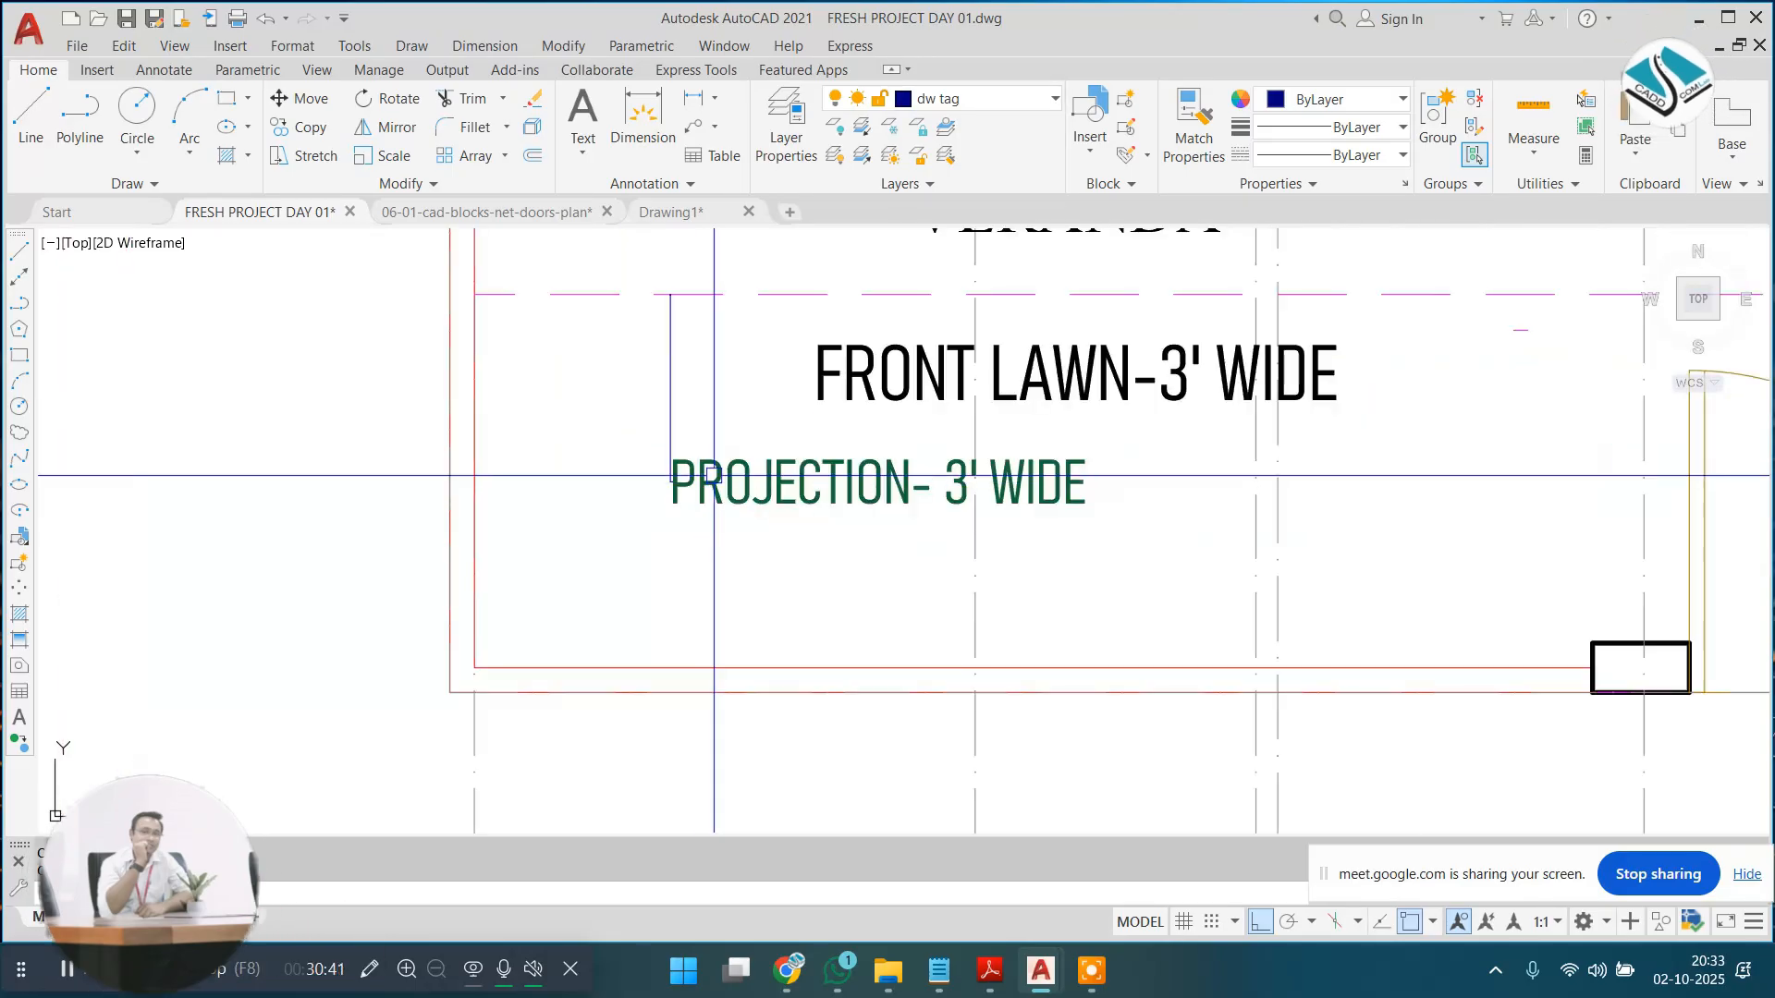
Step: Open the properties of the projection leader and enlarge the properties palette so its full entries can be read
scroll(730, 475, down, 8)
scroll(751, 458, up, 8)
click(755, 461)
scroll(747, 416, up, 13)
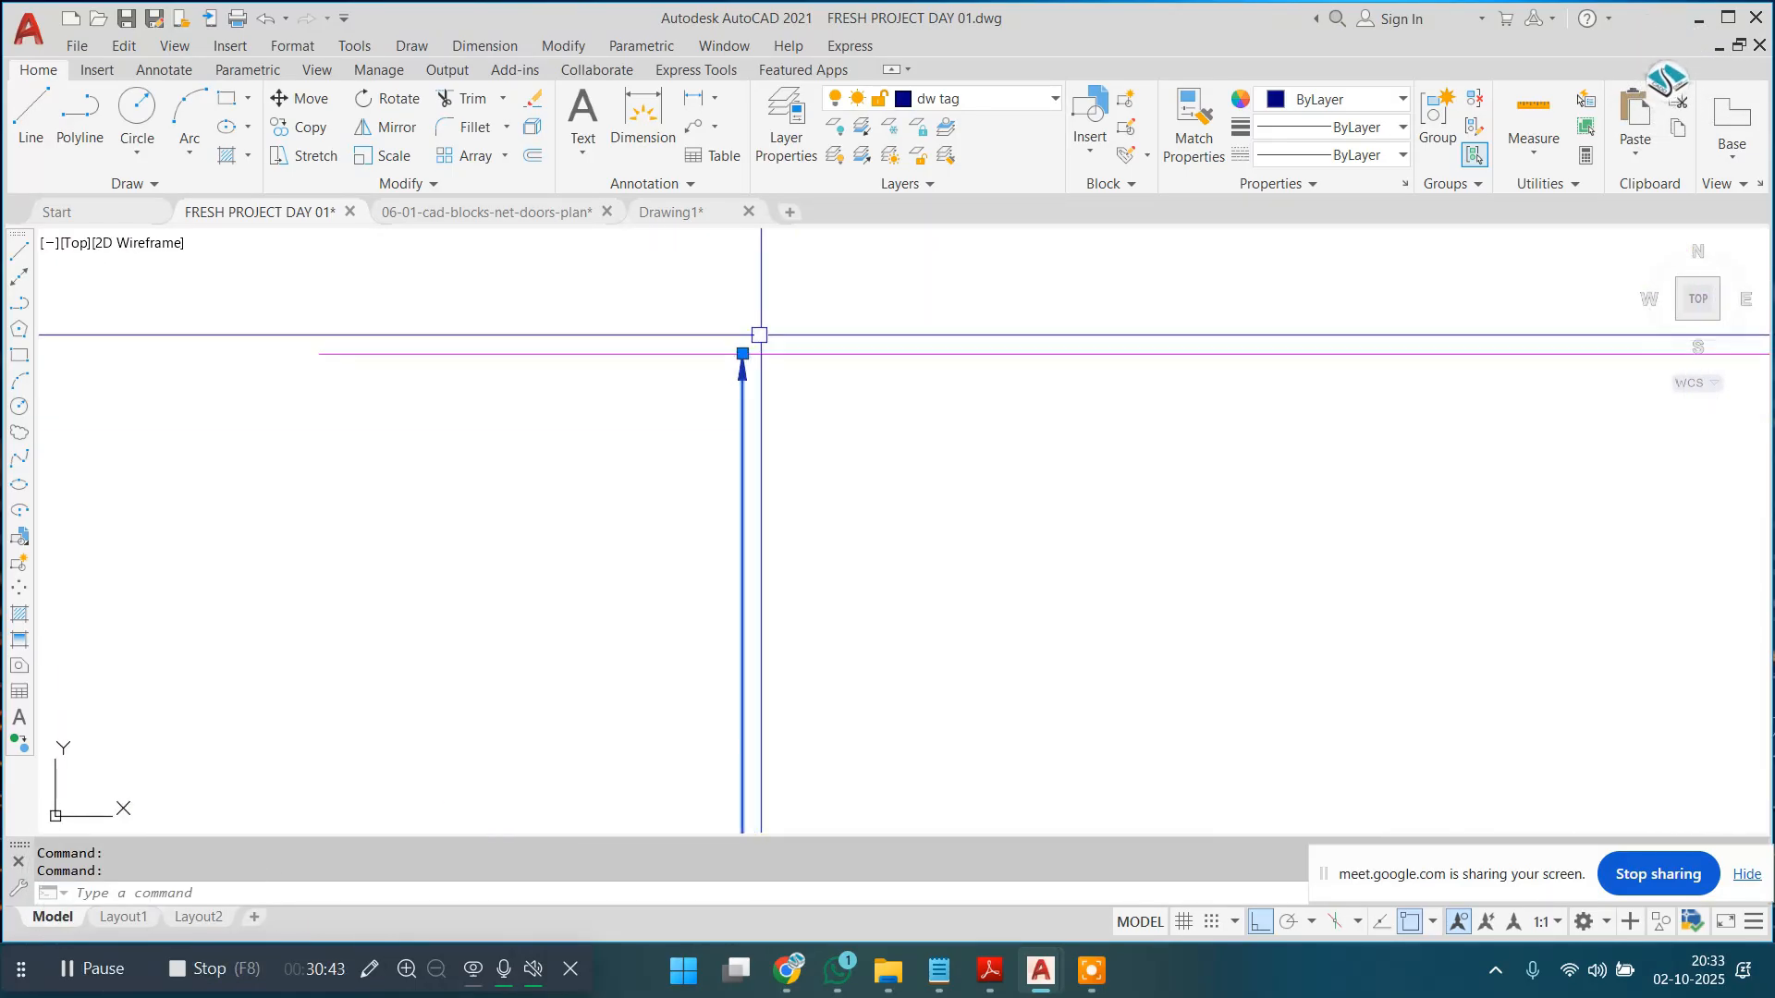
scroll(760, 335, up, 5)
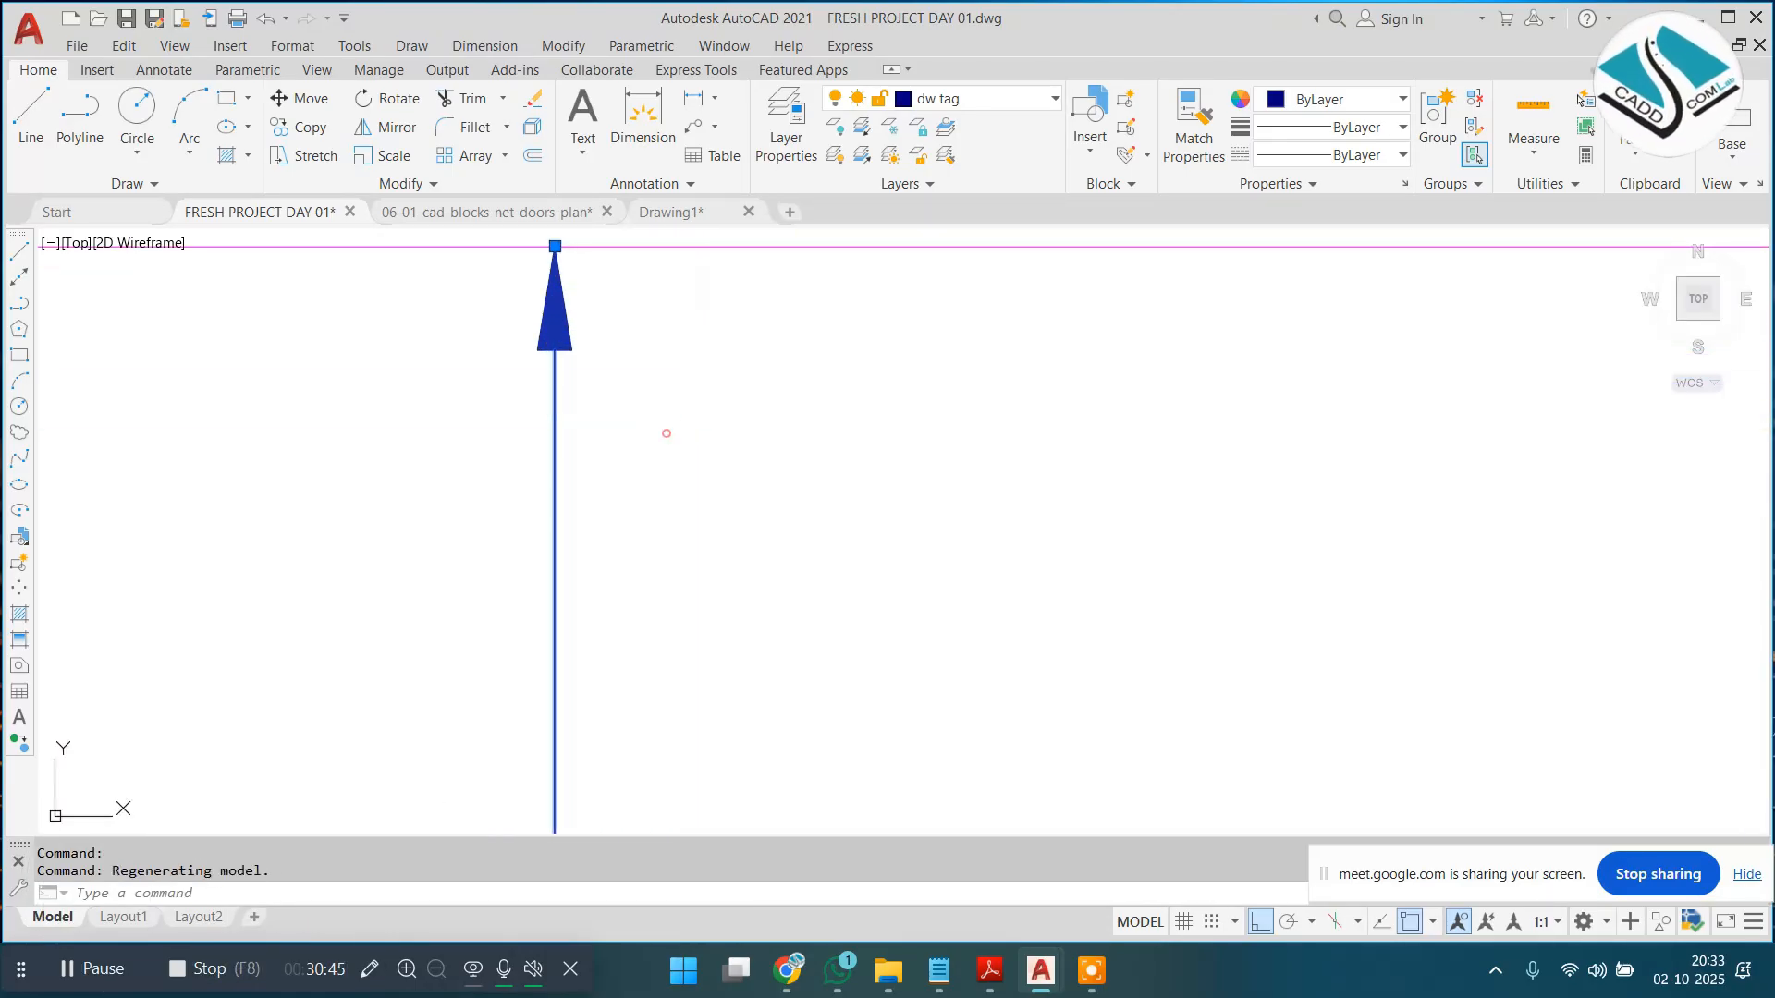
key(Escape)
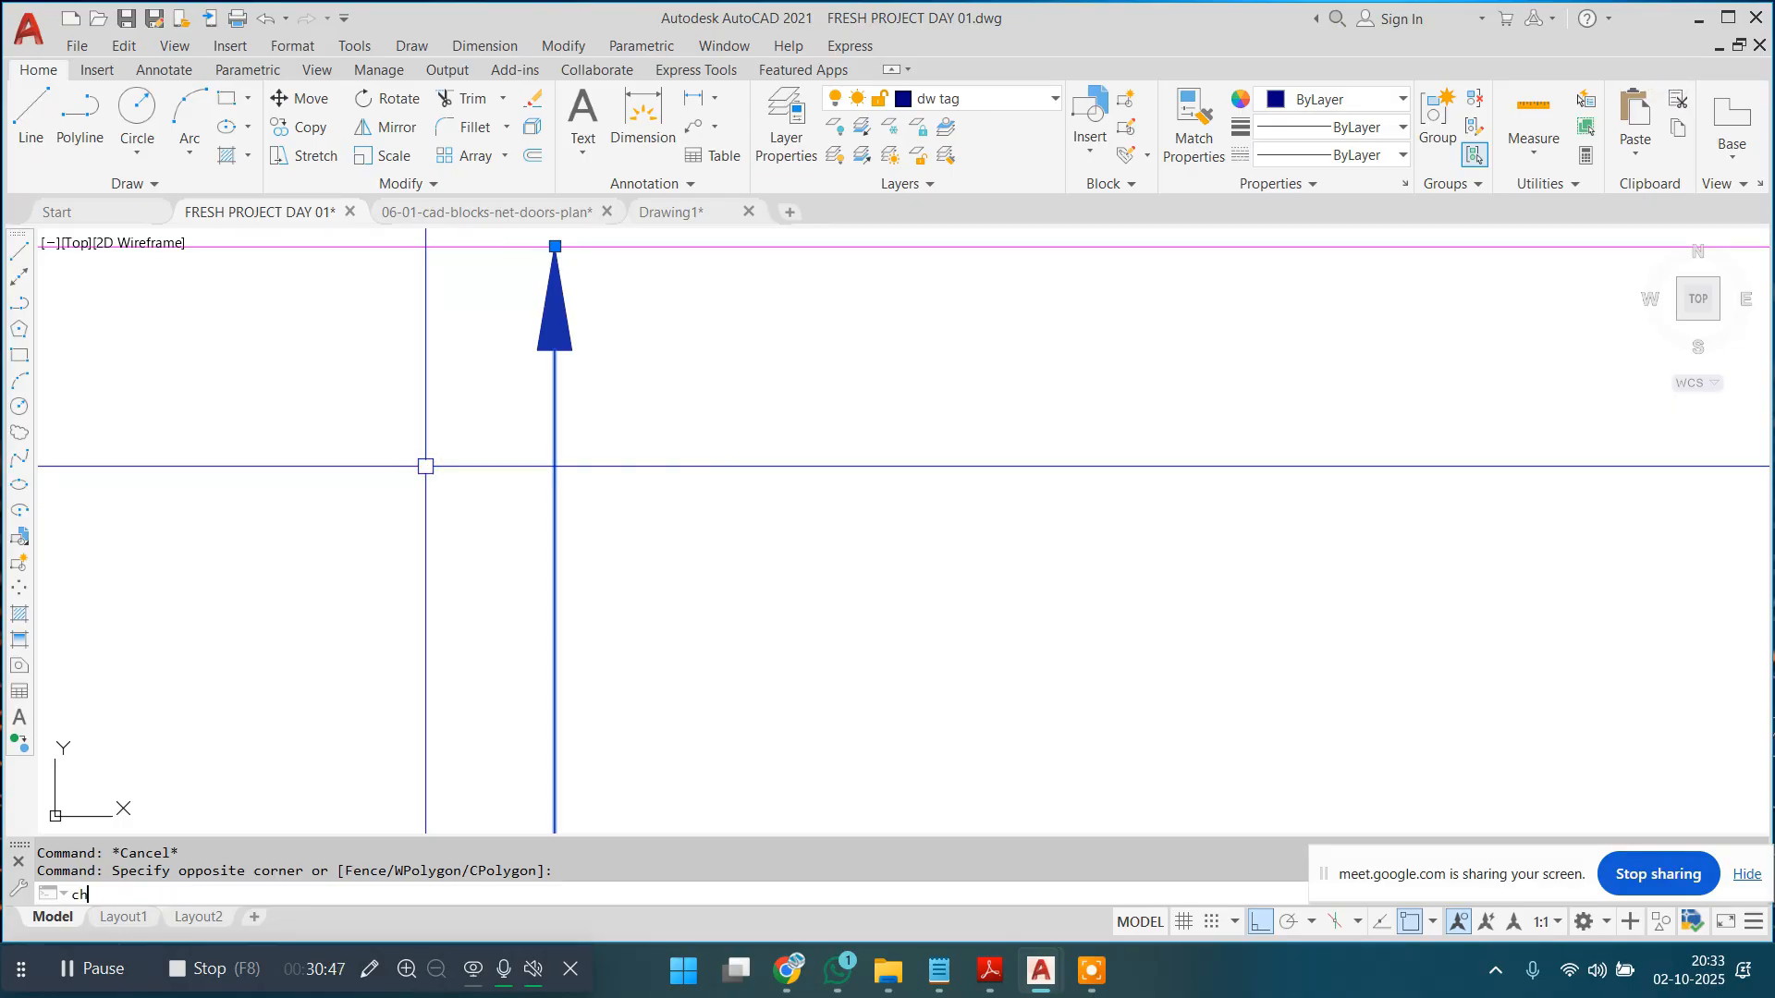
text(ch)
key(Return)
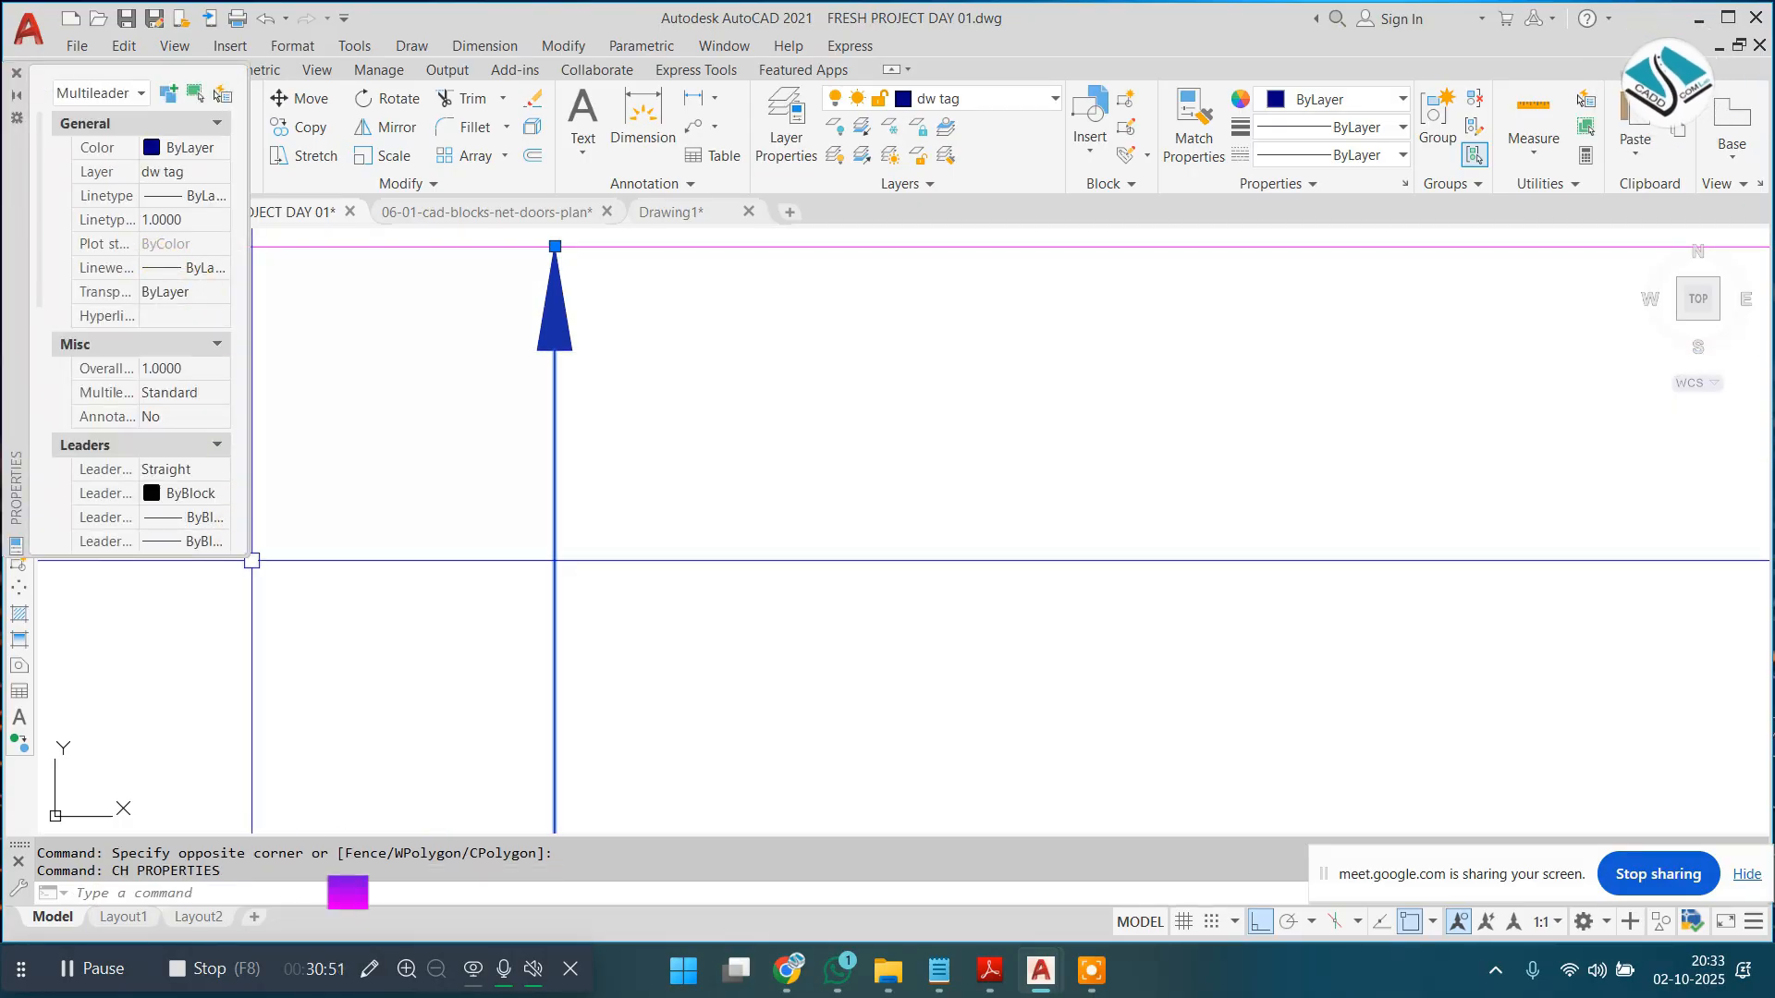
drag(19, 332, 392, 441)
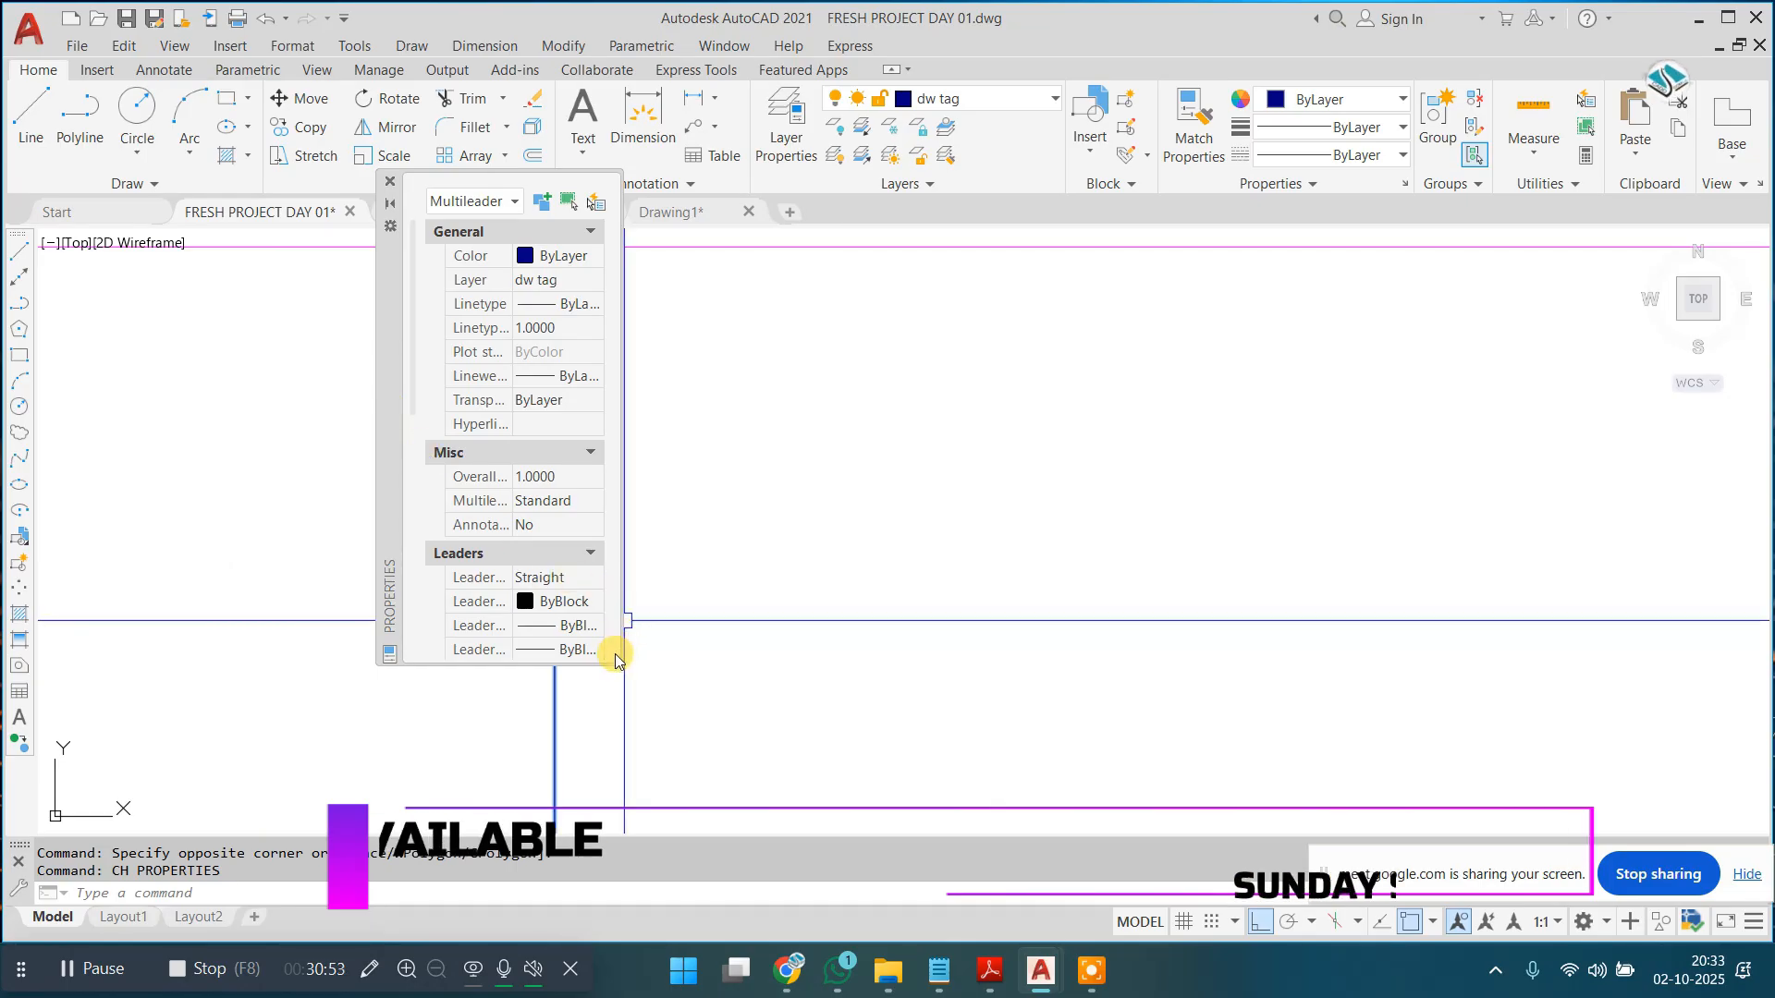
drag(819, 708, 982, 751)
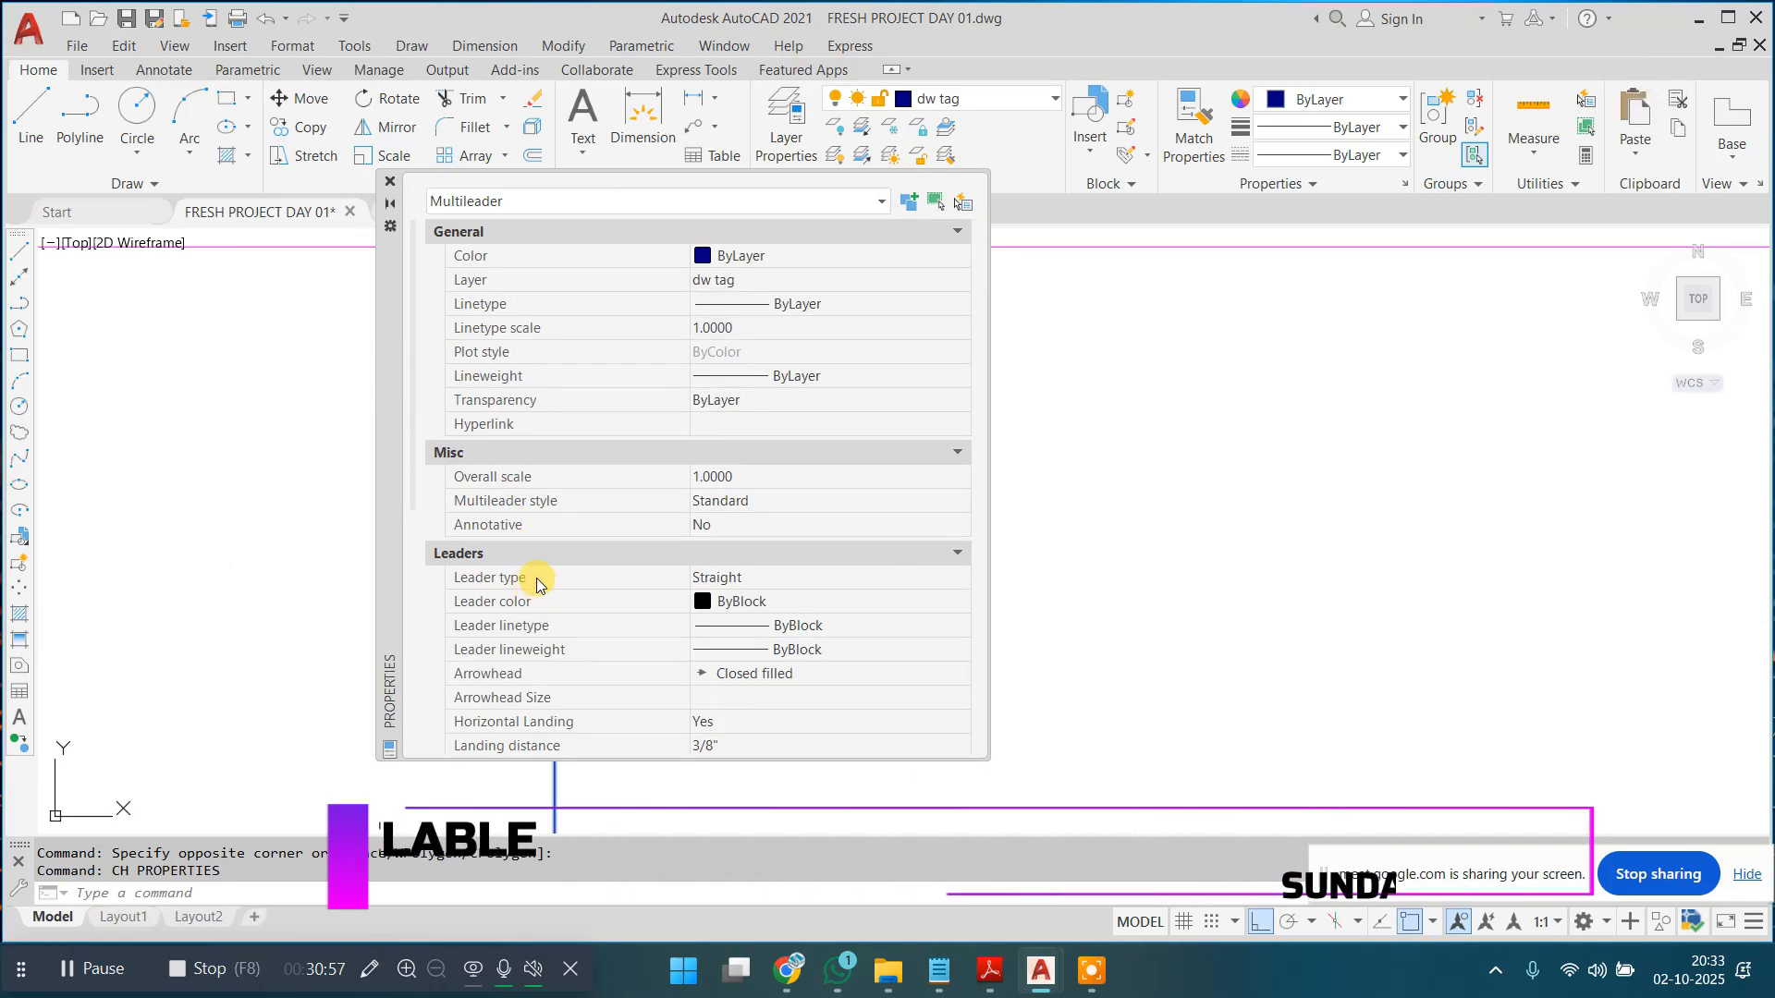
Step: Set the projection leader's arrowhead size to 6" and close its properties
scroll(536, 578, down, 3)
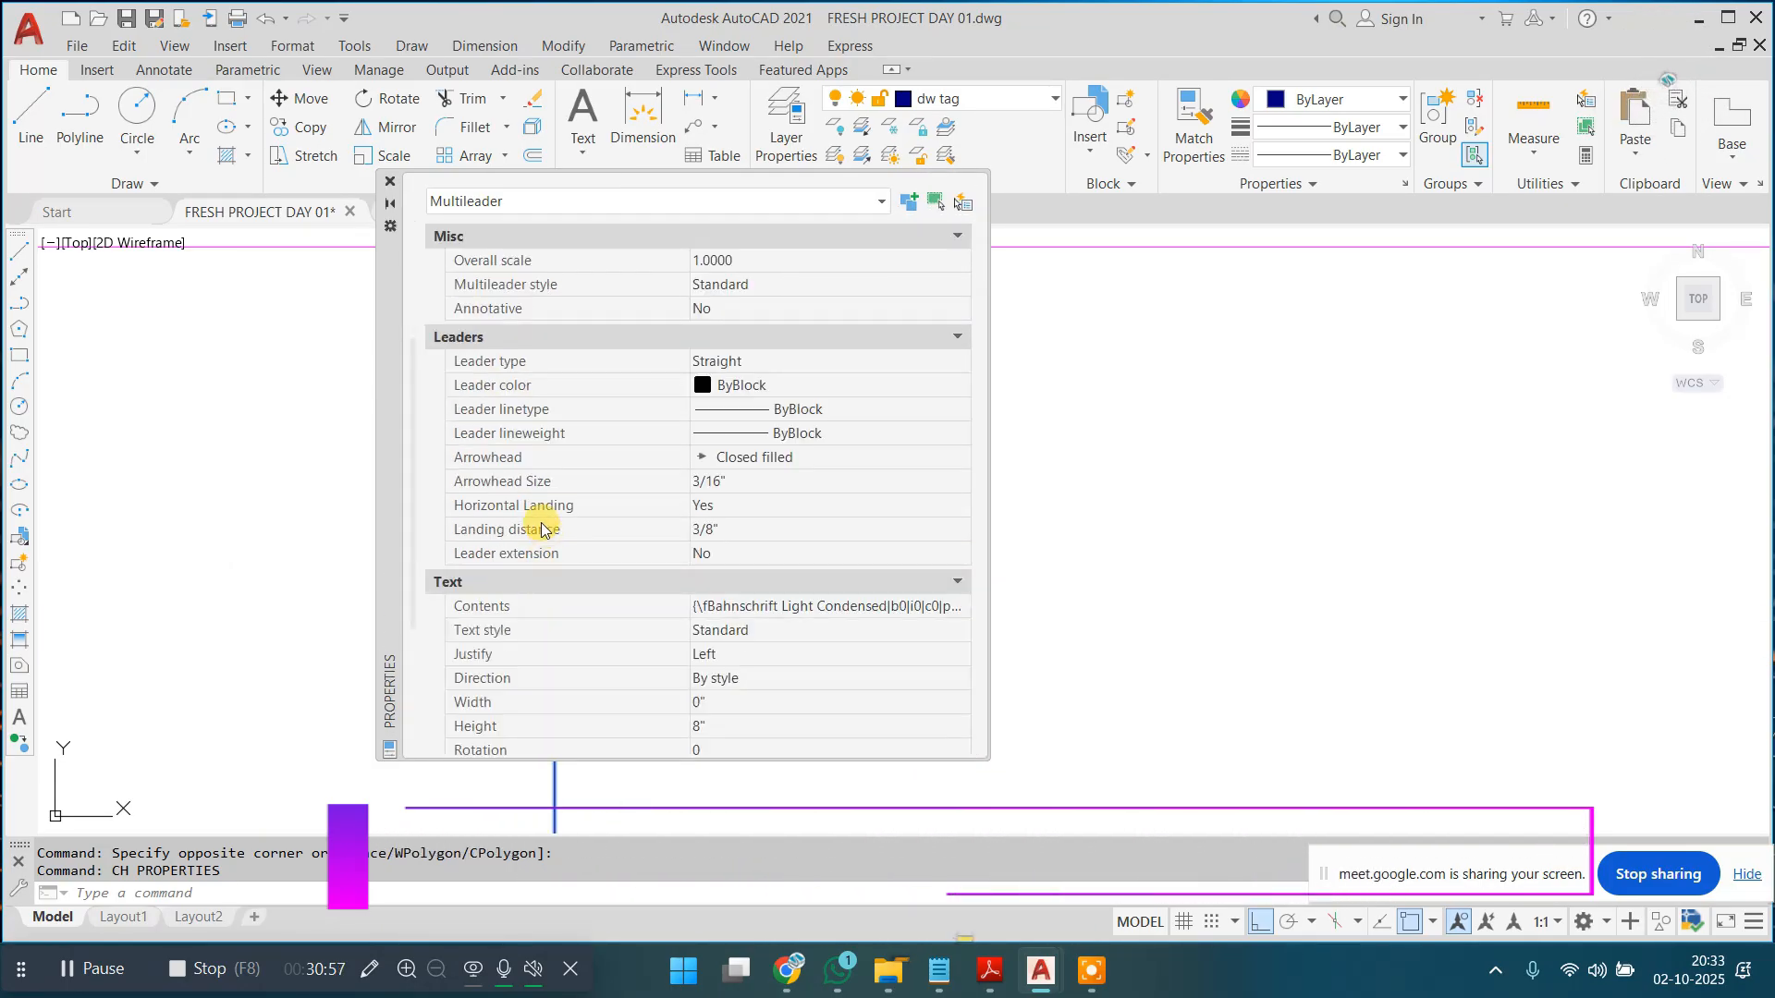
click(724, 480)
text(6)
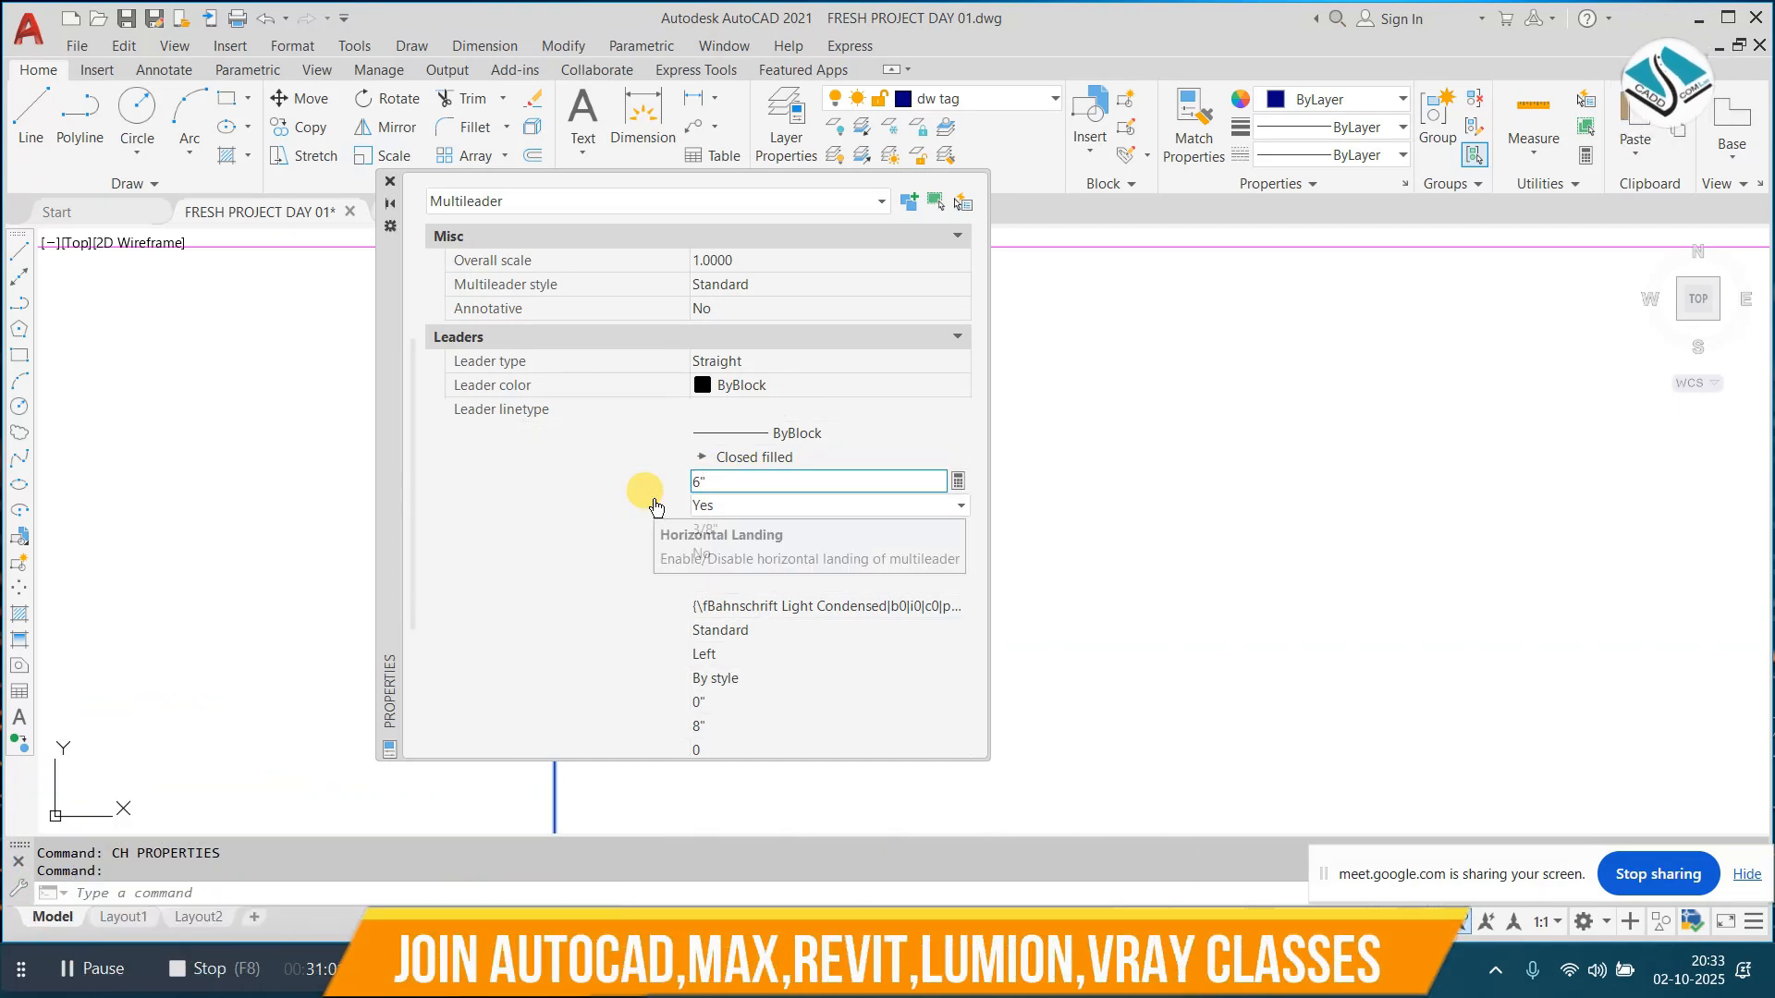
click(646, 505)
mouse_move(1370, 688)
middle_down()
mouse_move(1209, 558)
mouse_move(1153, 475)
middle_up()
scroll(1191, 551, up, 4)
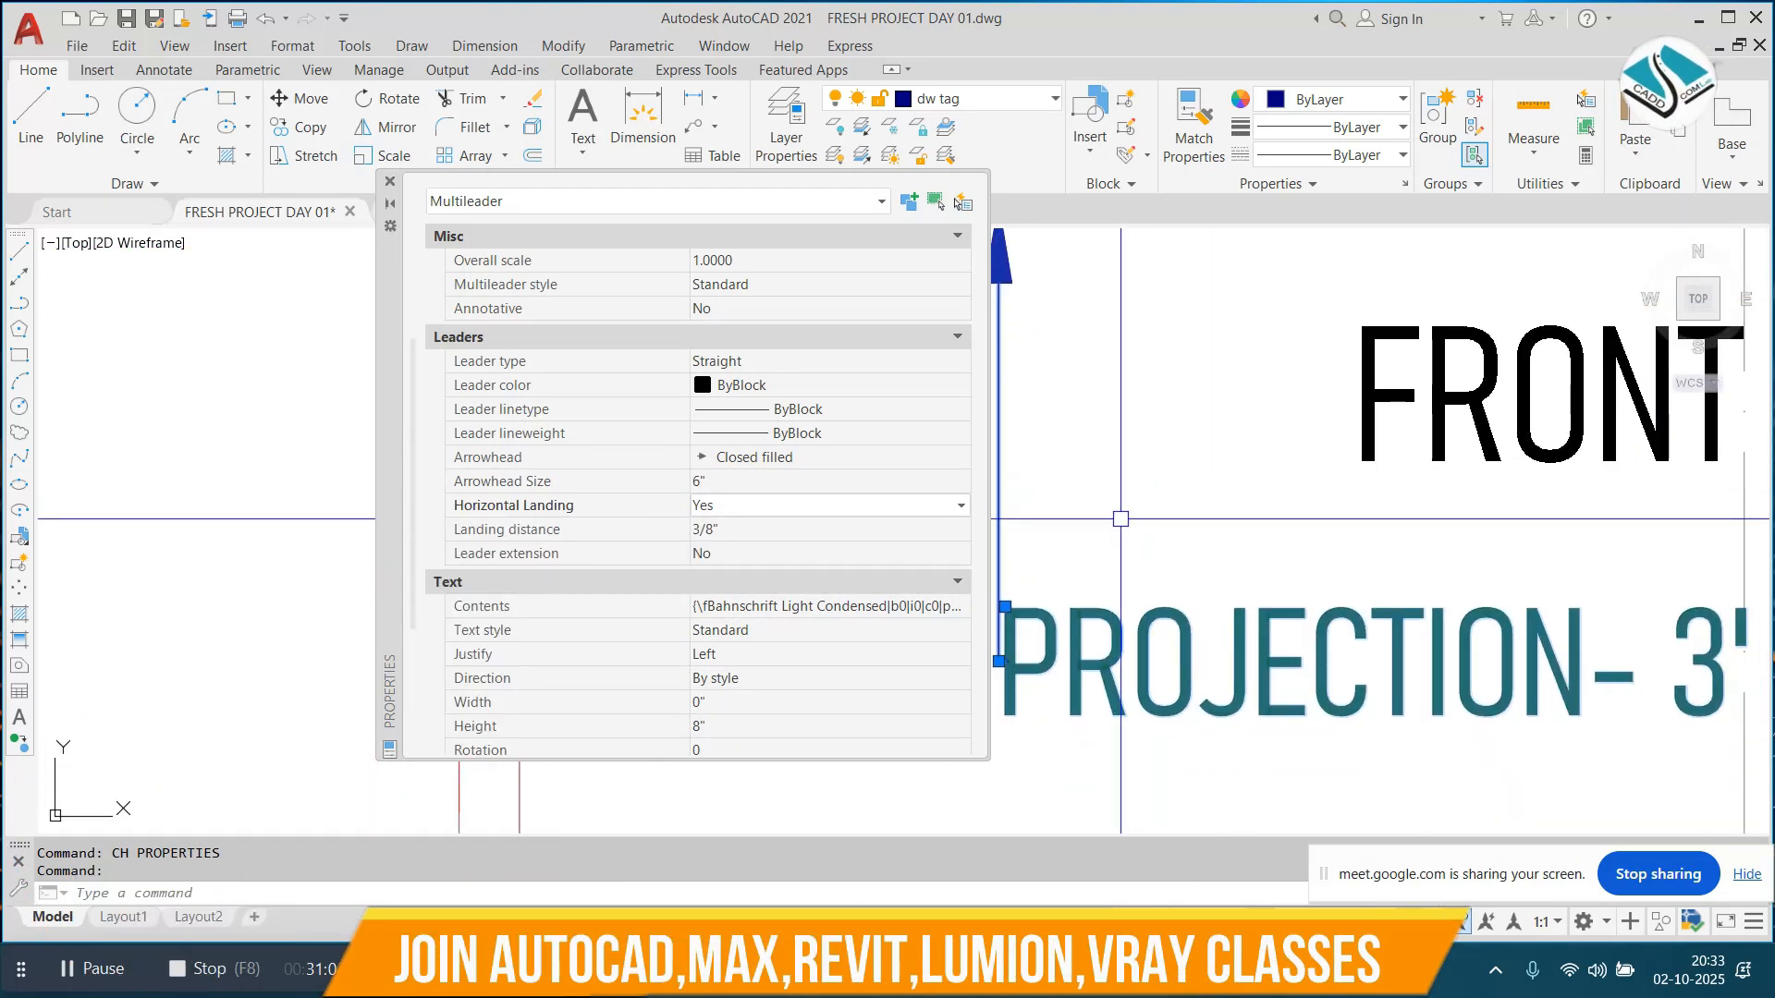
click(396, 180)
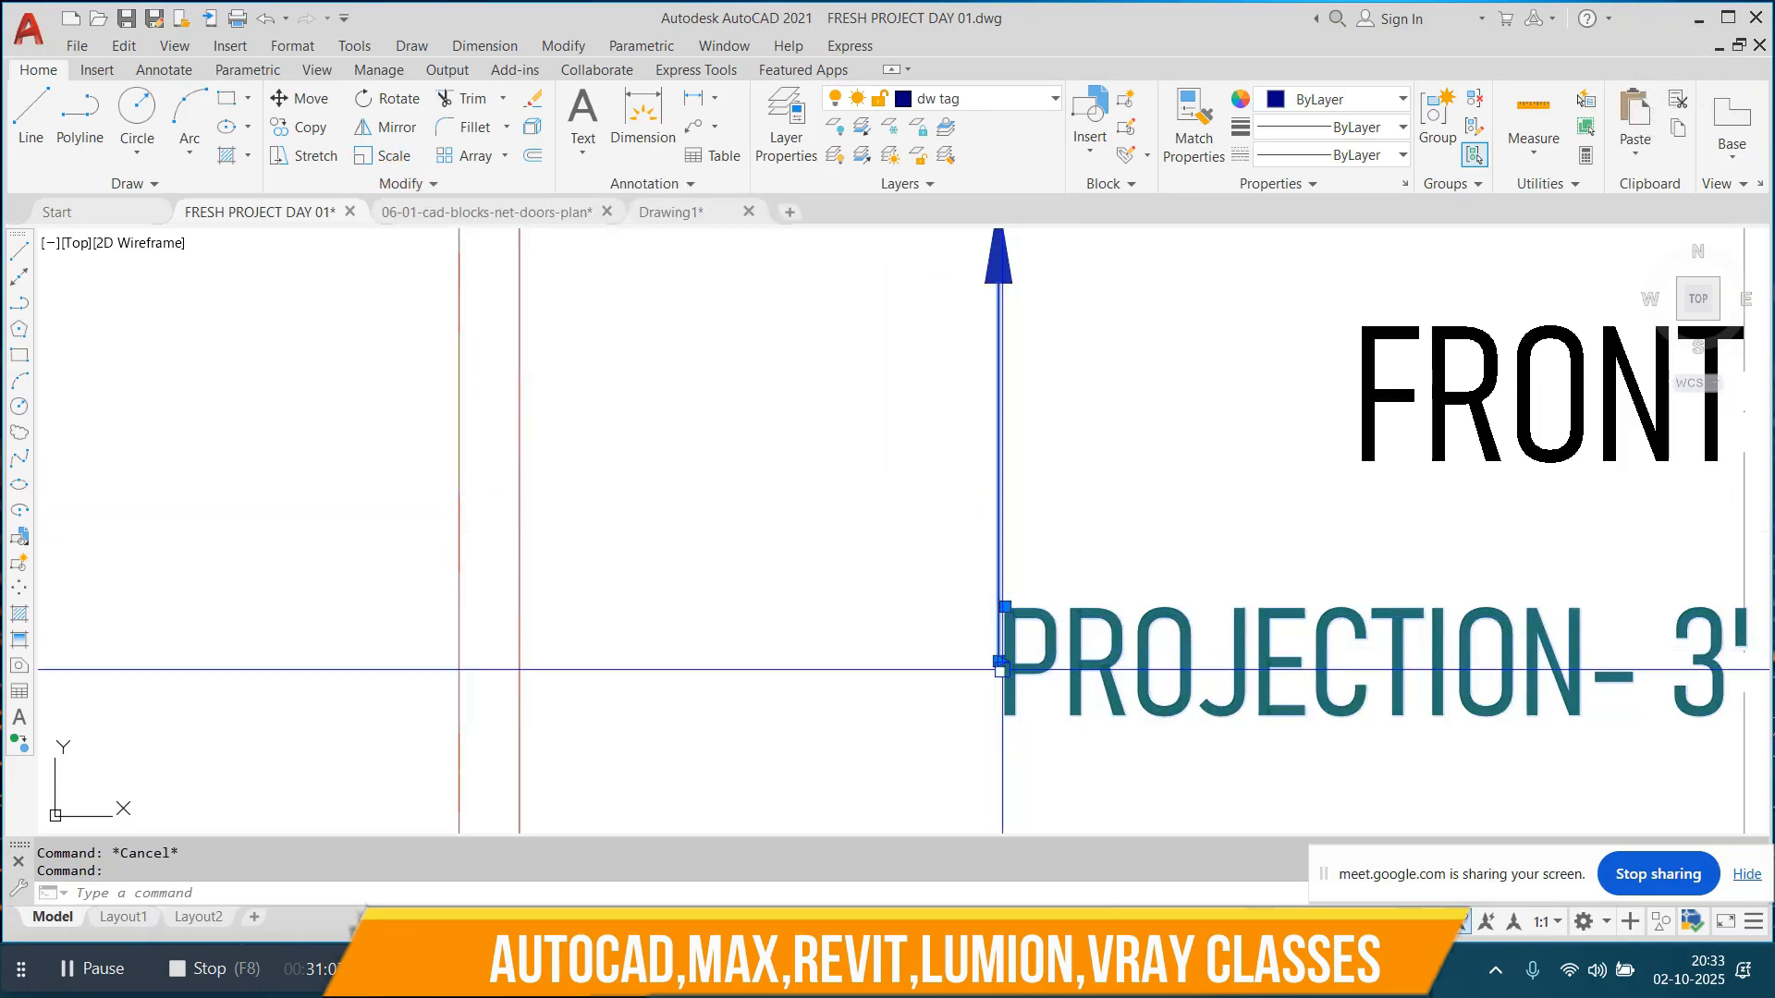
Step: Relocate the PROJECTION- 3' WIDE text to the left of the leader, outside the plan's left boundary wall
click(998, 661)
scroll(819, 558, down, 3)
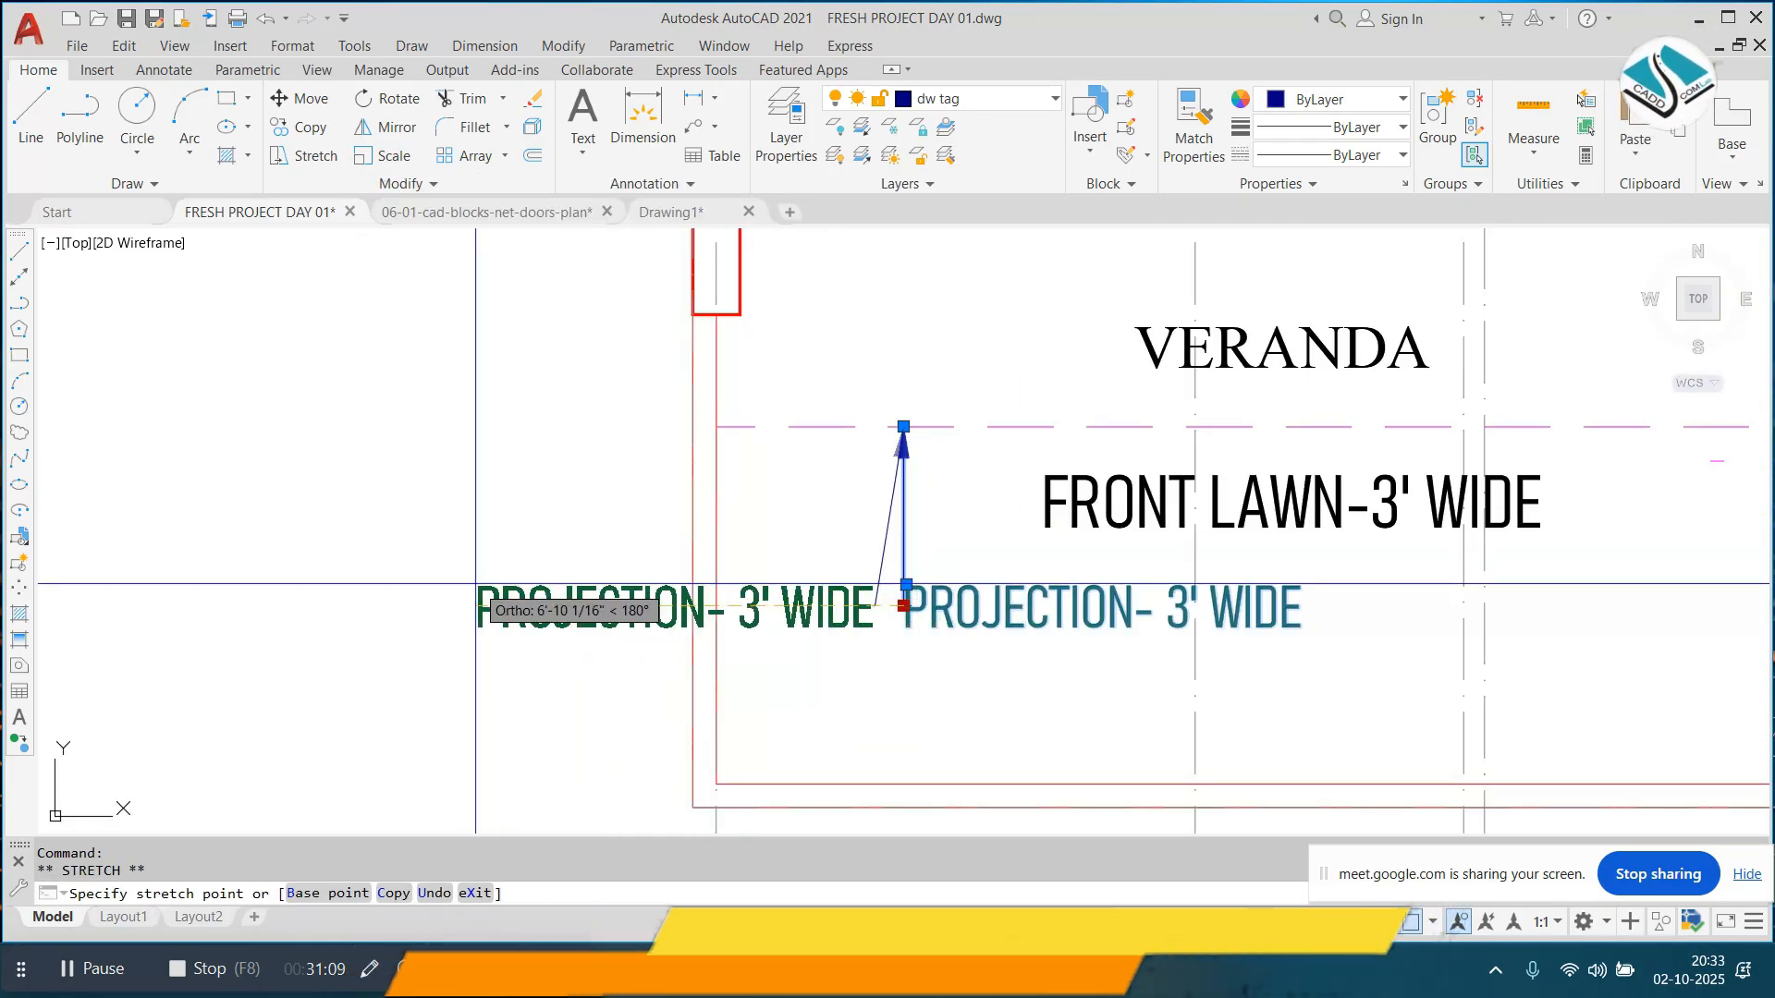
click(504, 598)
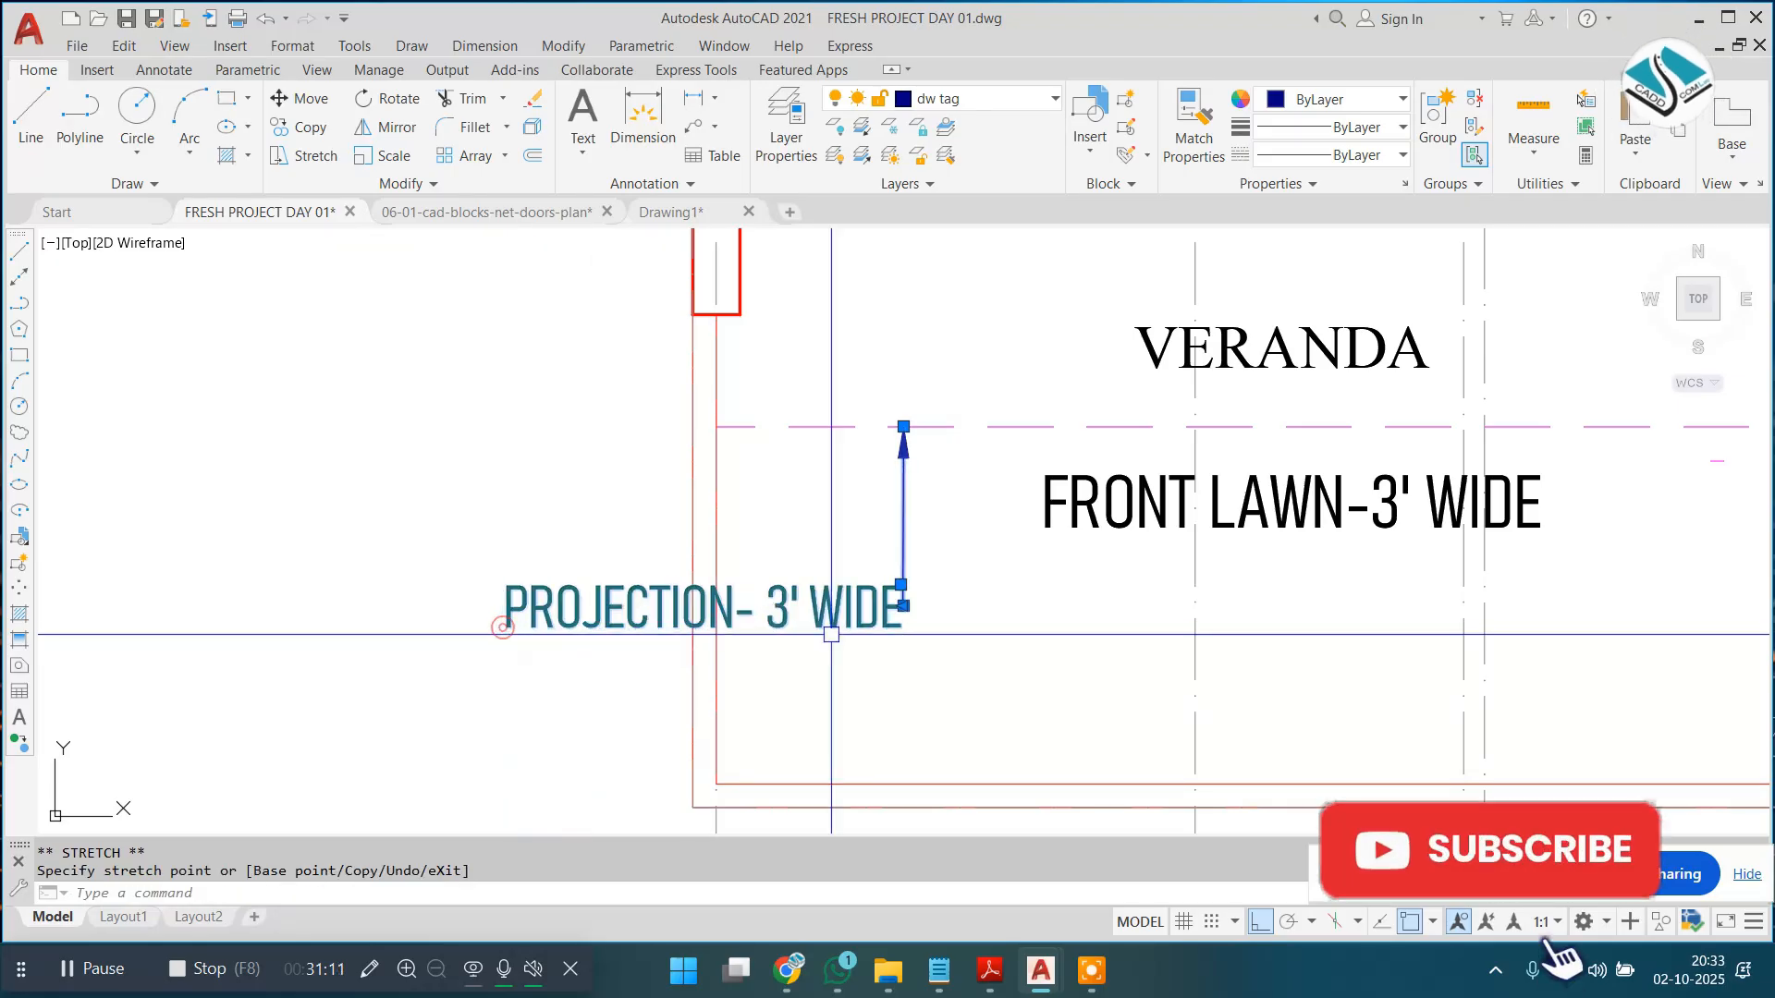
scroll(919, 590, up, 3)
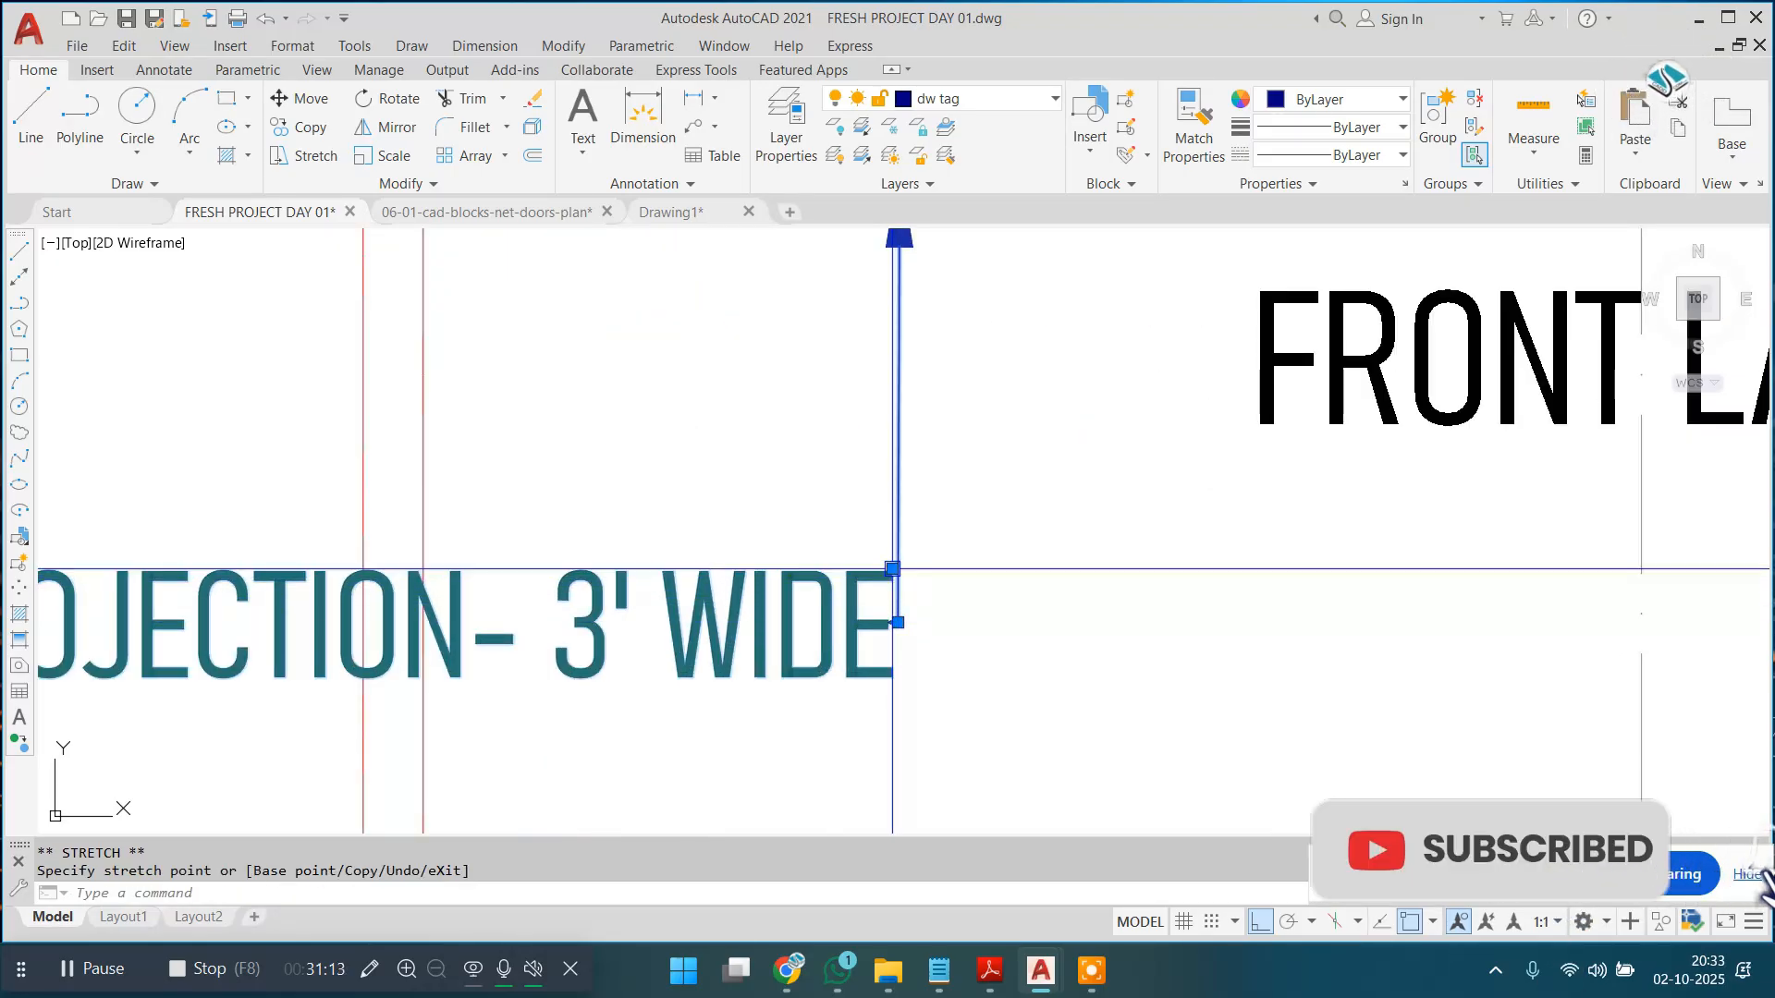
click(892, 569)
middle_drag(567, 562, 891, 536)
scroll(889, 536, down, 2)
click(606, 539)
scroll(631, 568, up, 6)
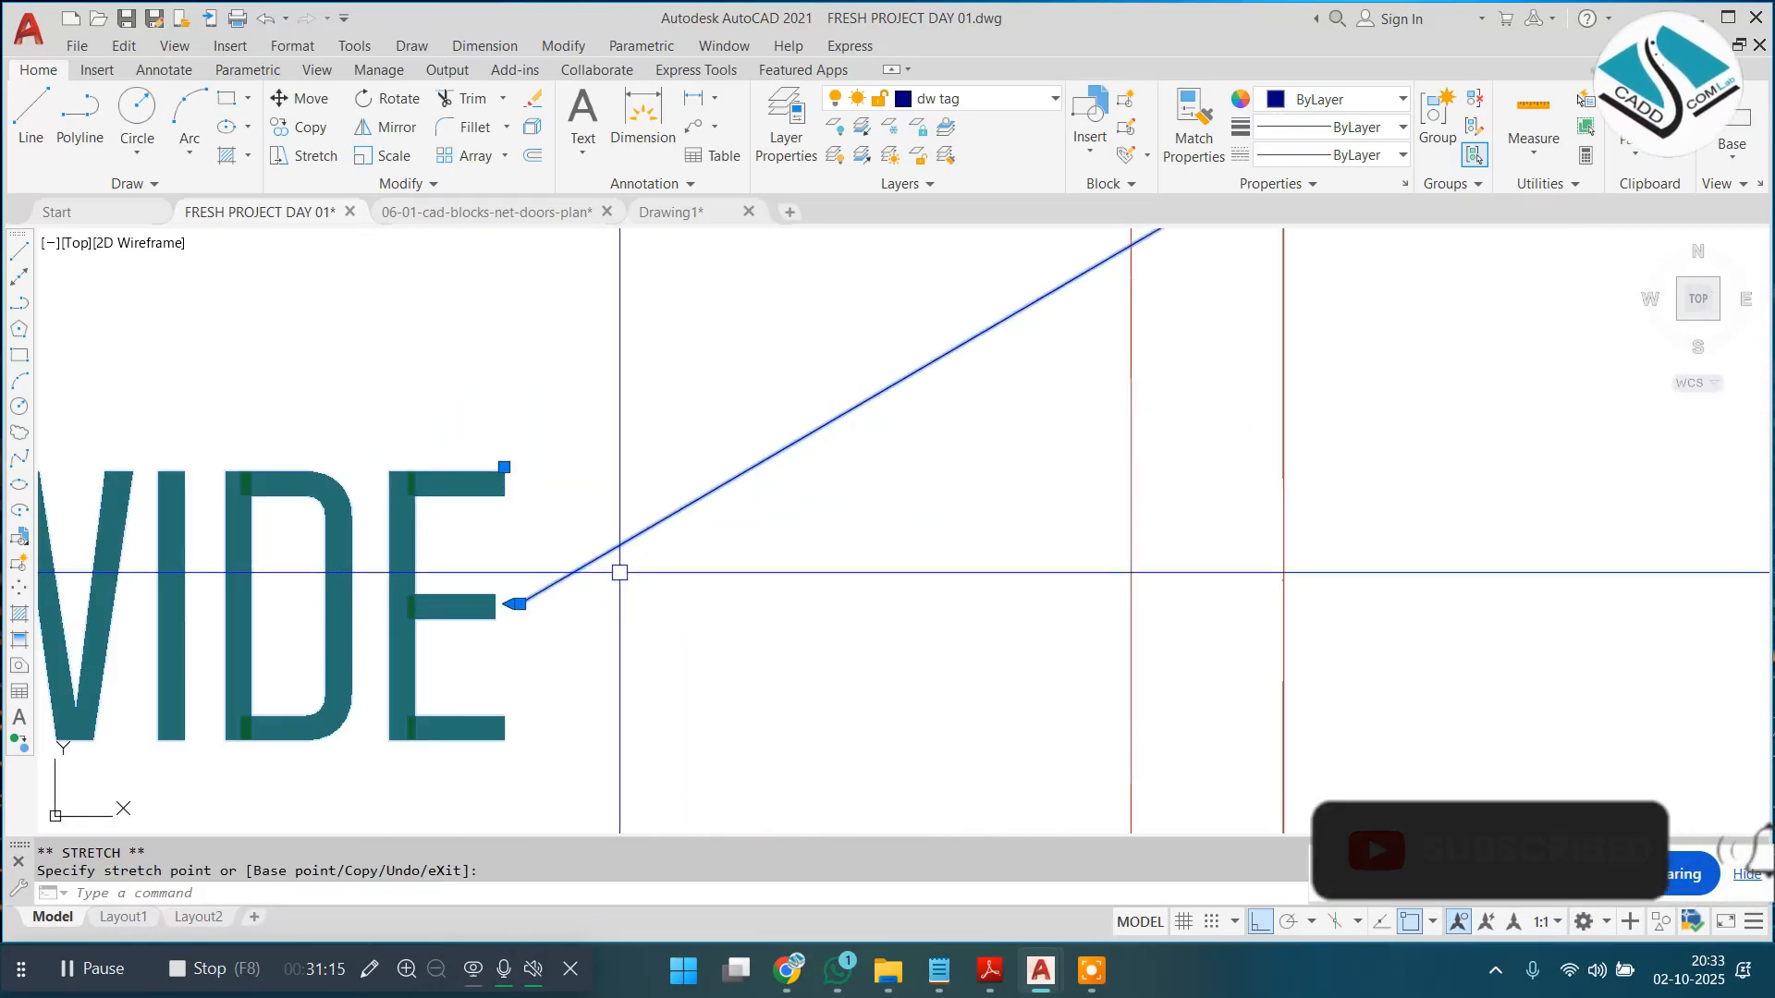
Step: Lengthen the leader's horizontal landing and shift its bend directly below the arrowhead, making a right-angled leader
scroll(510, 603, up, 6)
scroll(552, 599, down, 4)
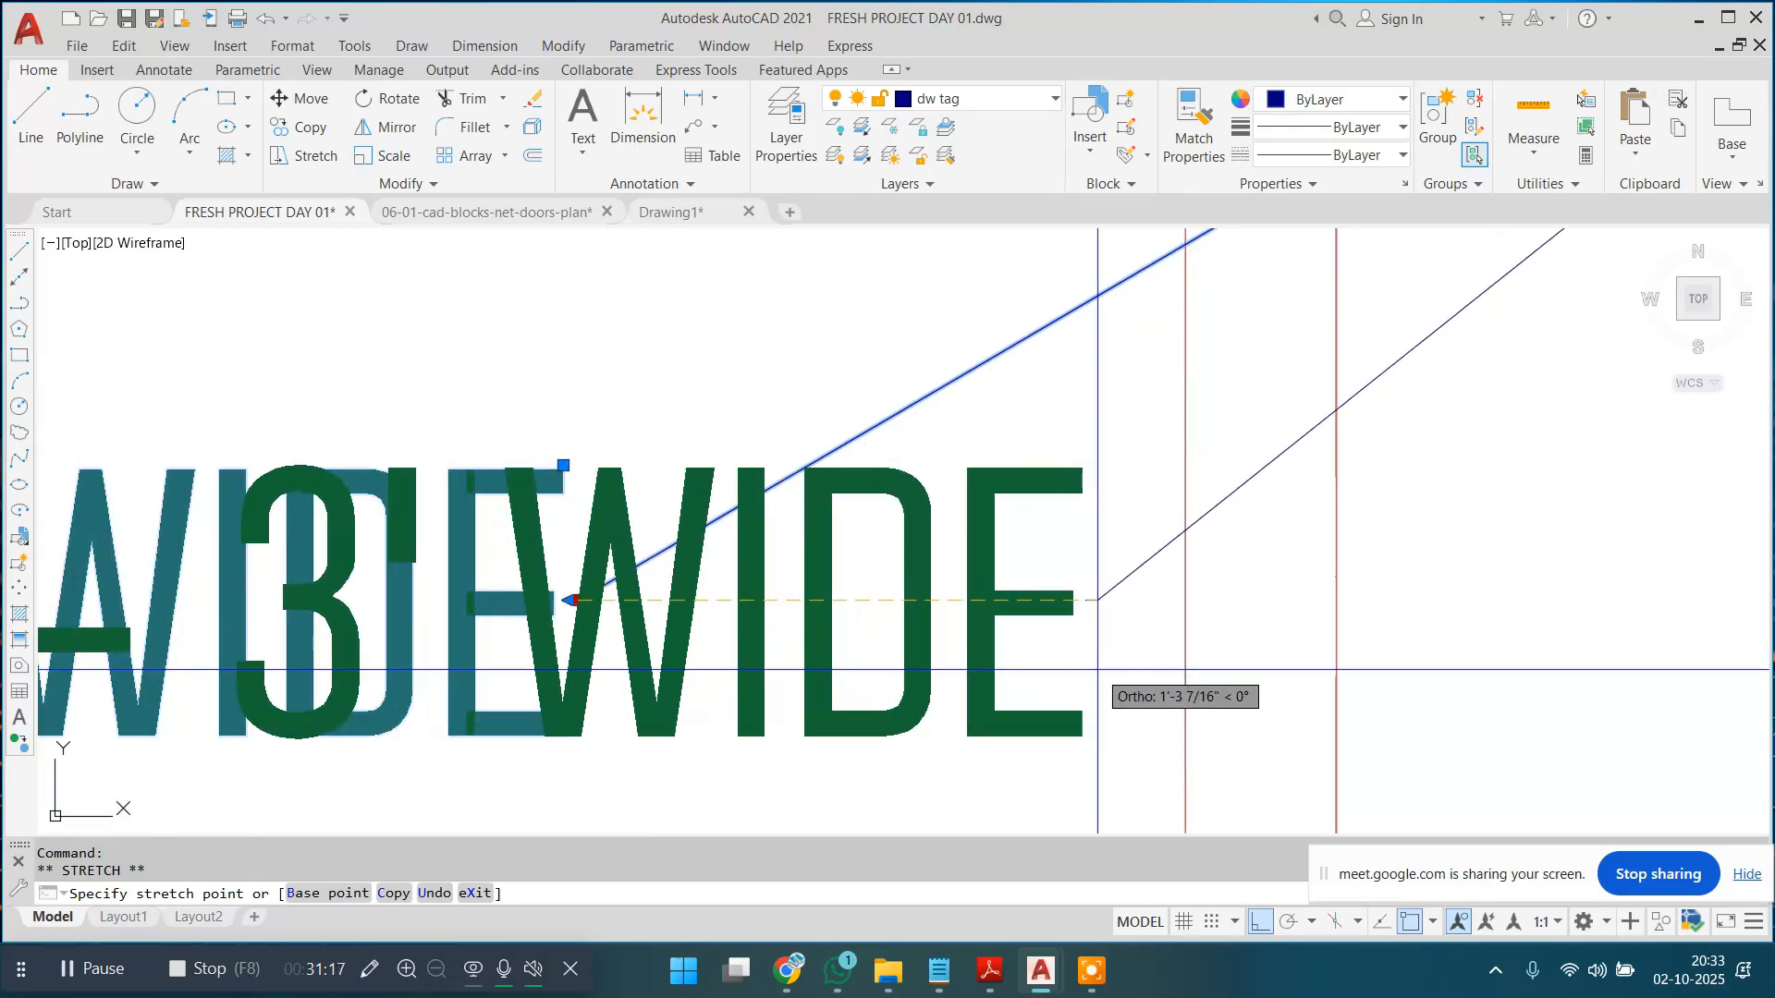
scroll(956, 598, up, 2)
scroll(957, 598, up, 4)
scroll(1023, 586, down, 8)
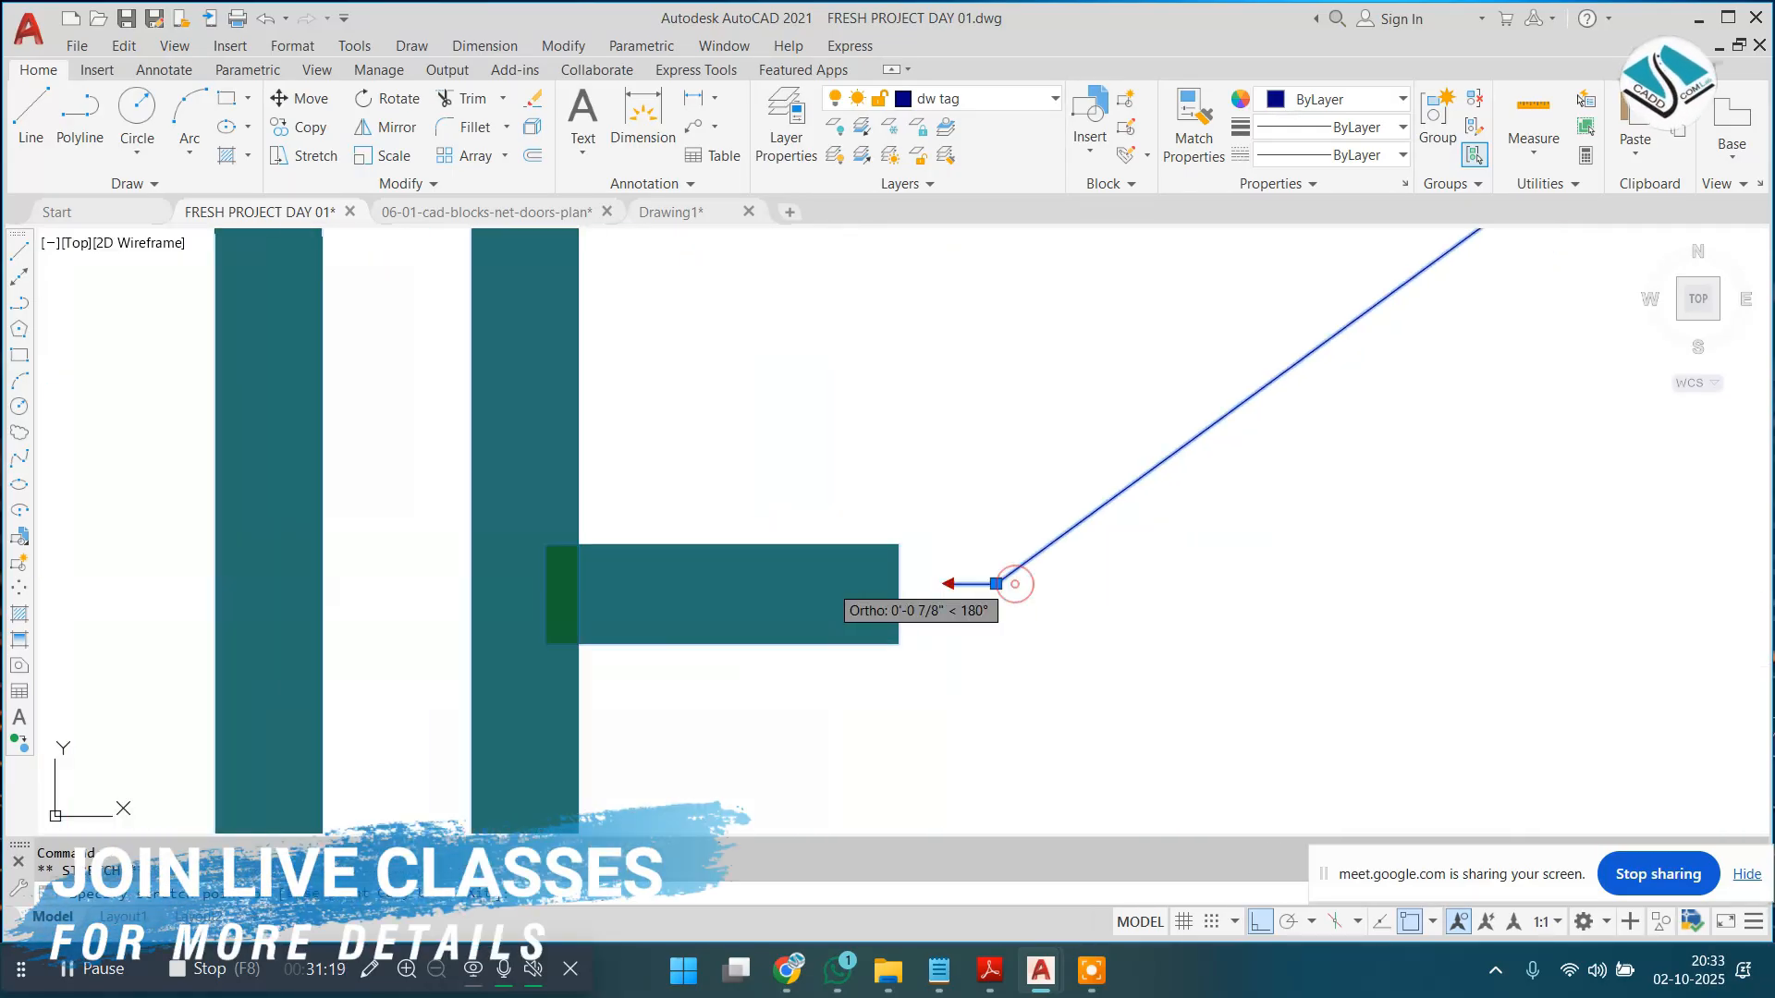
scroll(1076, 626, down, 6)
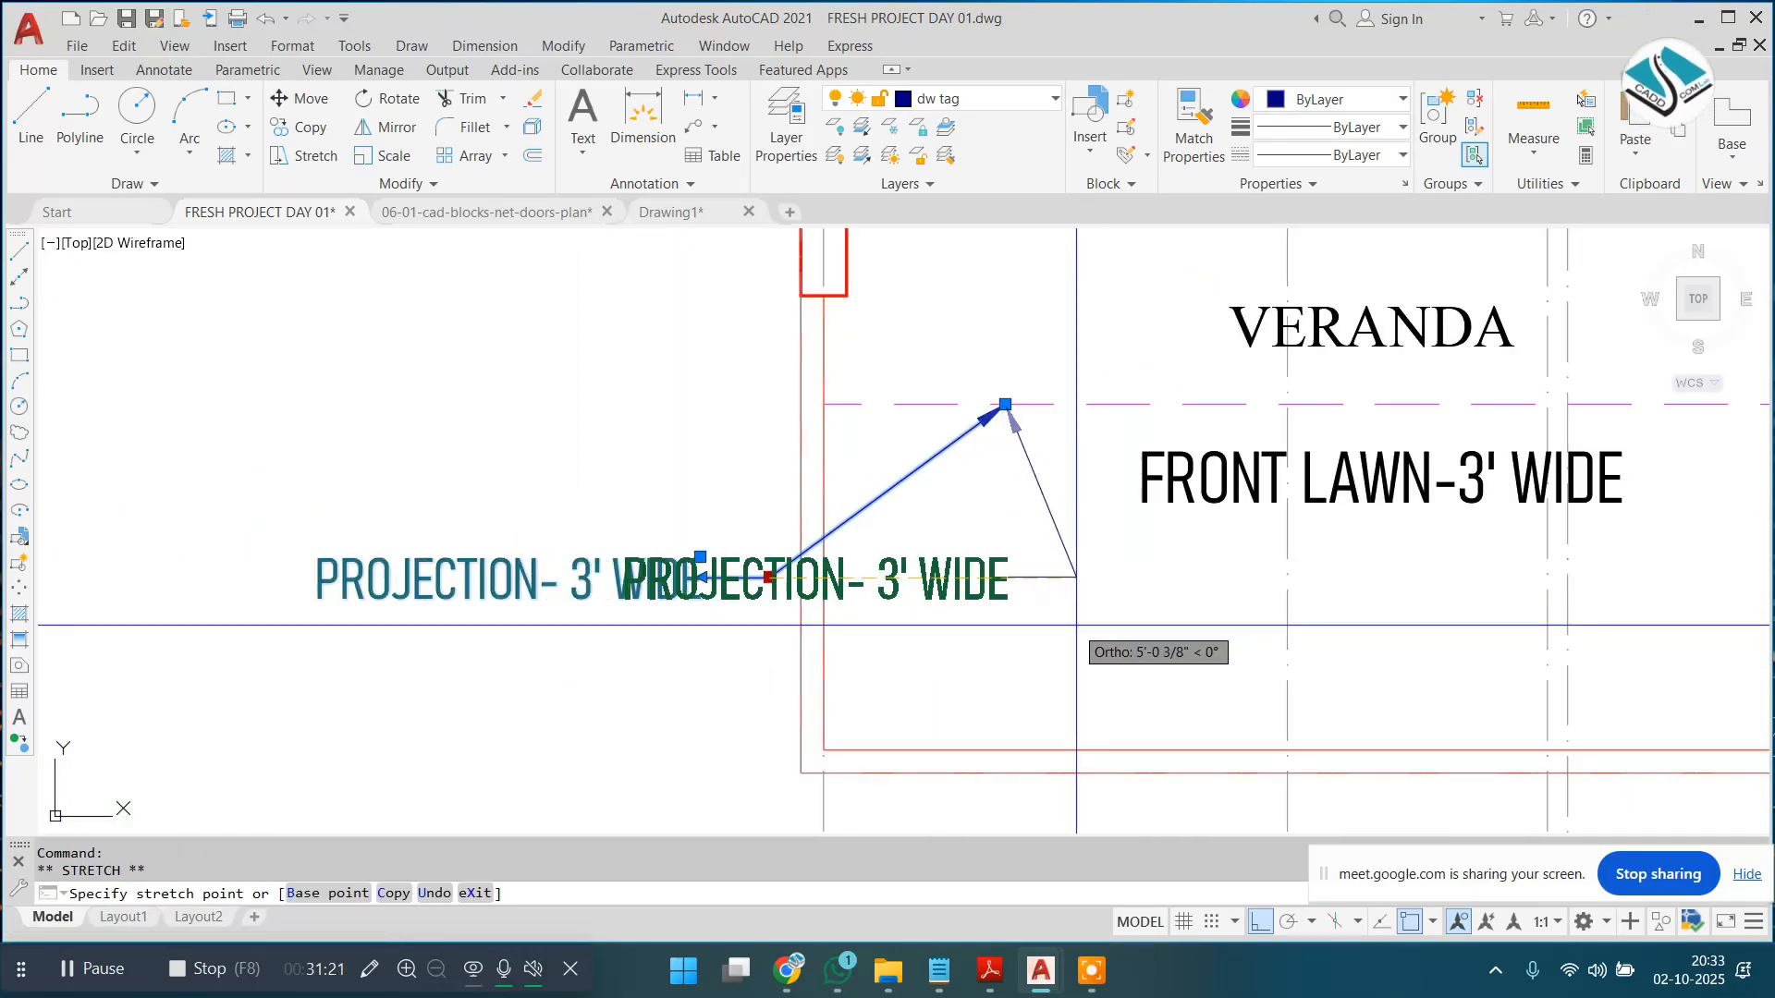
scroll(973, 603, up, 5)
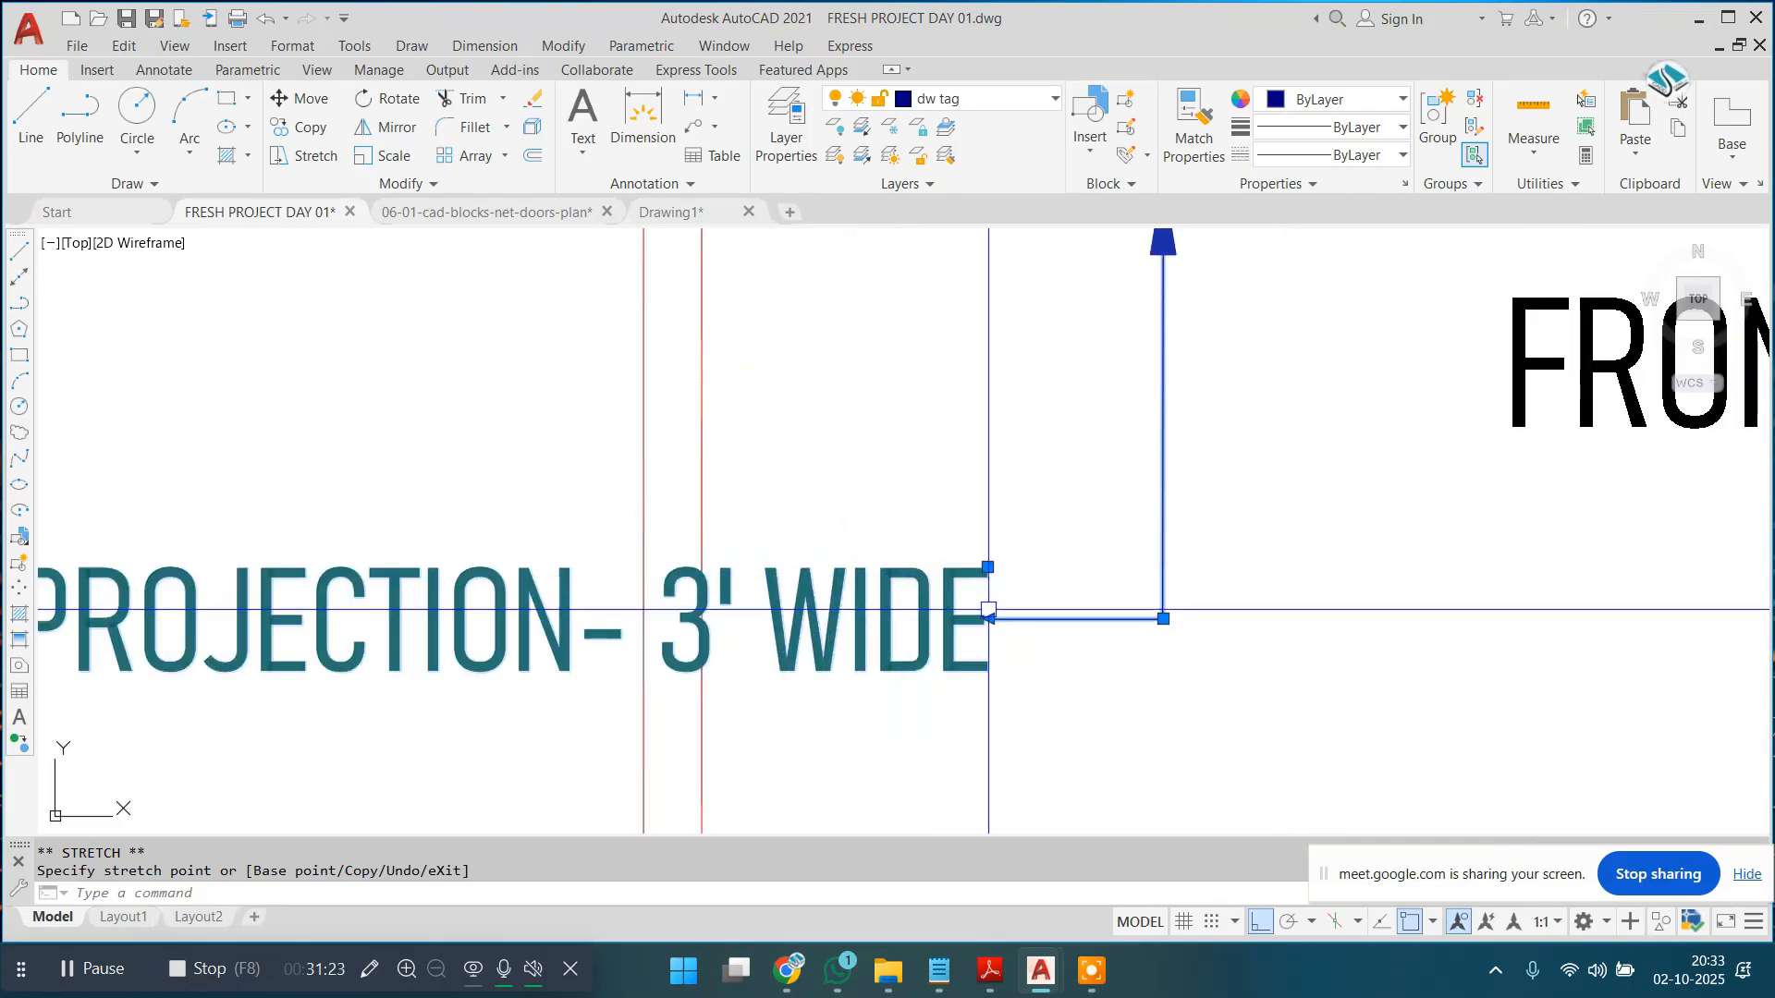
scroll(832, 624, down, 3)
key(Escape)
scroll(1144, 615, down, 5)
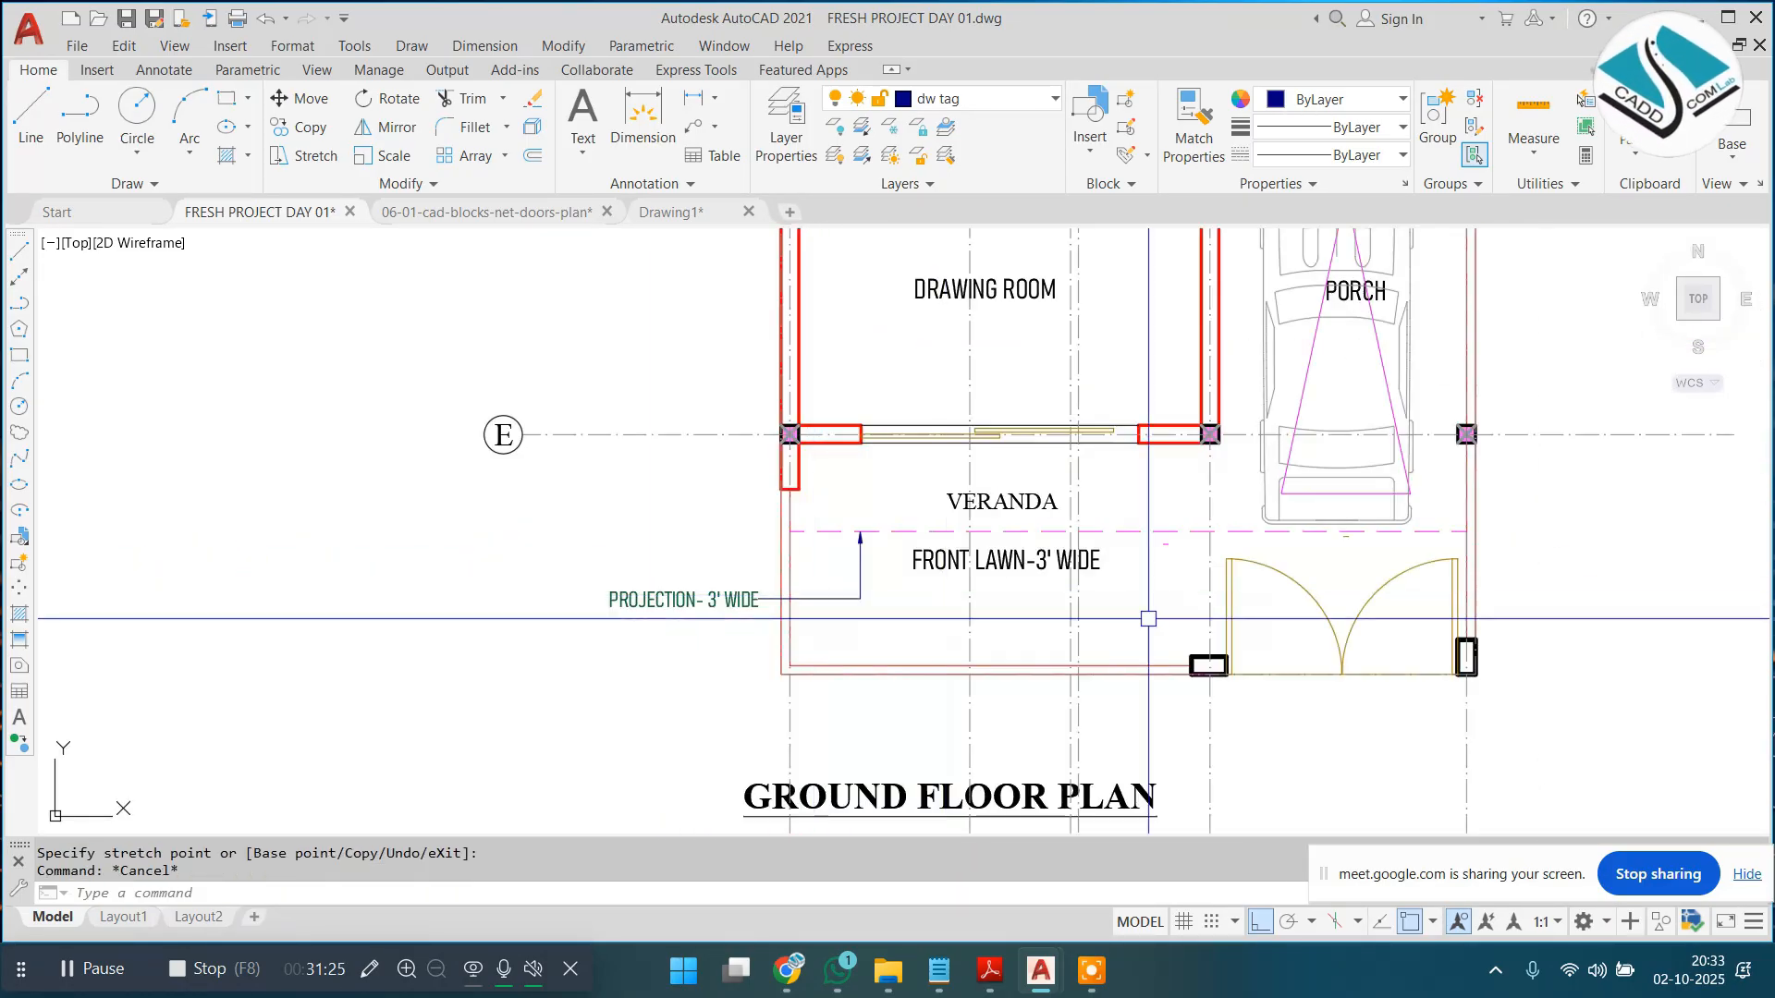
scroll(828, 571, up, 2)
scroll(734, 504, down, 2)
scroll(889, 572, down, 8)
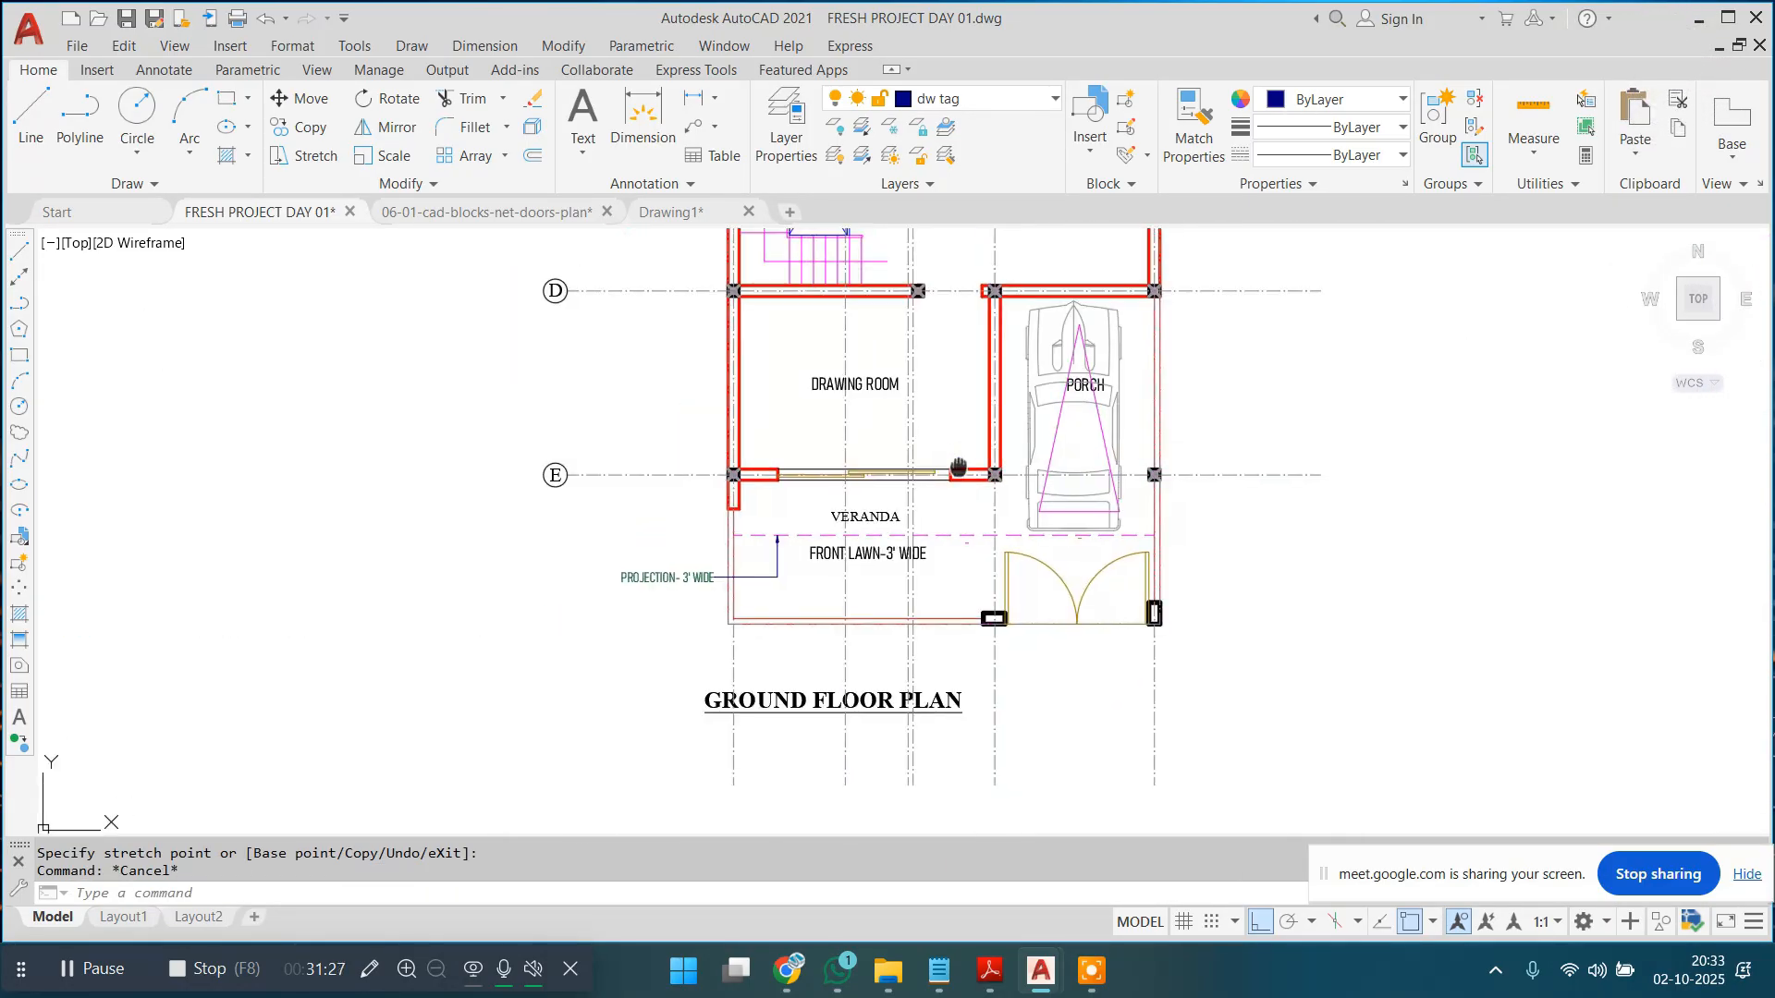
scroll(691, 586, up, 10)
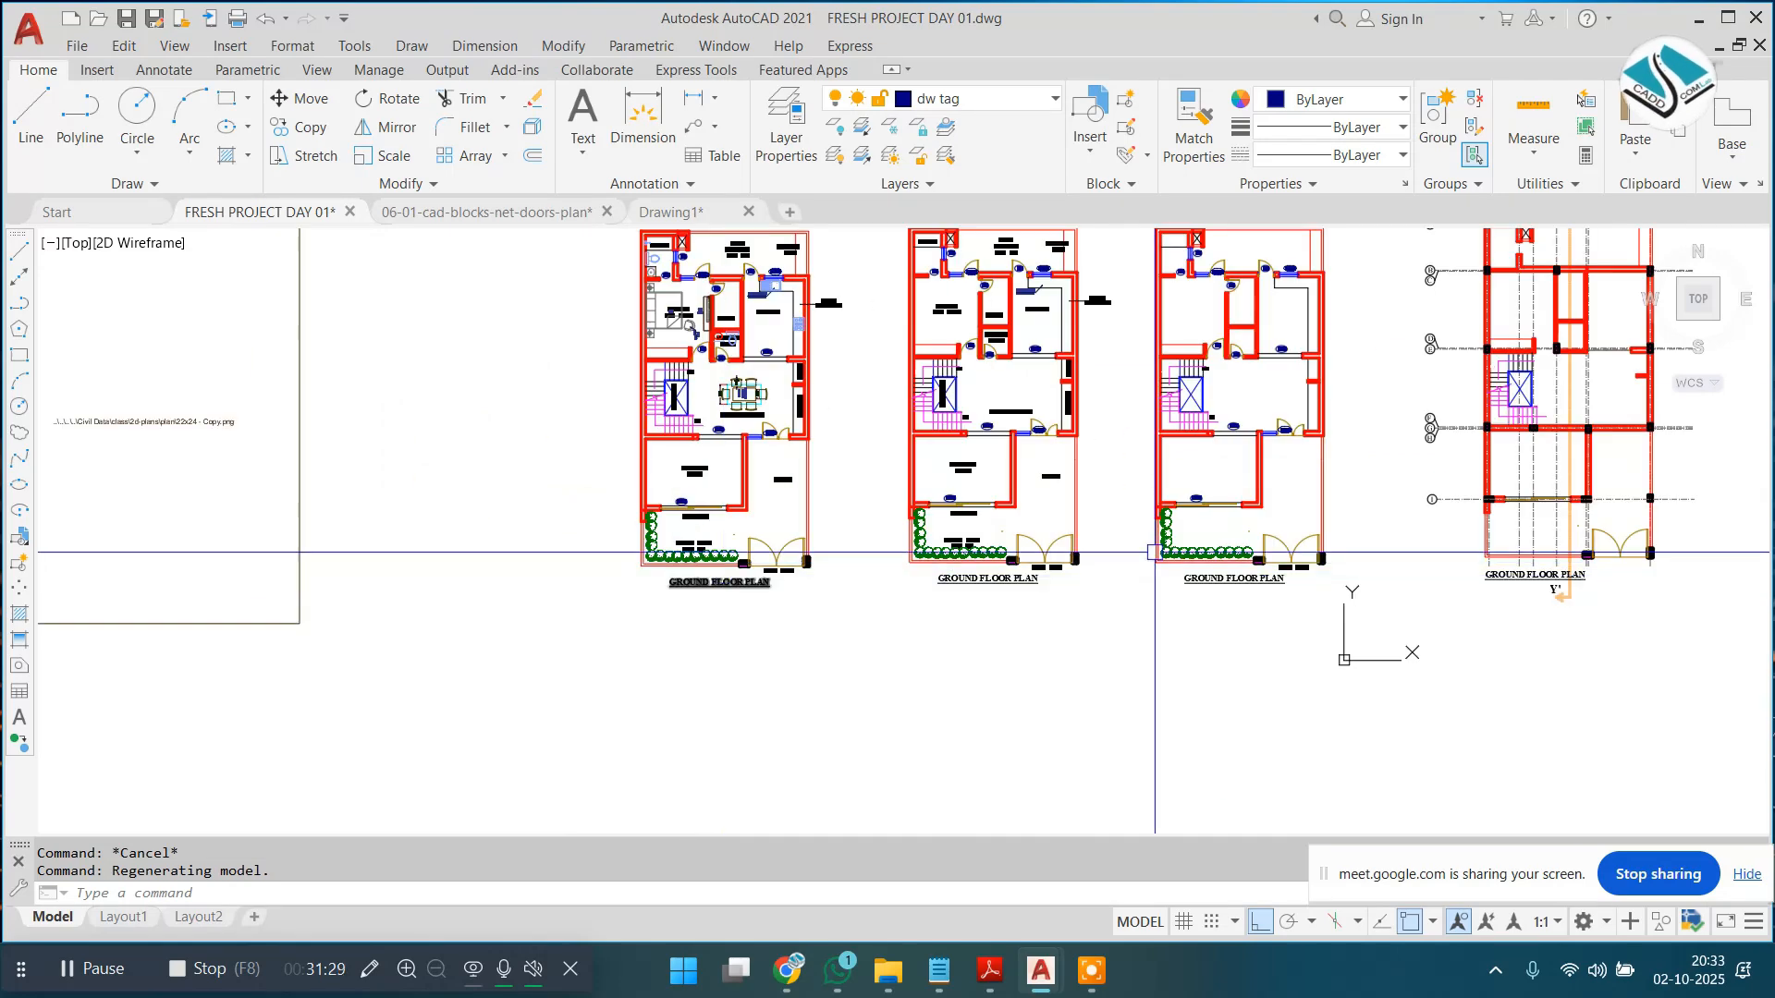
Step: Copy the L-shaped row of trees from the door & window plan into the front lawn corner of the new ground floor plan
click(1221, 448)
click(913, 588)
scroll(913, 589, down, 2)
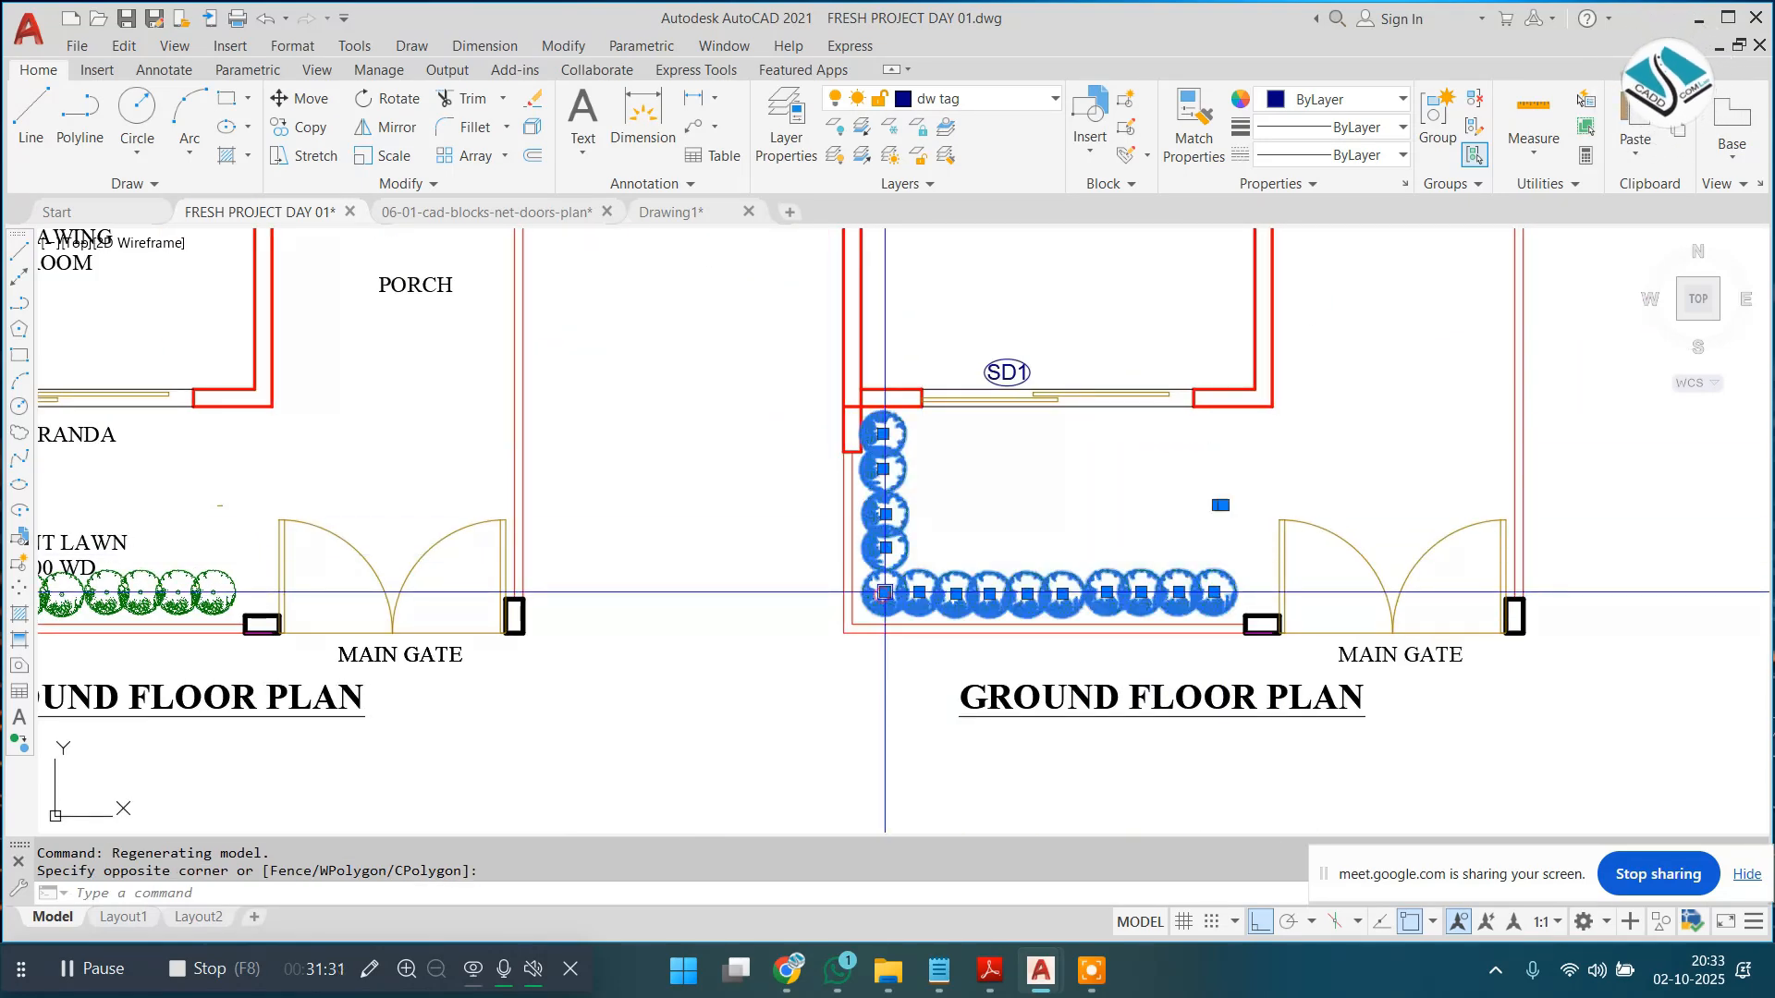
scroll(970, 584, up, 2)
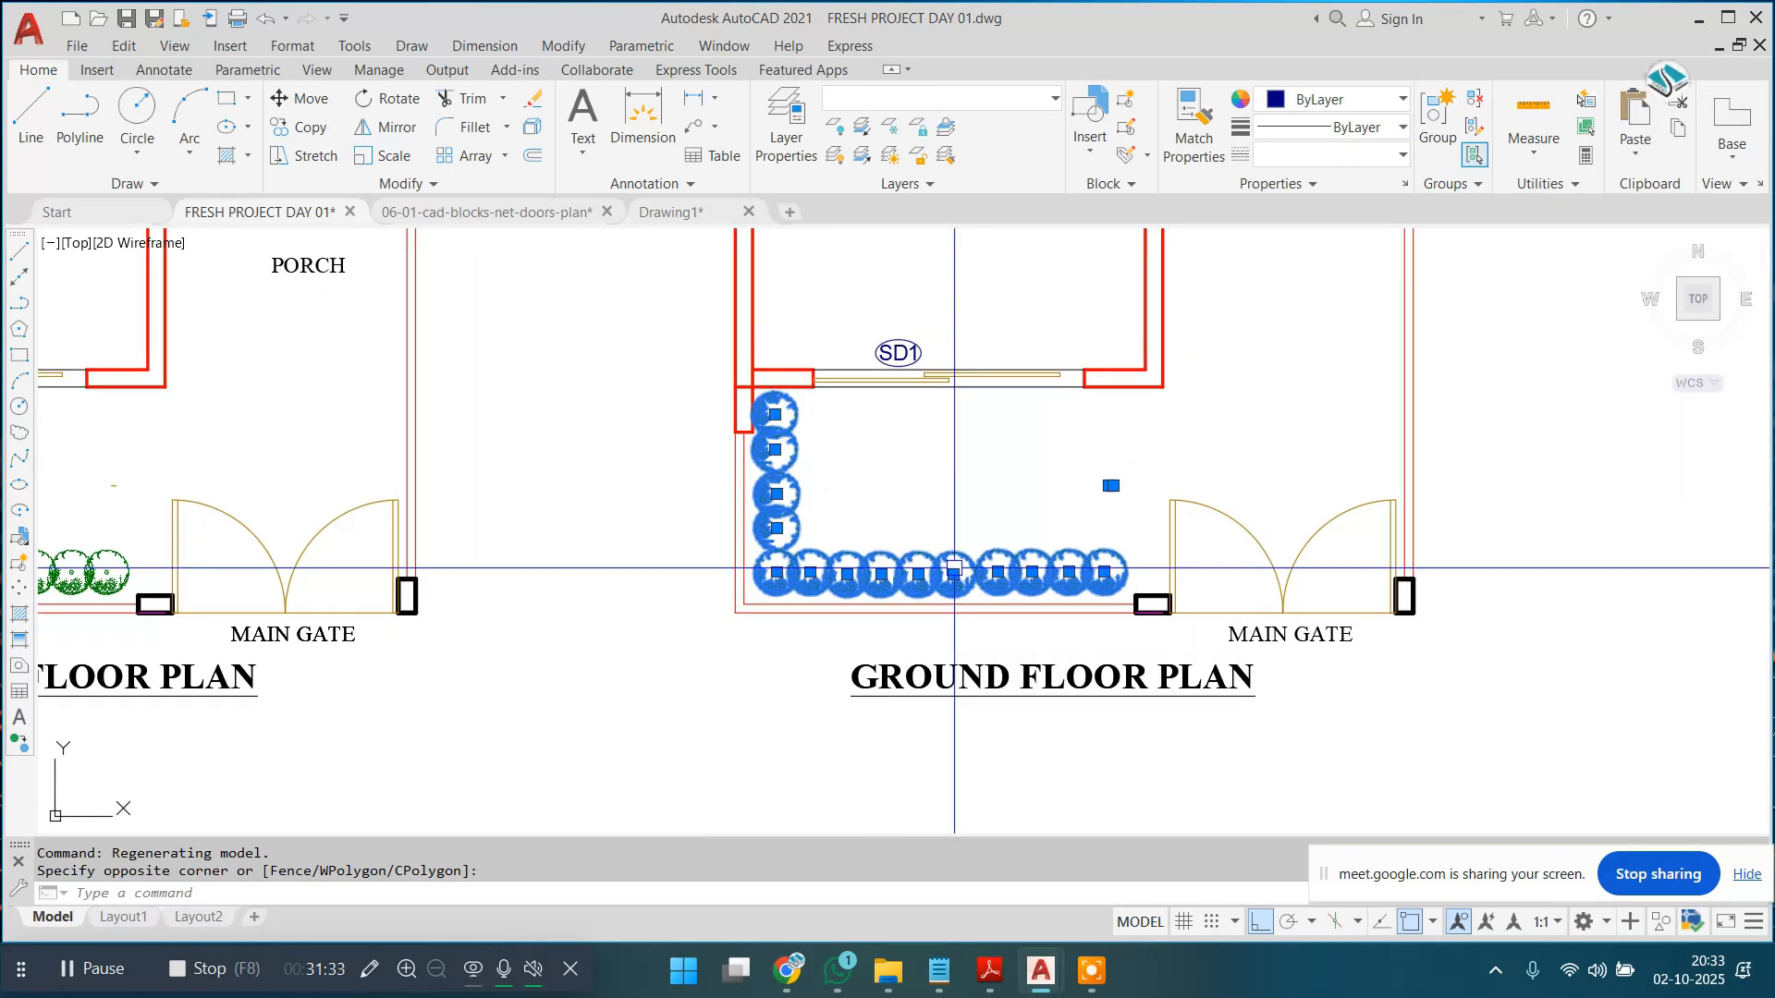
click(953, 573)
scroll(813, 586, down, 5)
scroll(924, 647, up, 6)
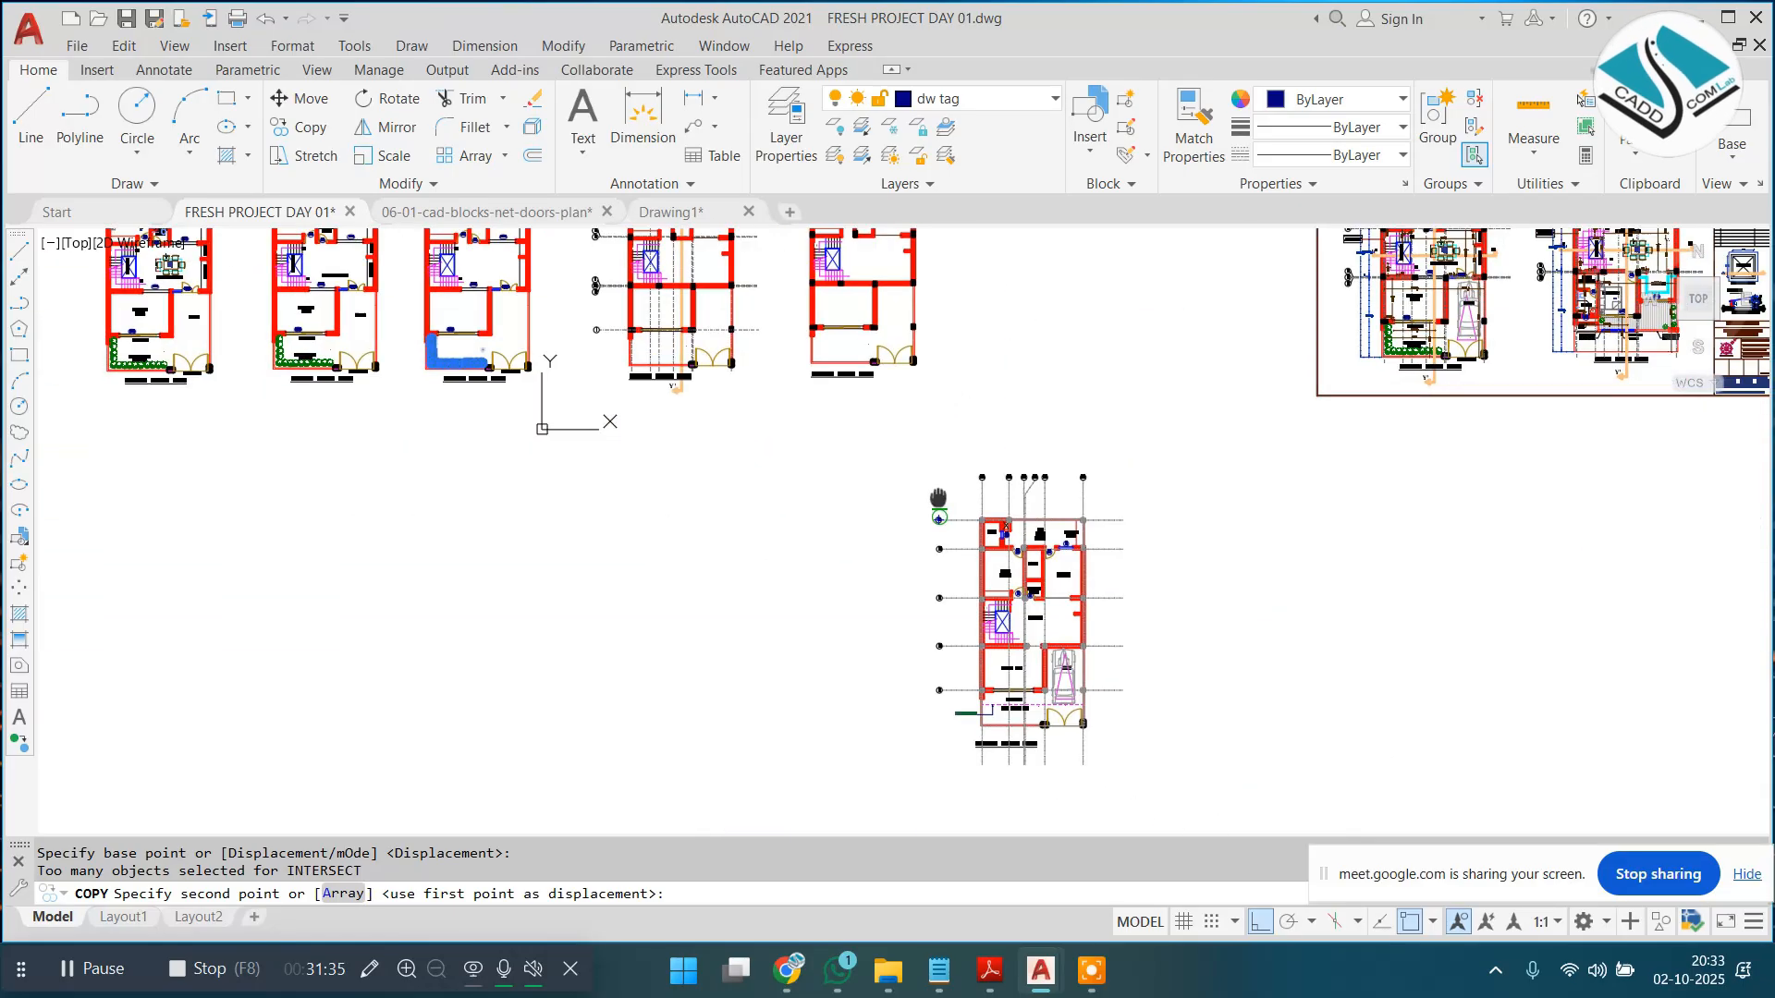
click(1260, 921)
scroll(874, 696, up, 4)
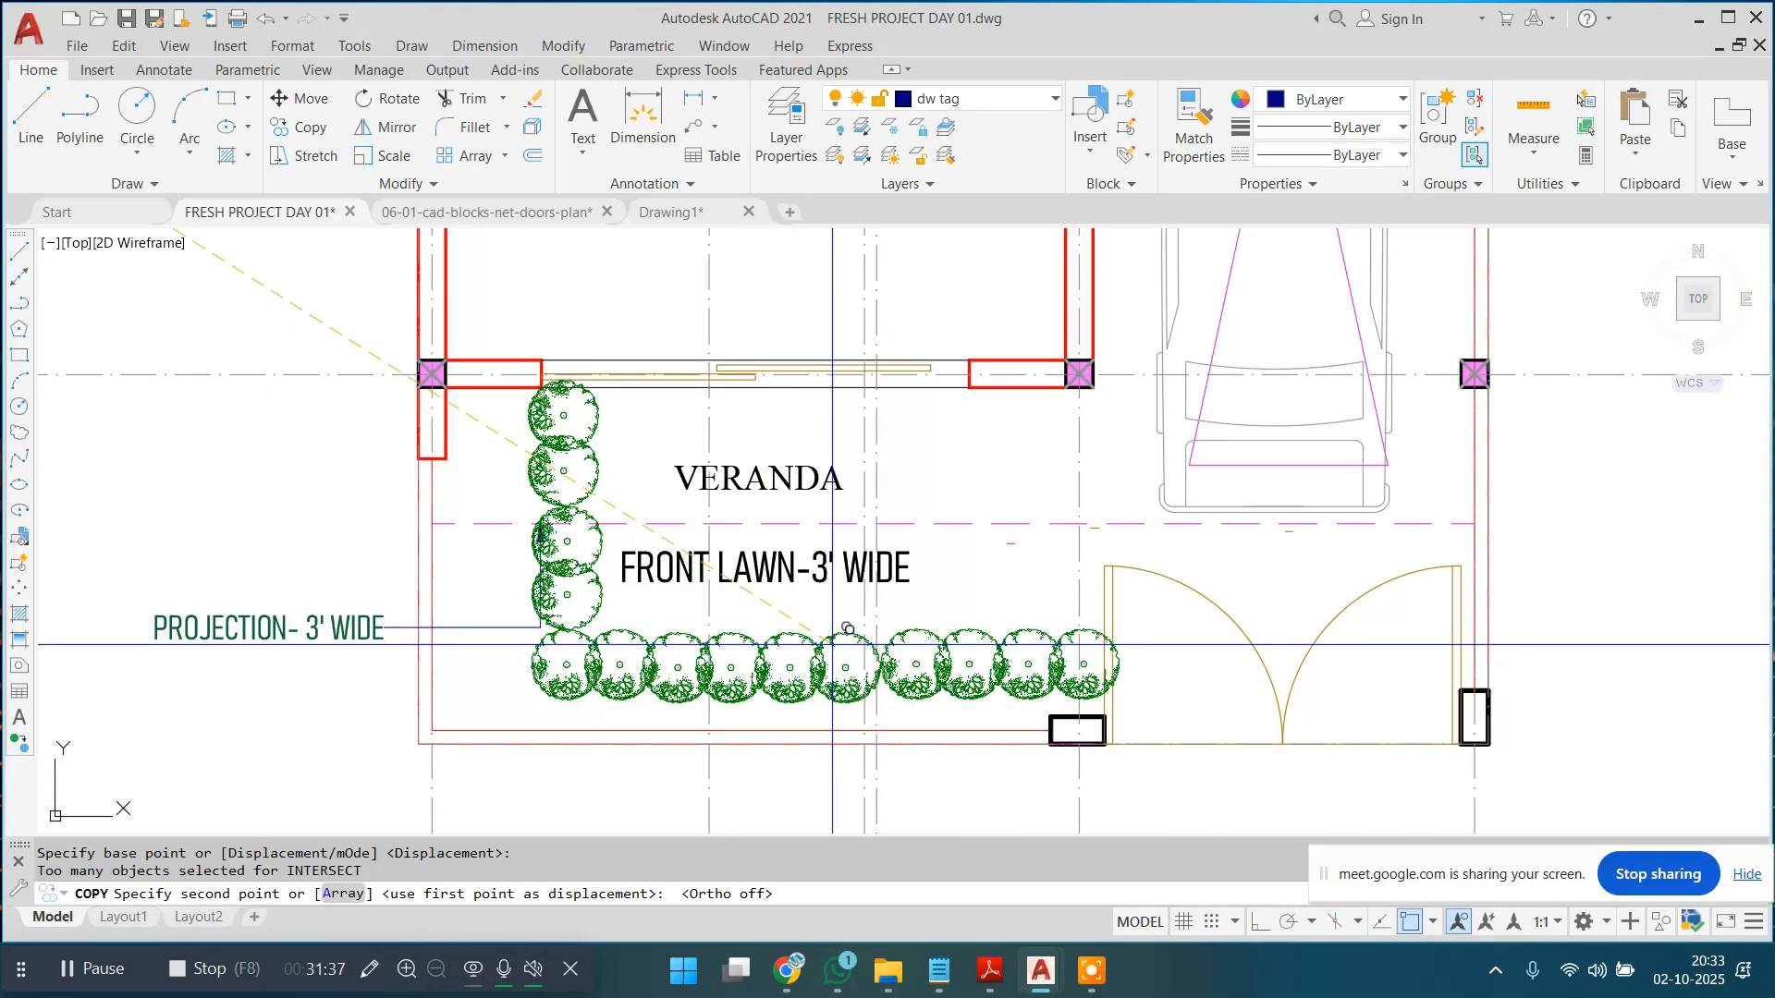
click(753, 655)
key(Escape)
key(Escape)
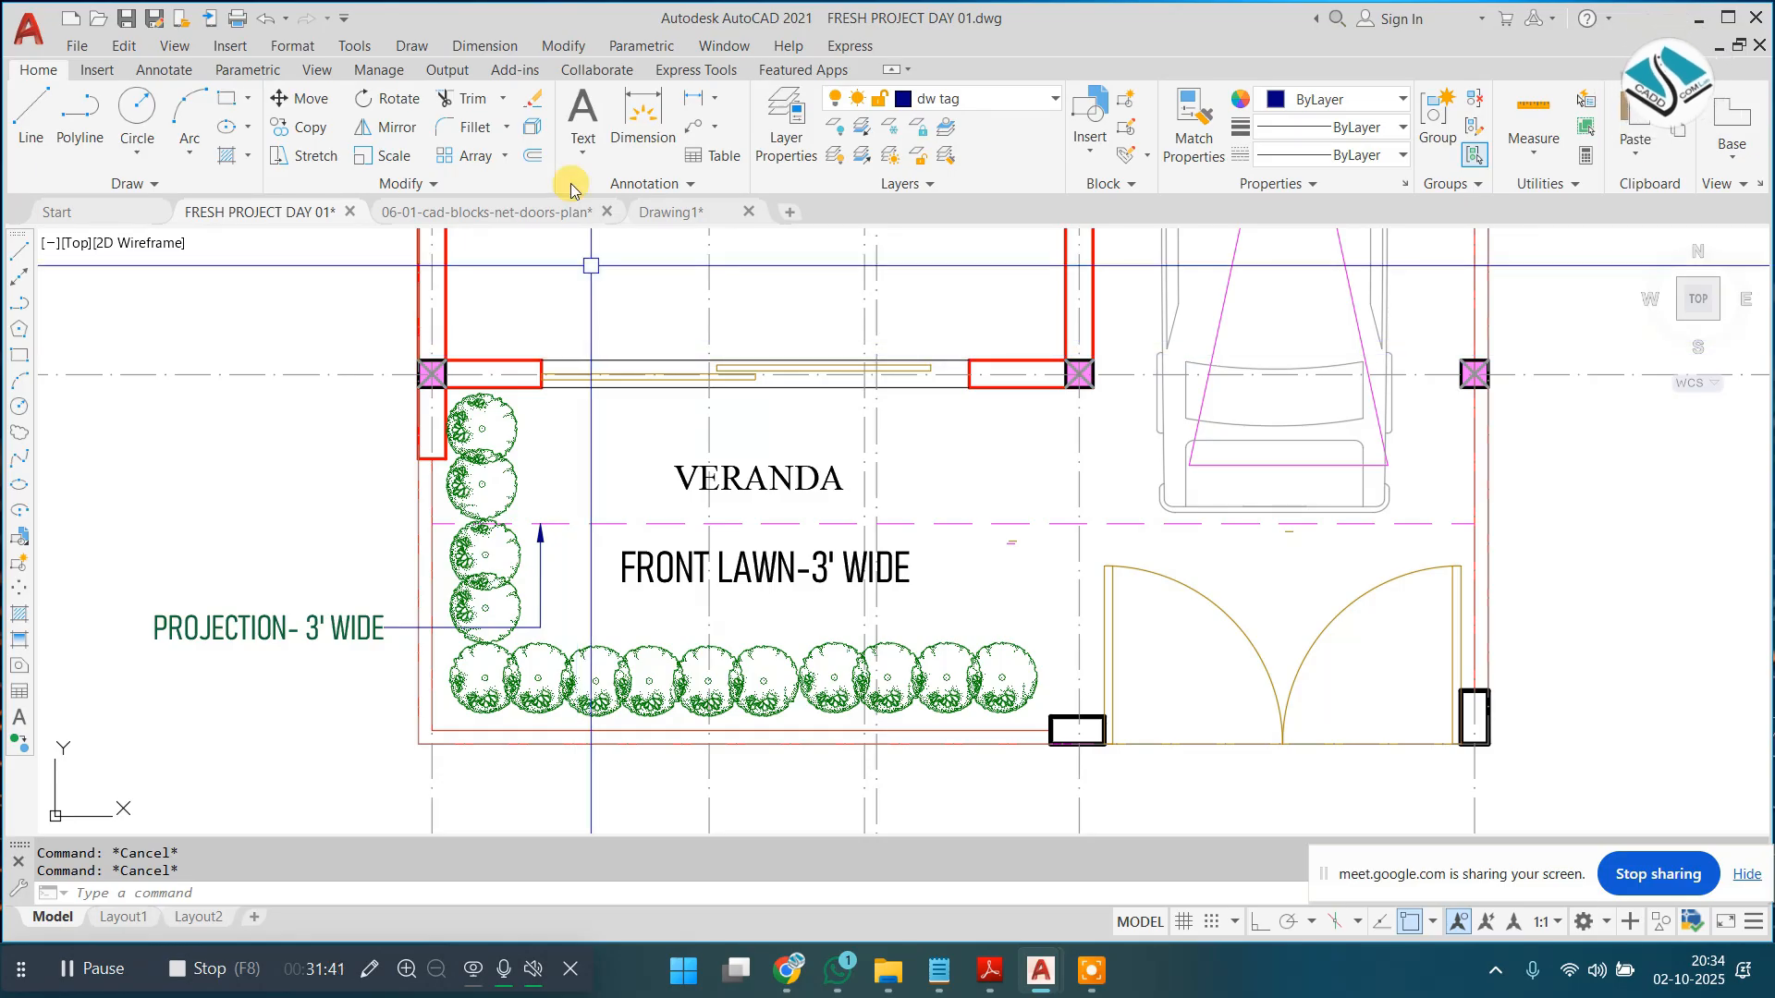
click(486, 46)
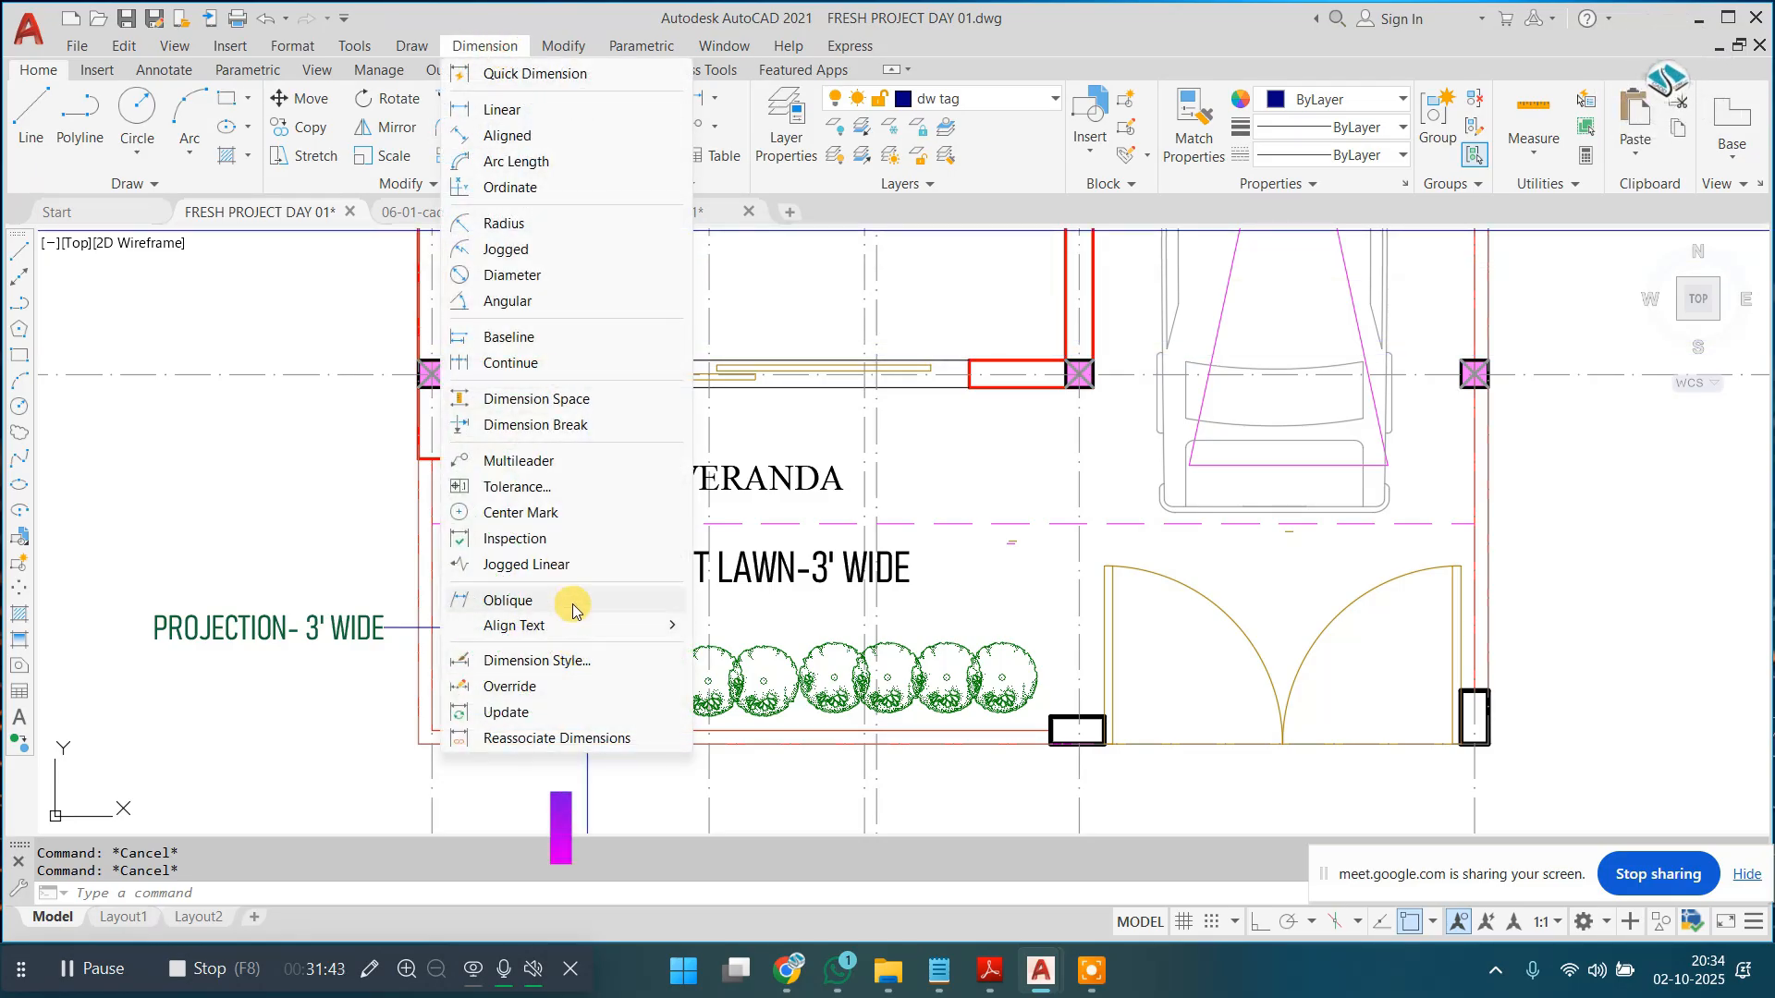
click(557, 461)
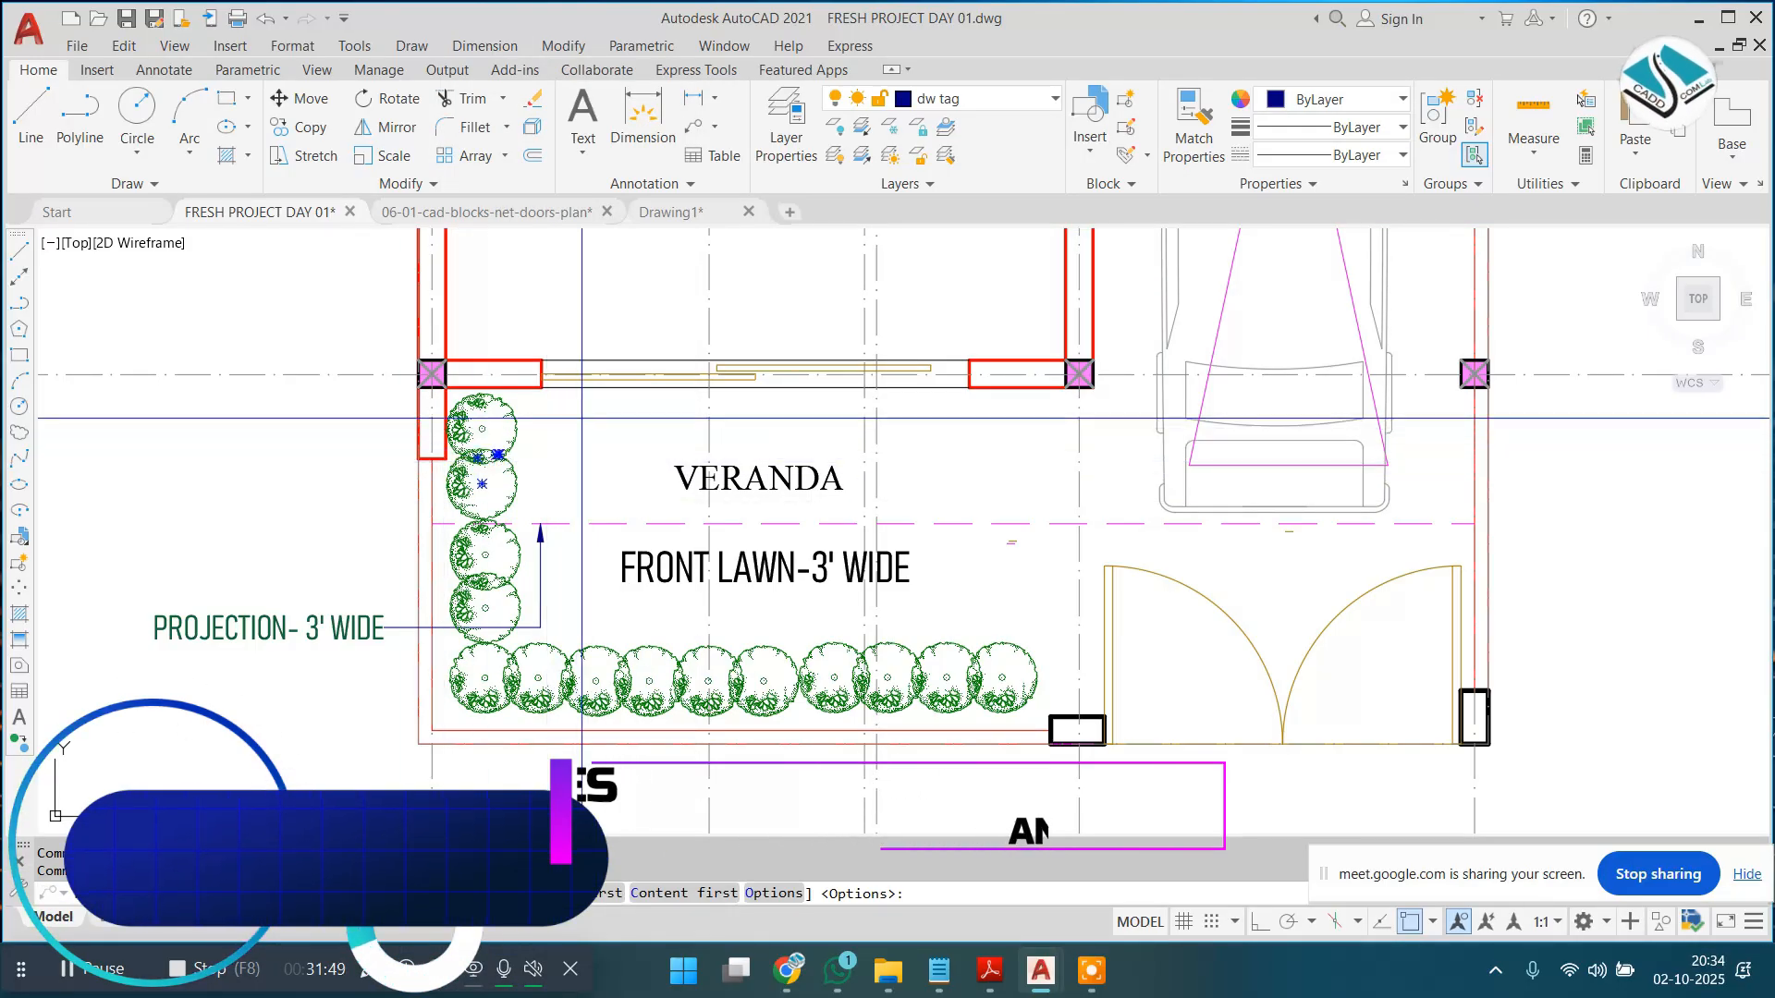
click(582, 412)
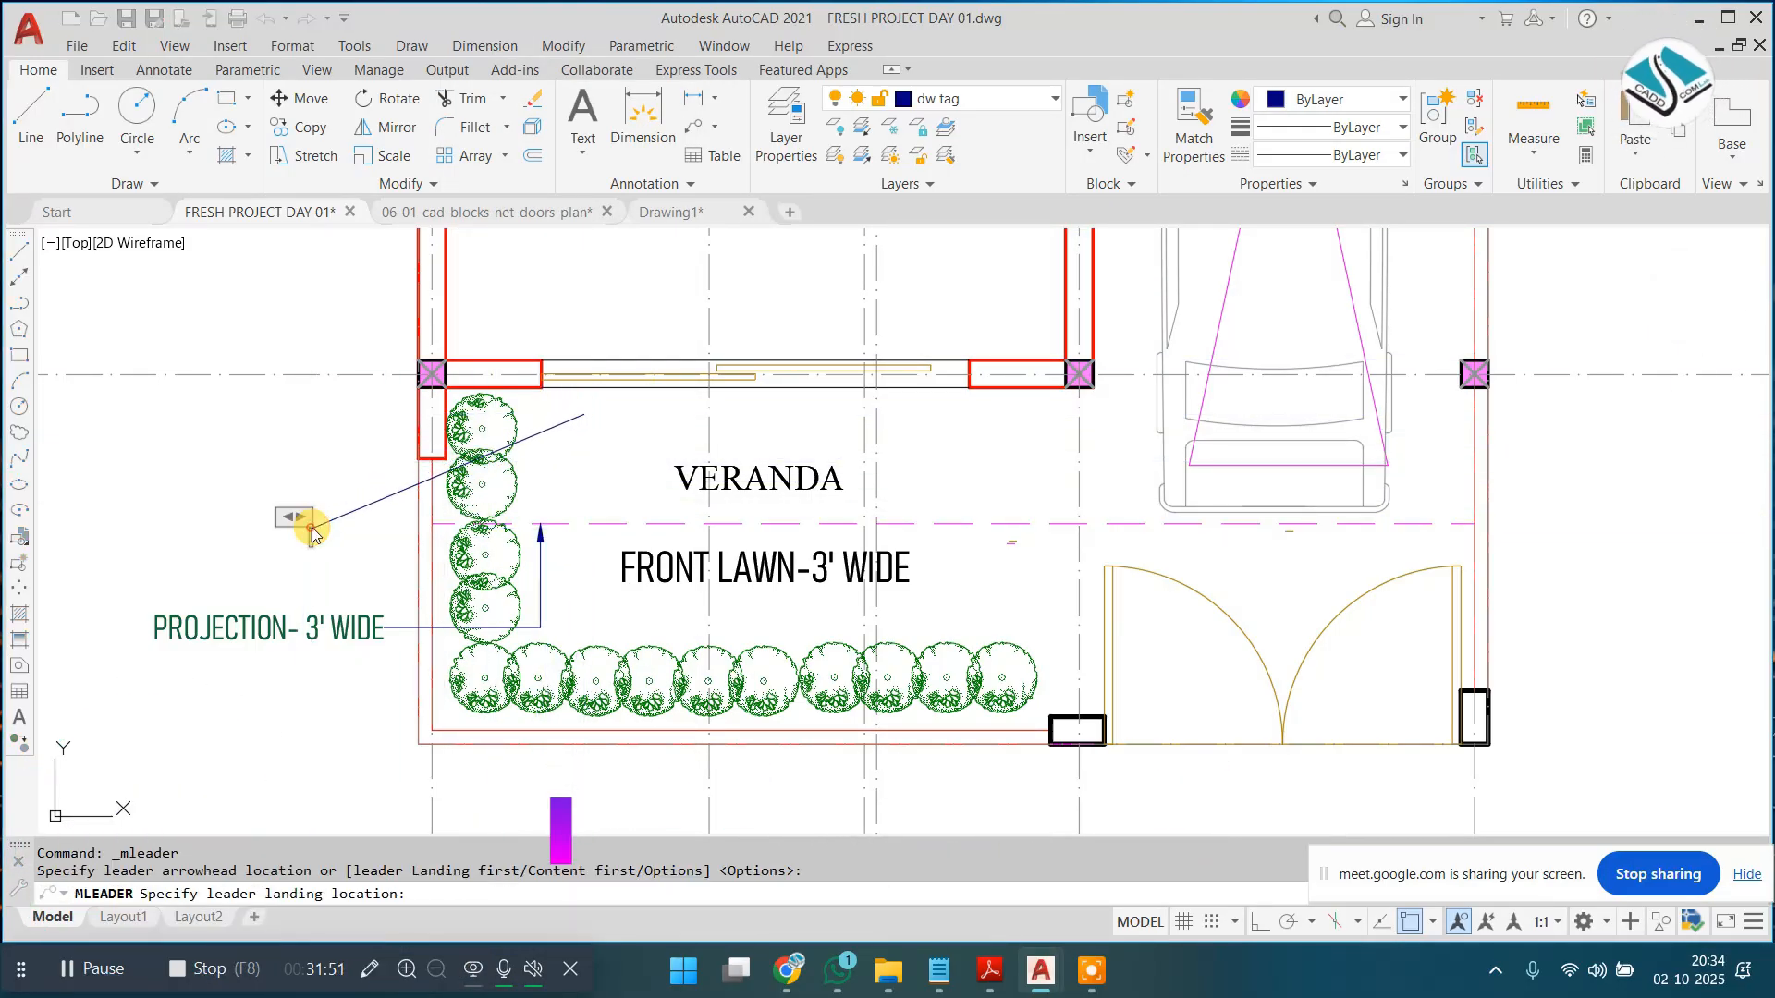
click(313, 527)
scroll(654, 400, up, 8)
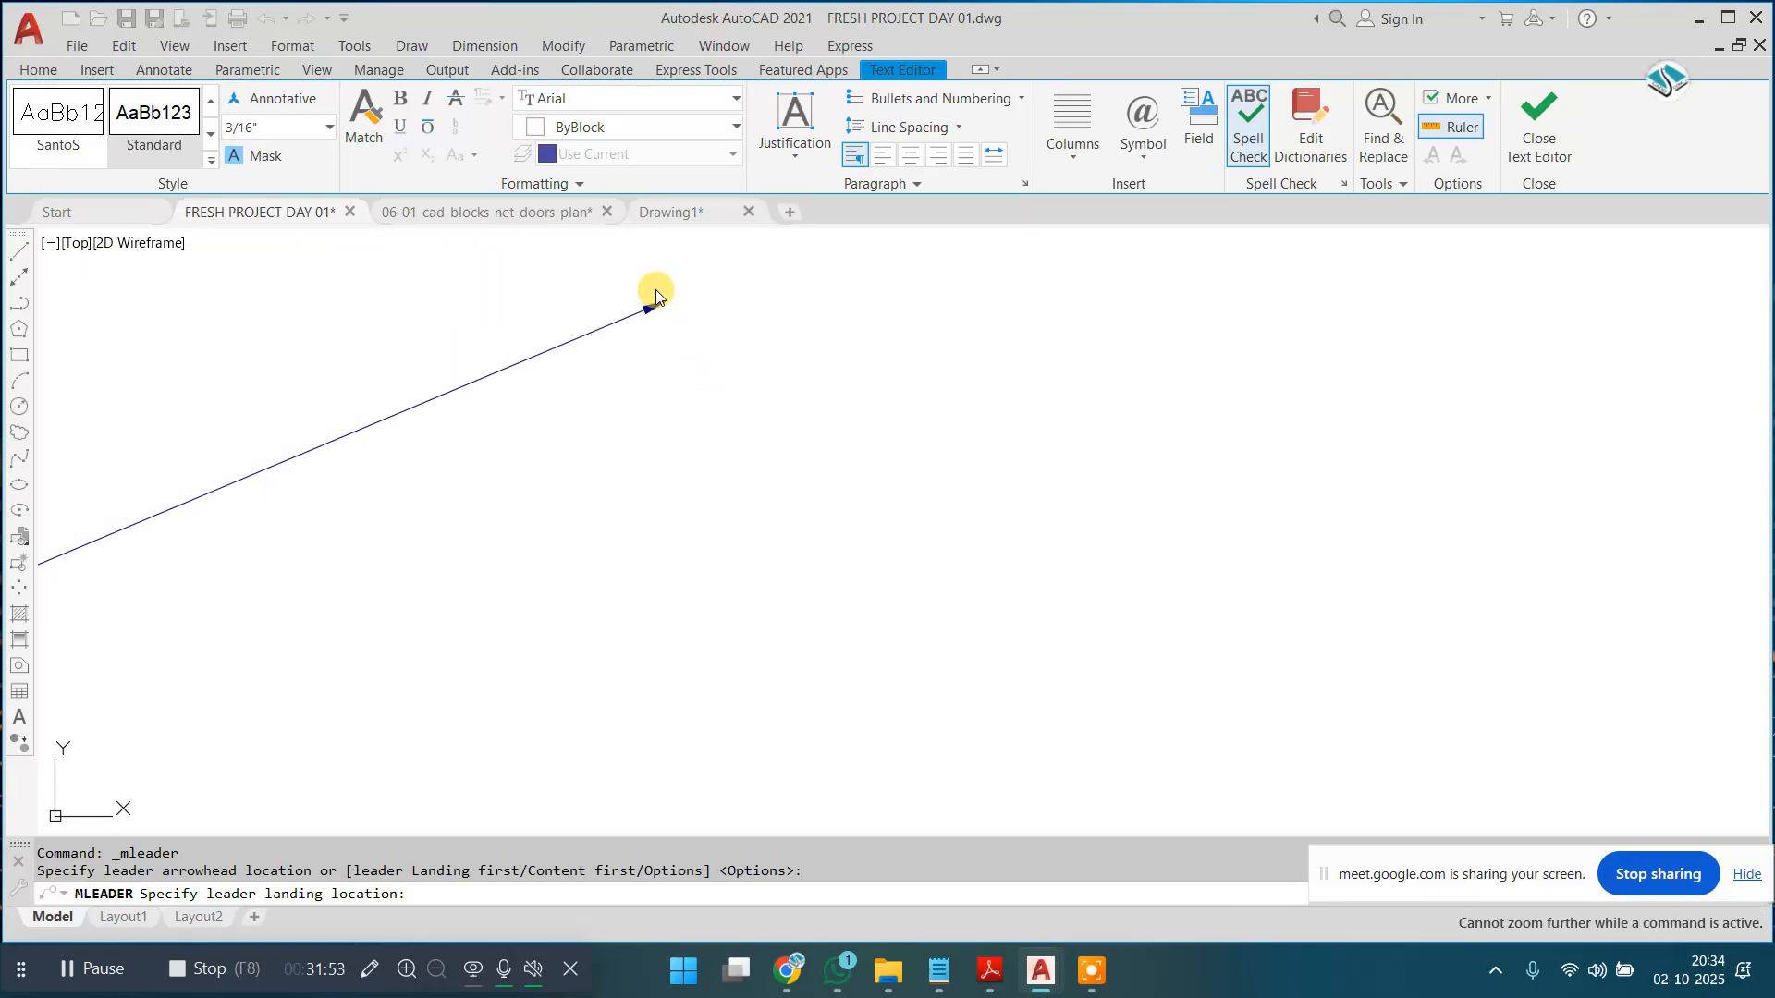
scroll(733, 435, down, 10)
key(Escape)
key(Escape)
Step: Move the FRONT LAWN-3' WIDE text slightly down and to the left, below the dashed projection line
scroll(733, 434, up, 6)
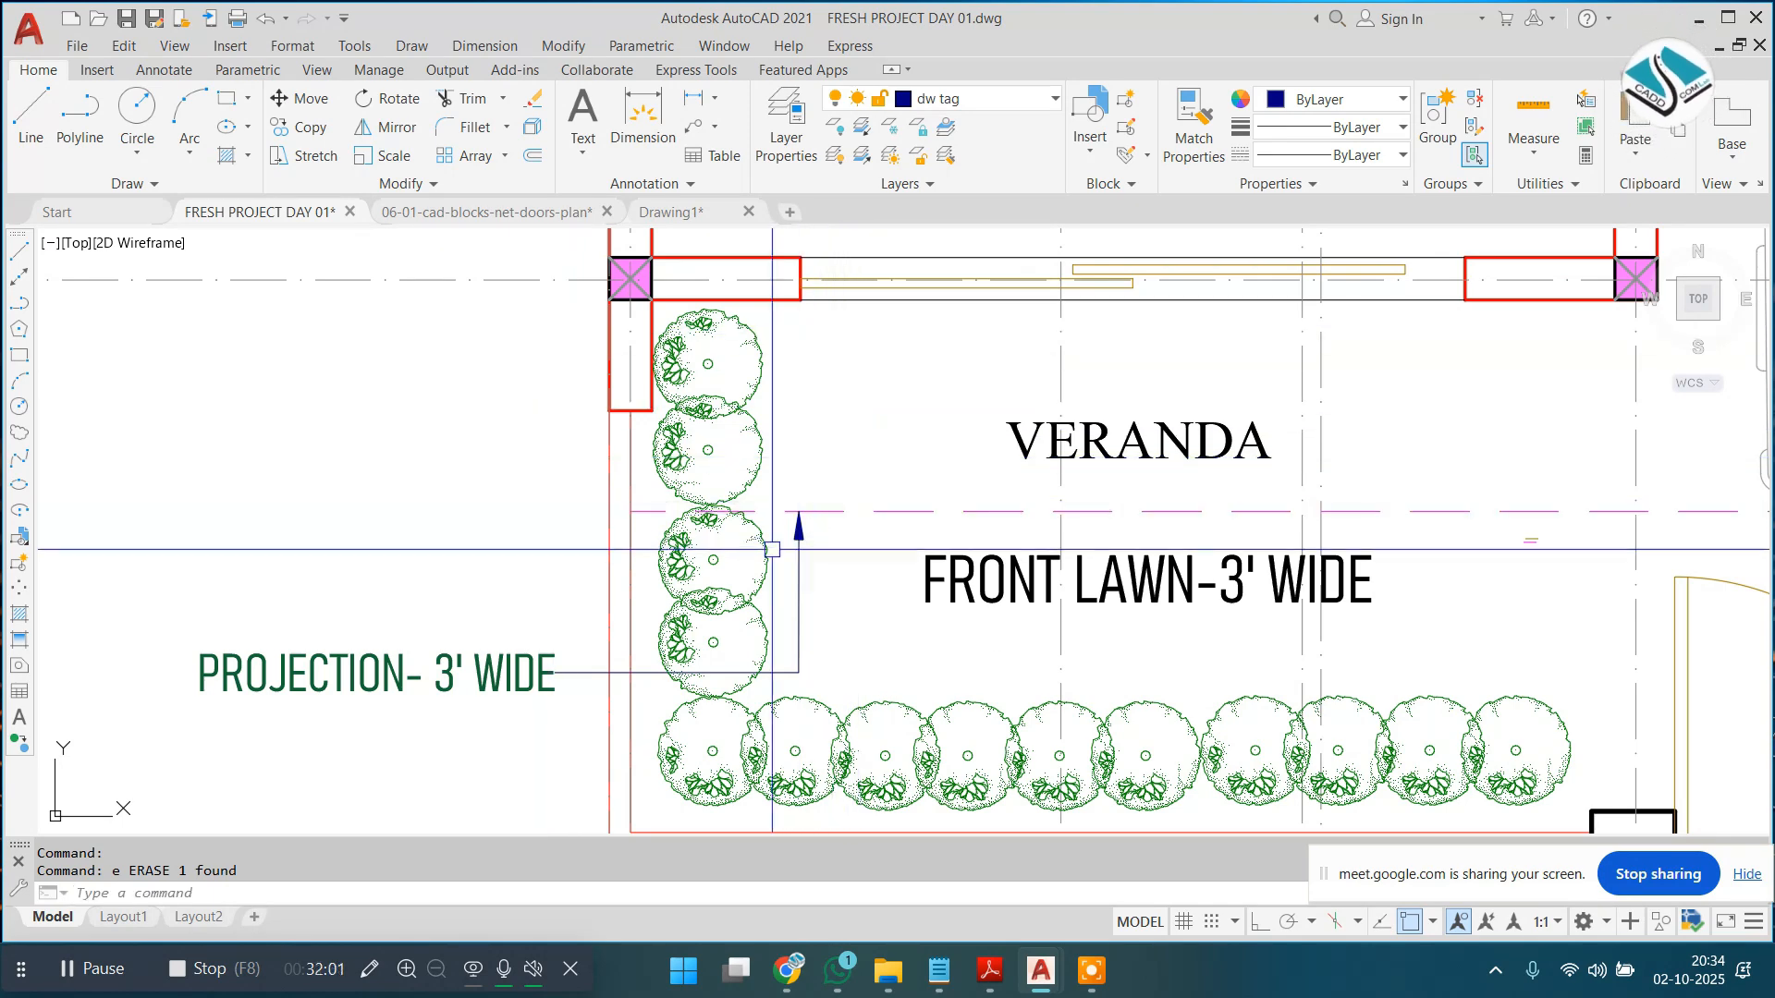
scroll(804, 509, up, 3)
scroll(781, 522, down, 5)
scroll(1010, 532, up, 4)
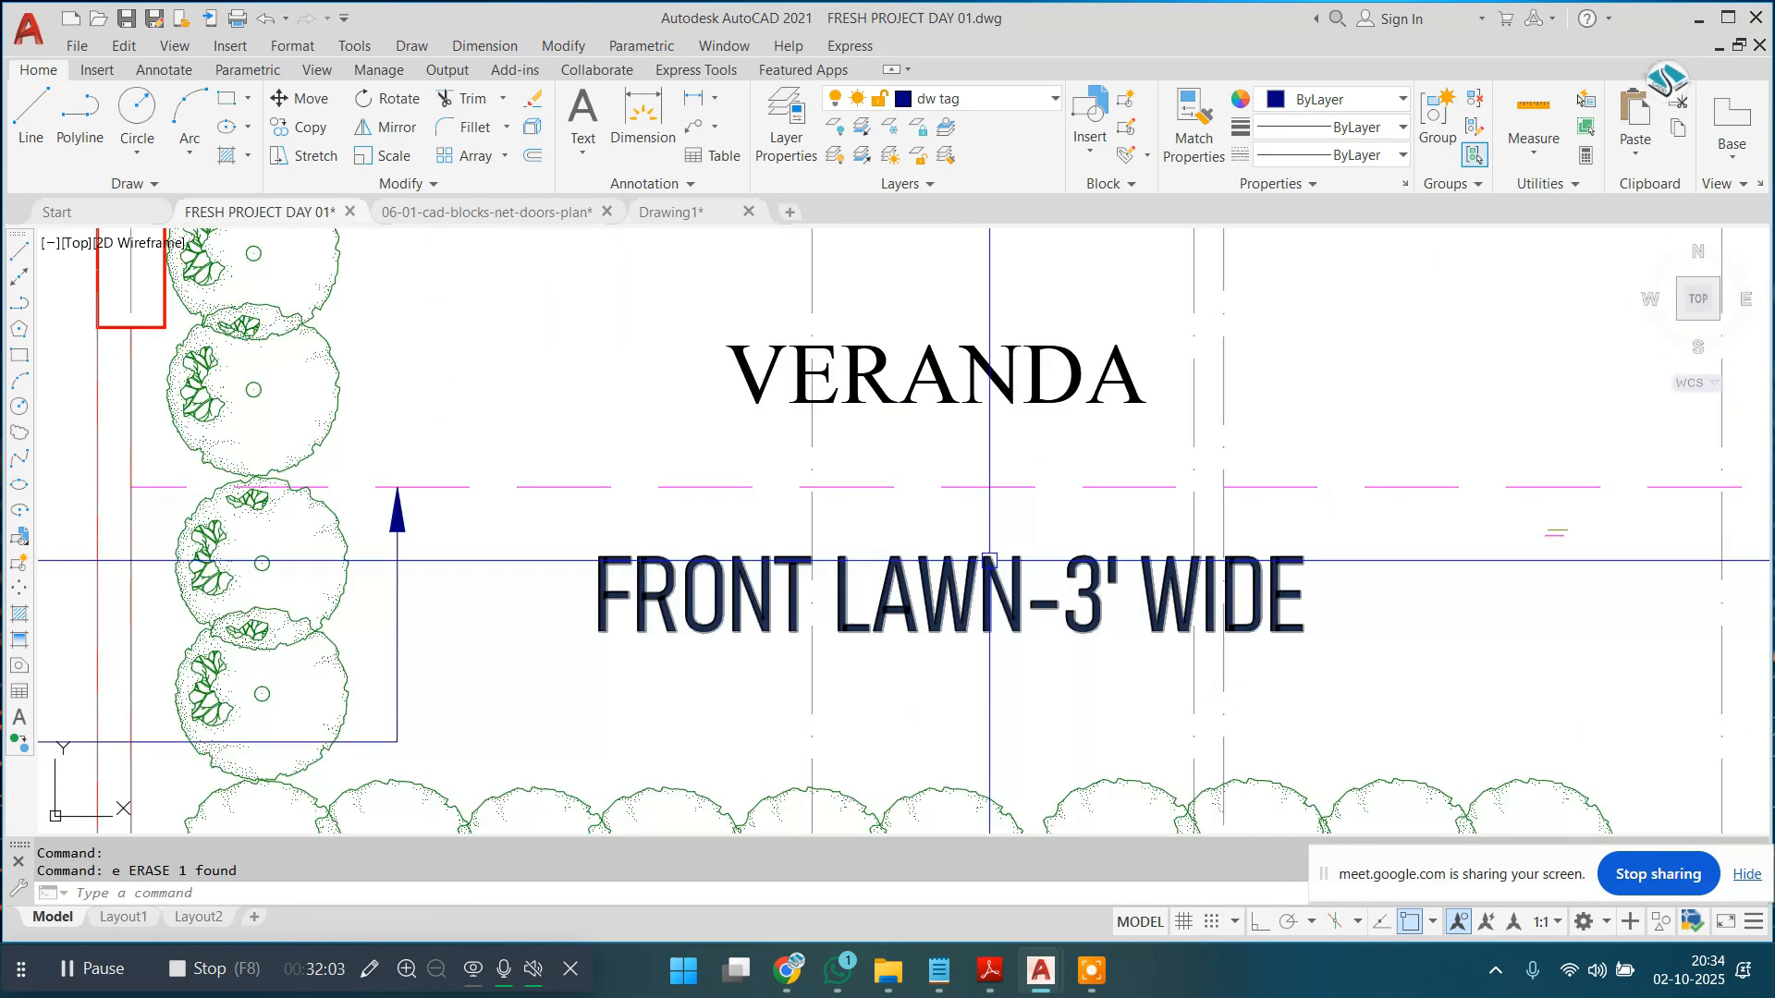
click(993, 558)
click(1213, 379)
key(Escape)
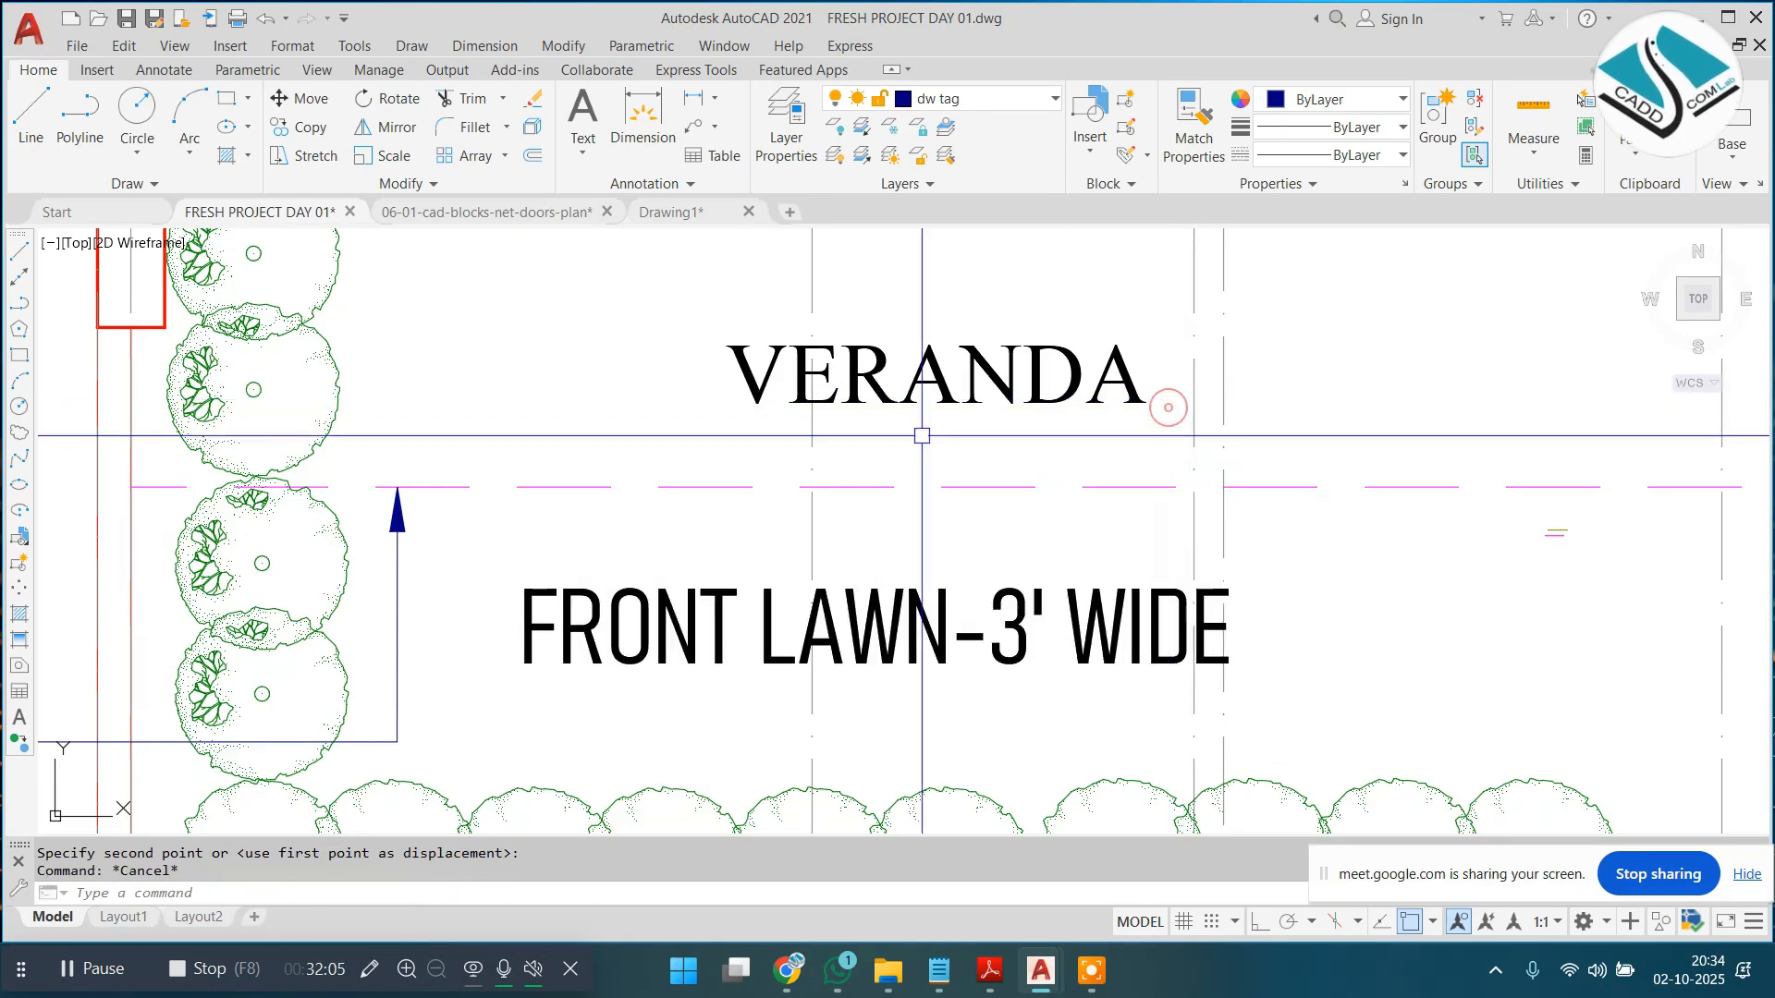
Step: Move the lower three trees of the vertical row and the corner tree slightly left, closer to the boundary wall
scroll(1169, 397, down, 4)
scroll(548, 482, up, 5)
scroll(548, 482, up, 2)
click(523, 362)
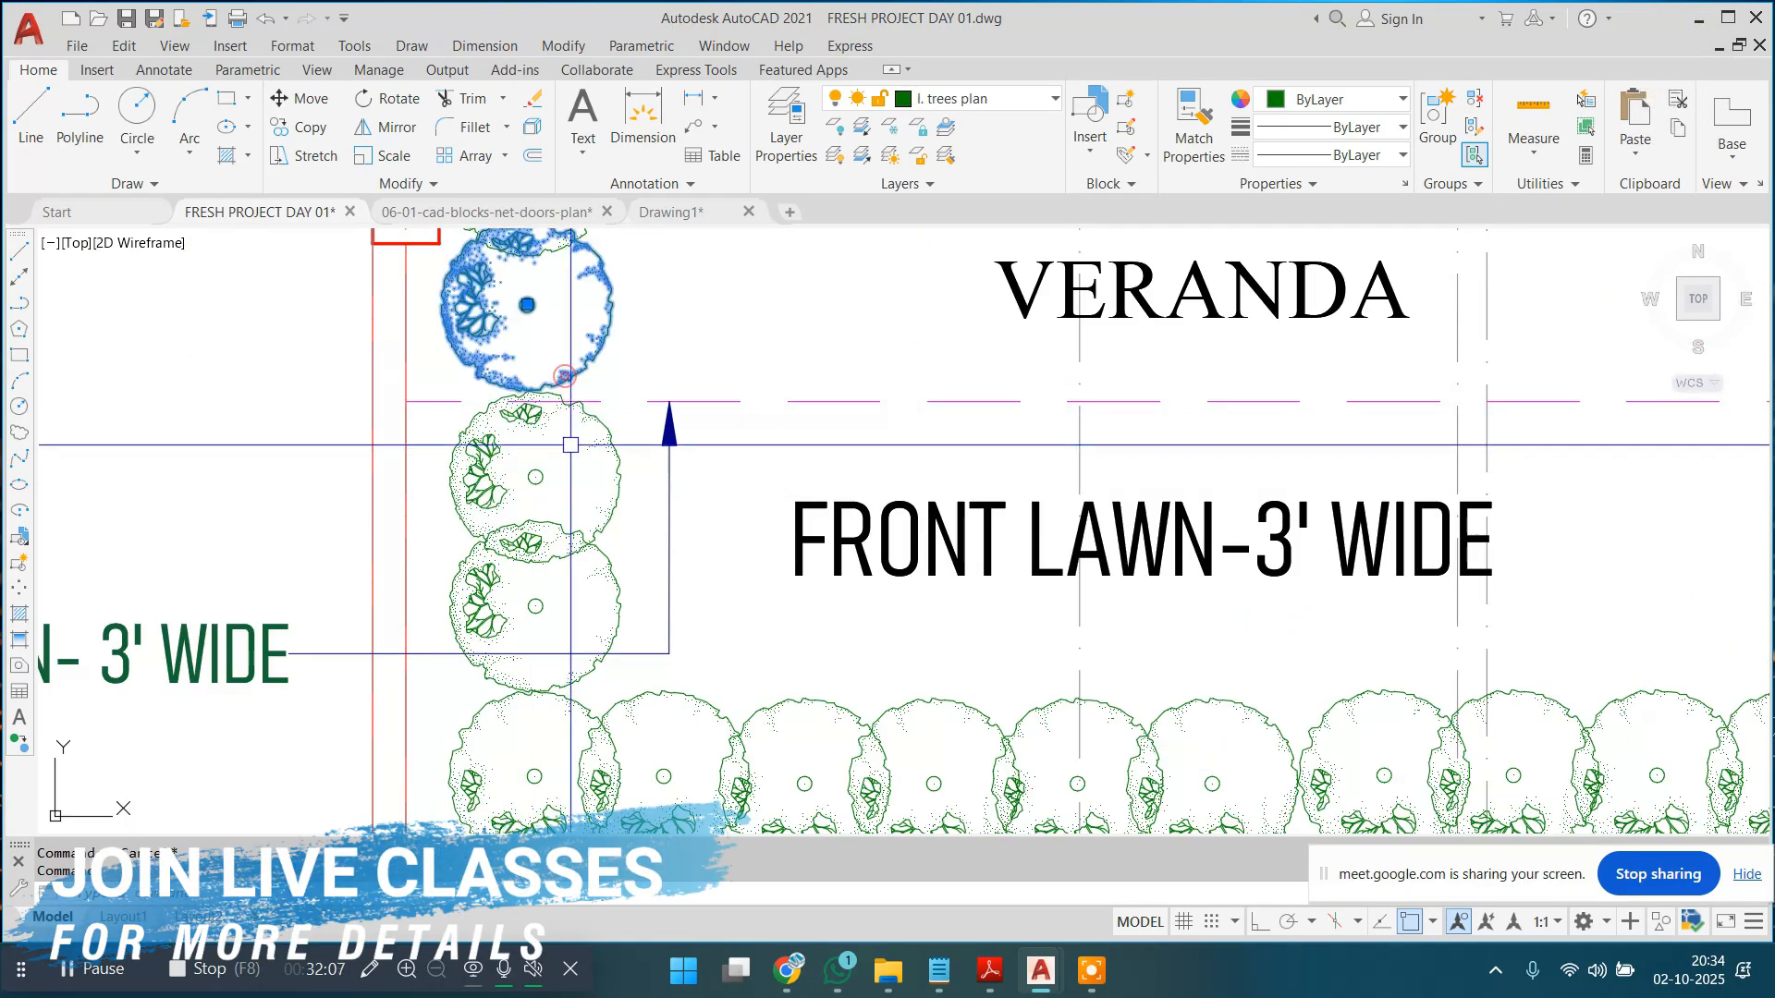
click(525, 466)
click(499, 575)
middle_drag(498, 575, 462, 564)
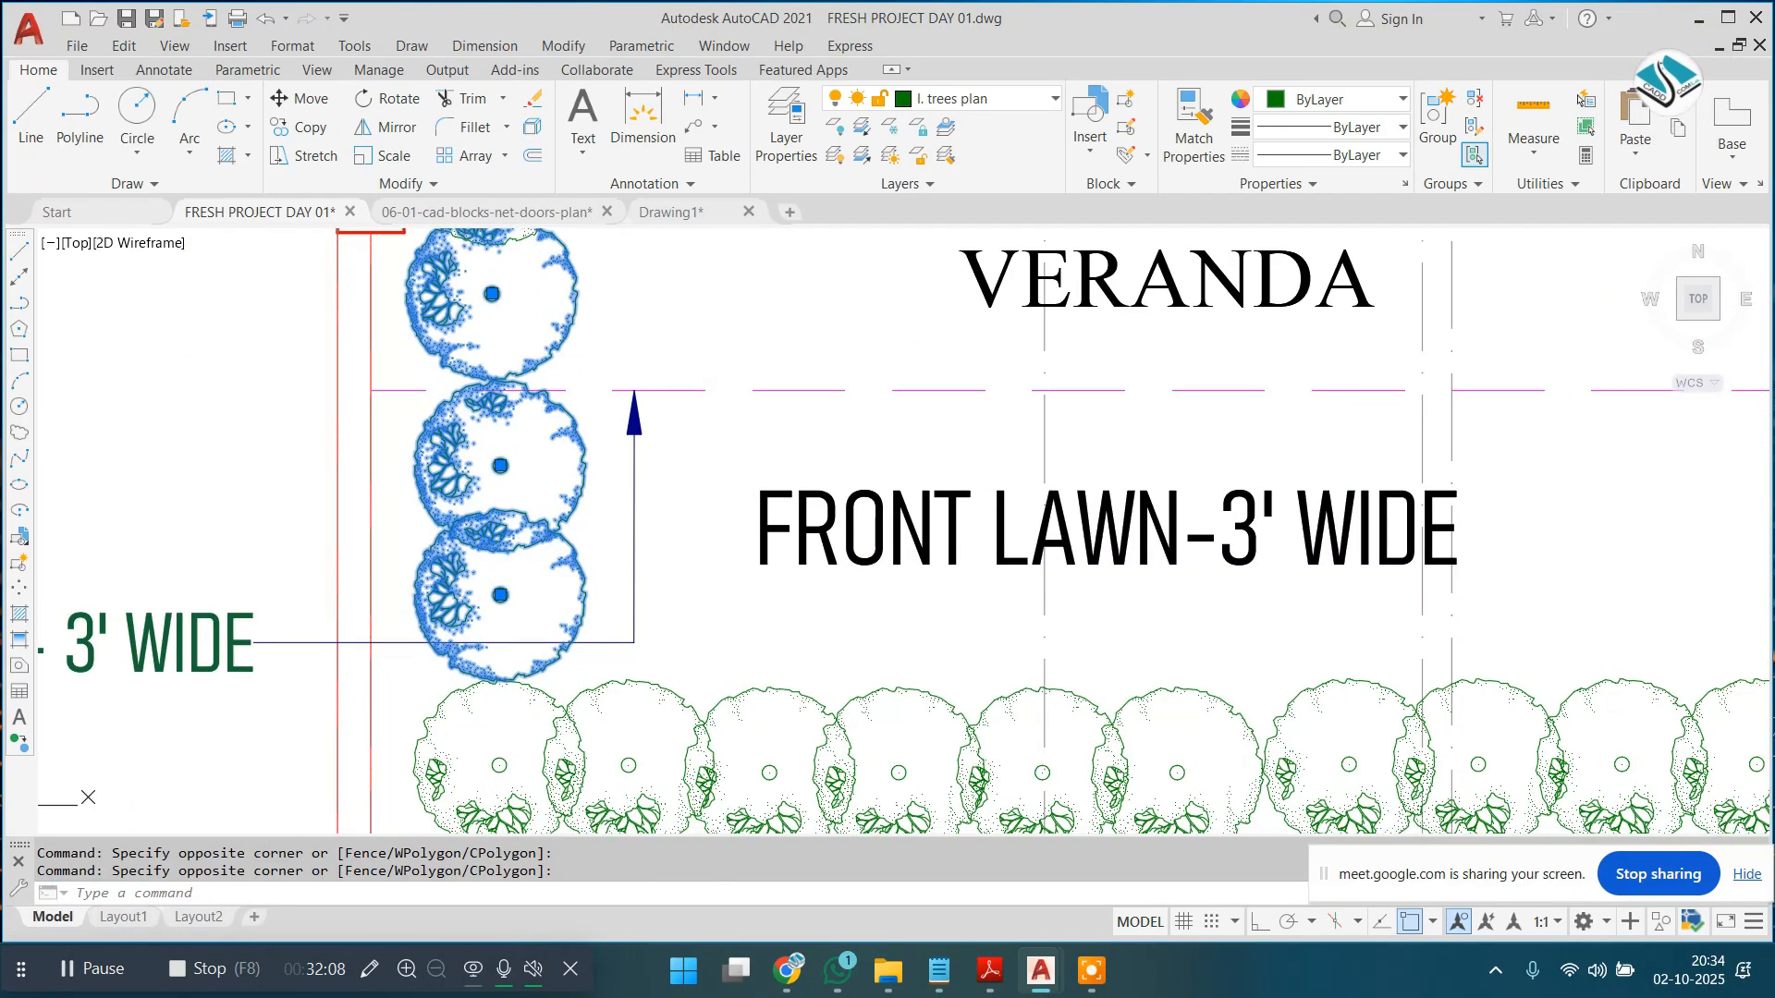
click(478, 725)
middle_drag(479, 735, 468, 674)
text(m)
key(Return)
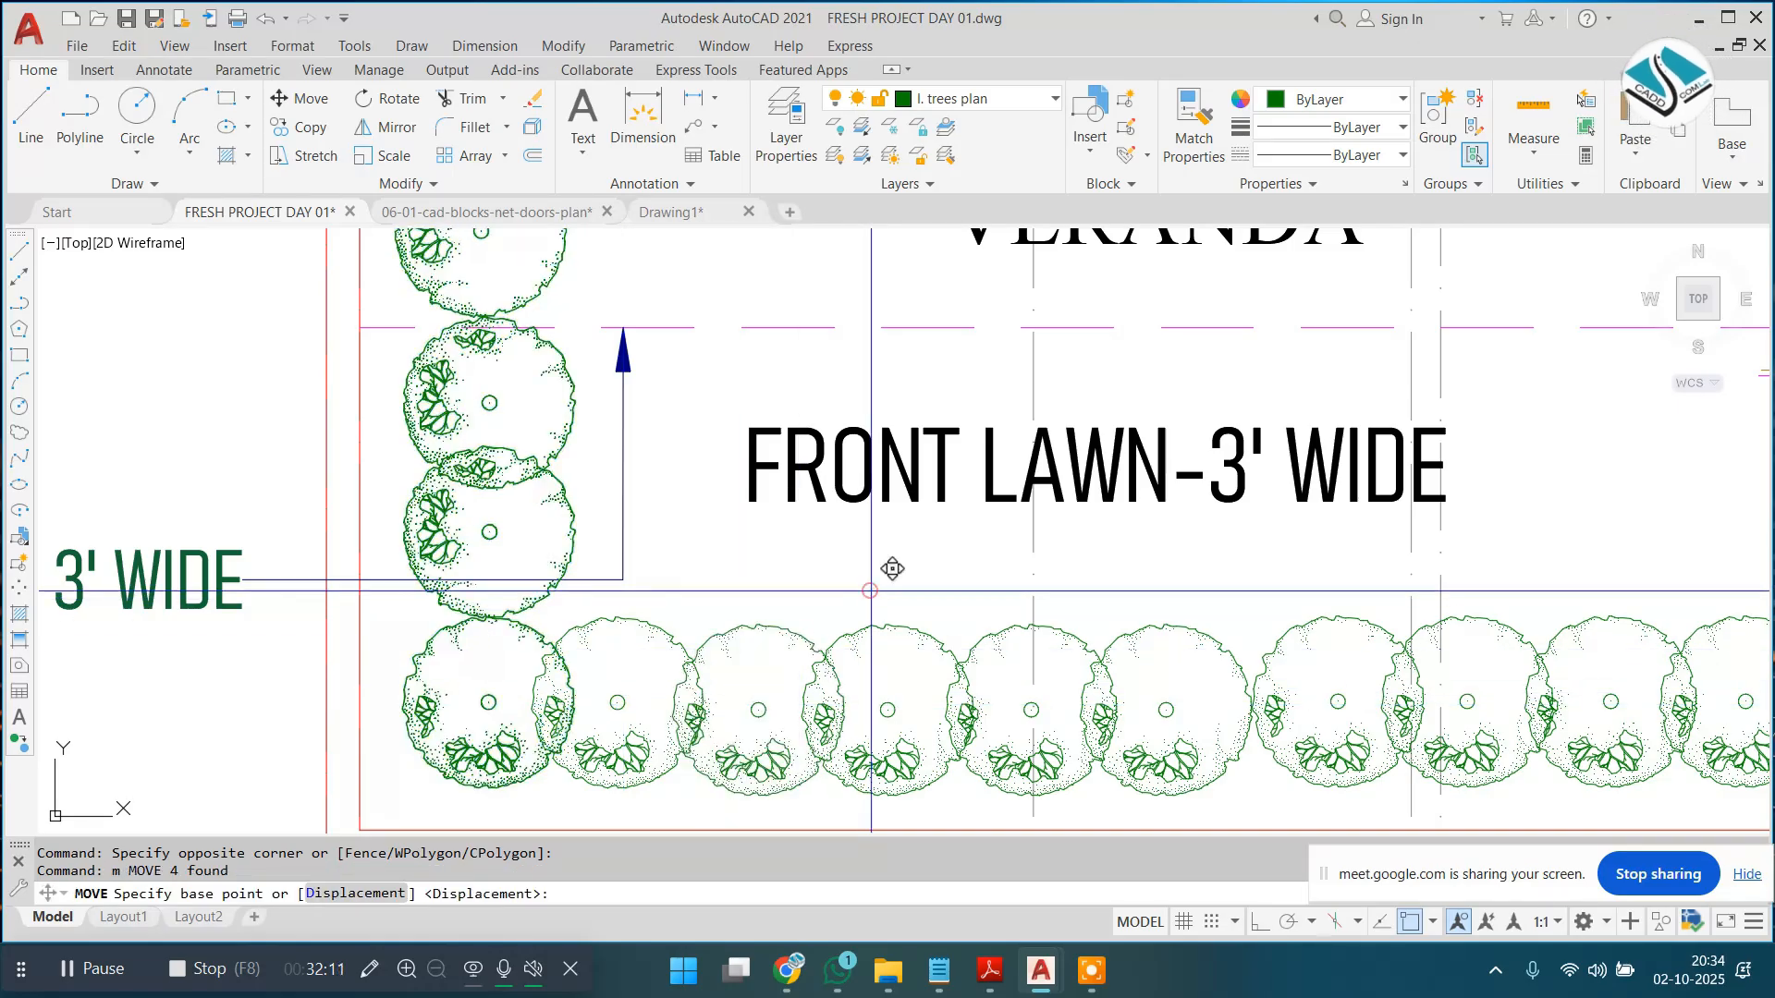
click(871, 591)
click(842, 602)
middle_drag(753, 677, 622, 531)
click(502, 606)
click(638, 622)
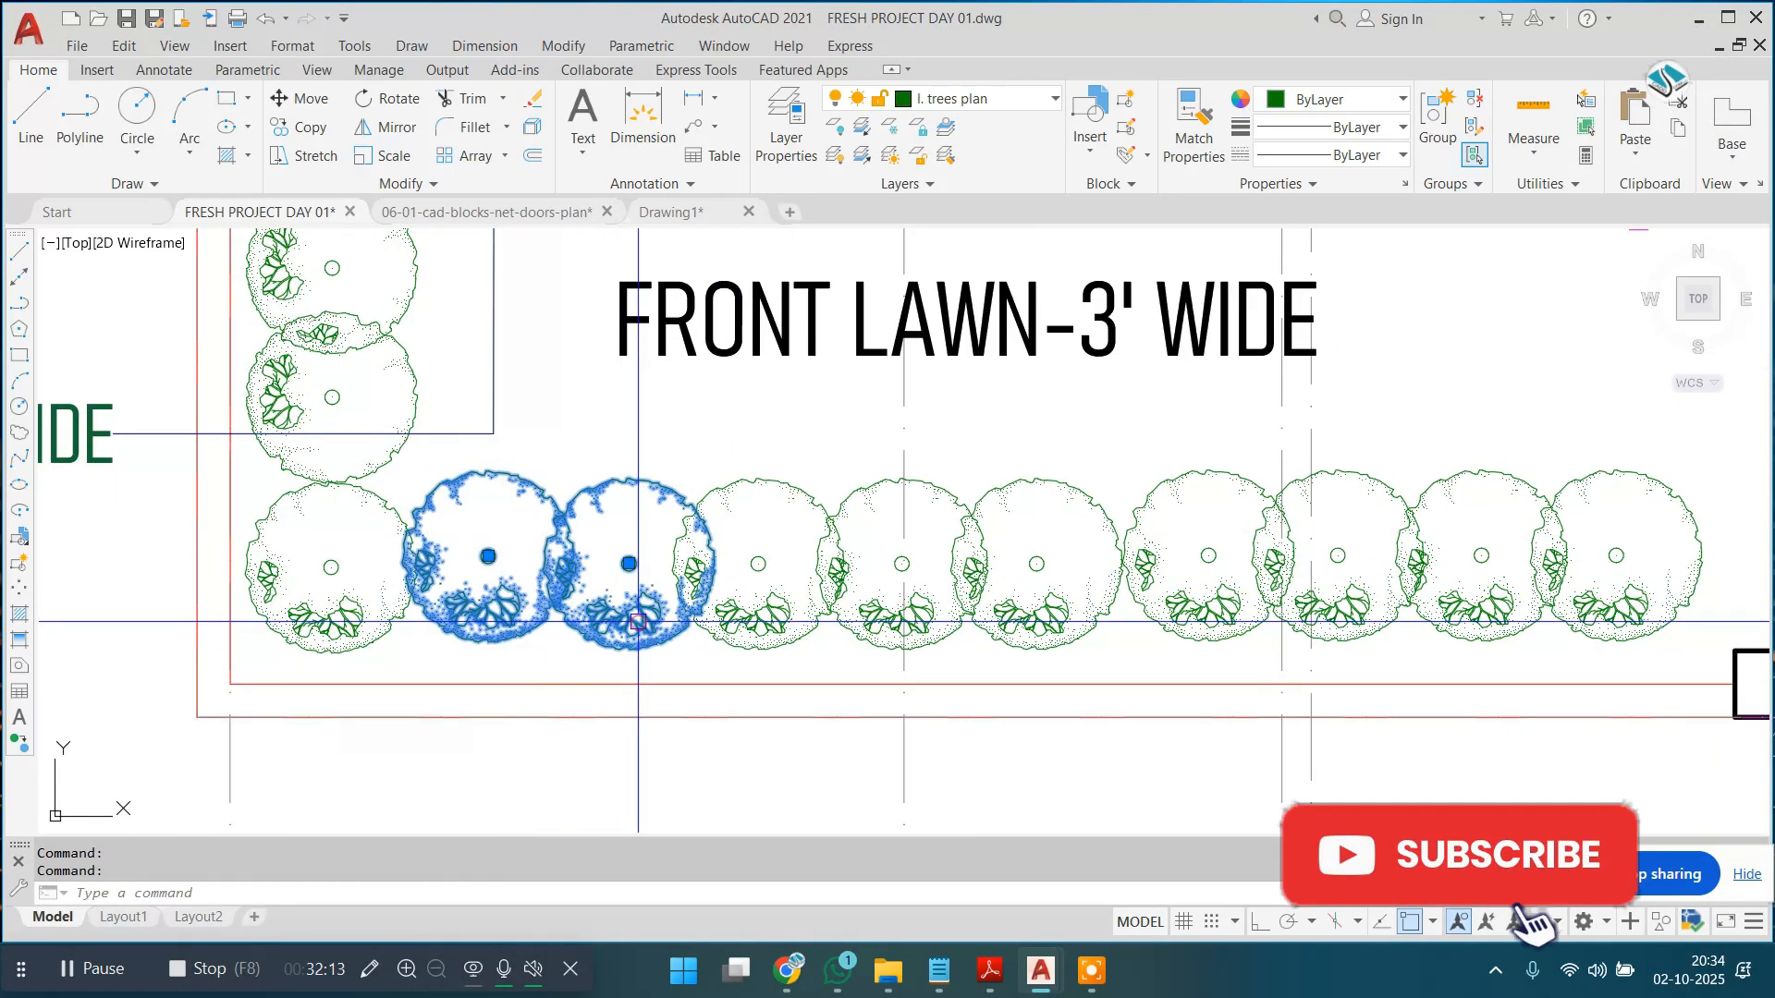
key(Escape)
Step: Draw a rectangle around the veranda and lawn area, from the inner wall corner to the gate pillar's lower-left edge
scroll(638, 622, down, 4)
text(rec)
key(Return)
scroll(524, 407, up, 2)
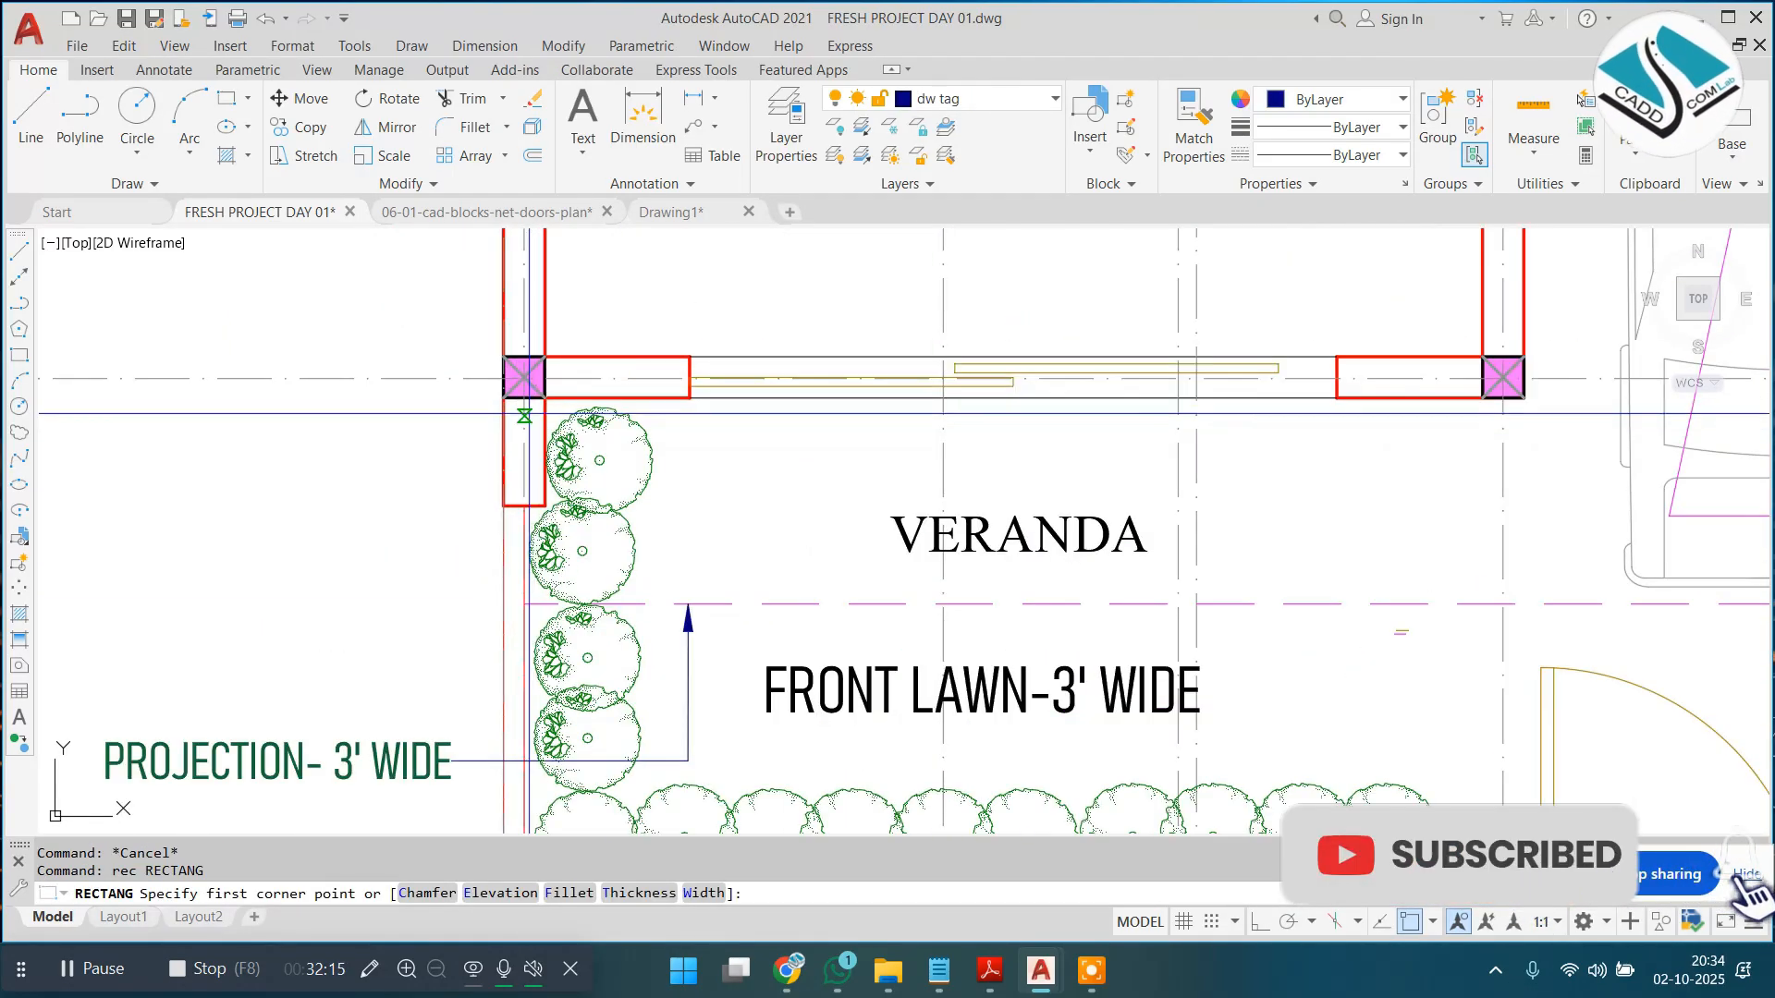
middle_drag(1394, 630, 1067, 354)
click(1130, 637)
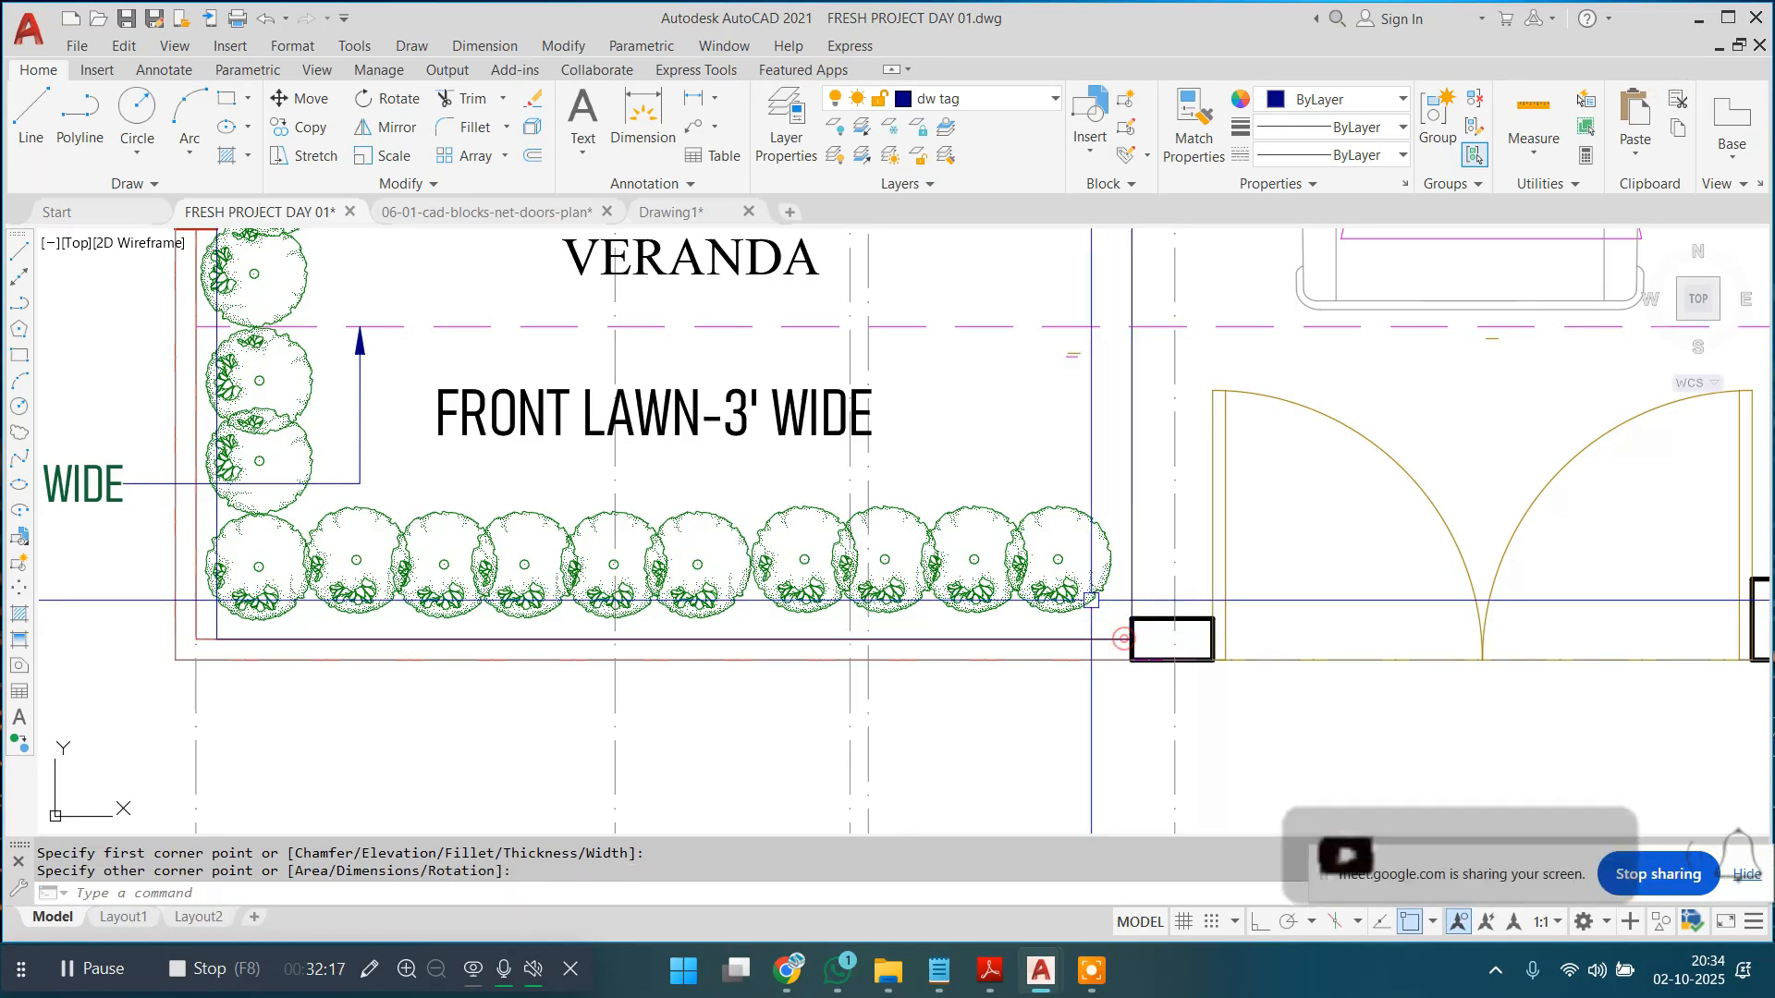
Step: Start a hatch with the CROSS pattern and select the veranda and lawn rectangle as its boundary
scroll(1081, 573, down, 2)
middle_drag(924, 418, 866, 471)
text(h)
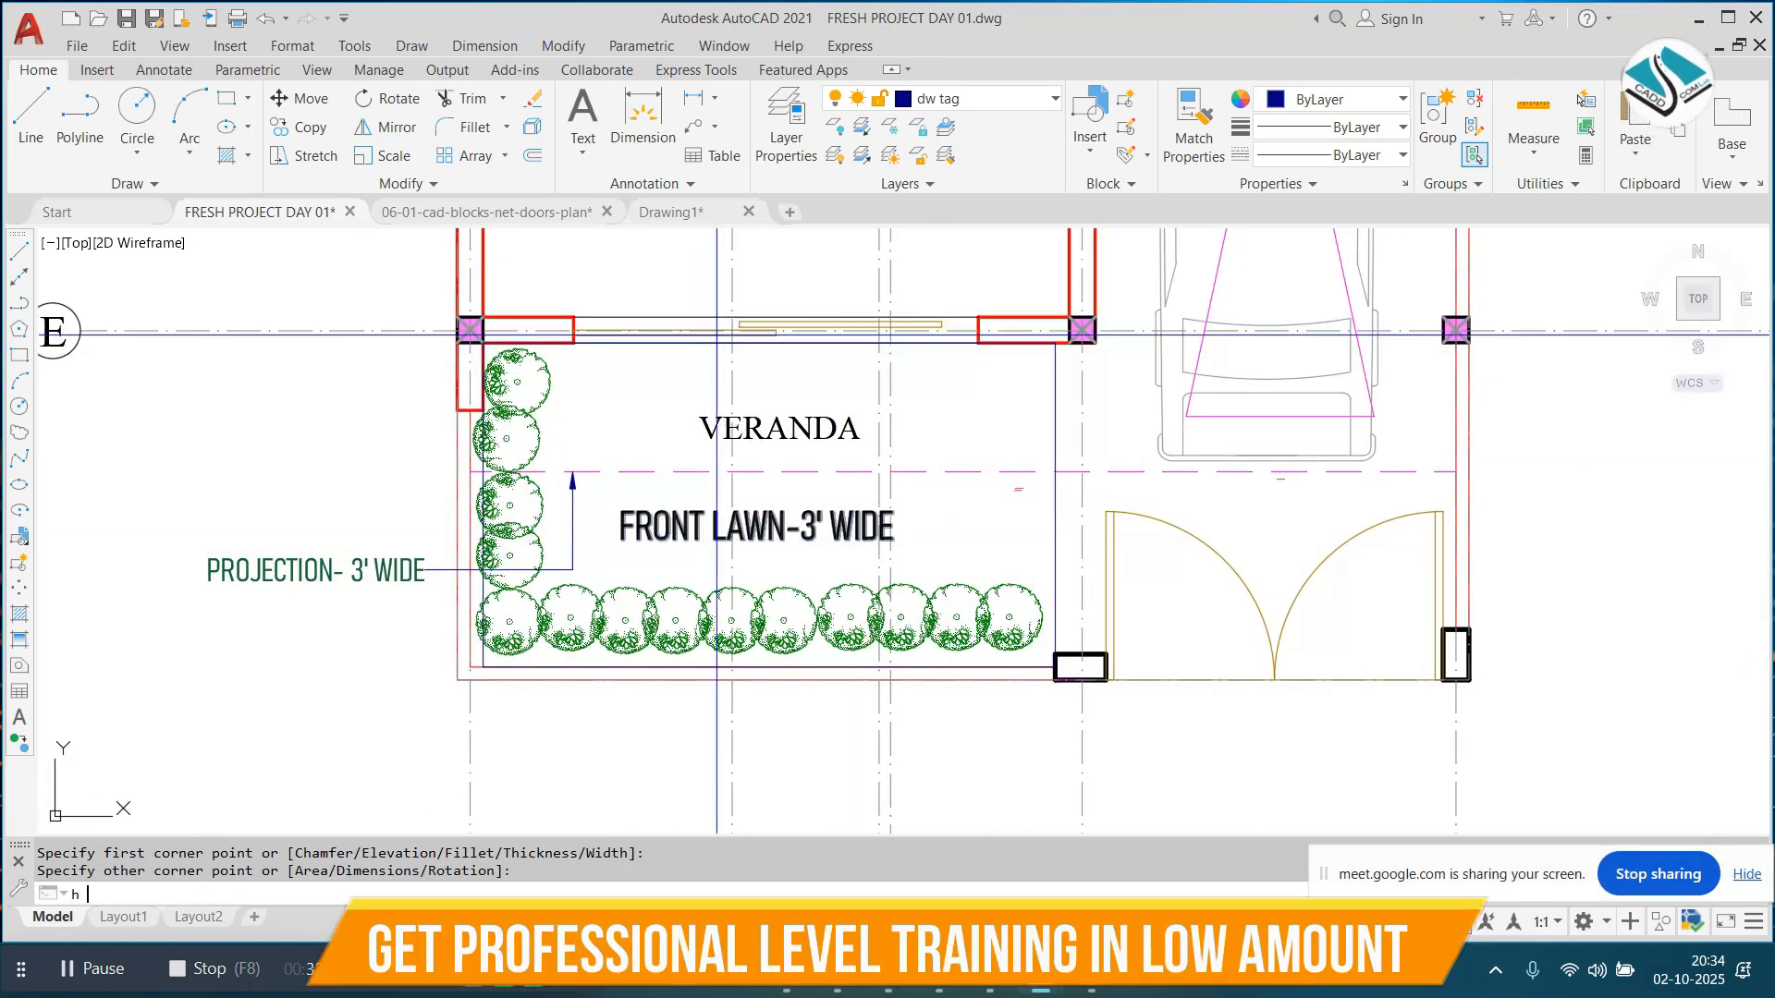
key(Return)
click(528, 164)
scroll(483, 364, down, 5)
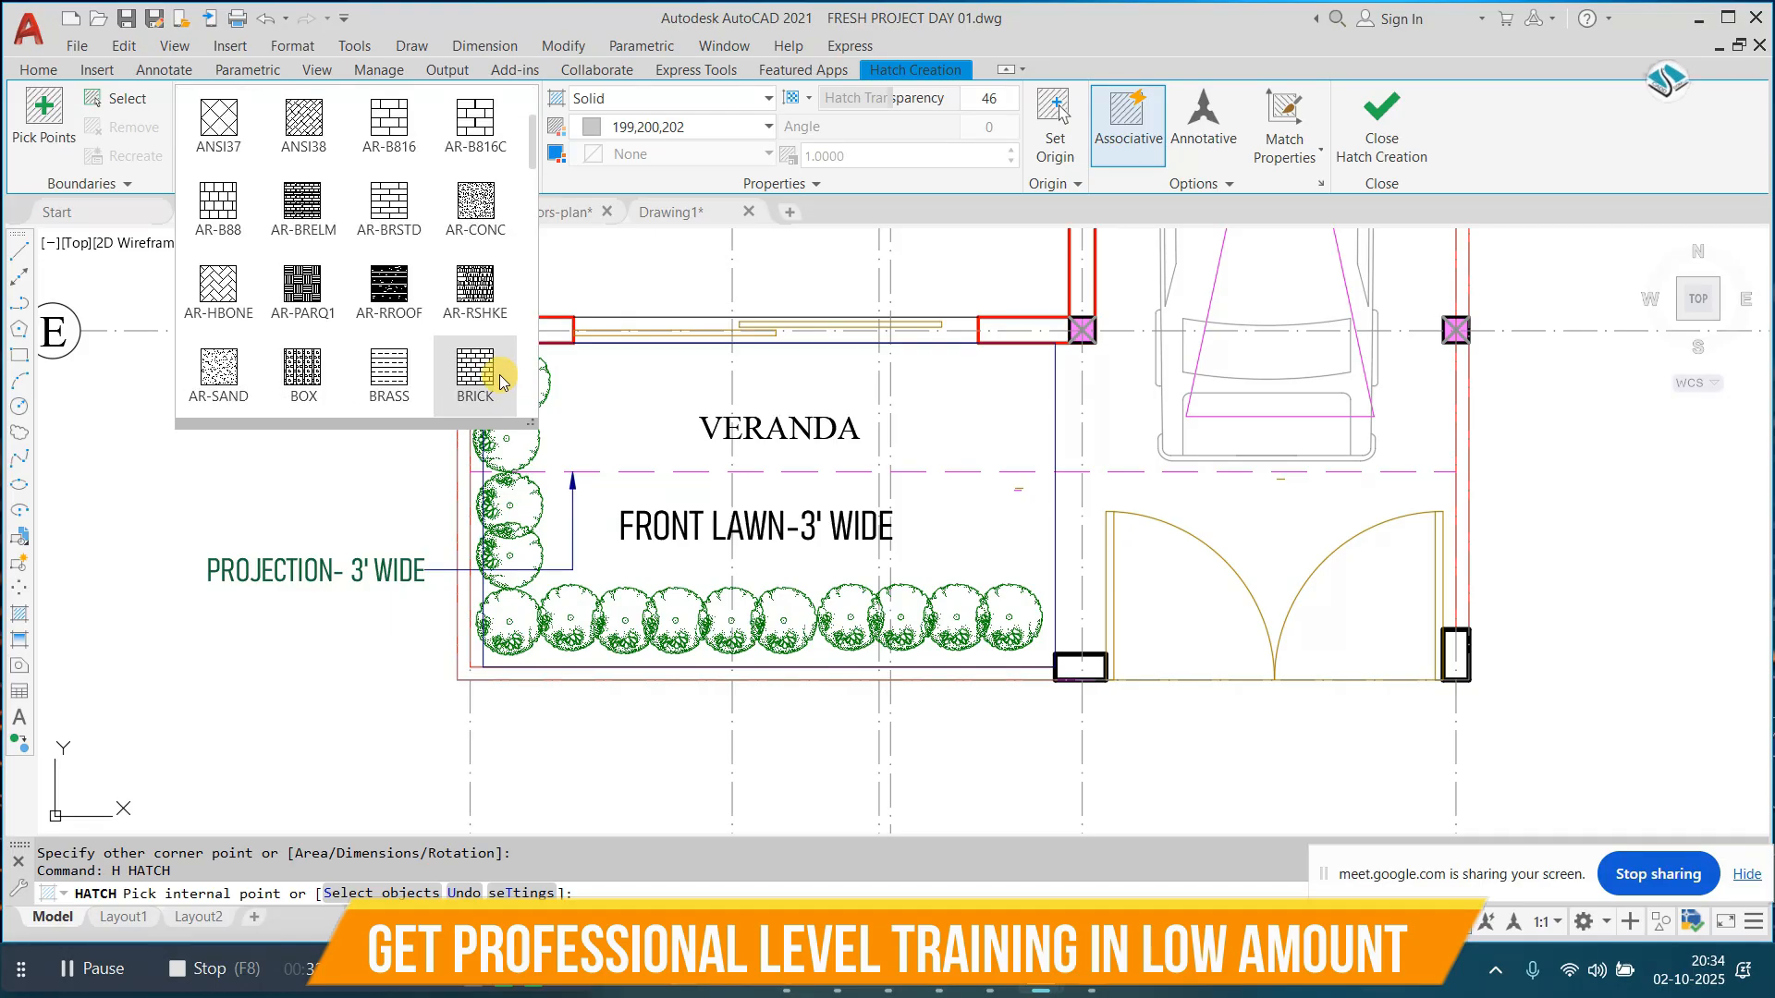
click(476, 205)
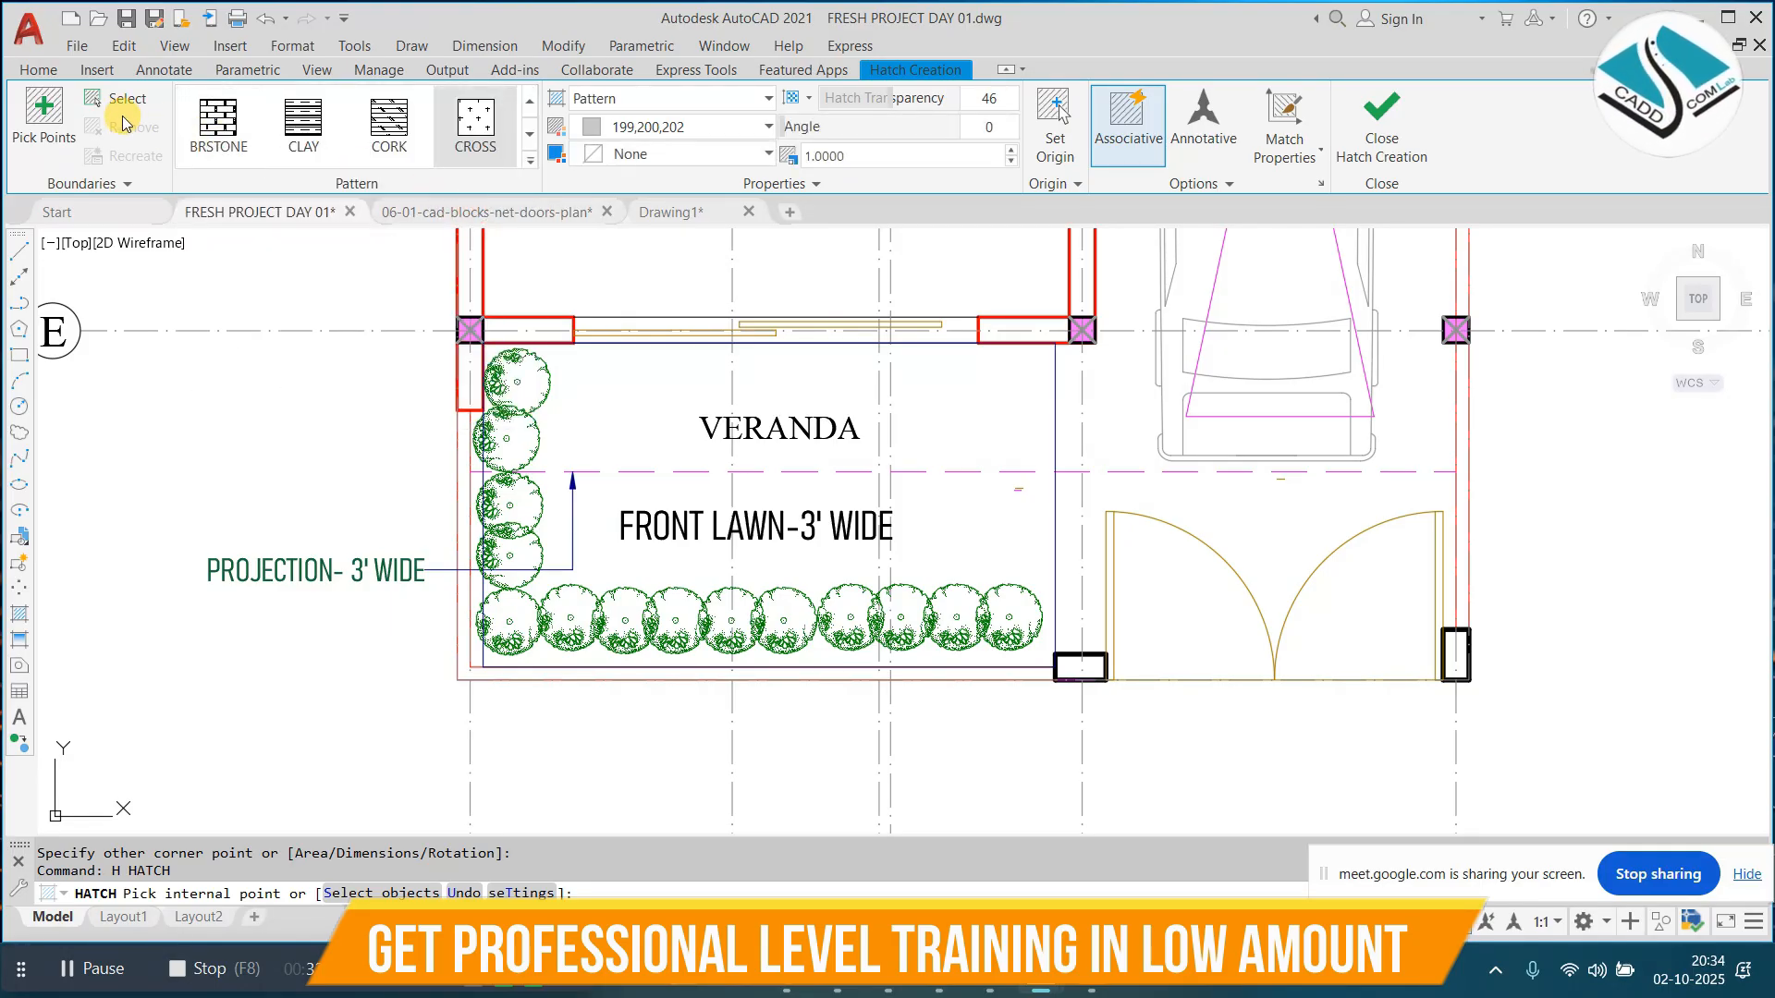
click(1050, 394)
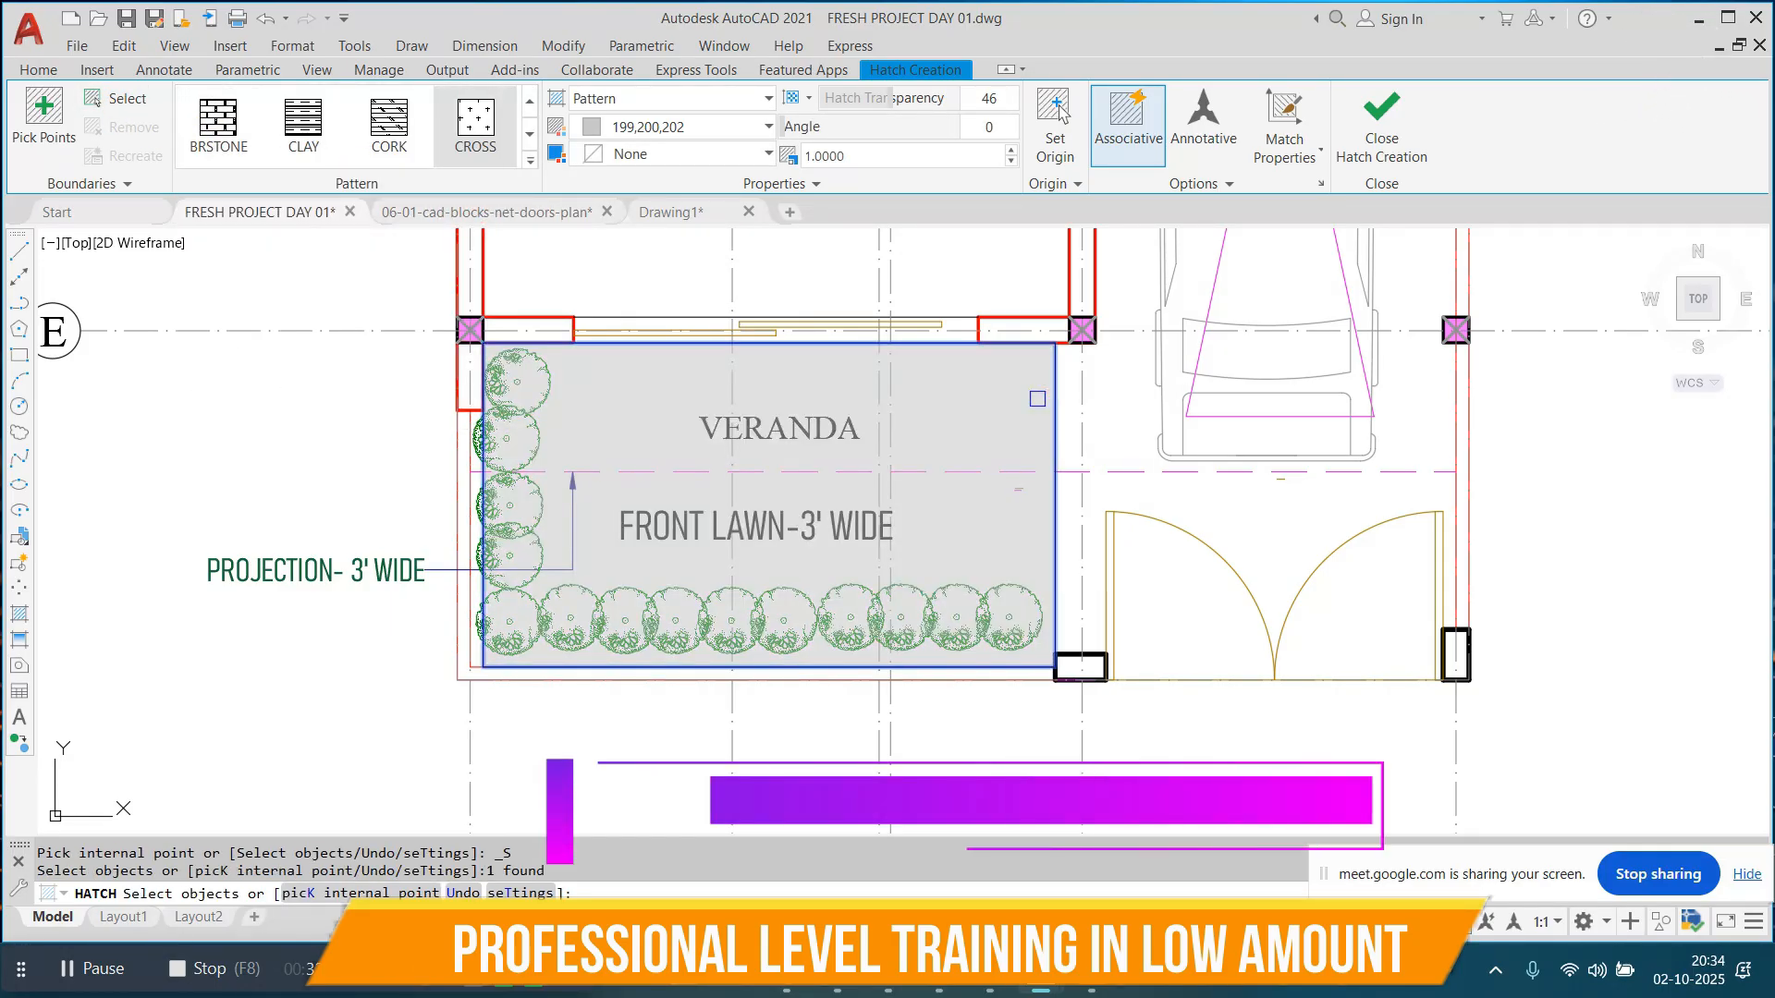
Step: Set the lawn hatch's color to green 19,155,72 and its scale to 10, and finish the hatch
click(768, 127)
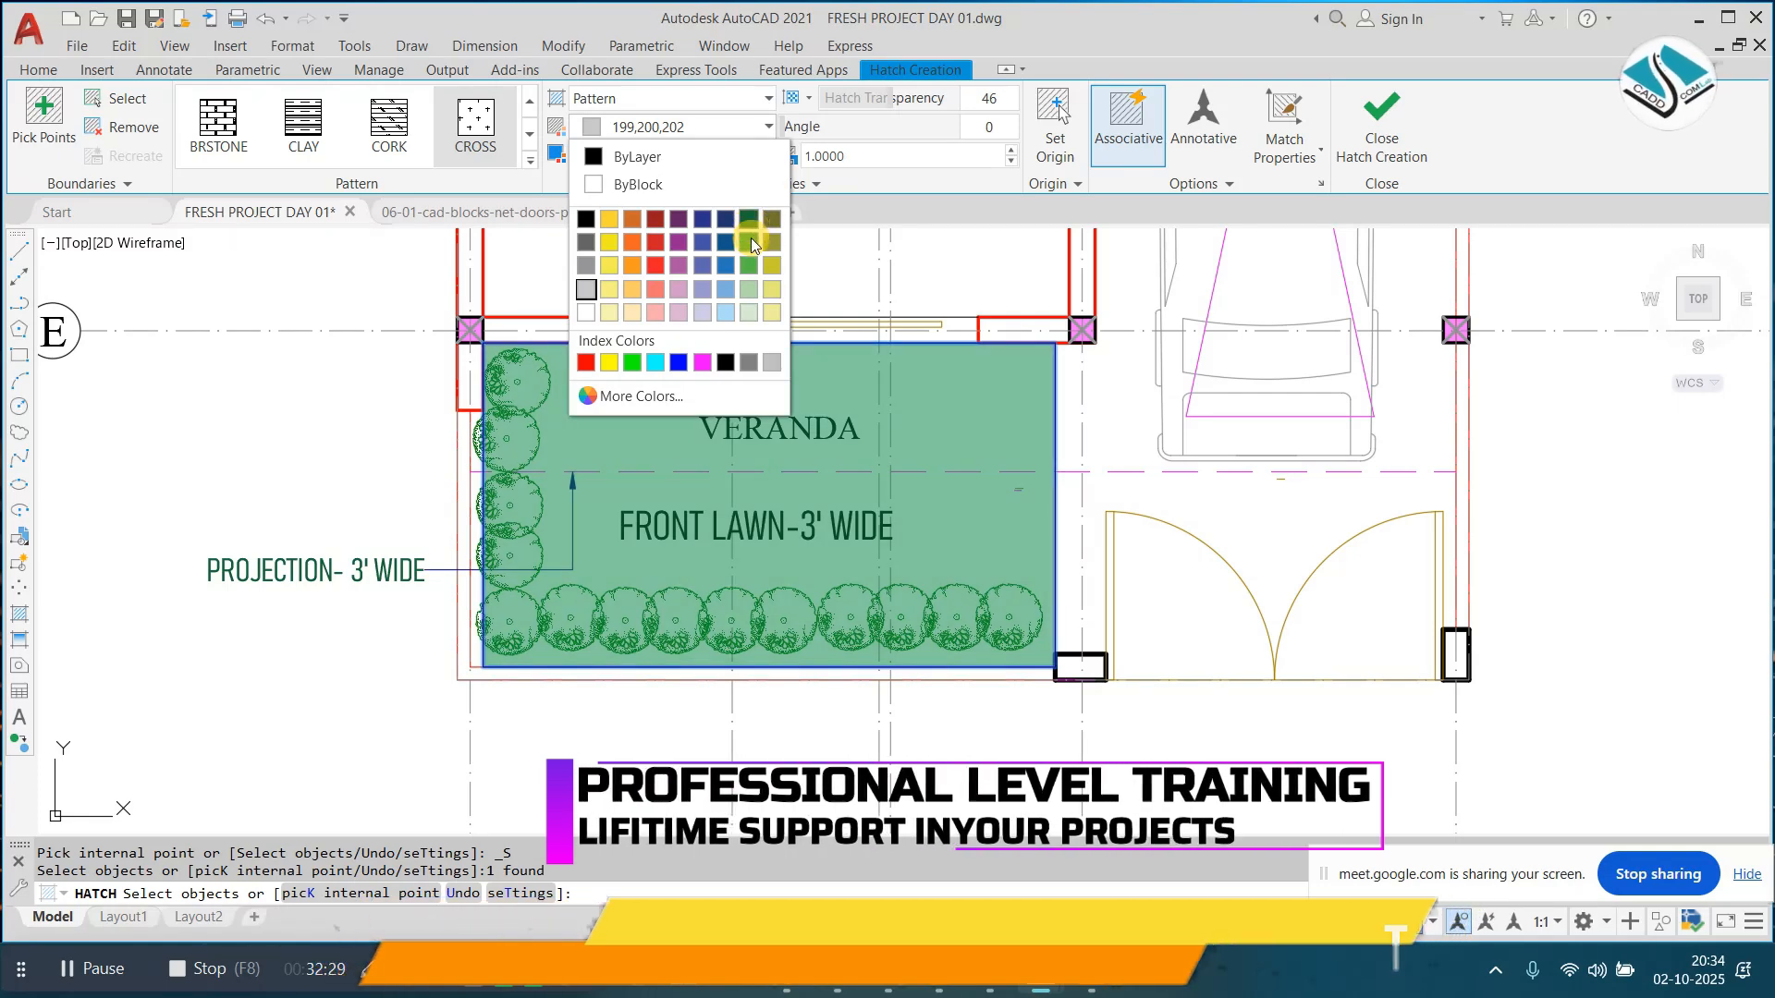
click(750, 242)
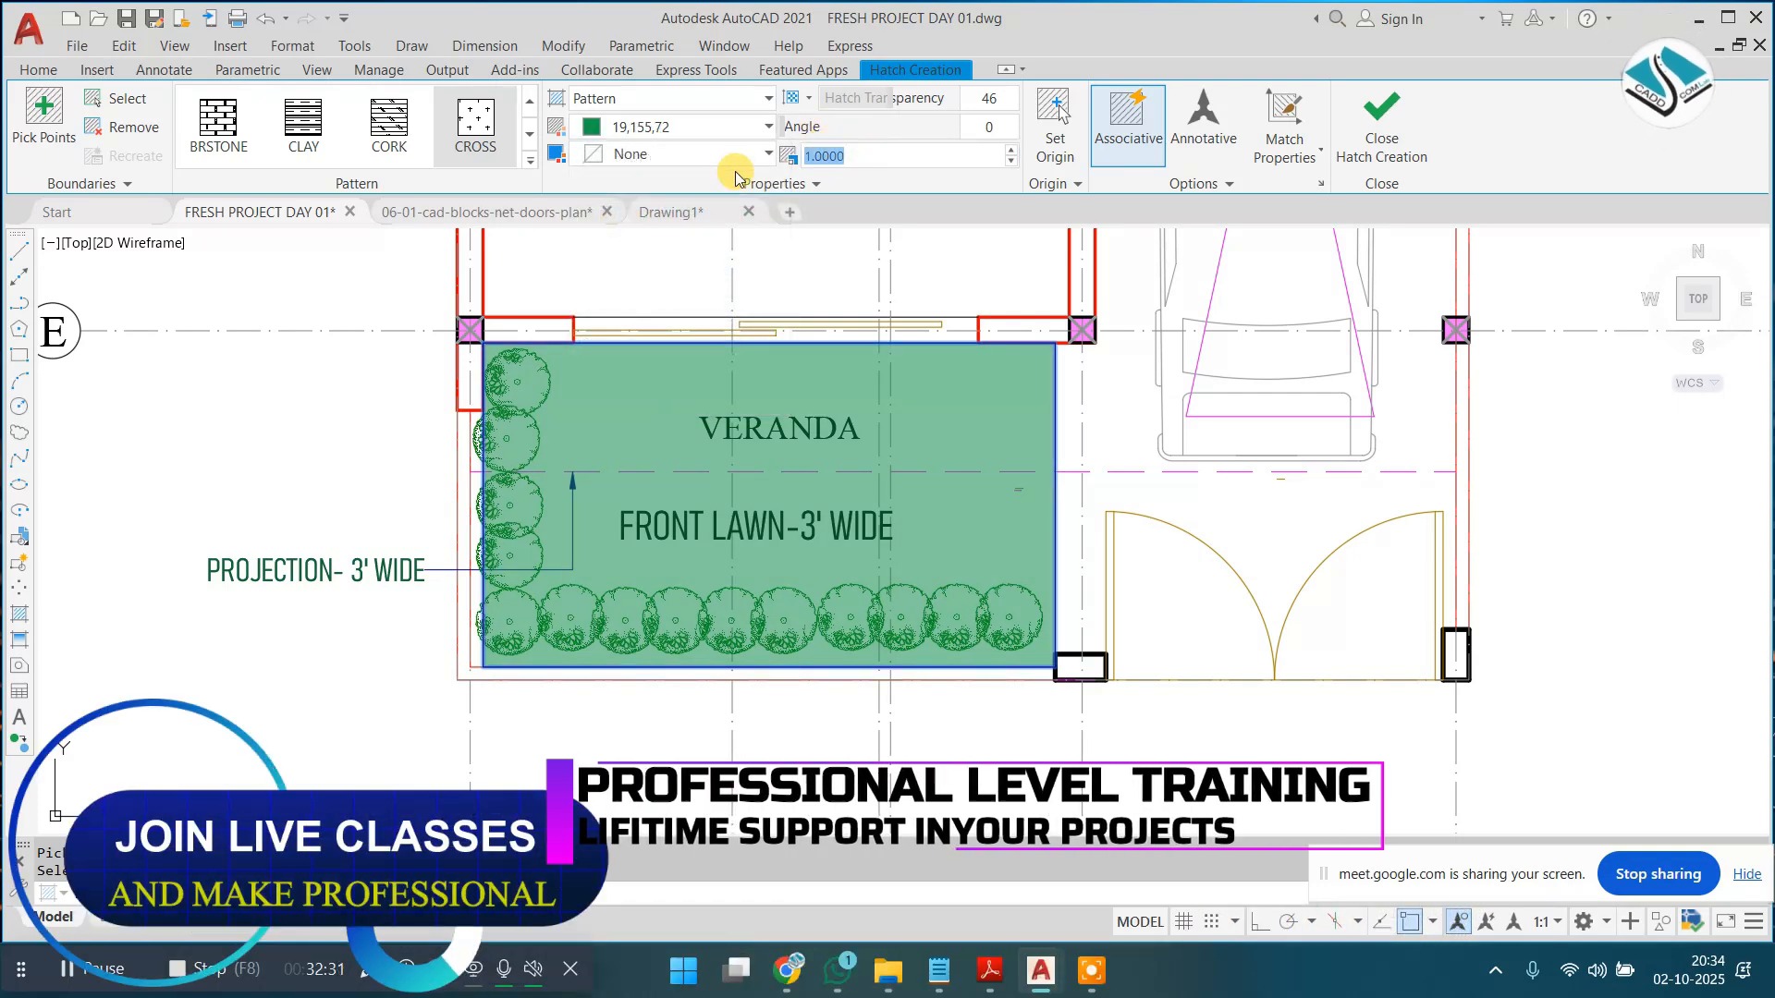
text(10)
key(Return)
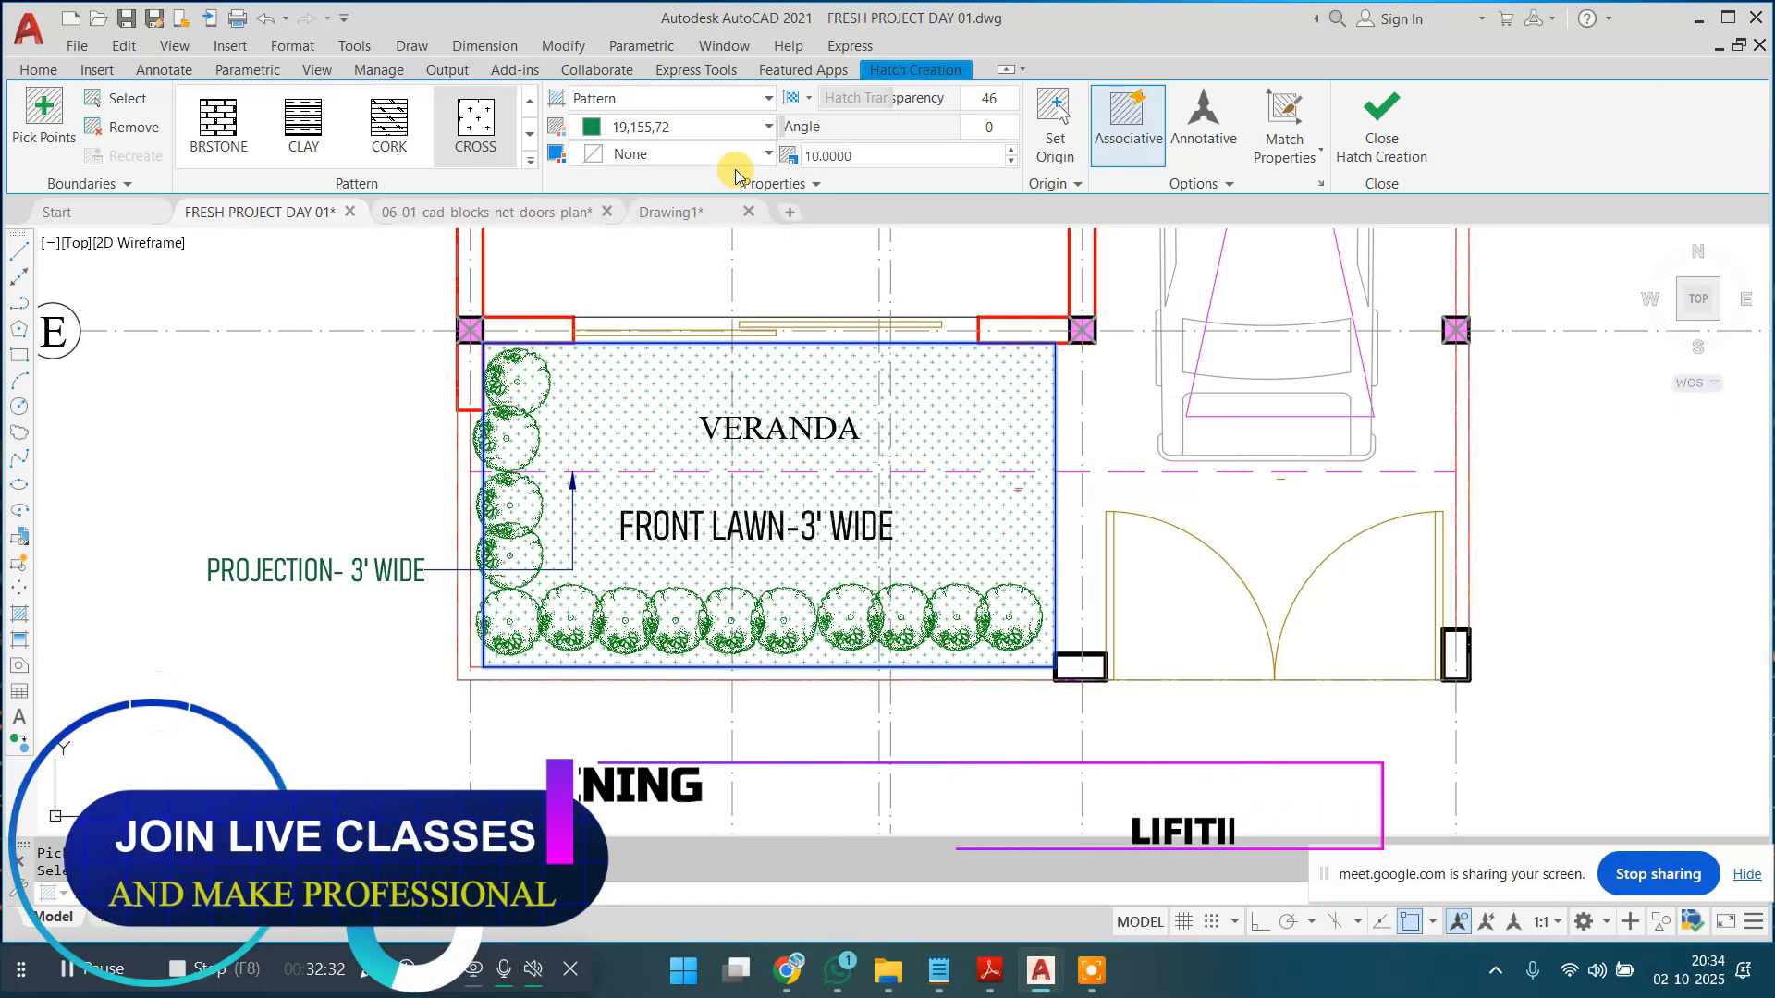
click(1386, 127)
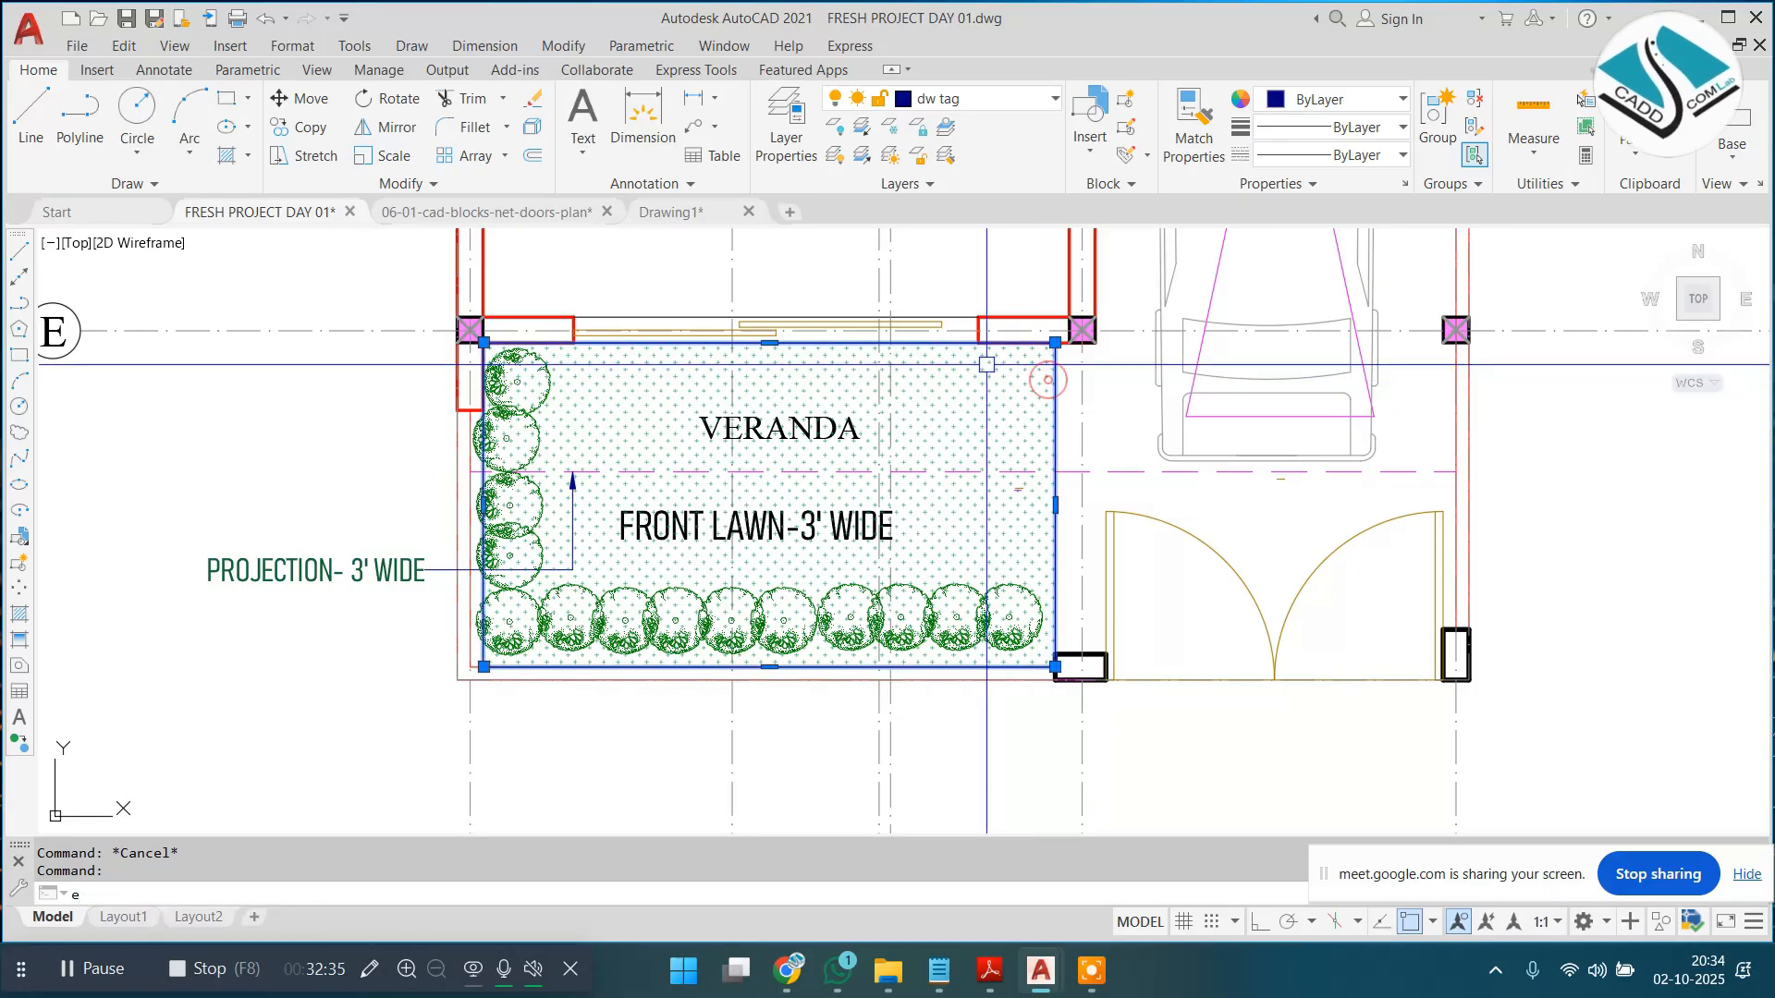
Step: Erase the rectangle bounding the lawn hatch and look over the hatch's properties
key(Return)
scroll(1090, 342, down, 5)
middle_drag(1090, 351, 966, 525)
scroll(877, 617, up, 5)
click(856, 518)
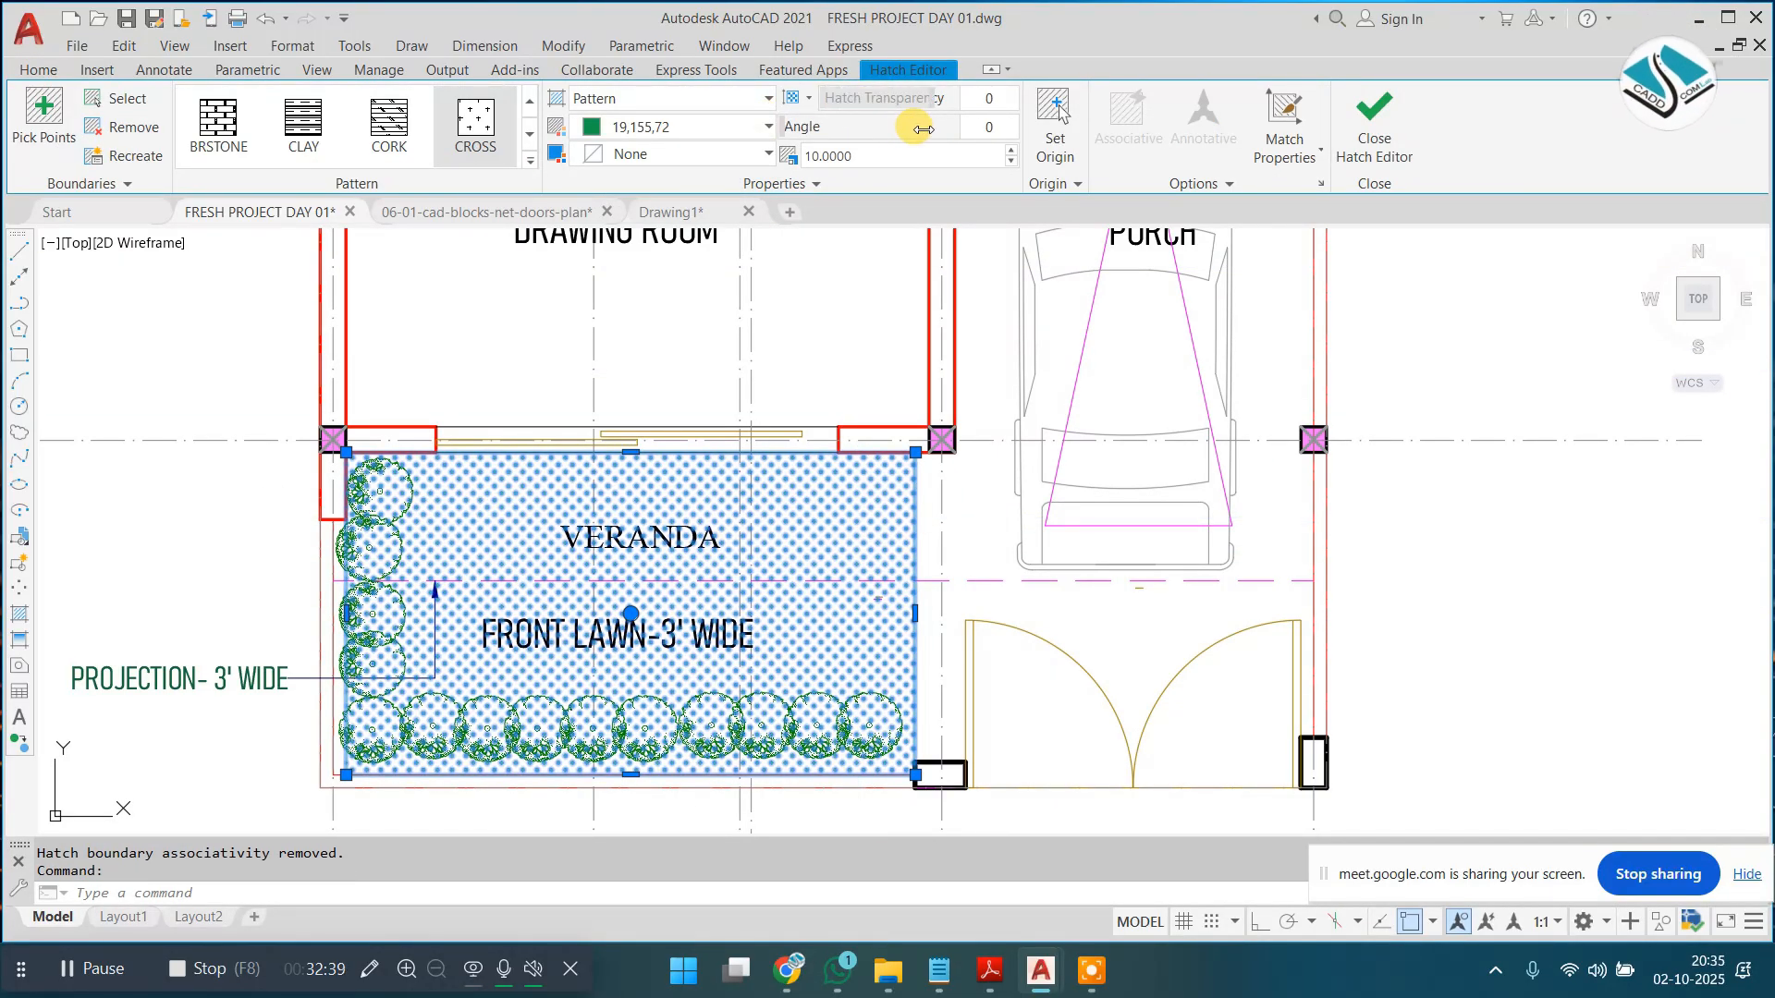
click(1374, 123)
Step: Move the Y-Y' section line with its arrows and letters from the center line plan to beside the ground floor plan being finished
scroll(835, 346, down, 6)
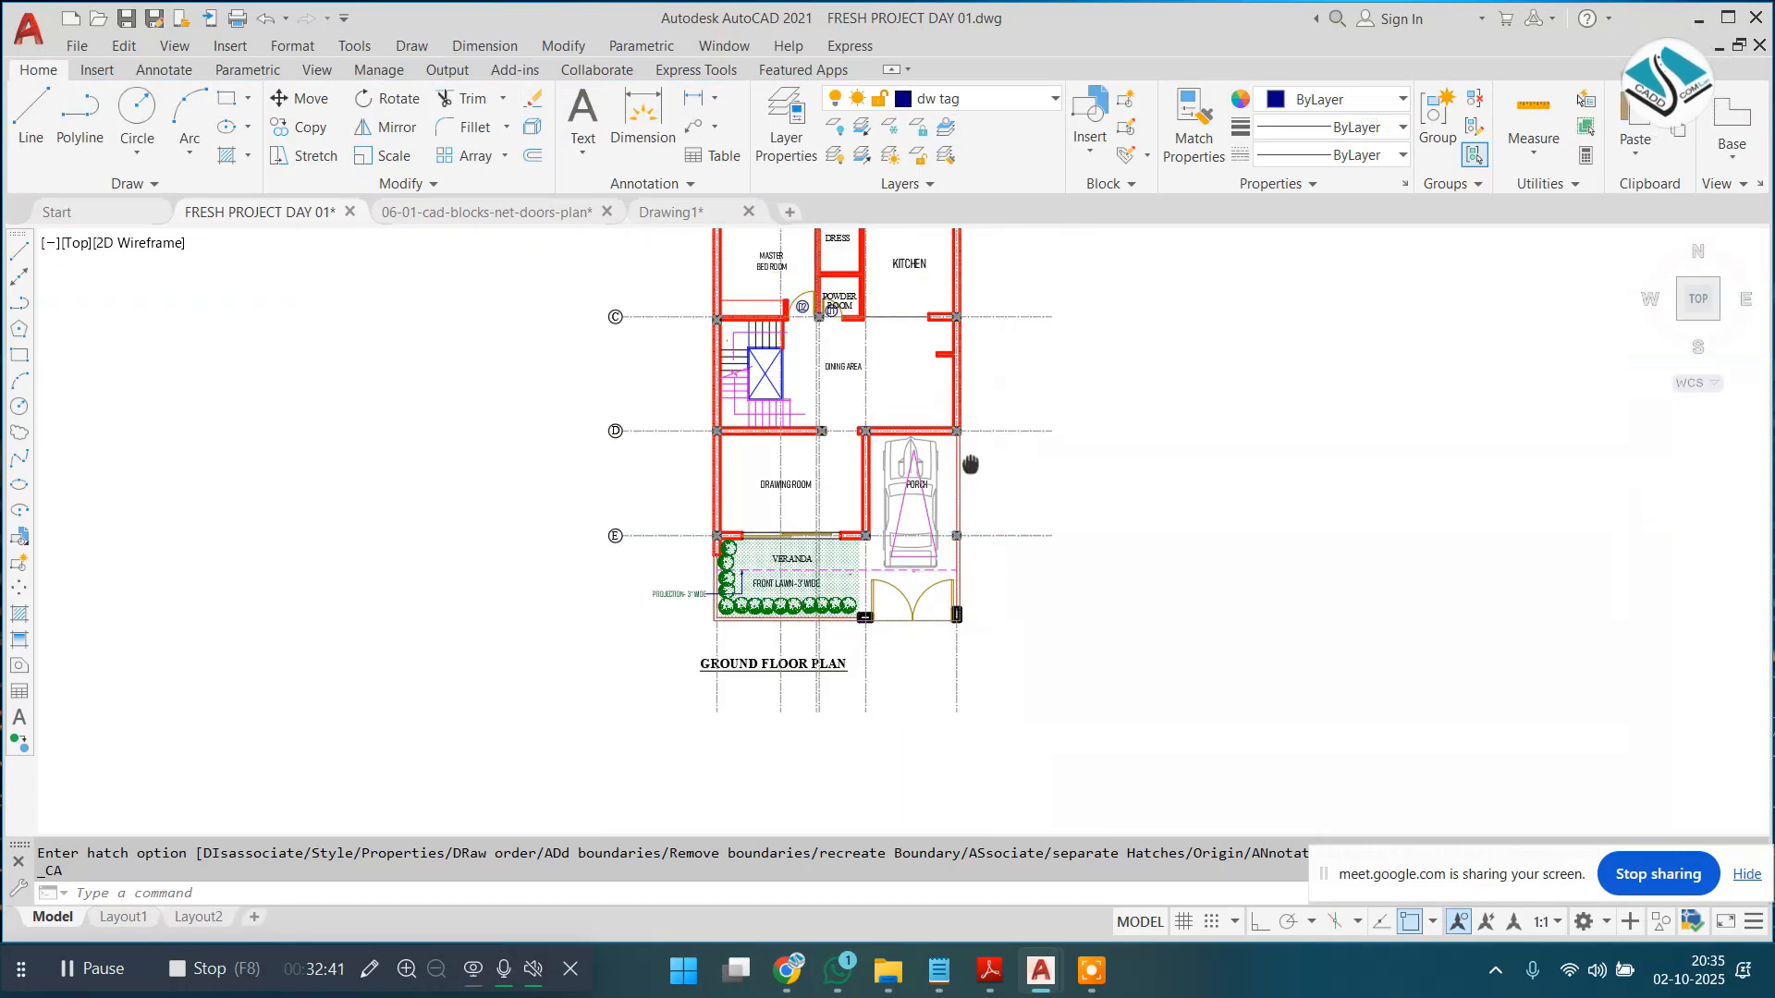
scroll(835, 346, up, 2)
middle_drag(835, 347, 845, 493)
scroll(846, 490, down, 4)
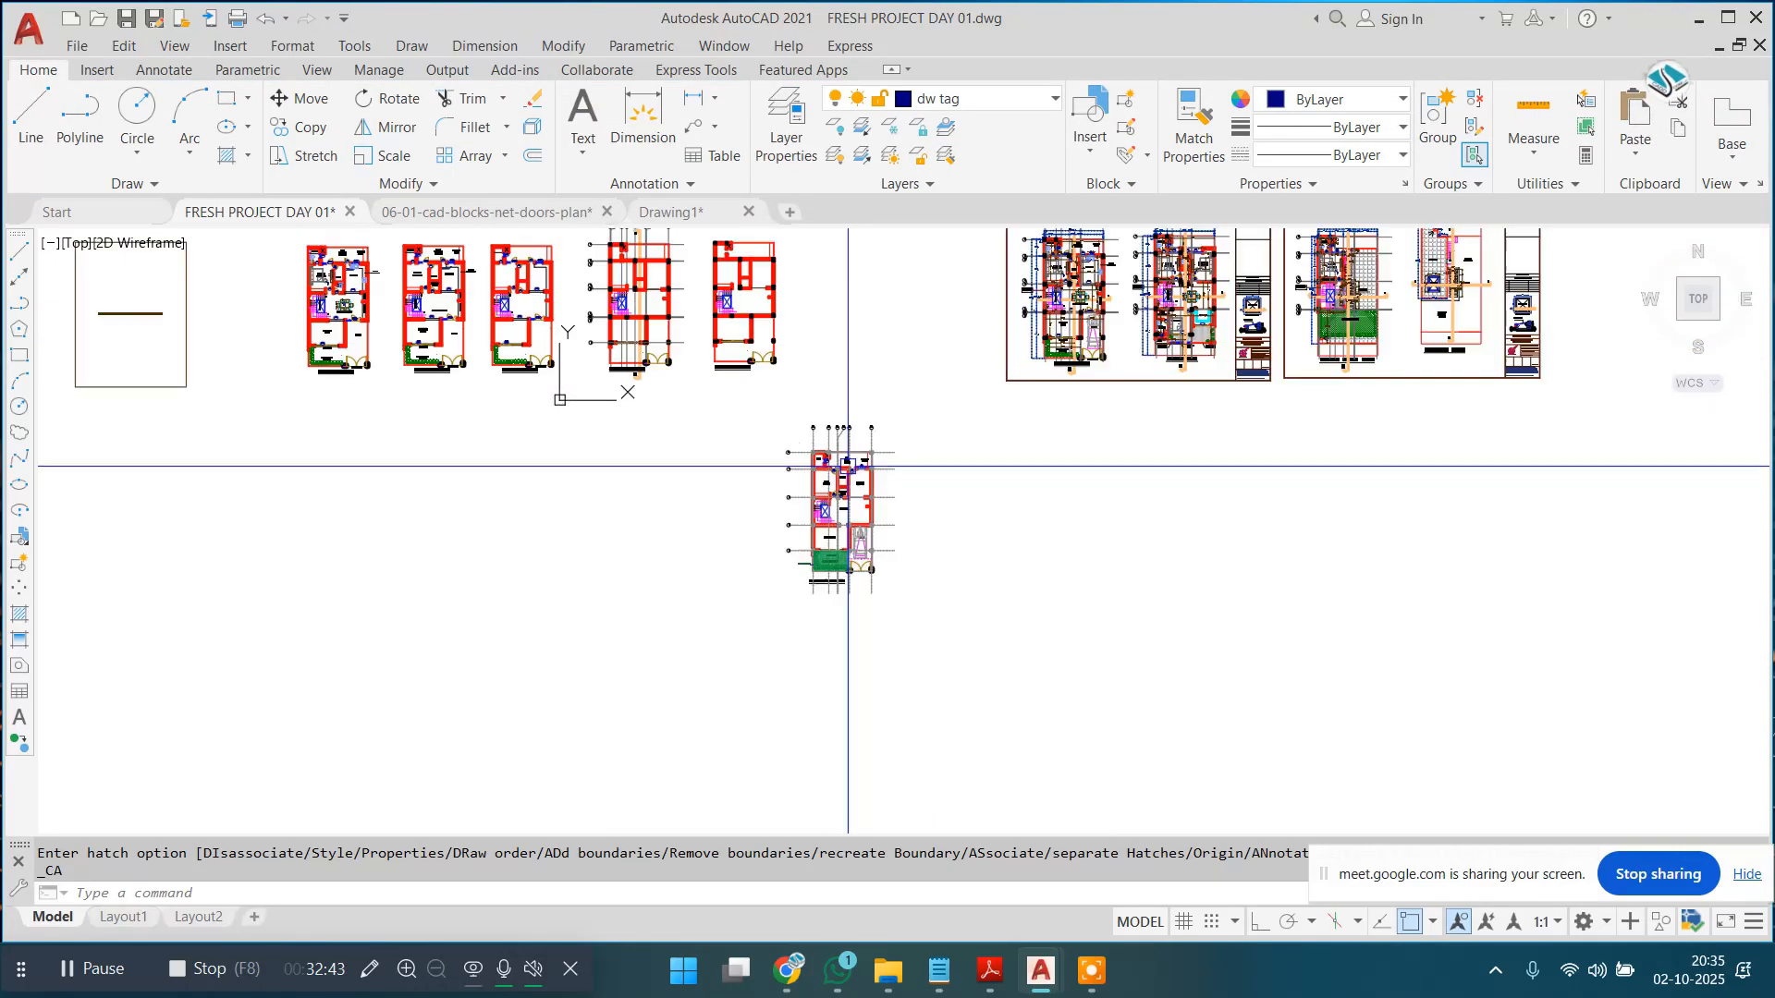
scroll(847, 467, up, 6)
scroll(848, 466, down, 6)
middle_drag(659, 339, 713, 445)
scroll(689, 342, up, 9)
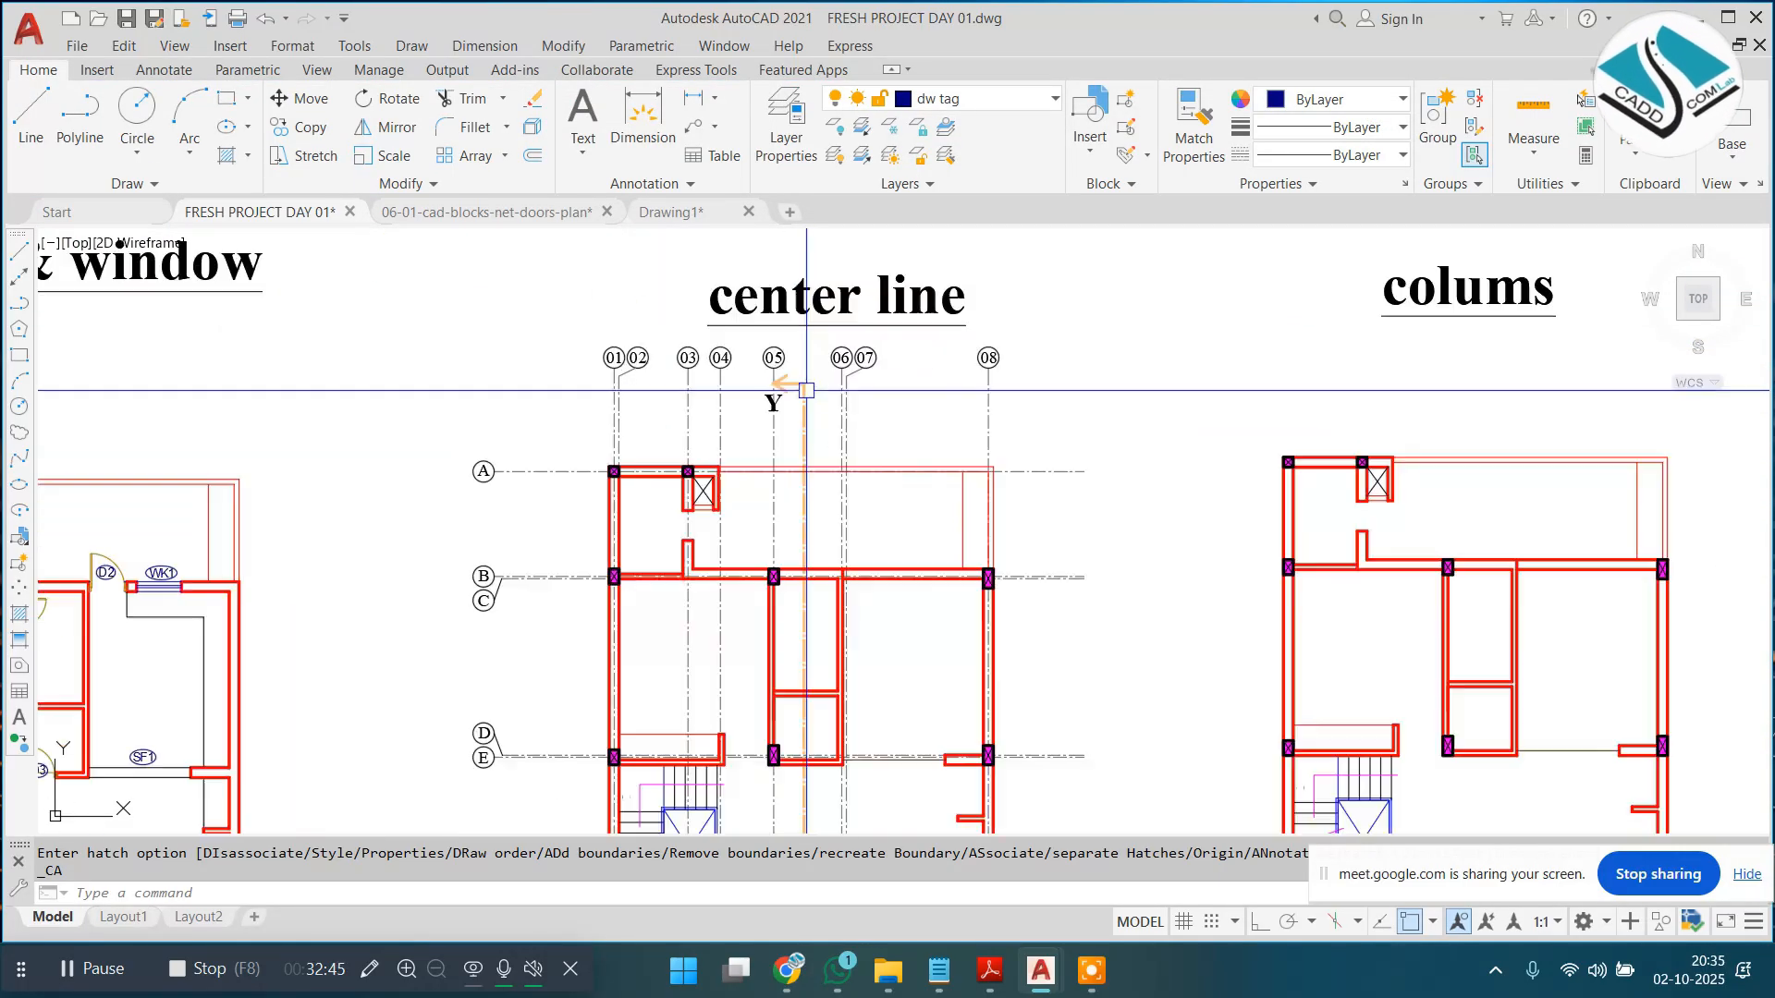
click(601, 309)
click(935, 502)
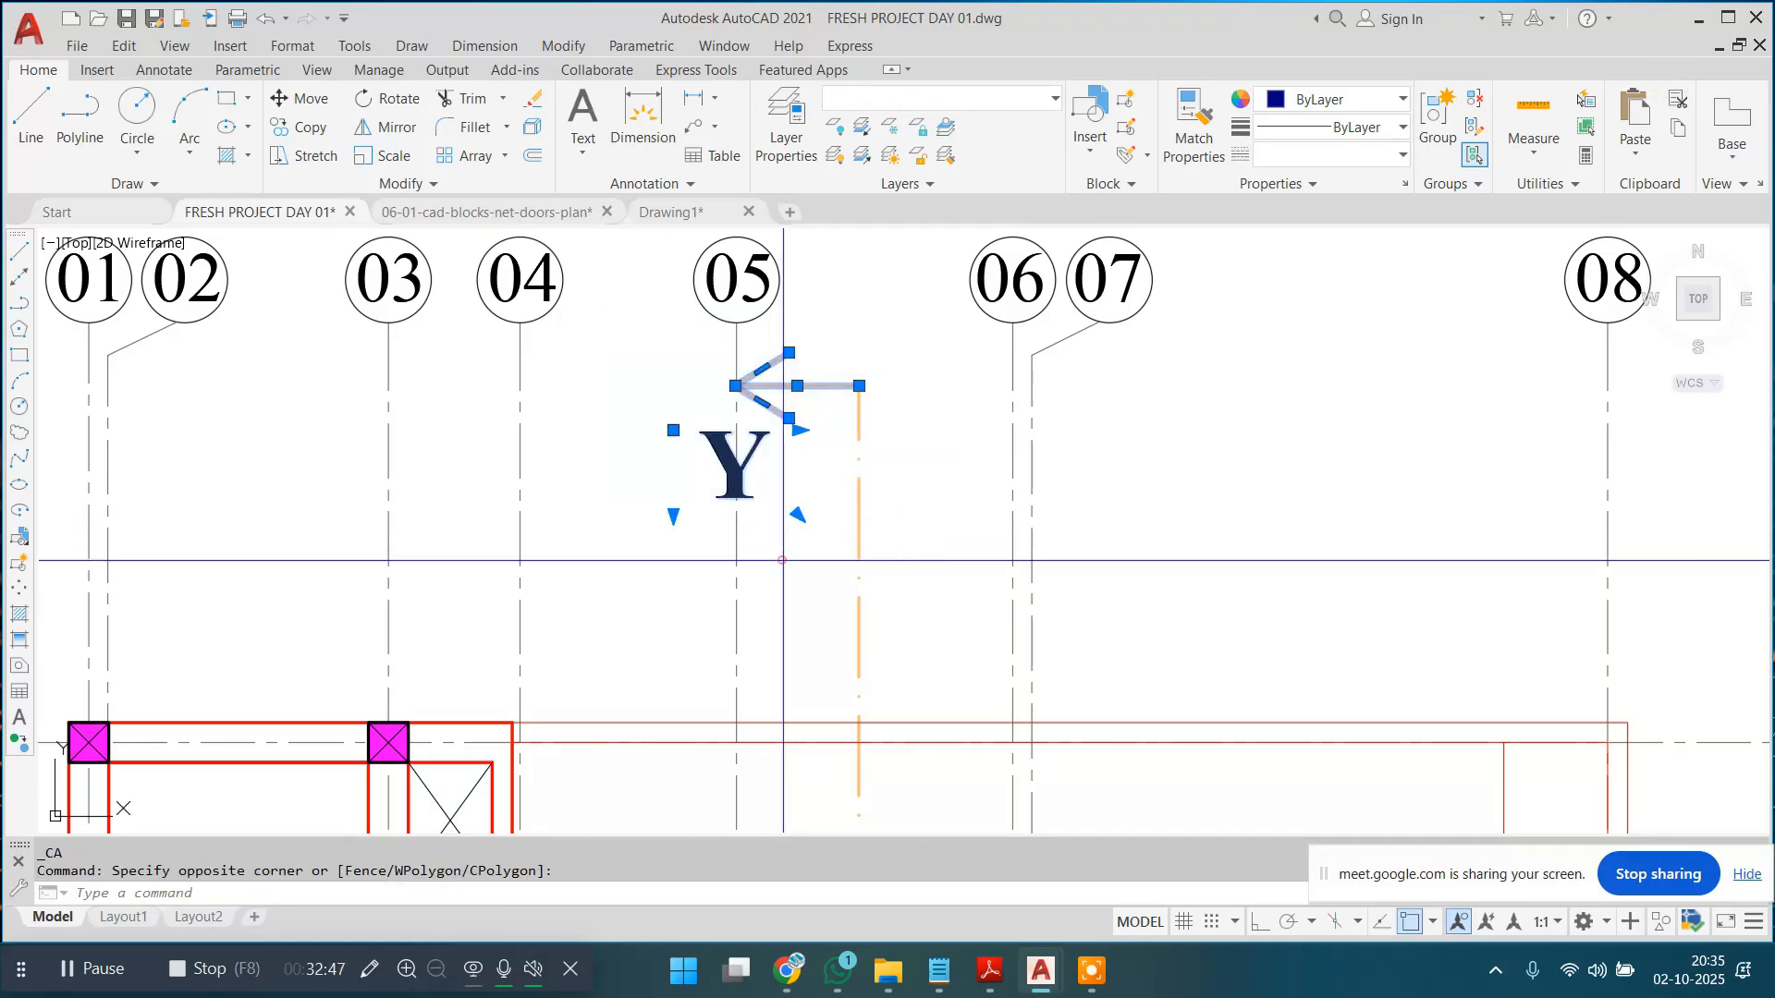
scroll(824, 520, down, 6)
scroll(786, 601, up, 8)
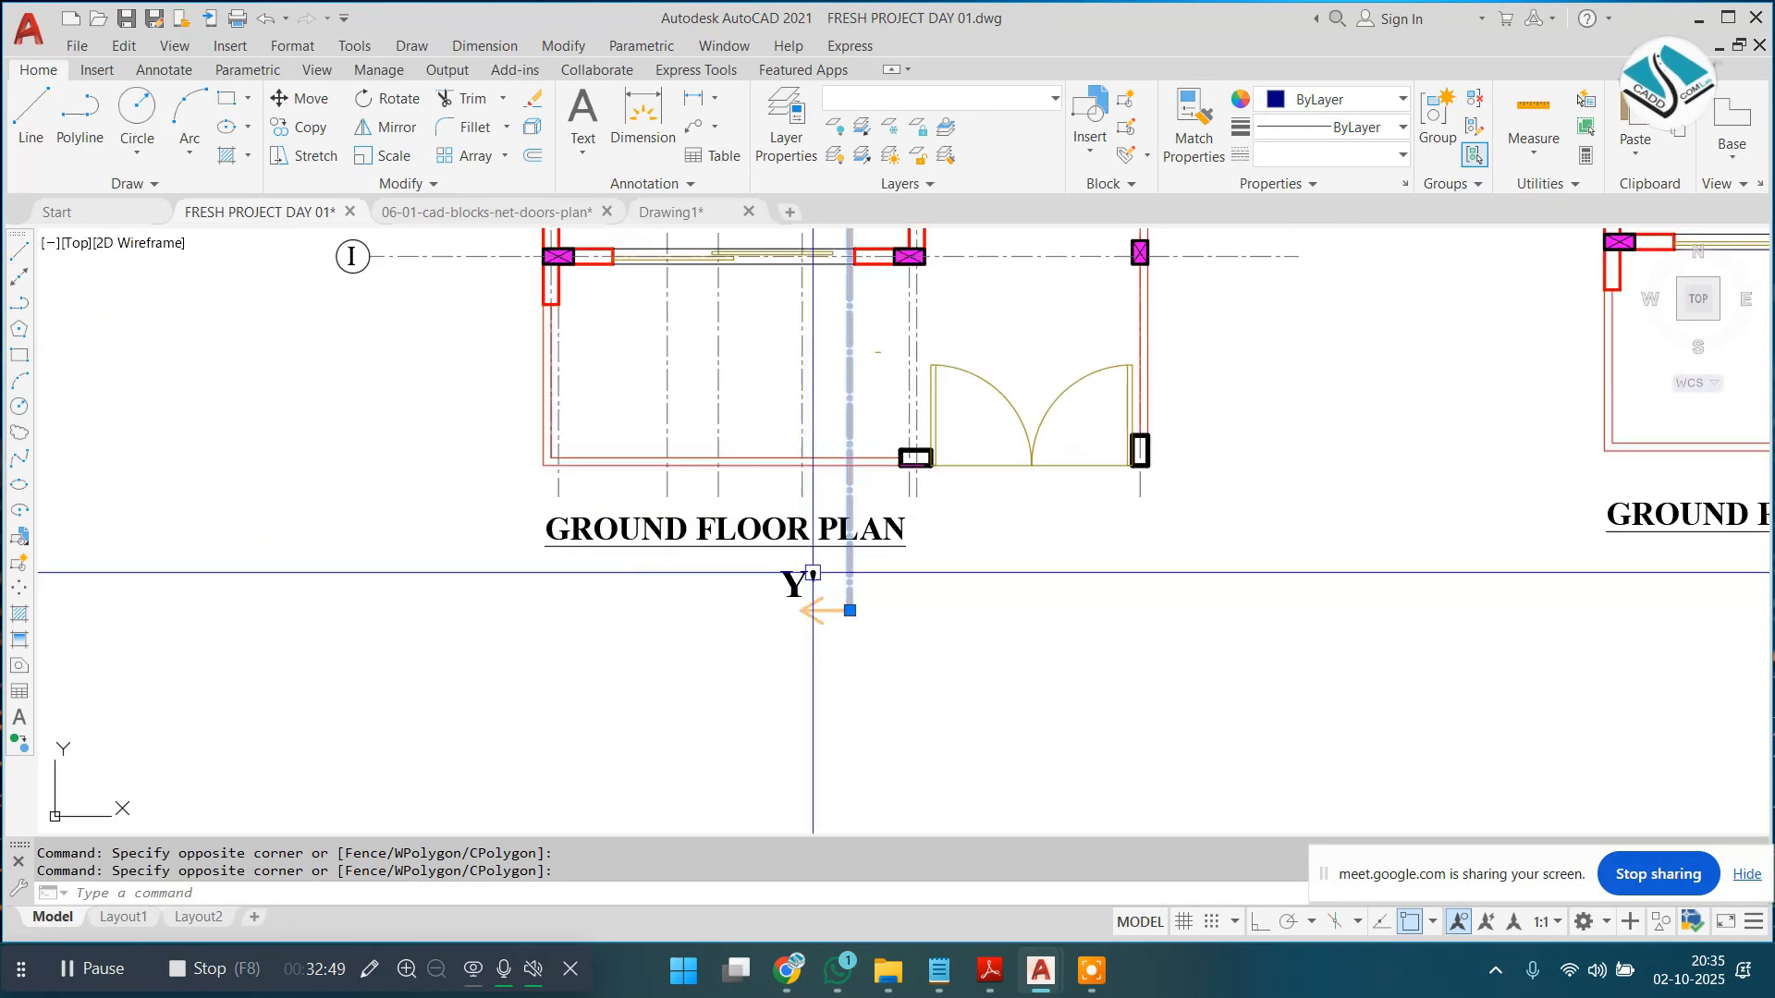
scroll(753, 451, down, 6)
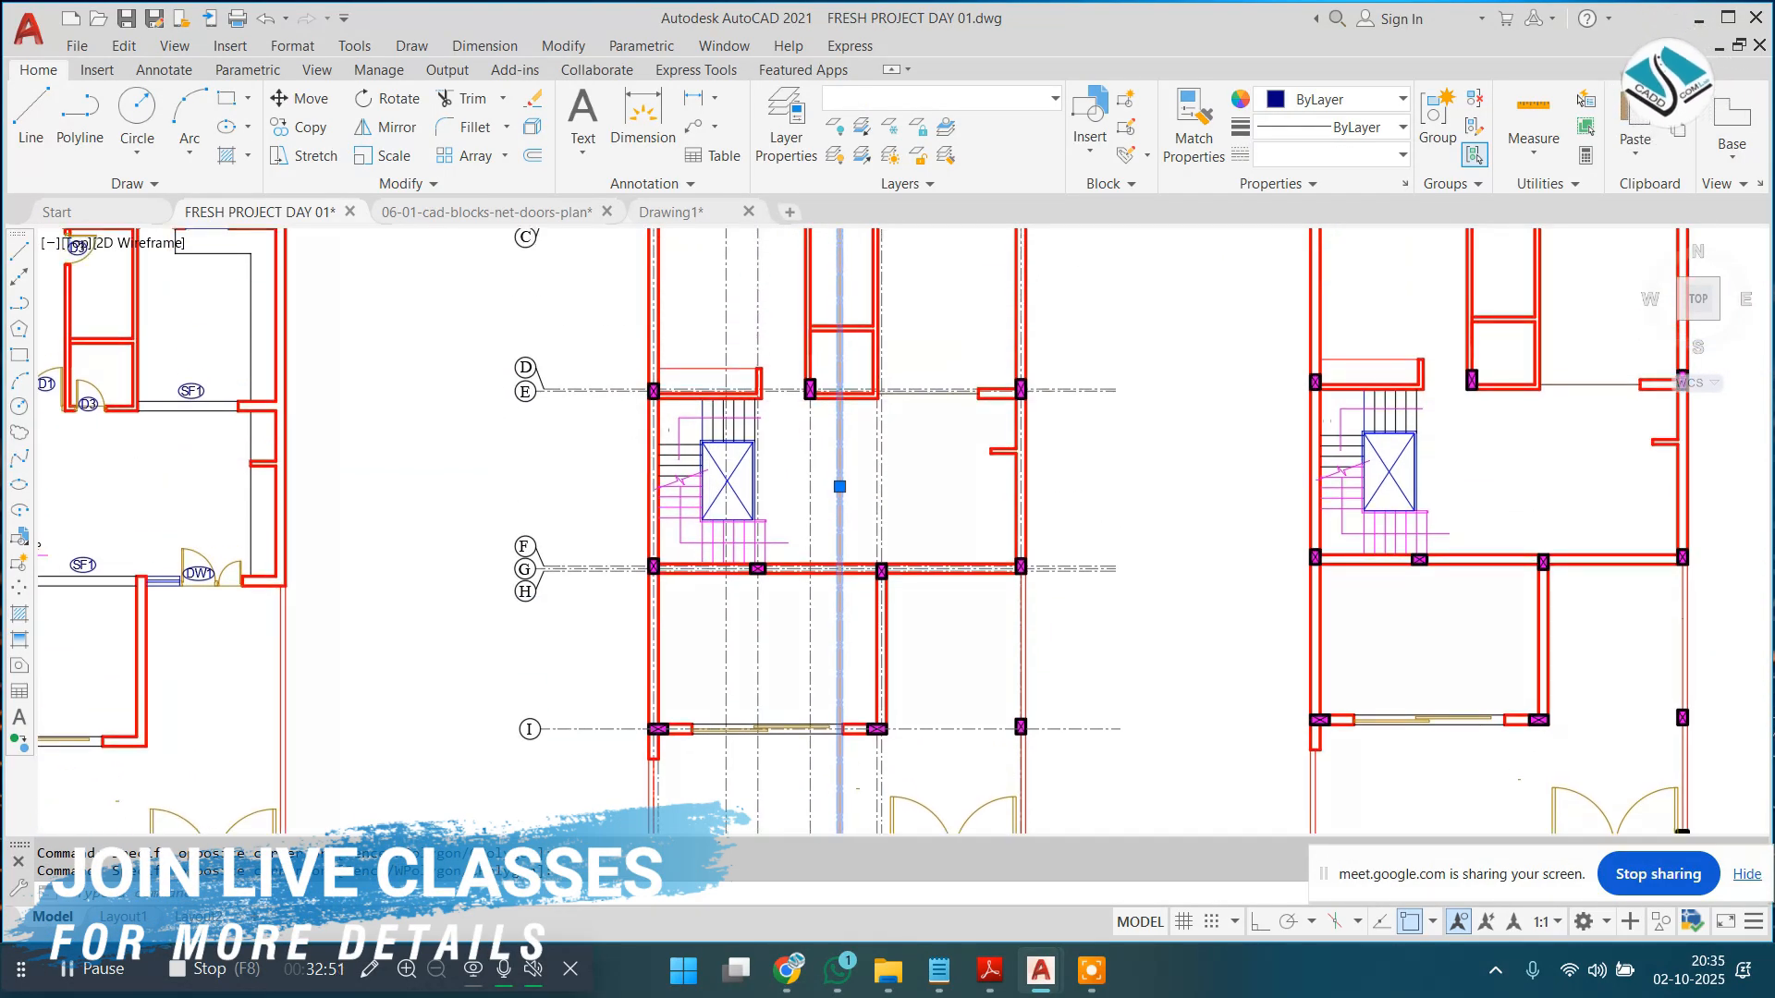
scroll(694, 436, down, 2)
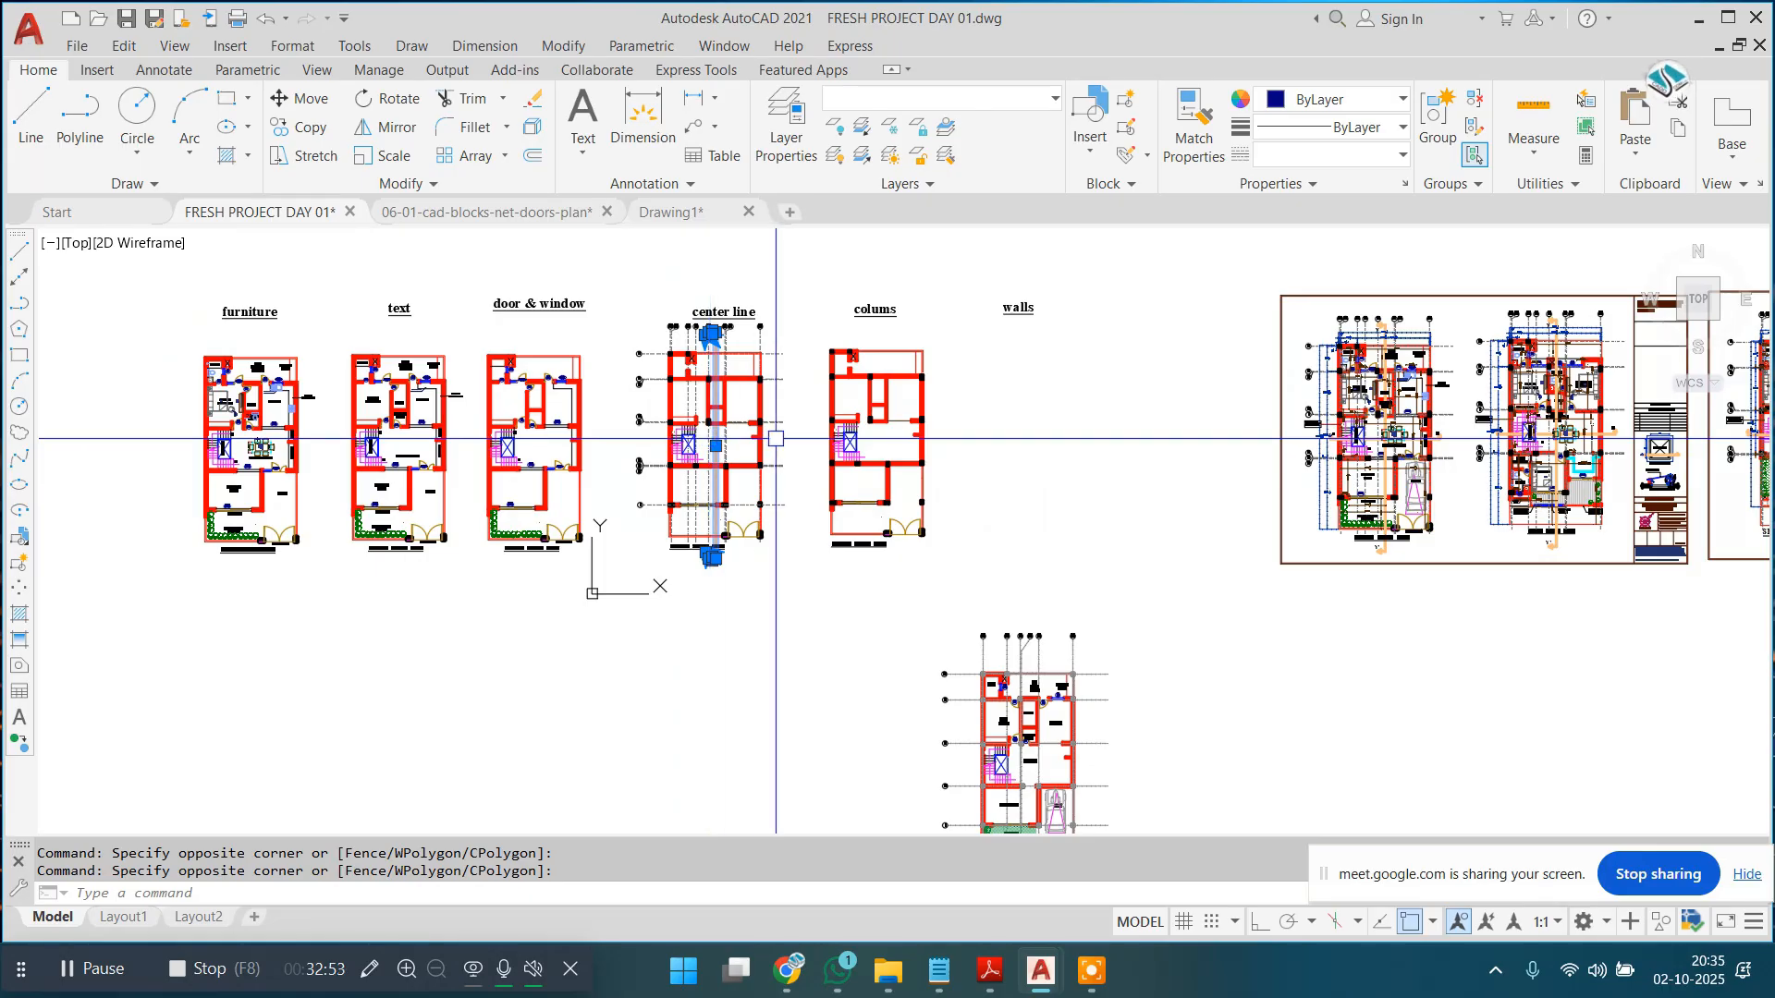
scroll(746, 413, up, 2)
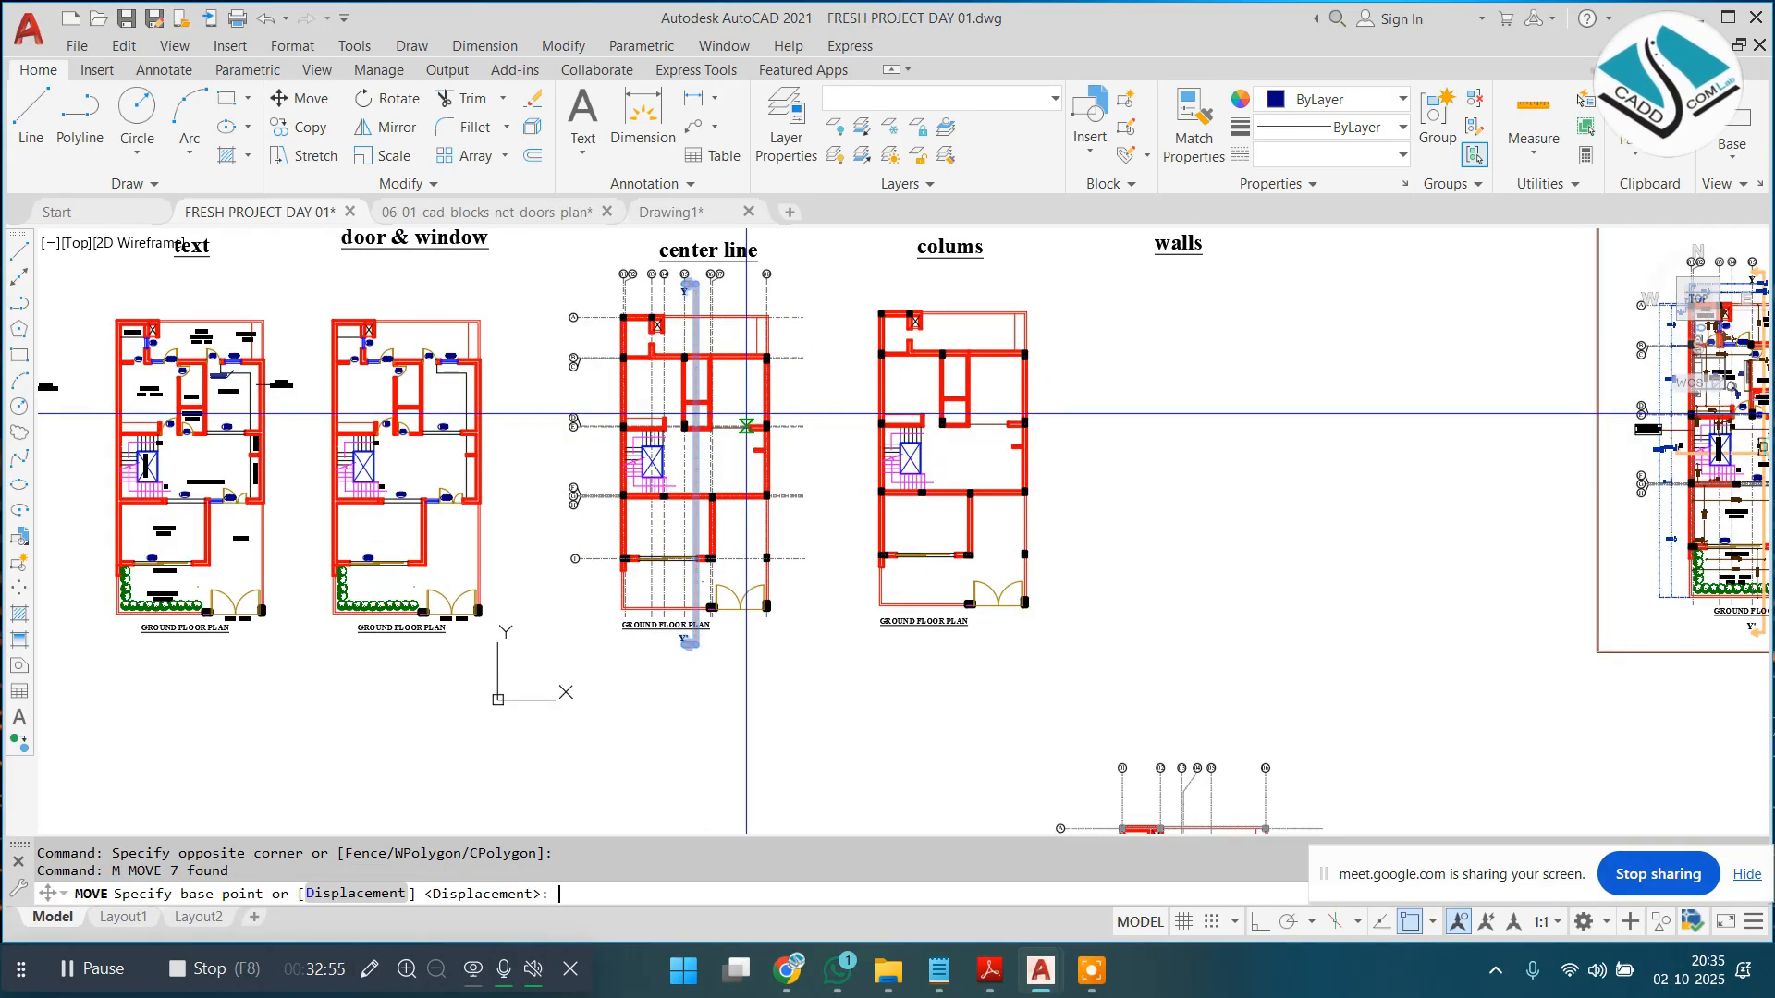
click(746, 413)
middle_drag(997, 709, 802, 371)
key(Escape)
Step: Close the open arrowhead at the Y end with a vertical line and trim the shaft inside it
scroll(731, 446, up, 10)
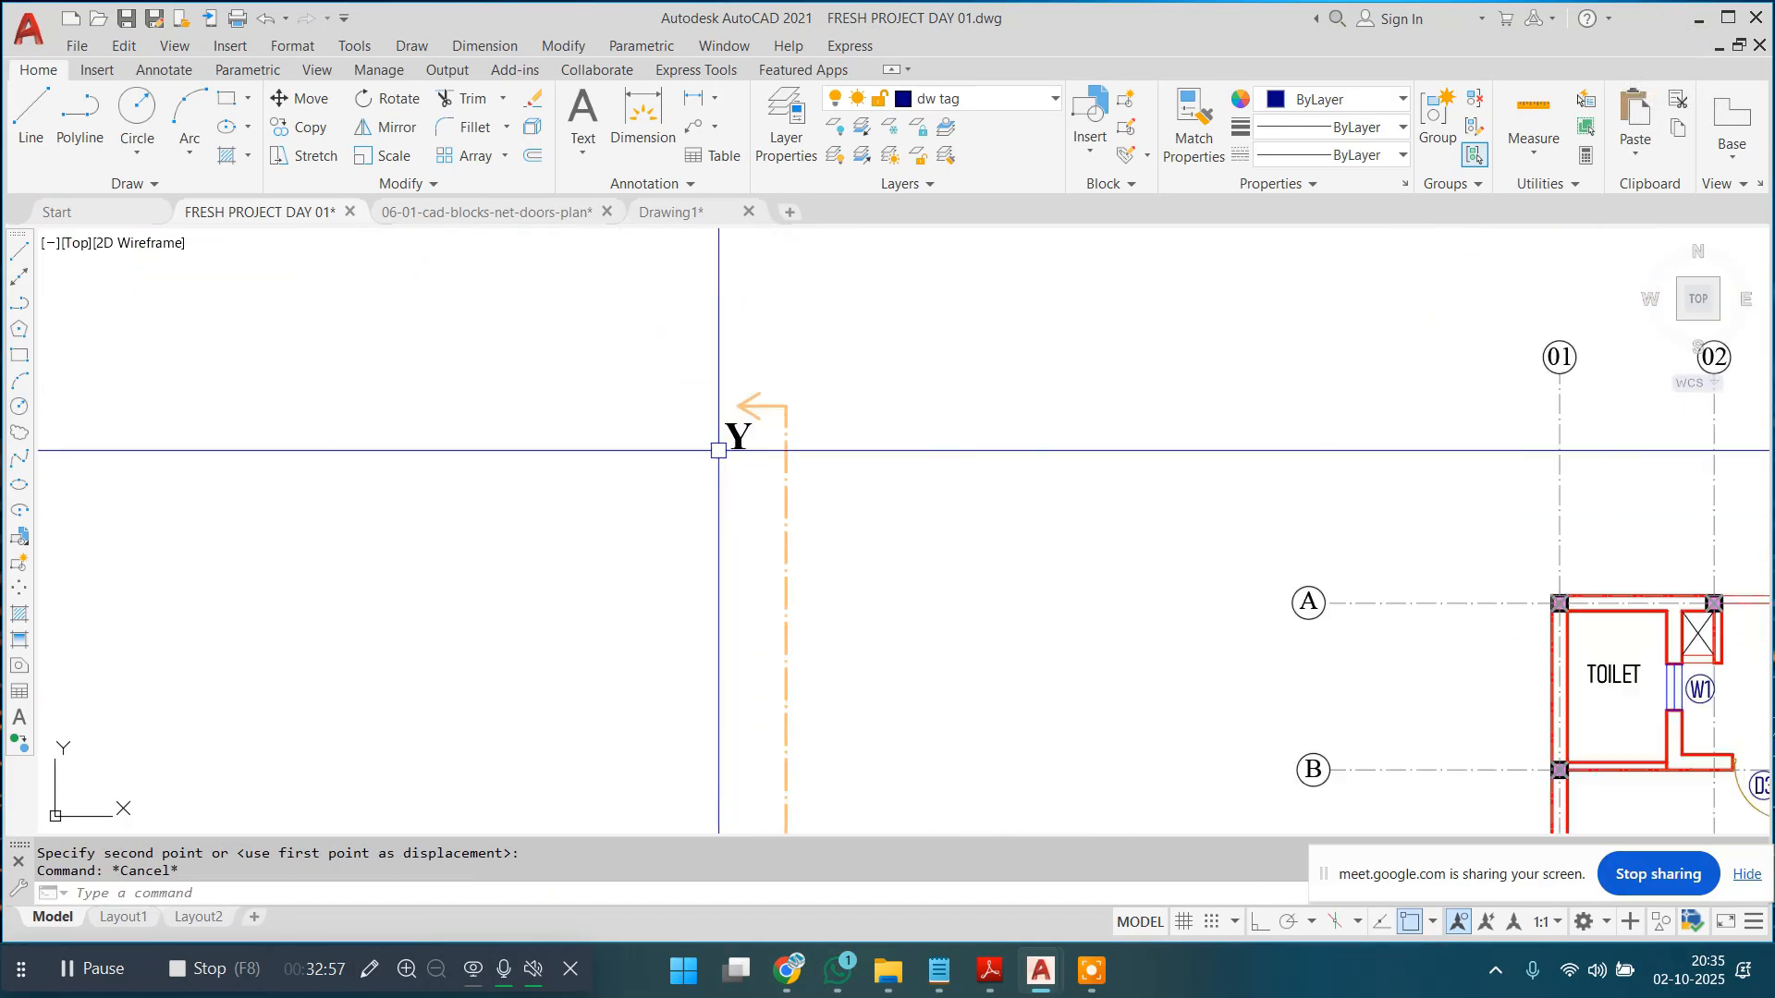
scroll(788, 351, up, 4)
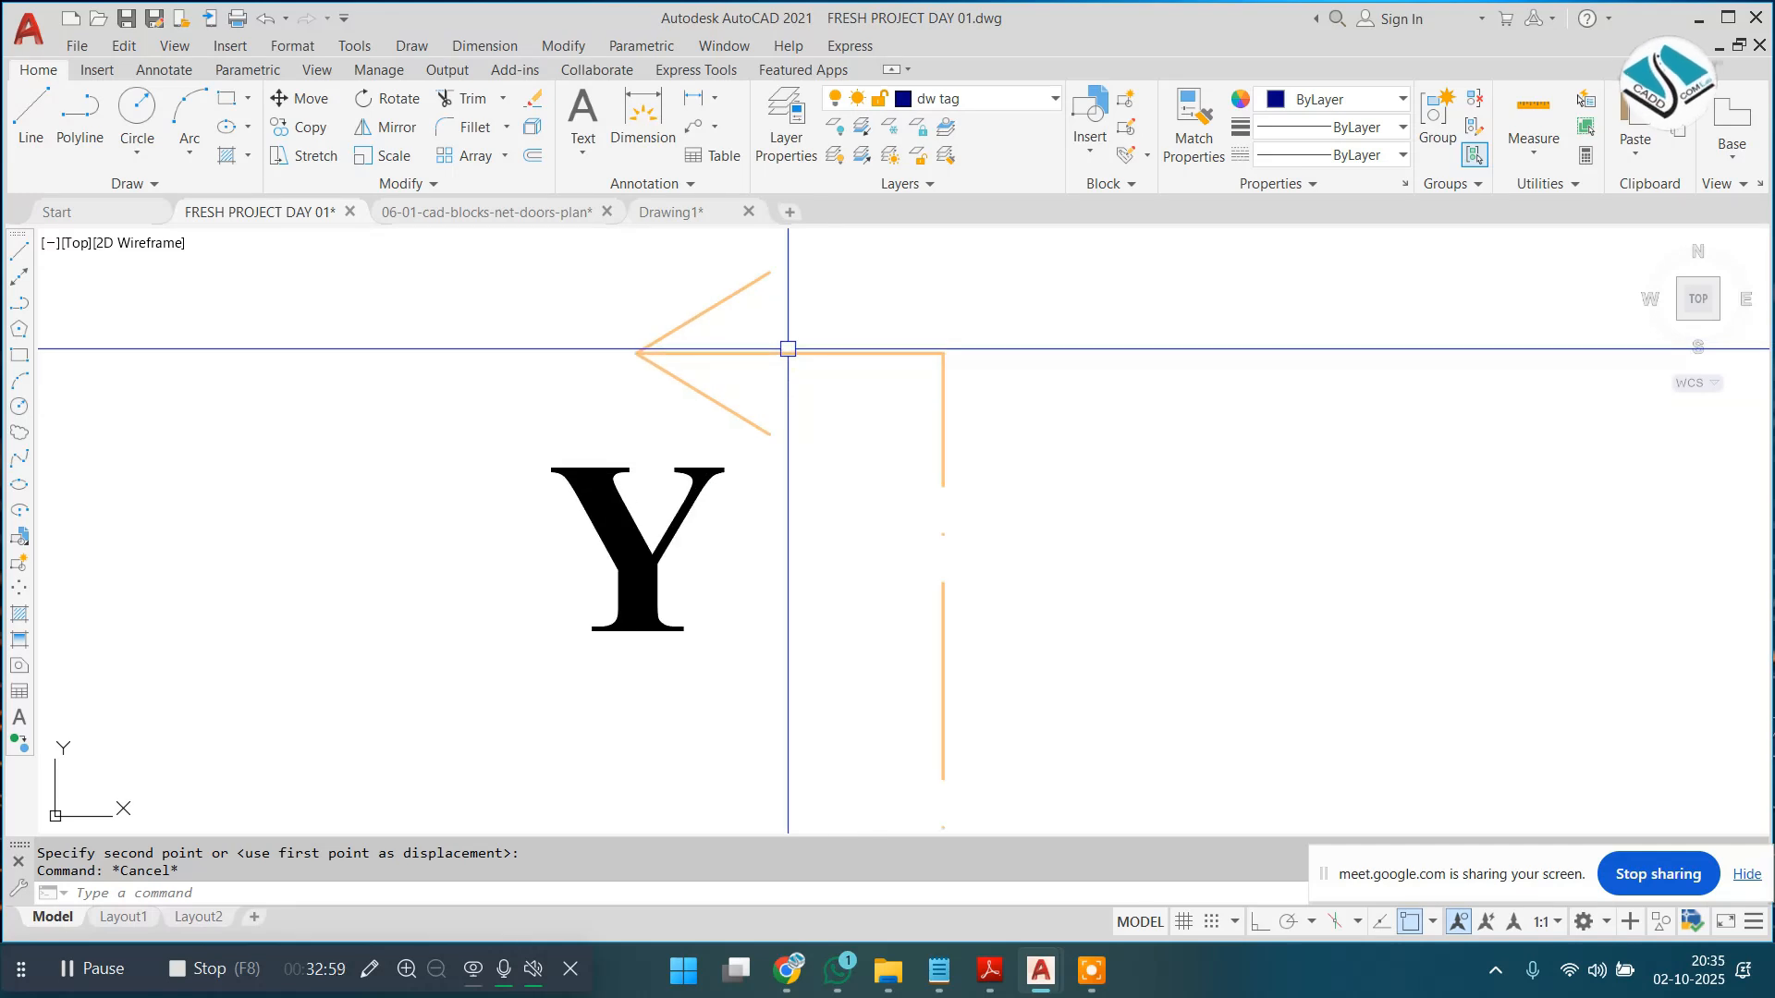
key(Return)
scroll(741, 311, up, 4)
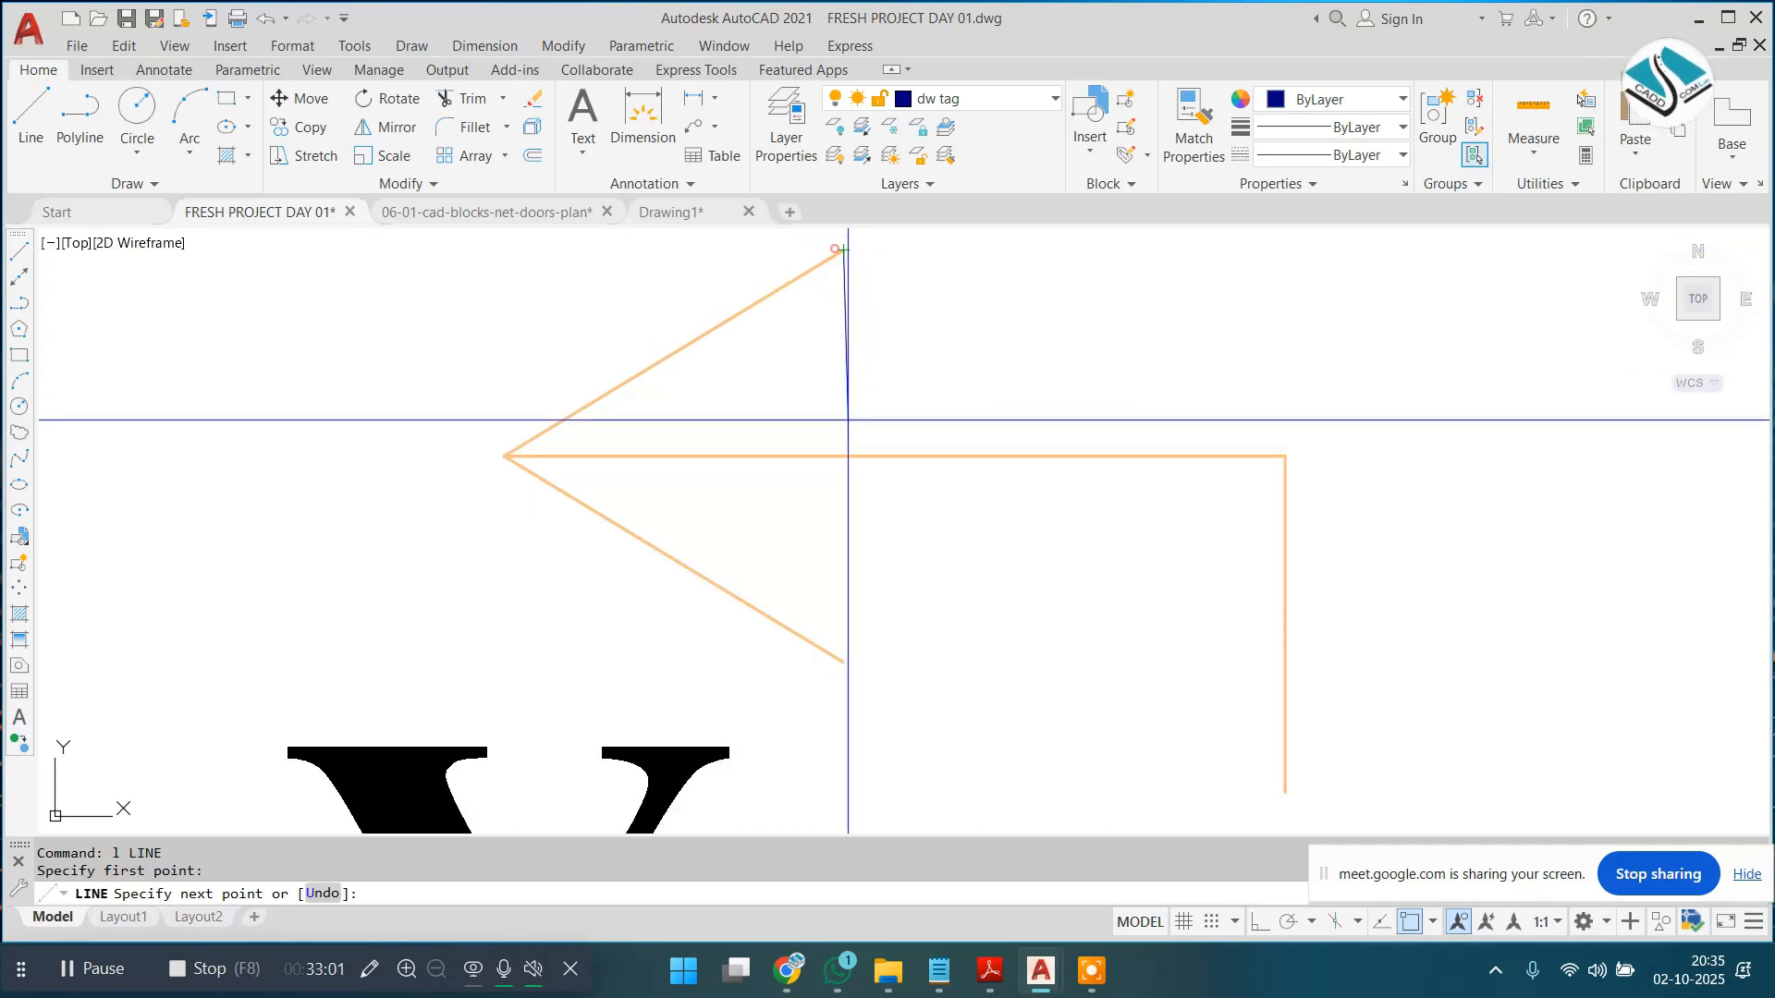
key(Escape)
key(Return)
click(843, 250)
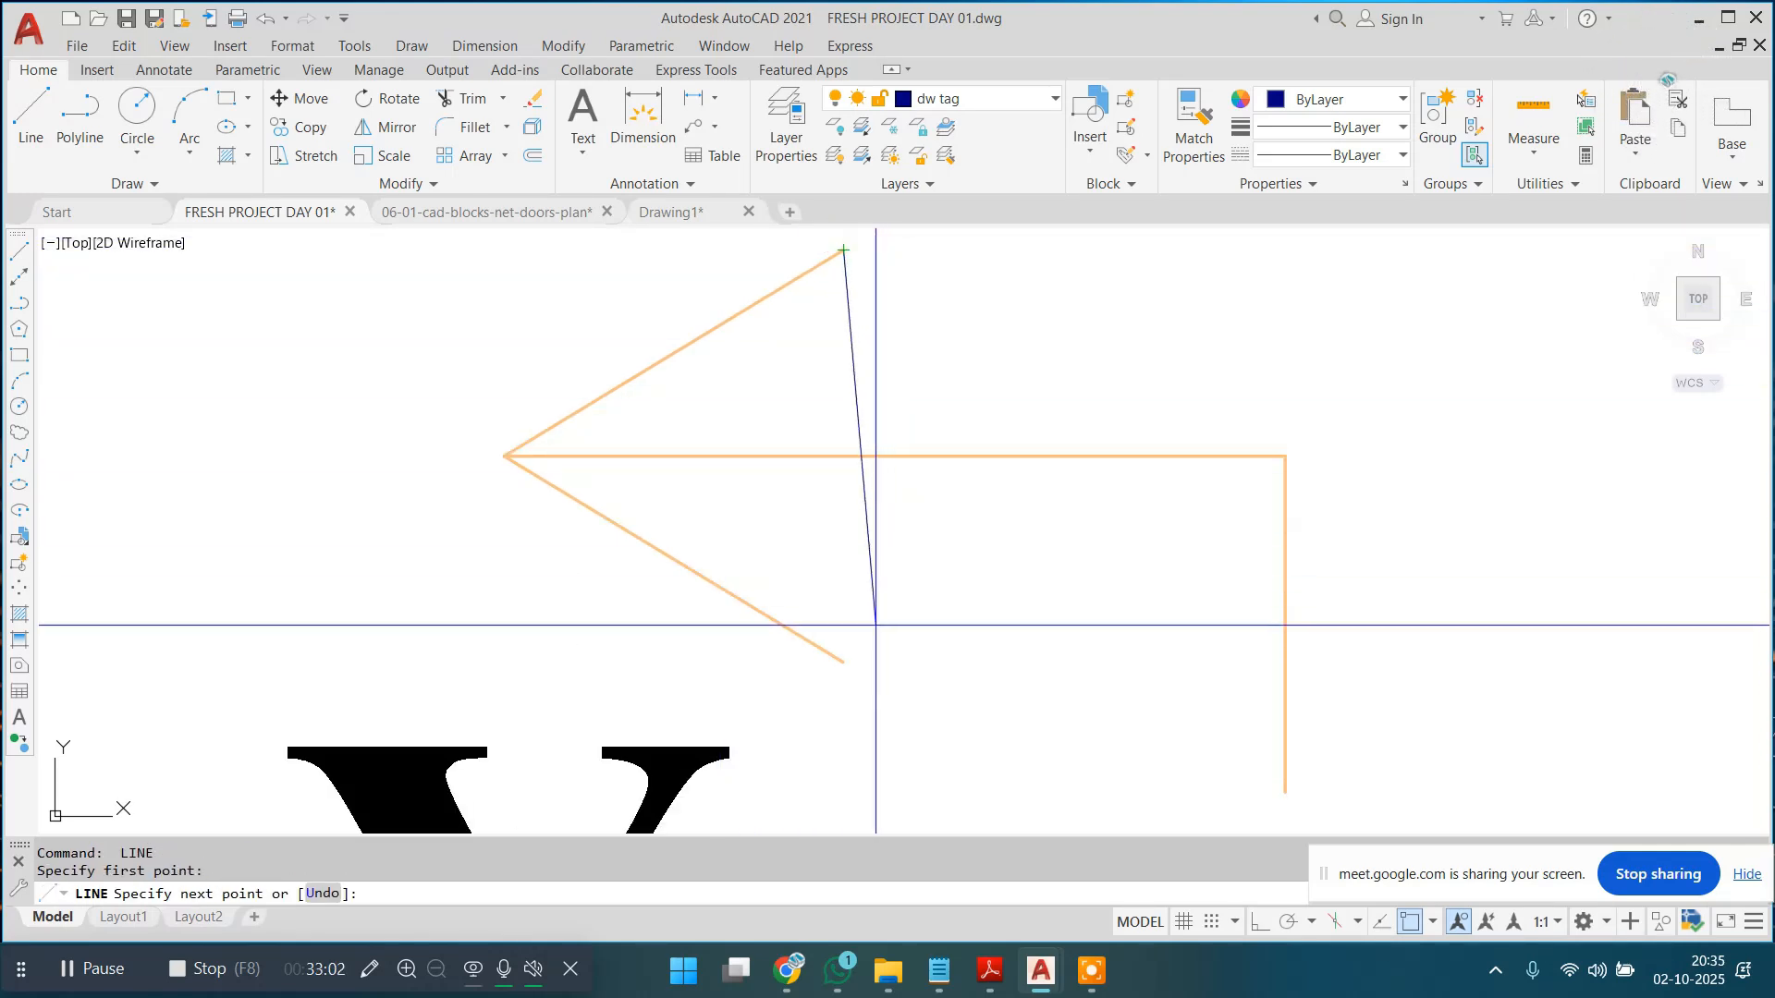
click(842, 661)
key(Escape)
click(762, 457)
Step: Draw a vertical line closing the open arrowhead at the Y' end of the section line
scroll(803, 384, down, 15)
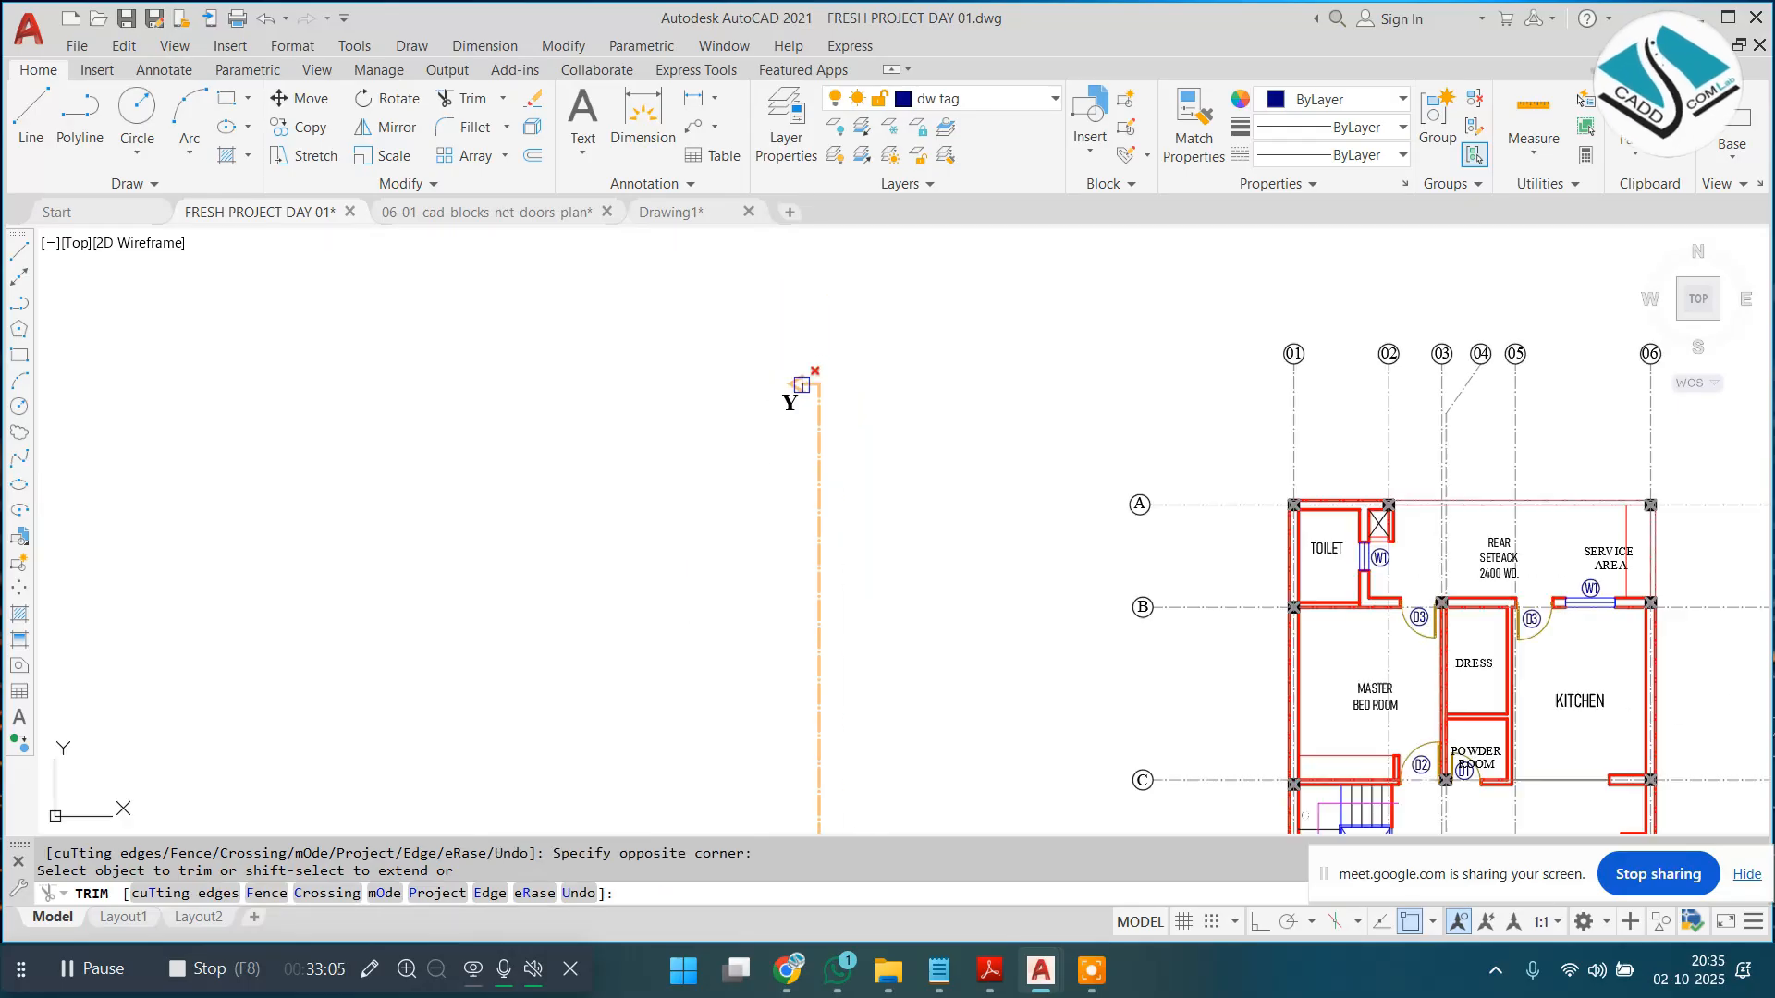
middle_drag(809, 571, 829, 400)
click(833, 762)
scroll(833, 765, up, 14)
middle_drag(766, 703, 851, 436)
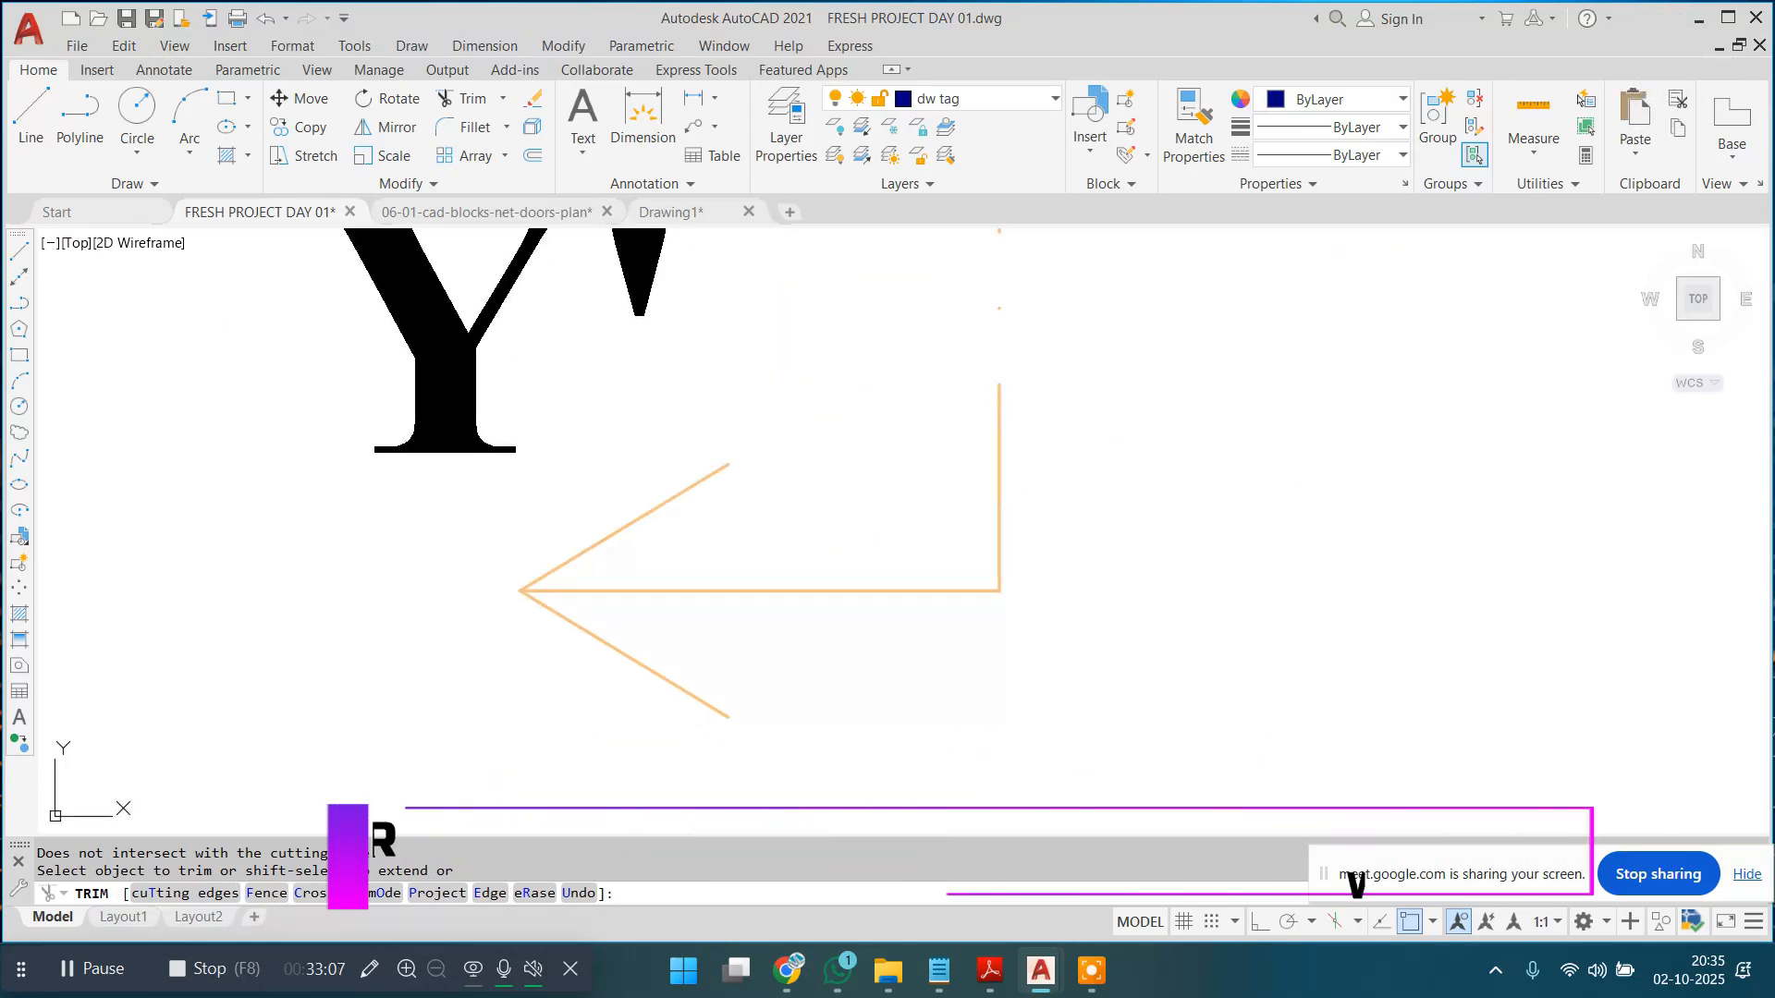
key(Escape)
text(l)
key(Return)
click(727, 464)
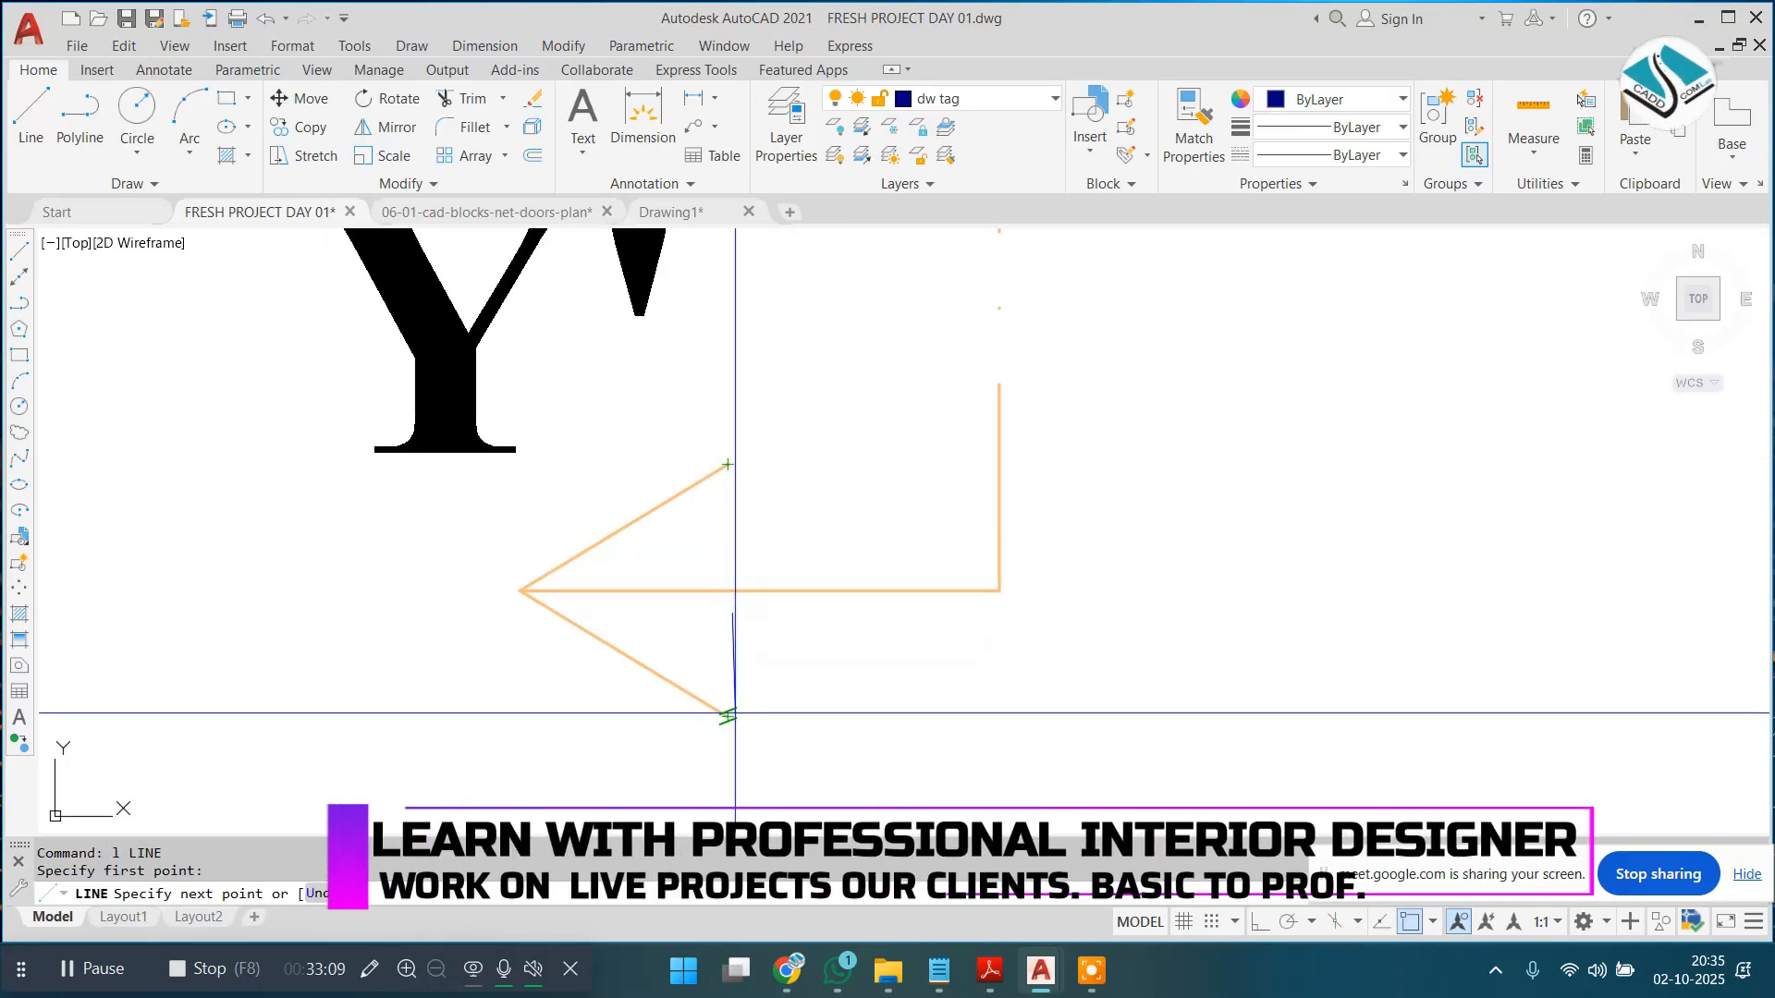
Step: Trim the piece of shaft inside the closed arrowhead at the Y' end
text(tr)
key(Return)
key(Return)
click(692, 591)
key(Escape)
key(Escape)
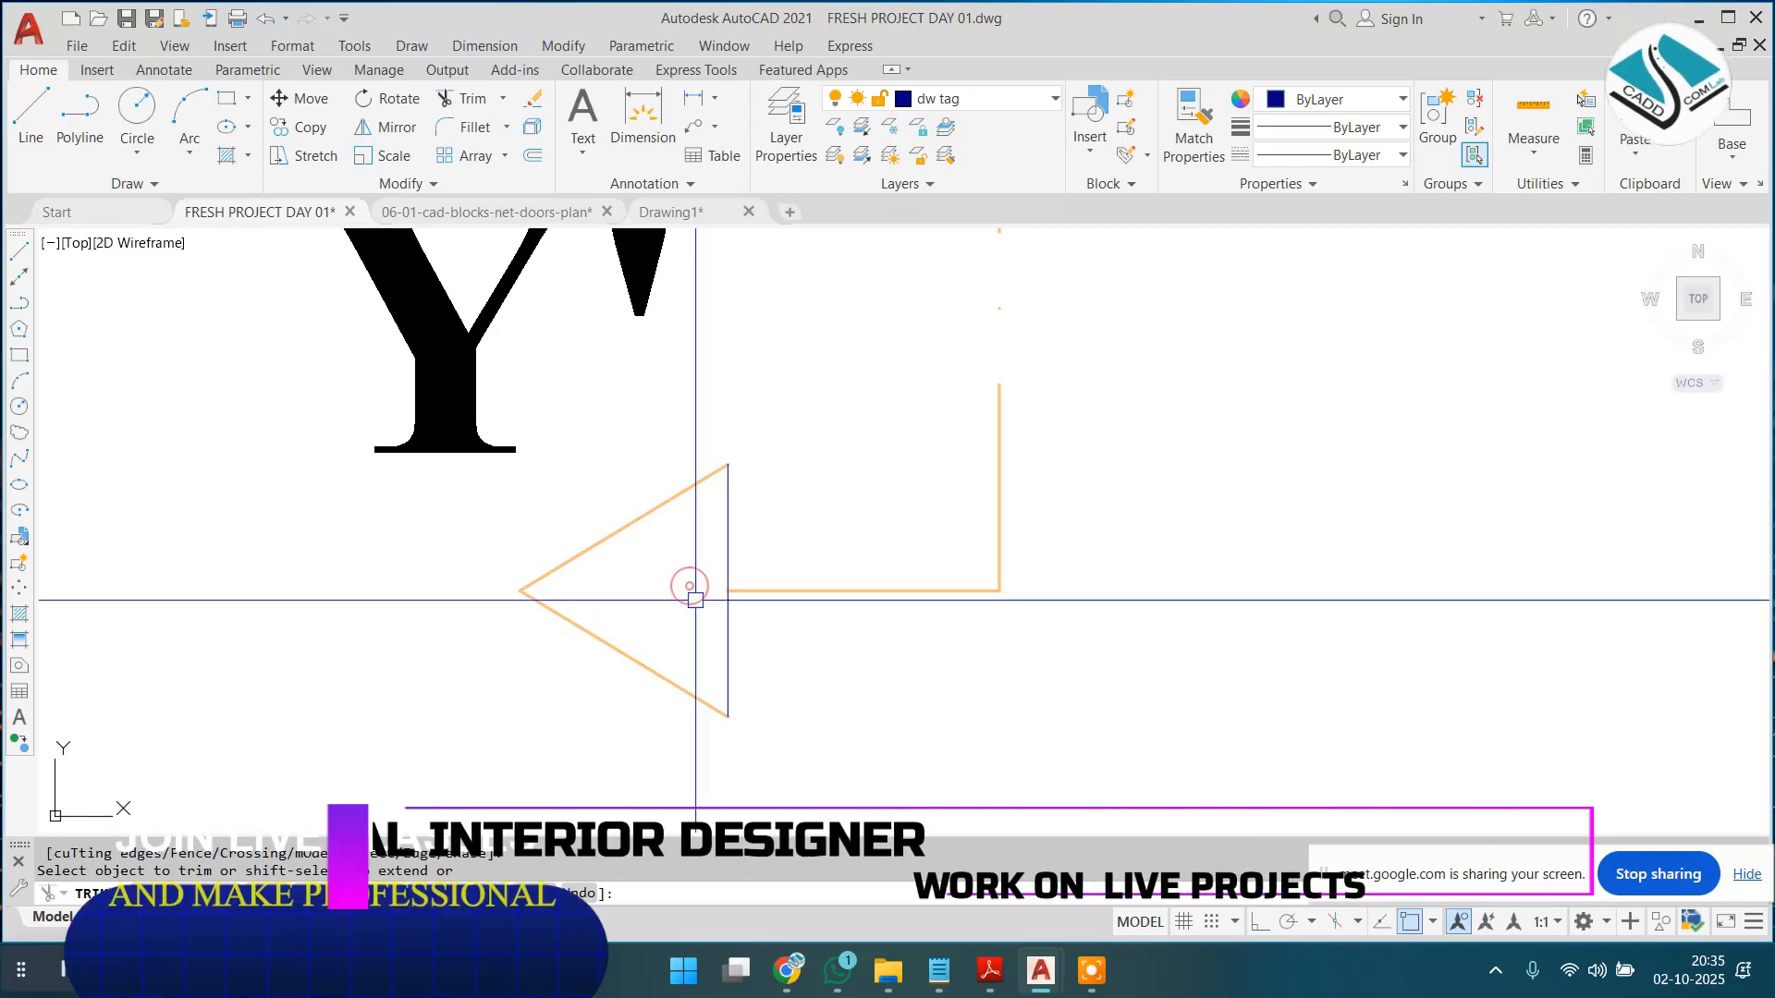
Step: Match the closing lines of both arrowheads to the properties of the orange section line
text(ma)
key(Return)
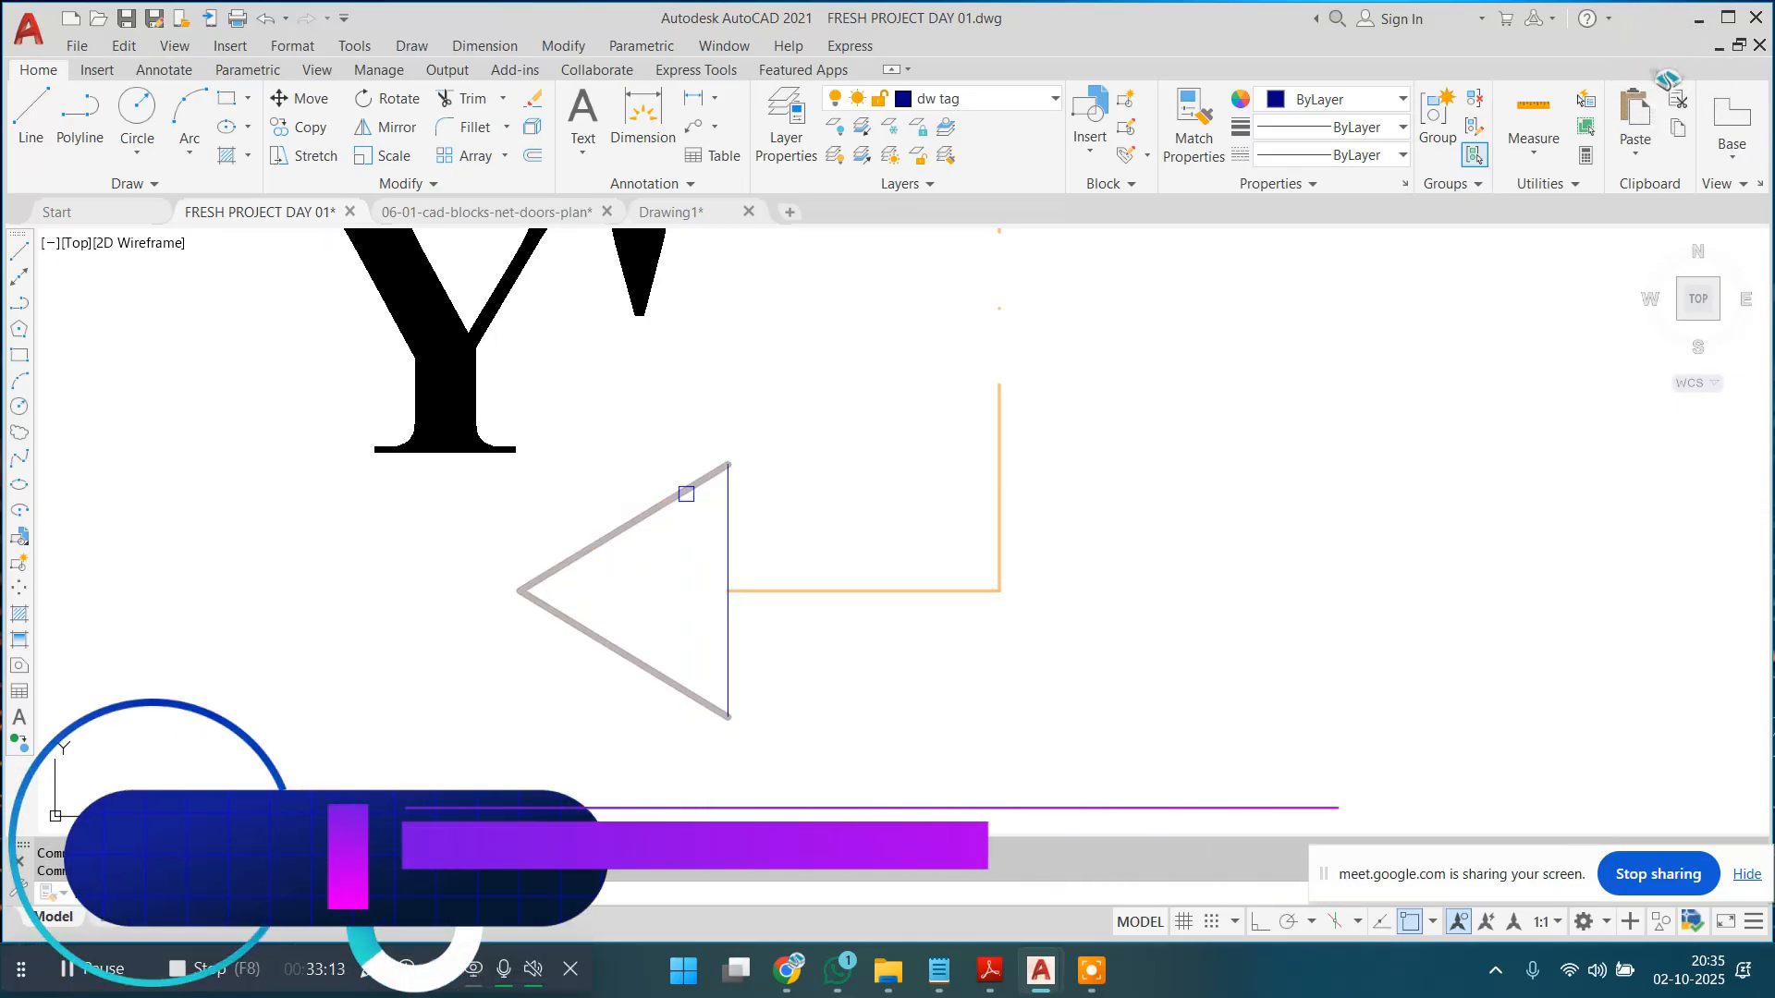
click(685, 491)
click(847, 508)
click(611, 569)
scroll(837, 629, down, 9)
scroll(869, 642, up, 6)
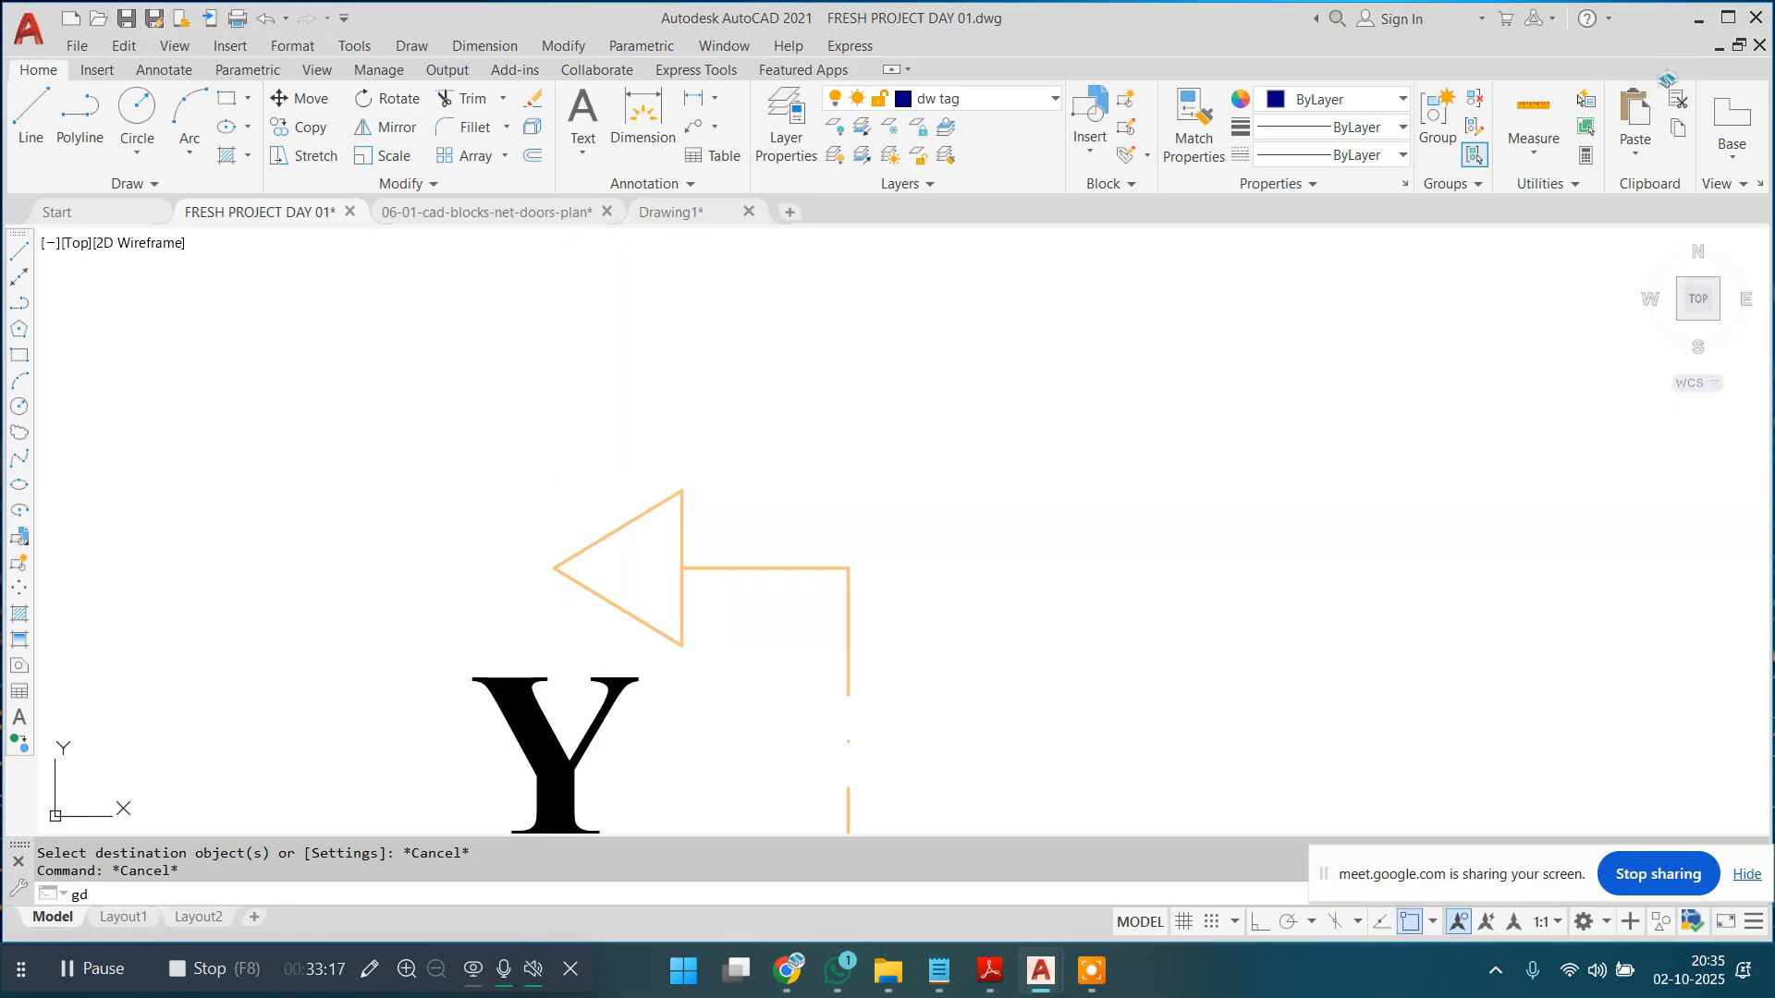
Step: Fill both section arrowheads with a GR_LINEAR gradient, using 0,0,0 for both colors and a transparency of 11
key(Return)
click(699, 127)
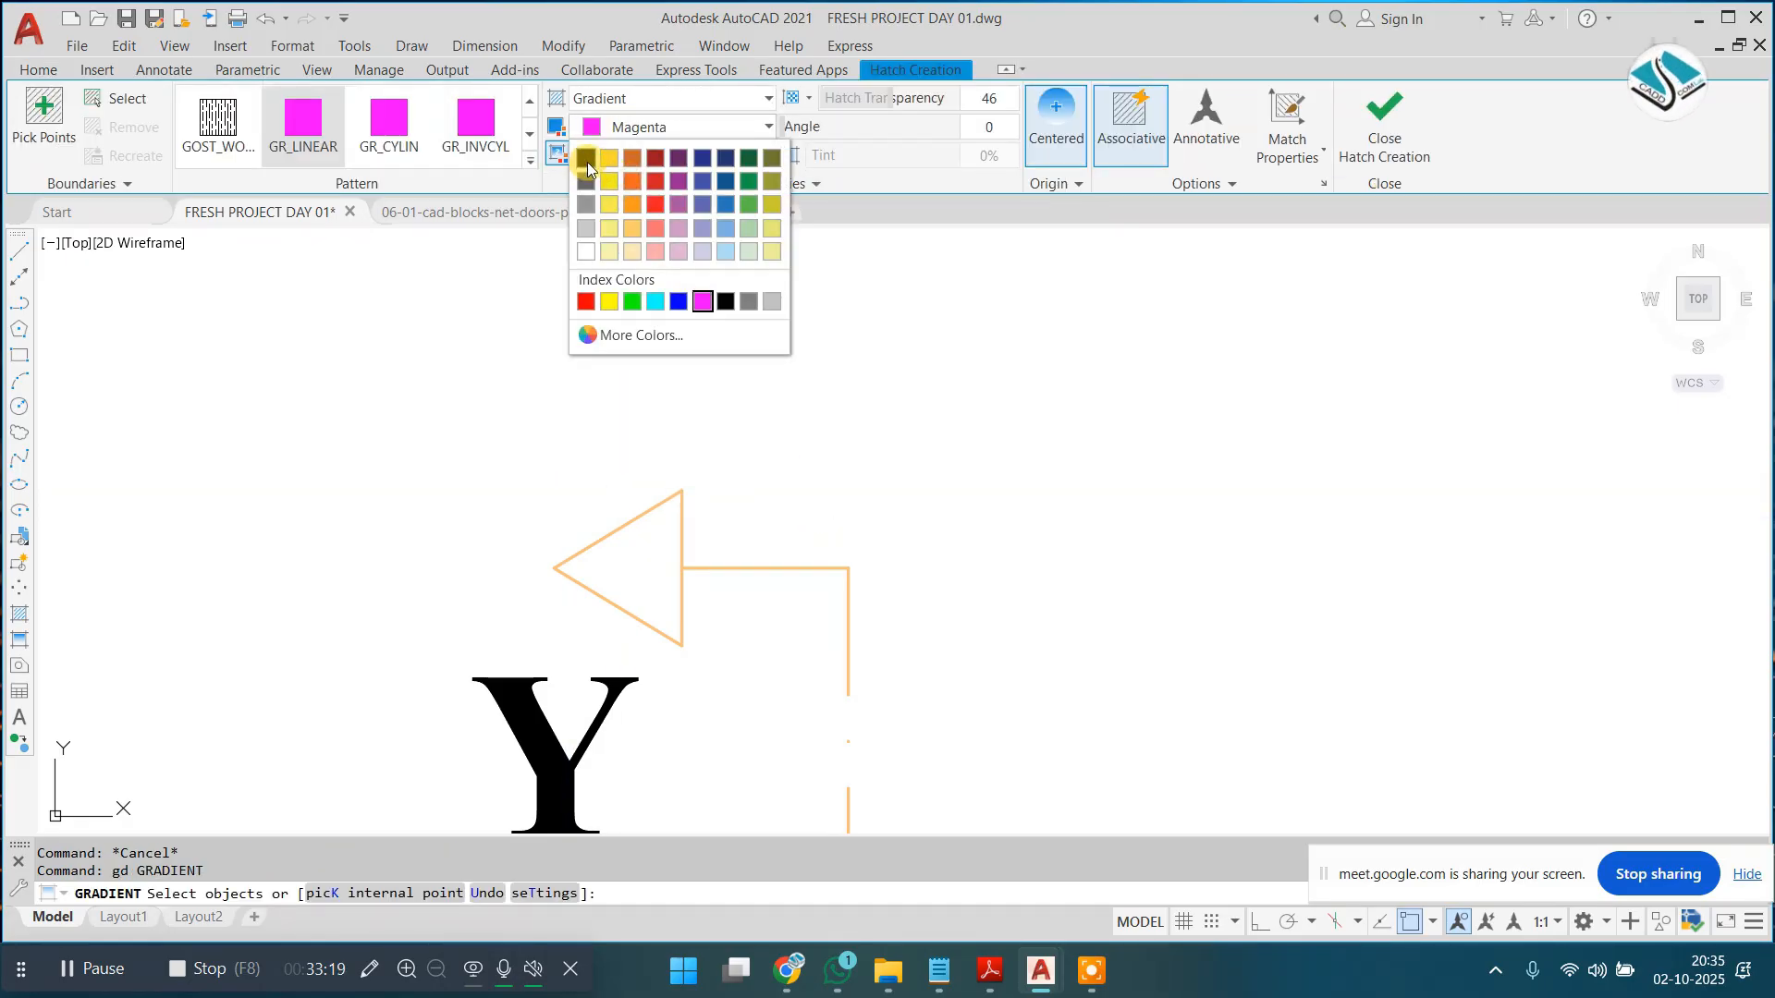
click(588, 163)
click(637, 153)
click(592, 167)
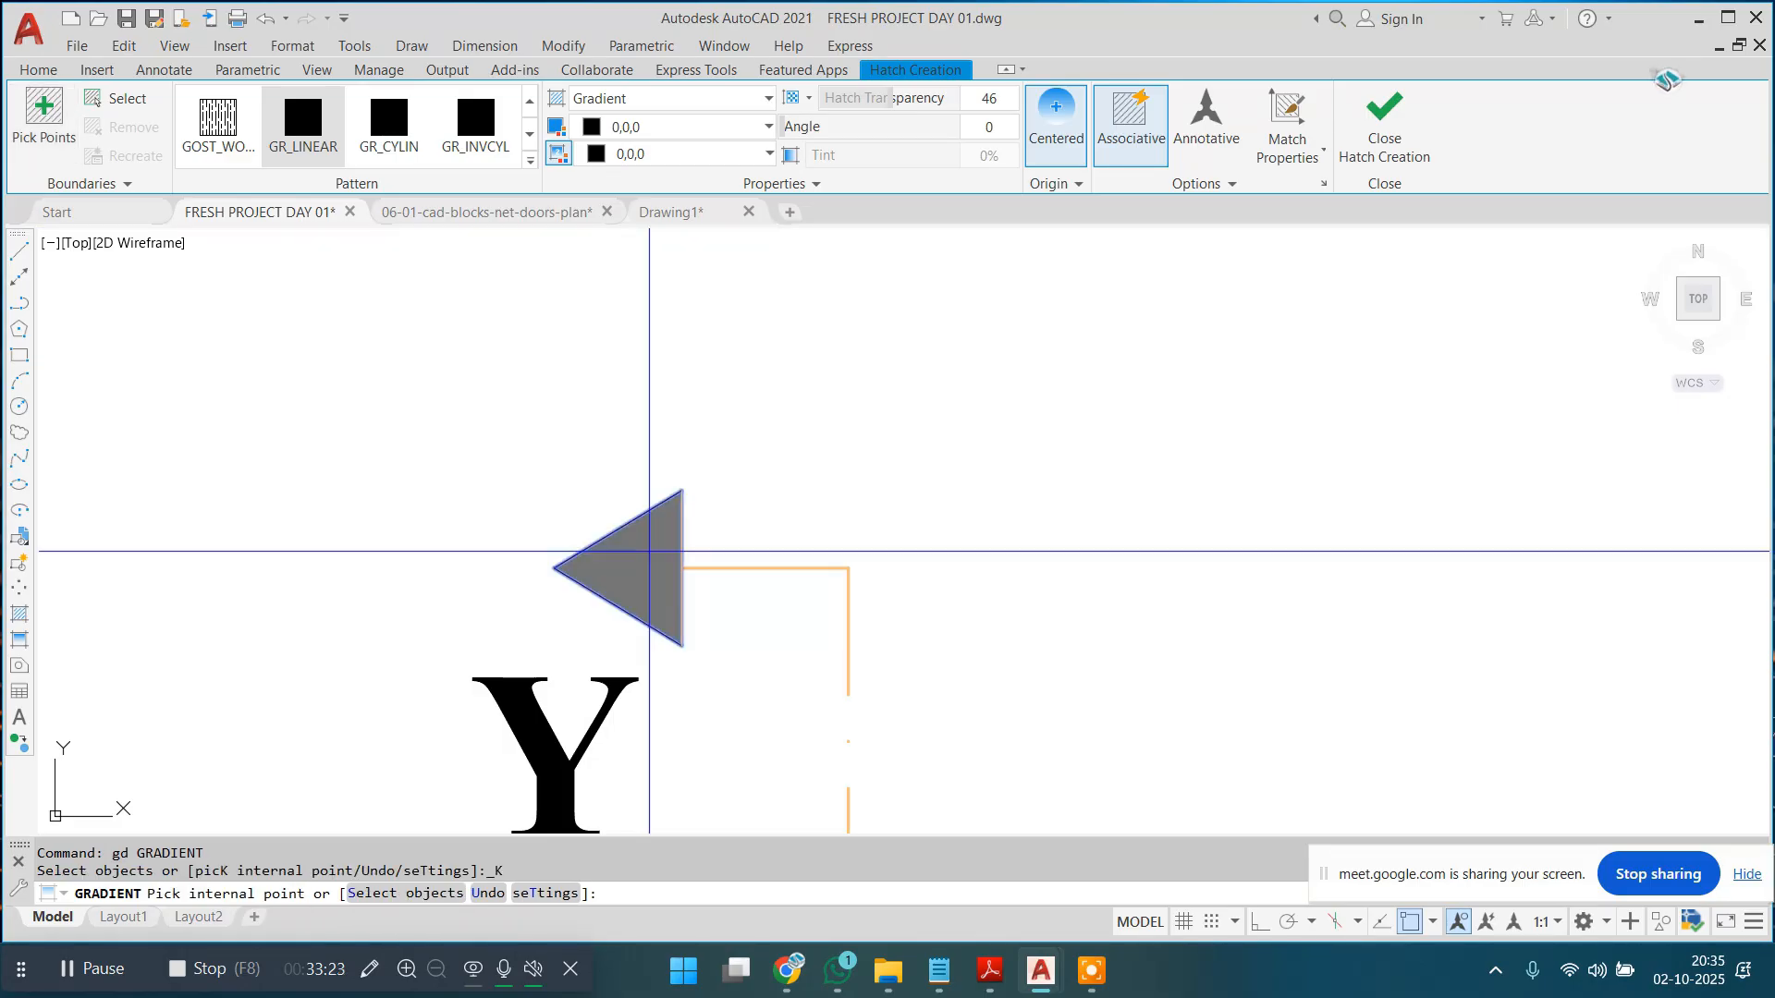
click(649, 553)
scroll(718, 365, down, 17)
scroll(739, 600, up, 7)
scroll(620, 305, up, 7)
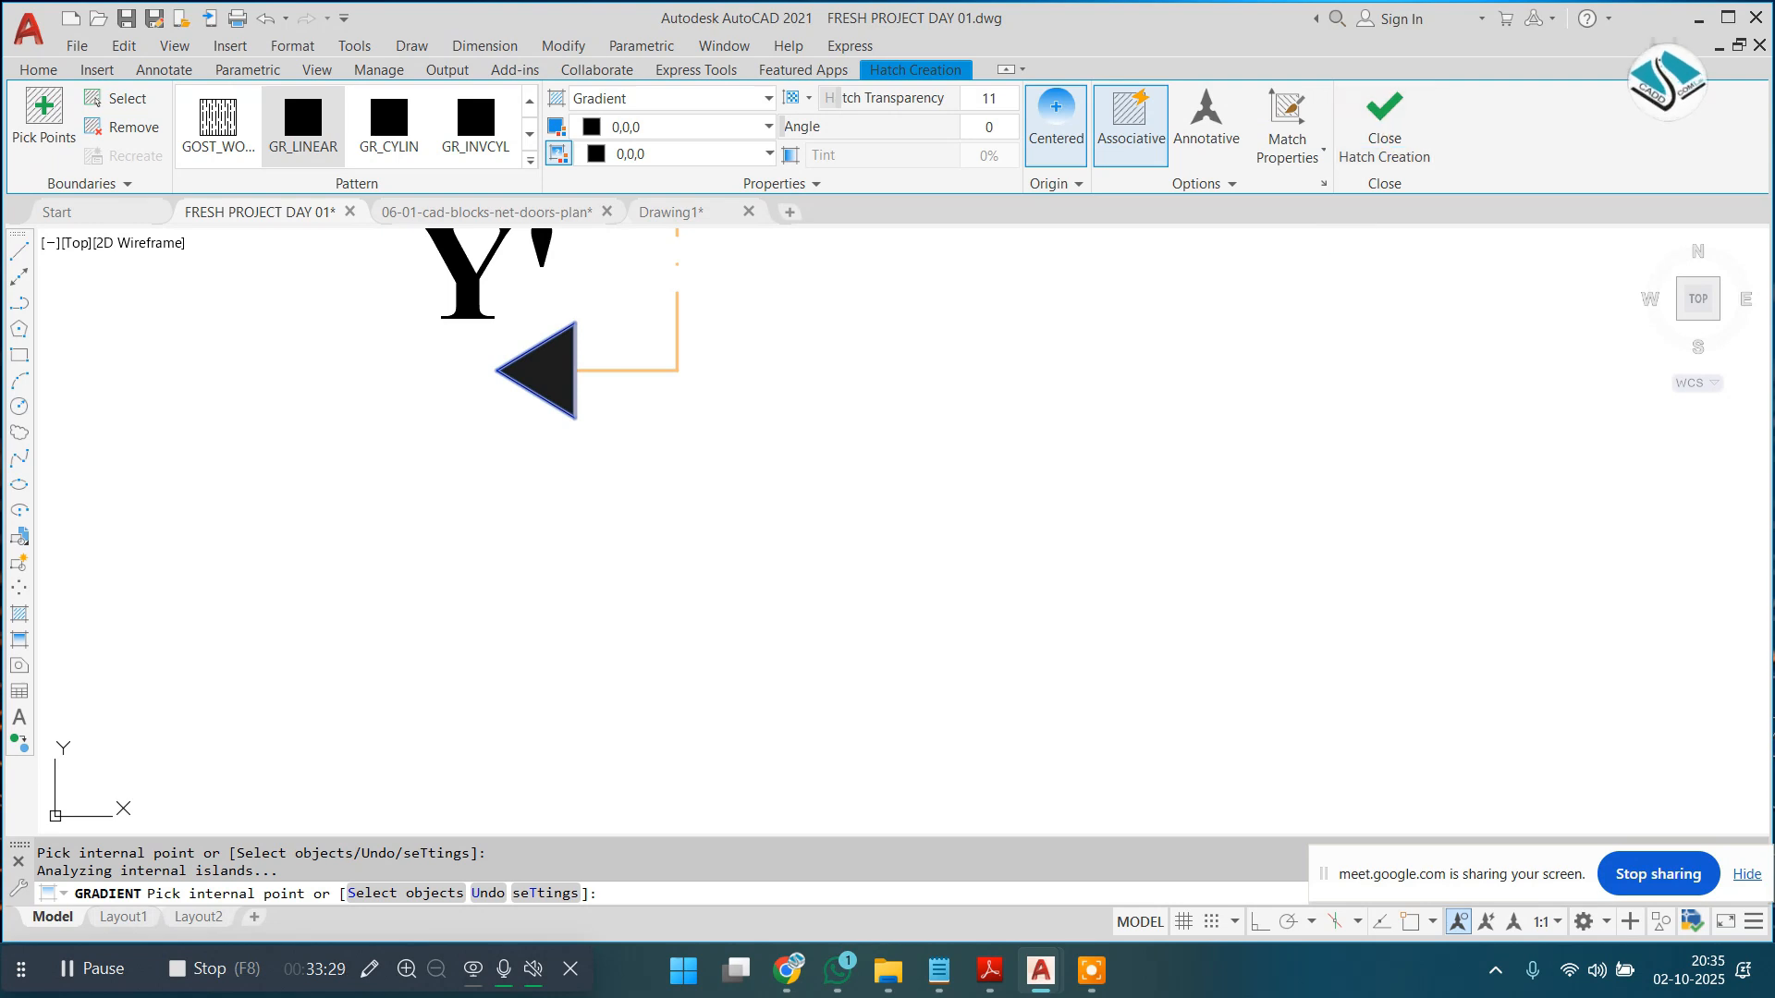
key(Return)
Step: Group the entire Y-Y' section line together with its arrowheads and letters
scroll(880, 551, down, 10)
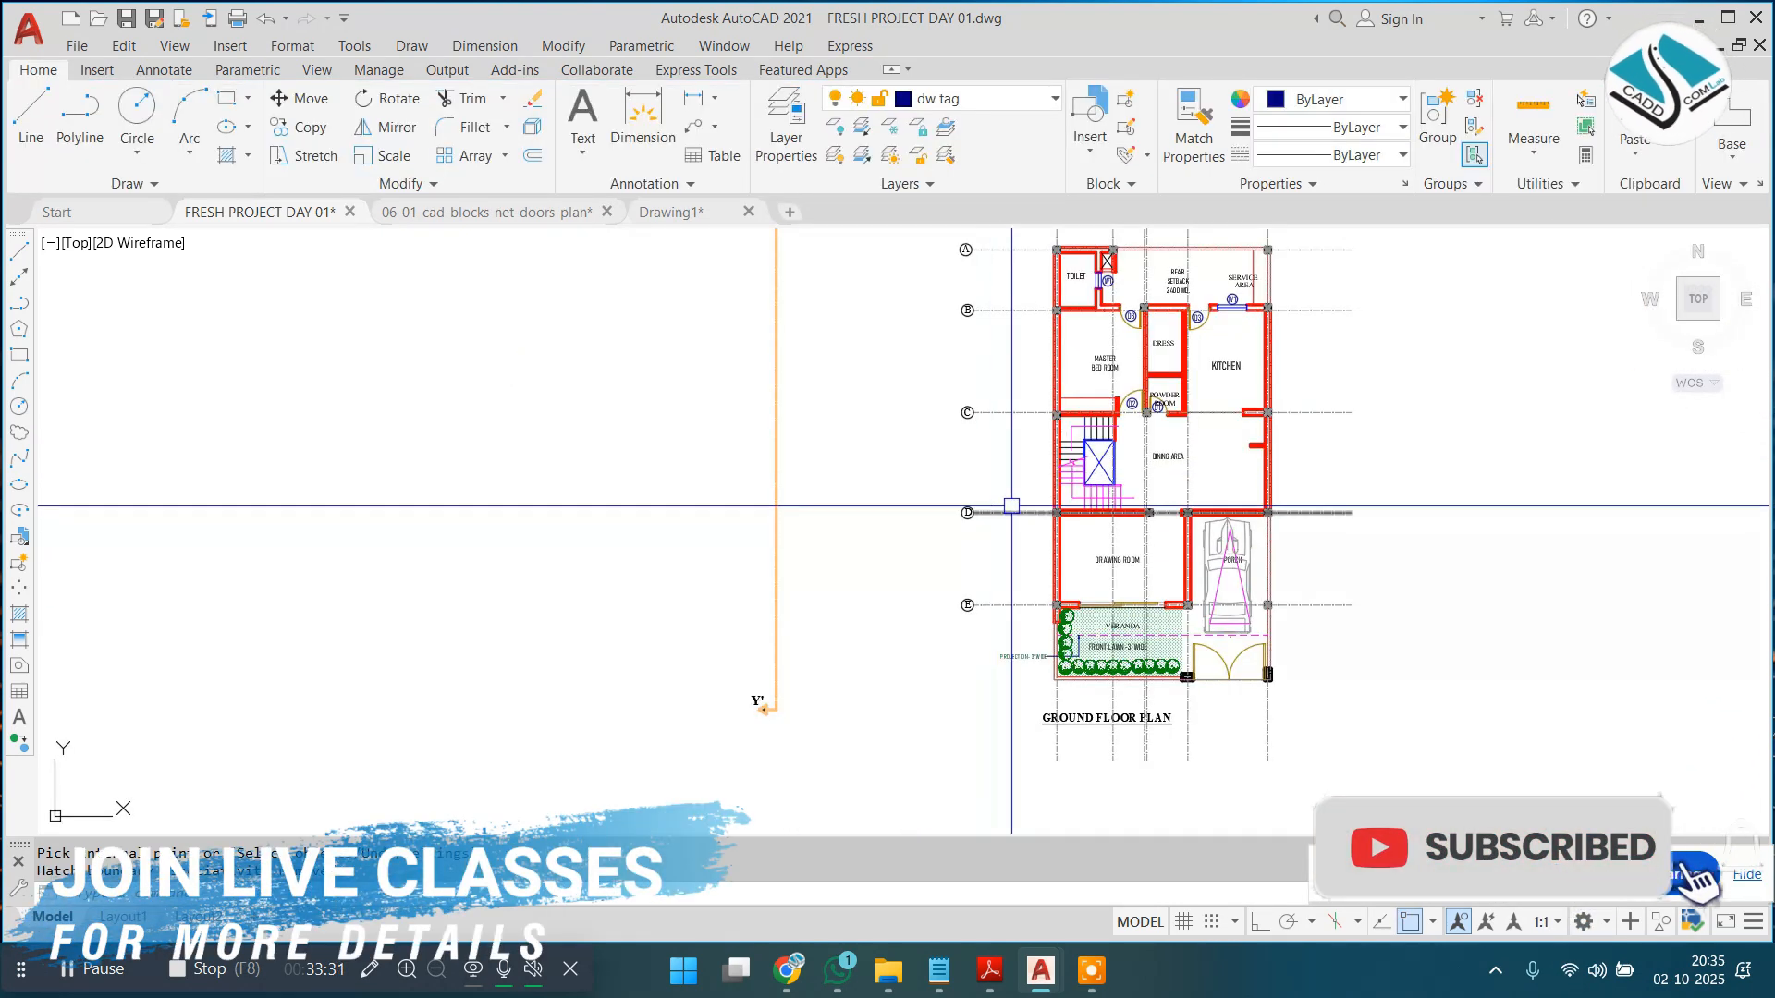
middle_drag(1011, 505, 976, 567)
middle_drag(851, 531, 840, 554)
key(Escape)
key(Escape)
click(801, 230)
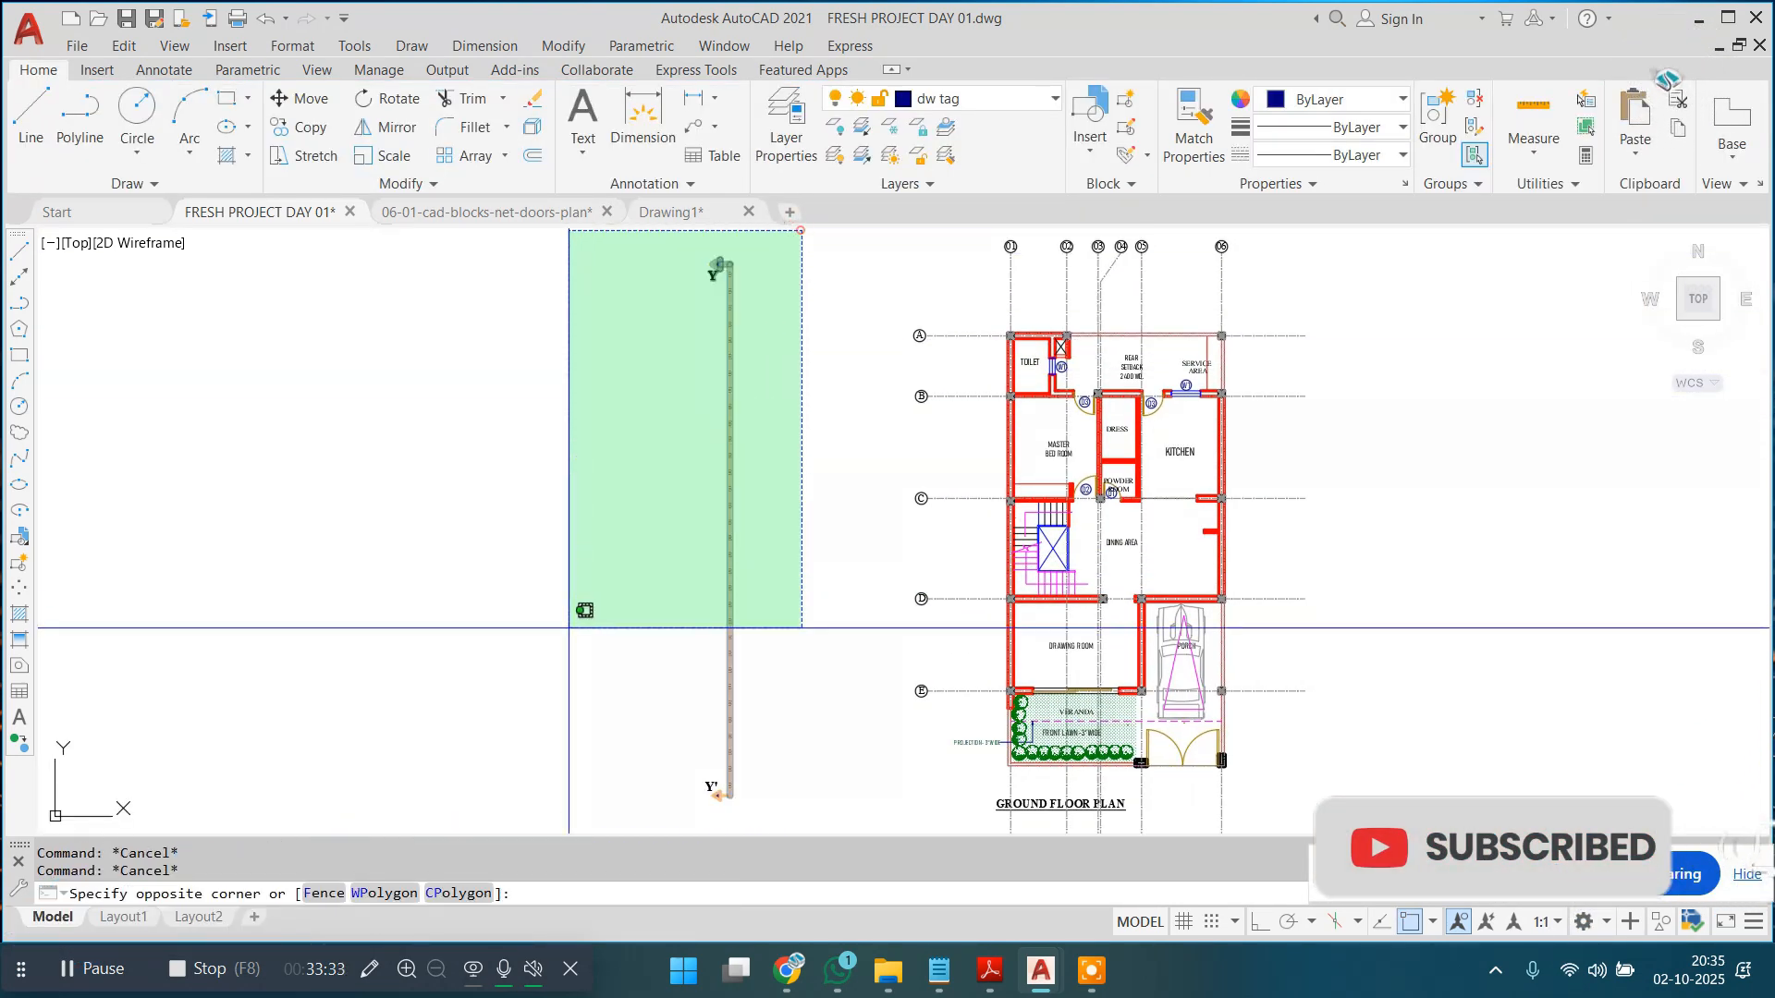
click(517, 781)
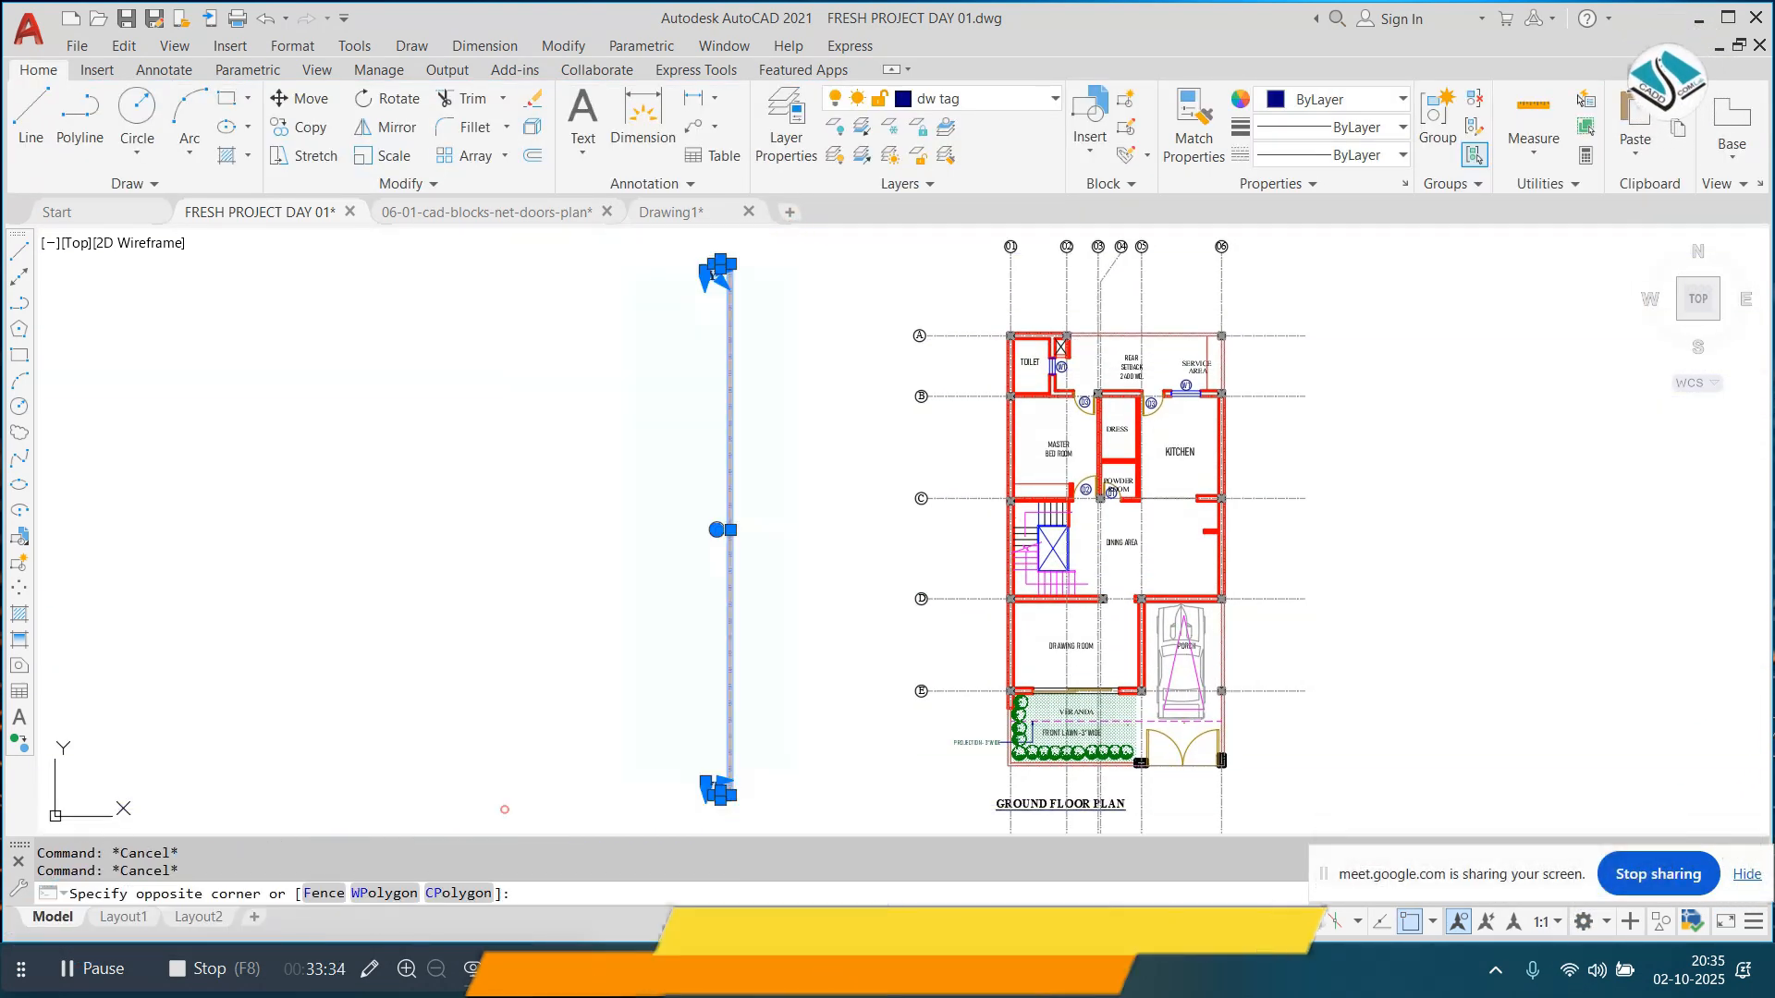
click(1432, 126)
key(Escape)
scroll(836, 283, up, 8)
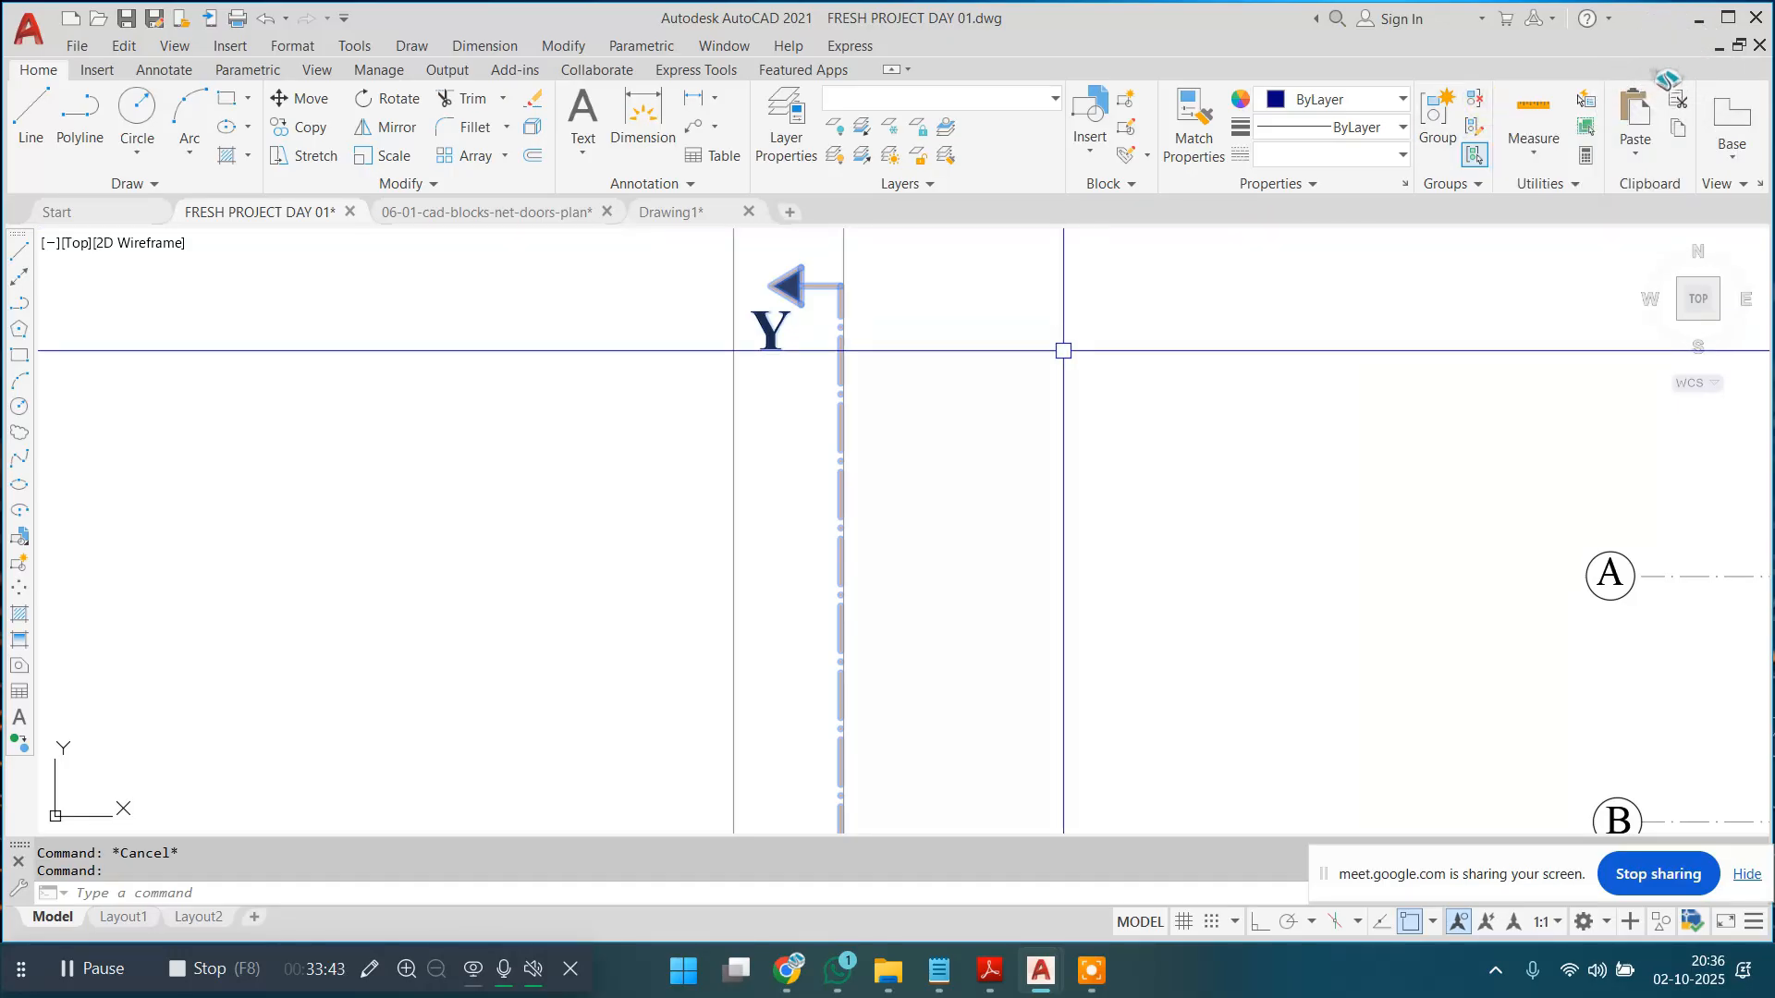
Step: Copy the grouped section line to the side of the original farther from the floor plan
scroll(1038, 385, down, 5)
click(827, 443)
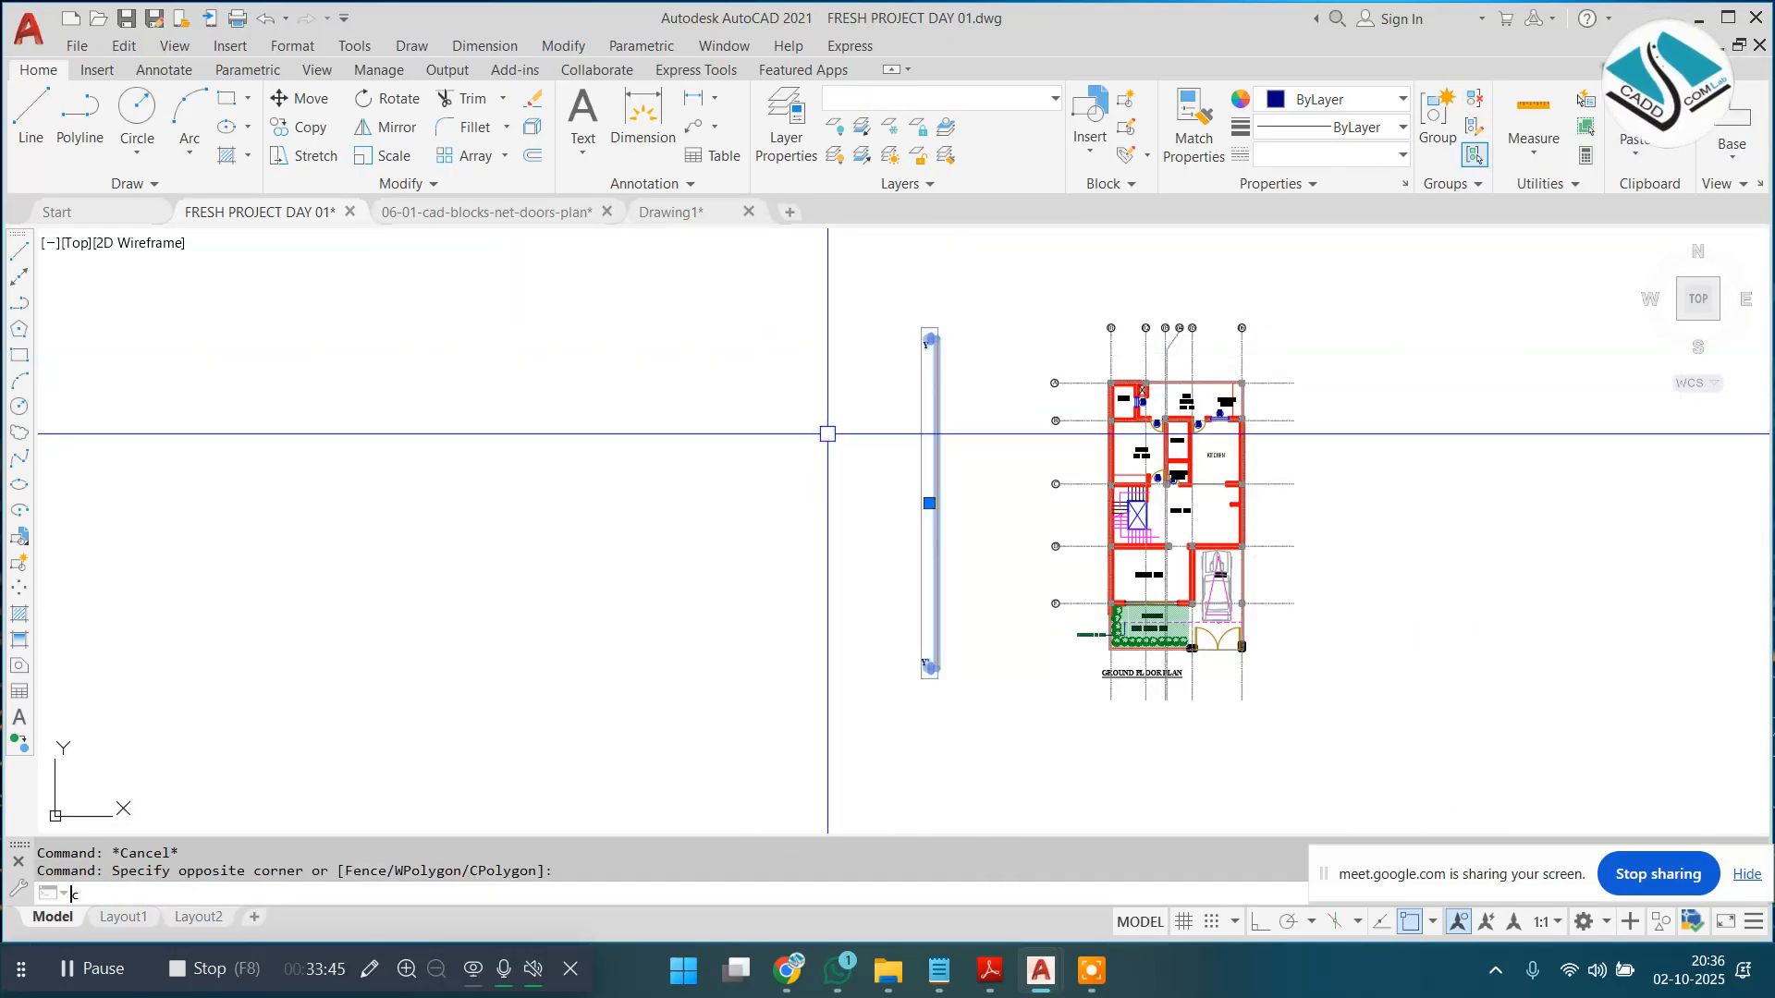
click(827, 434)
click(613, 435)
key(Escape)
Step: Rotate the copied section line to horizontal with its arrows pointing up, using Ortho
click(792, 407)
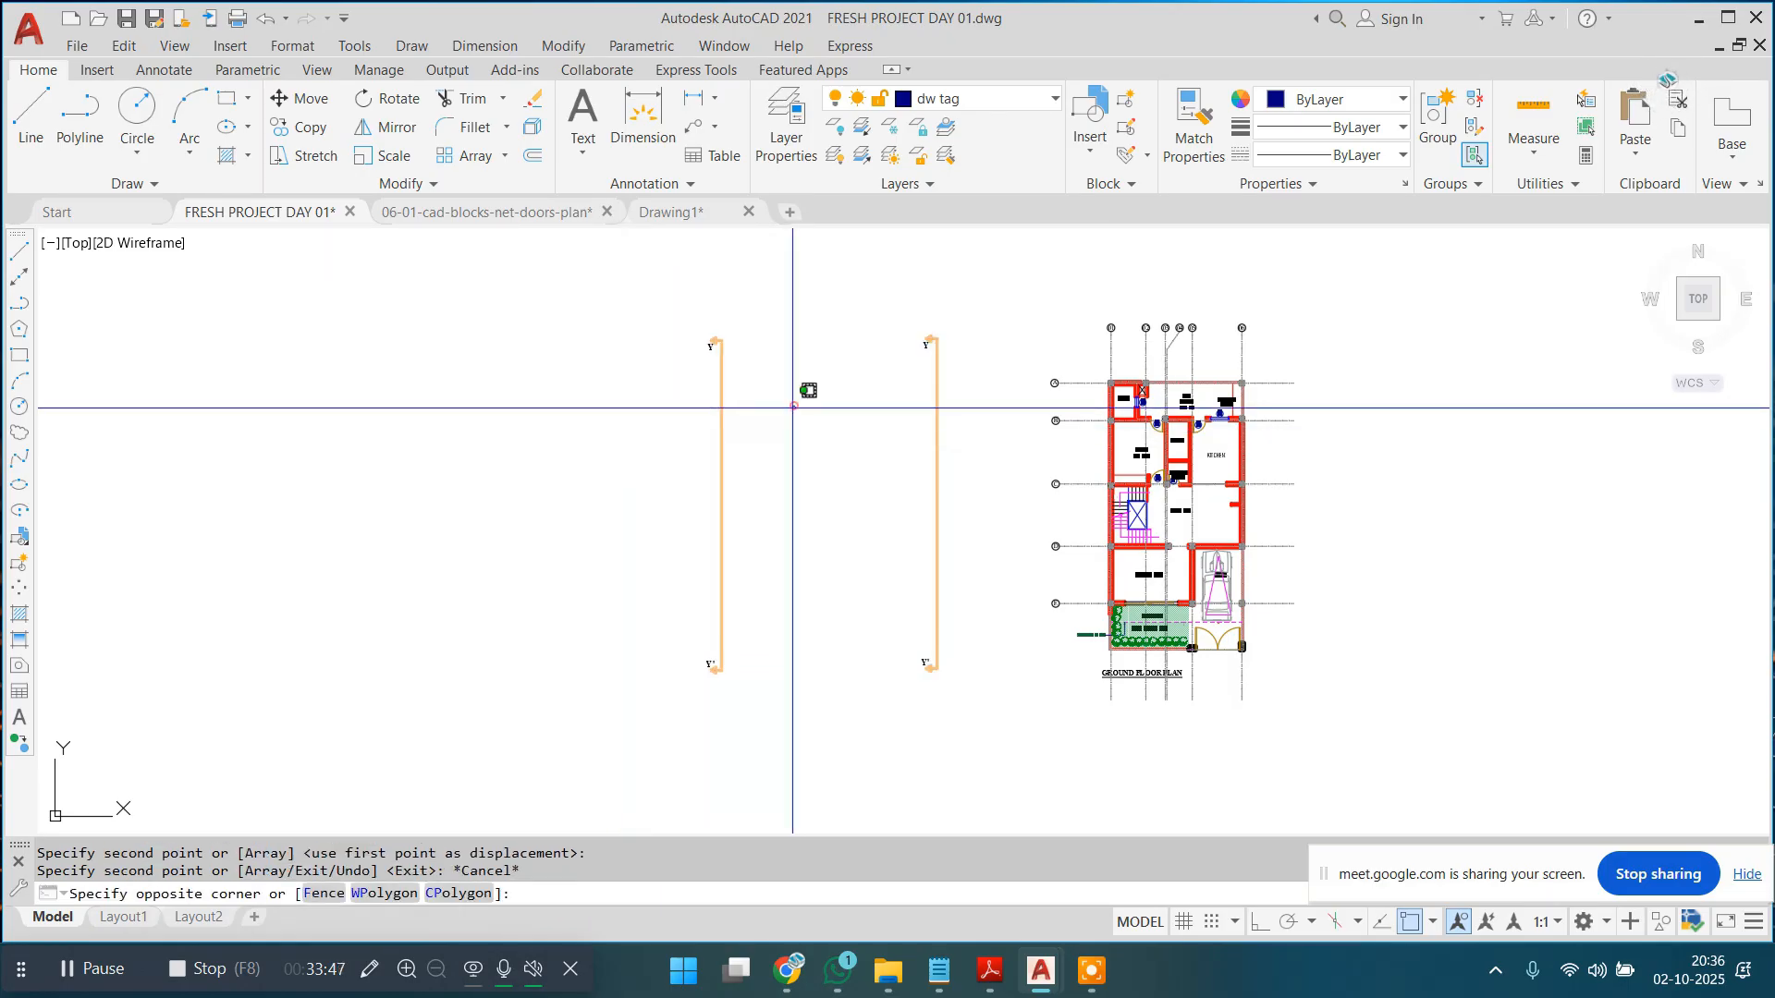
click(666, 472)
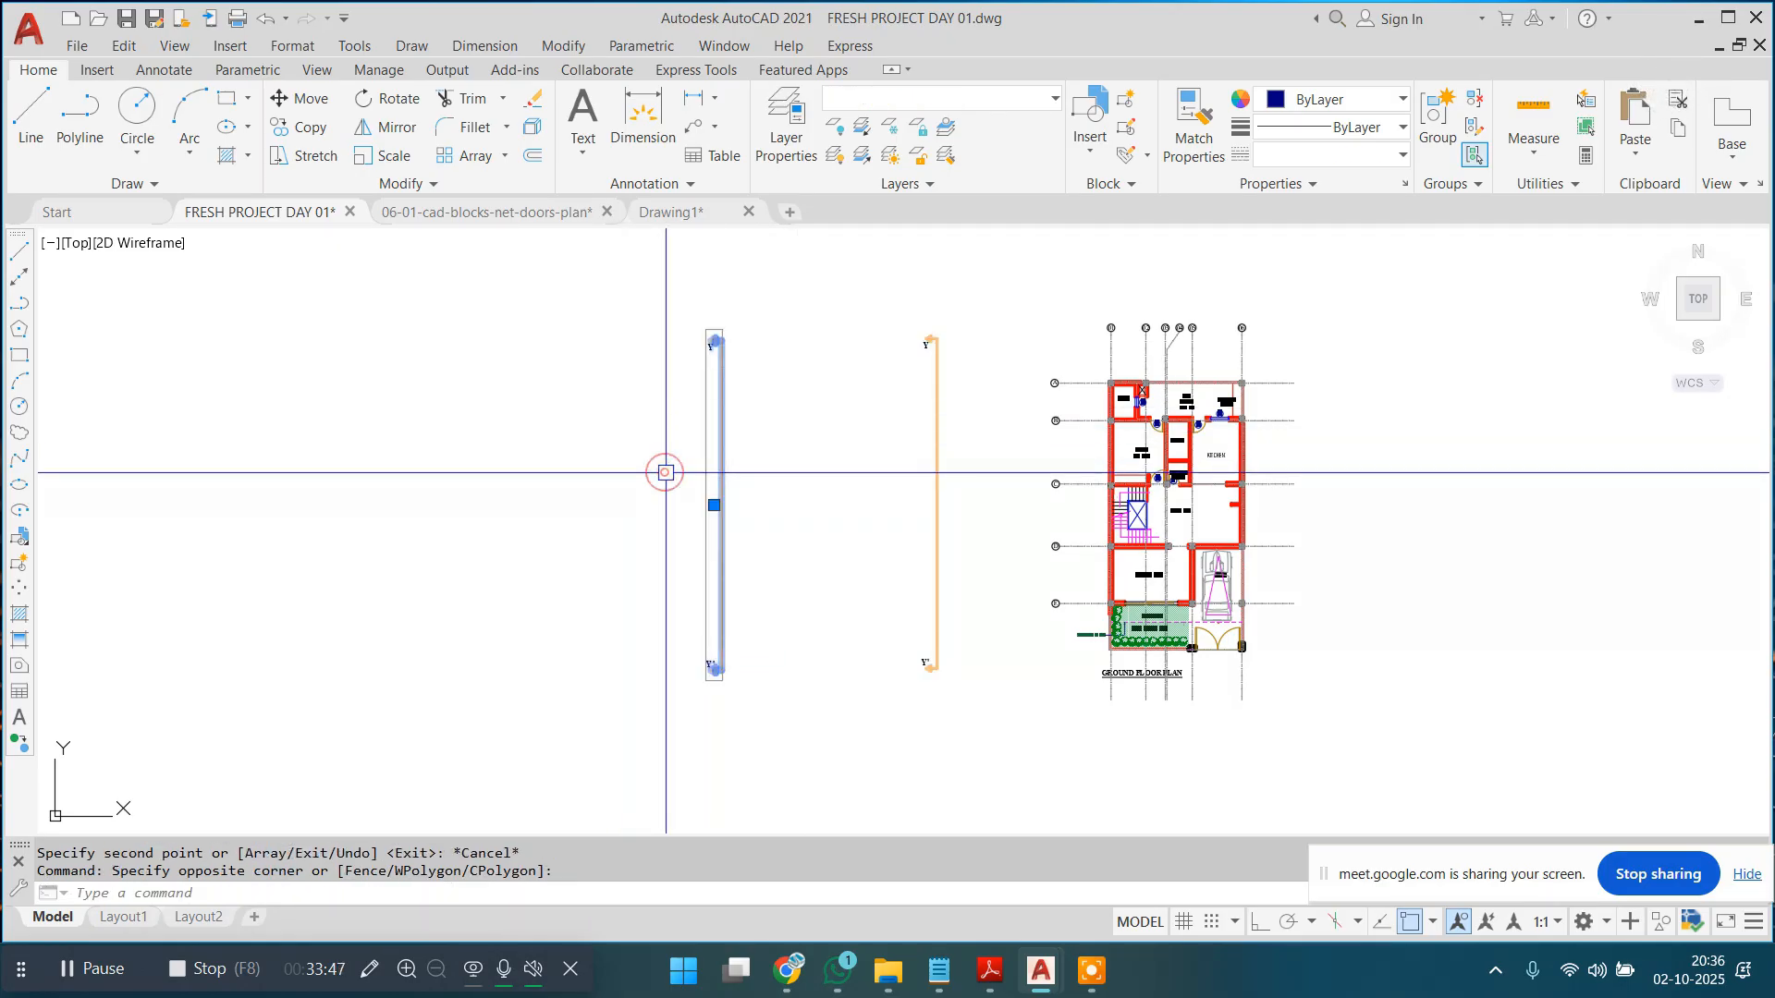
click(730, 479)
click(756, 740)
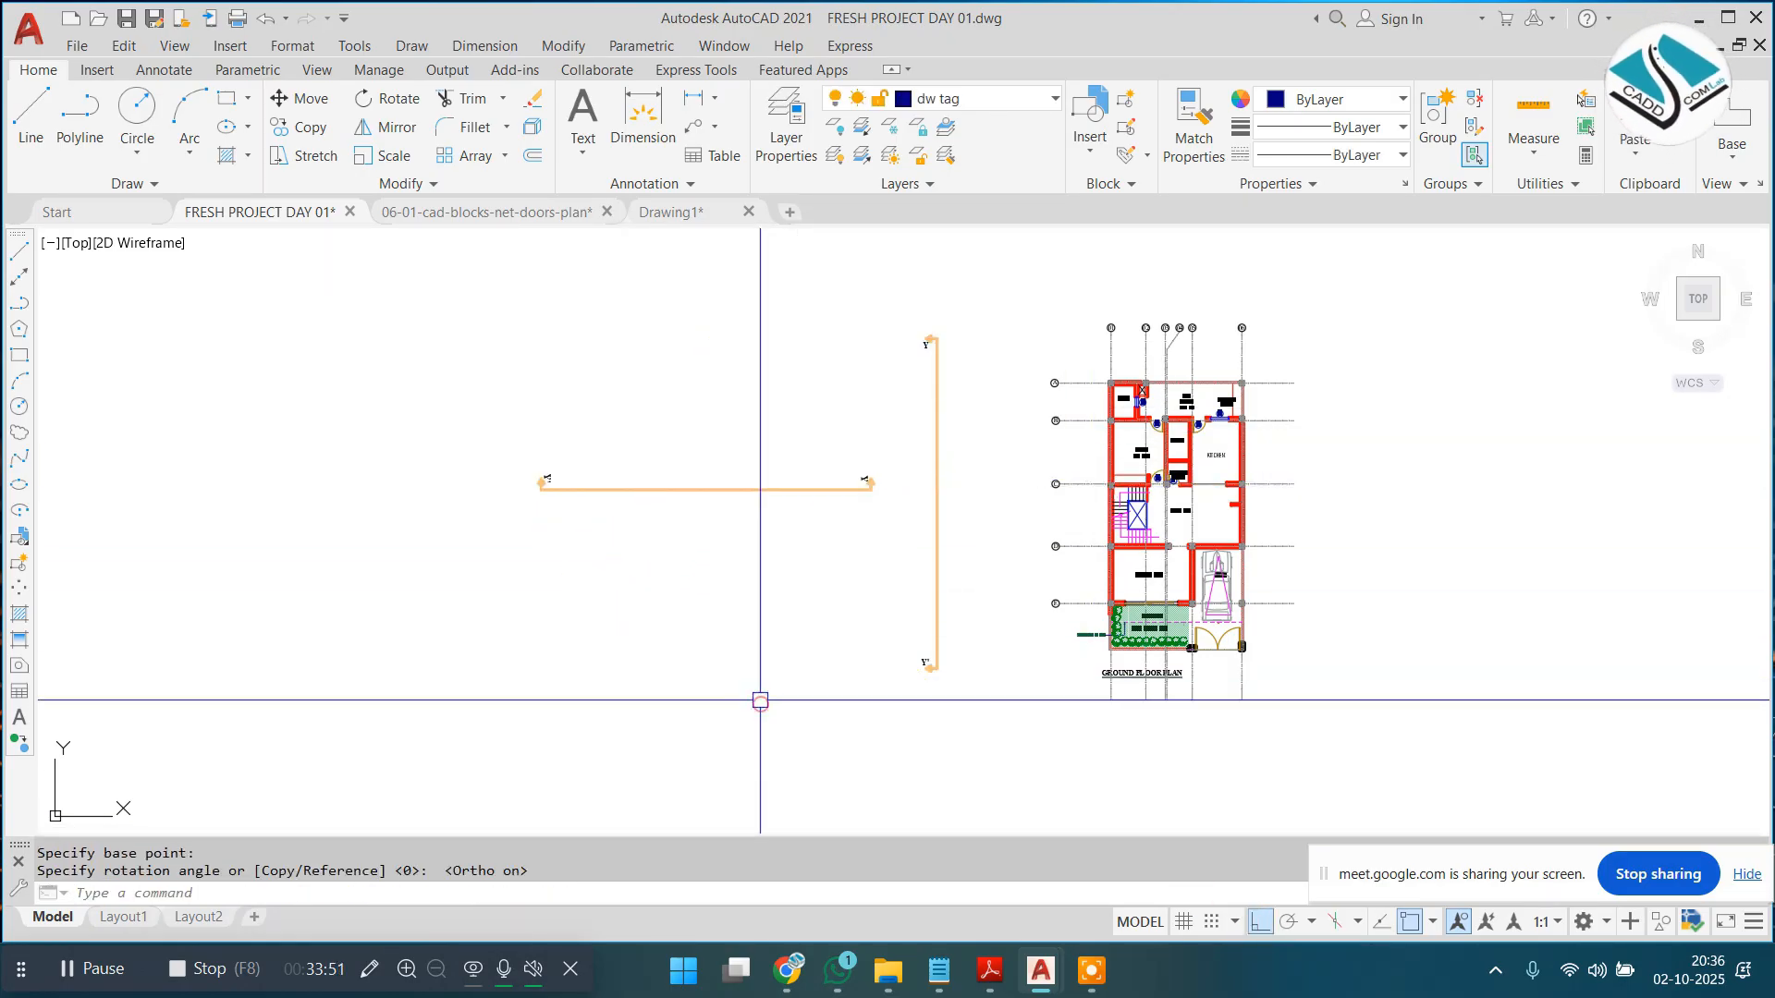
Step: Move the vertical section line onto the ground floor plan, running through the dress, powder room and dining area, with Ortho off
scroll(855, 477, up, 2)
click(1036, 457)
click(940, 539)
text(m)
key(Return)
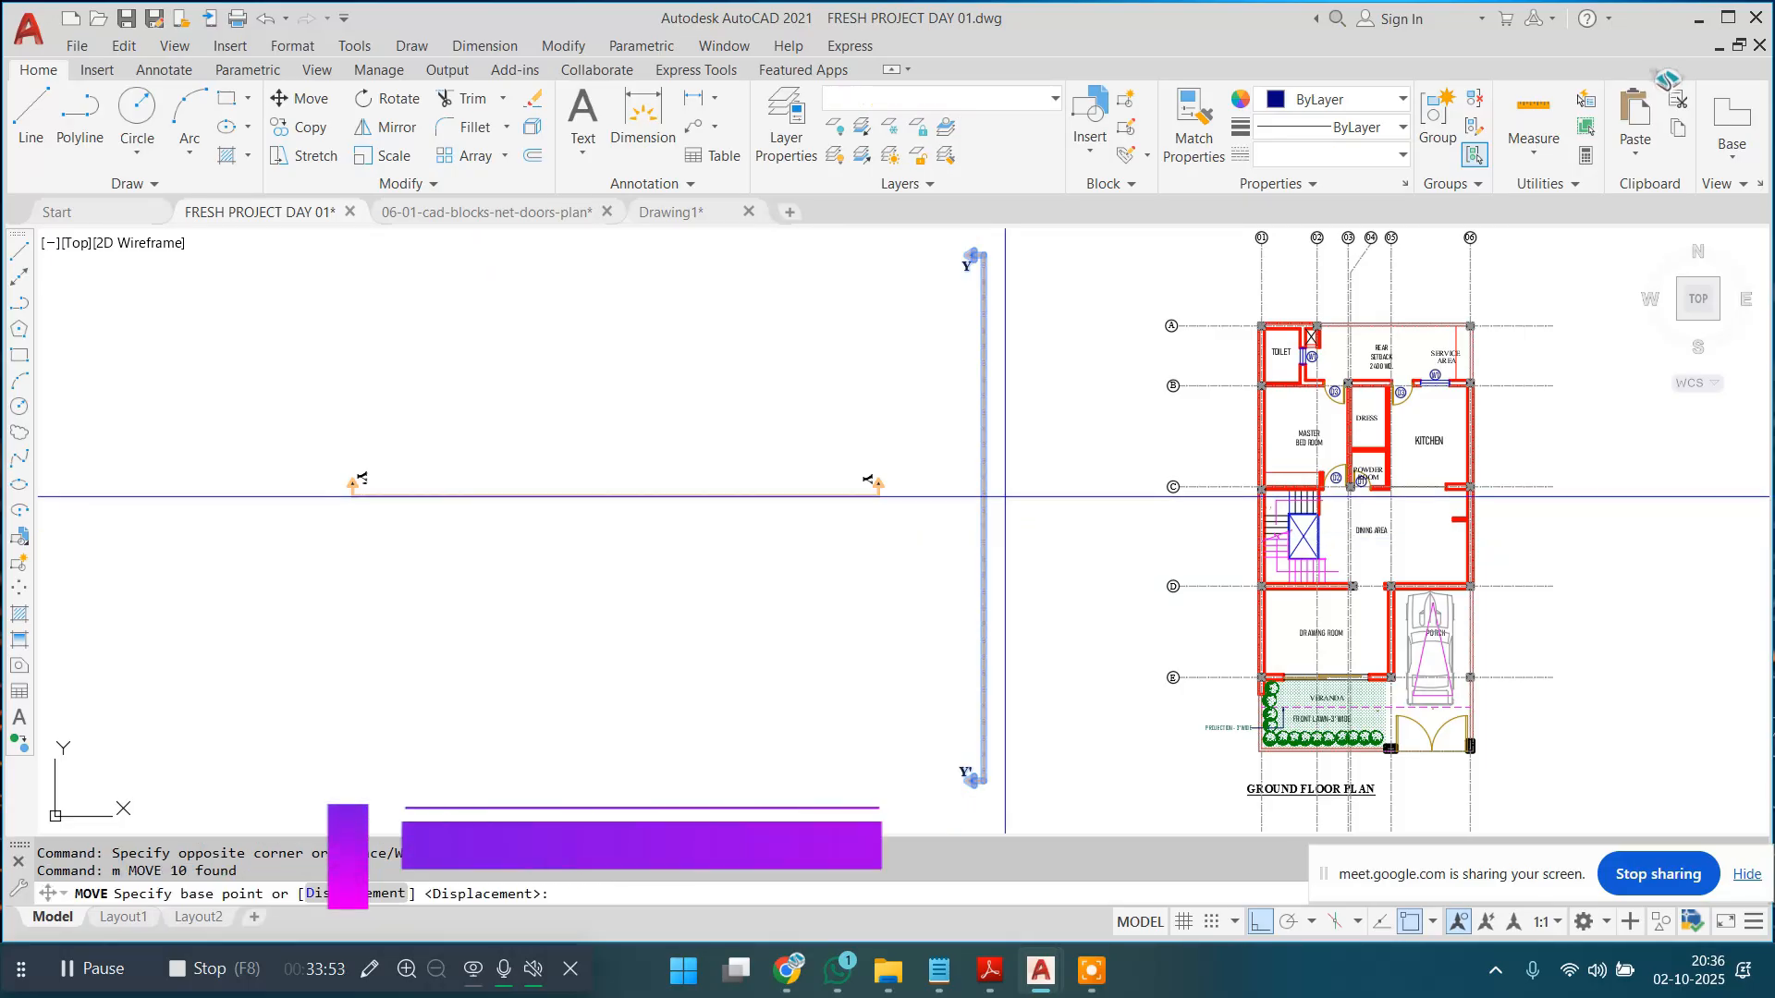
click(1004, 494)
click(1260, 922)
middle_drag(1223, 592, 925, 574)
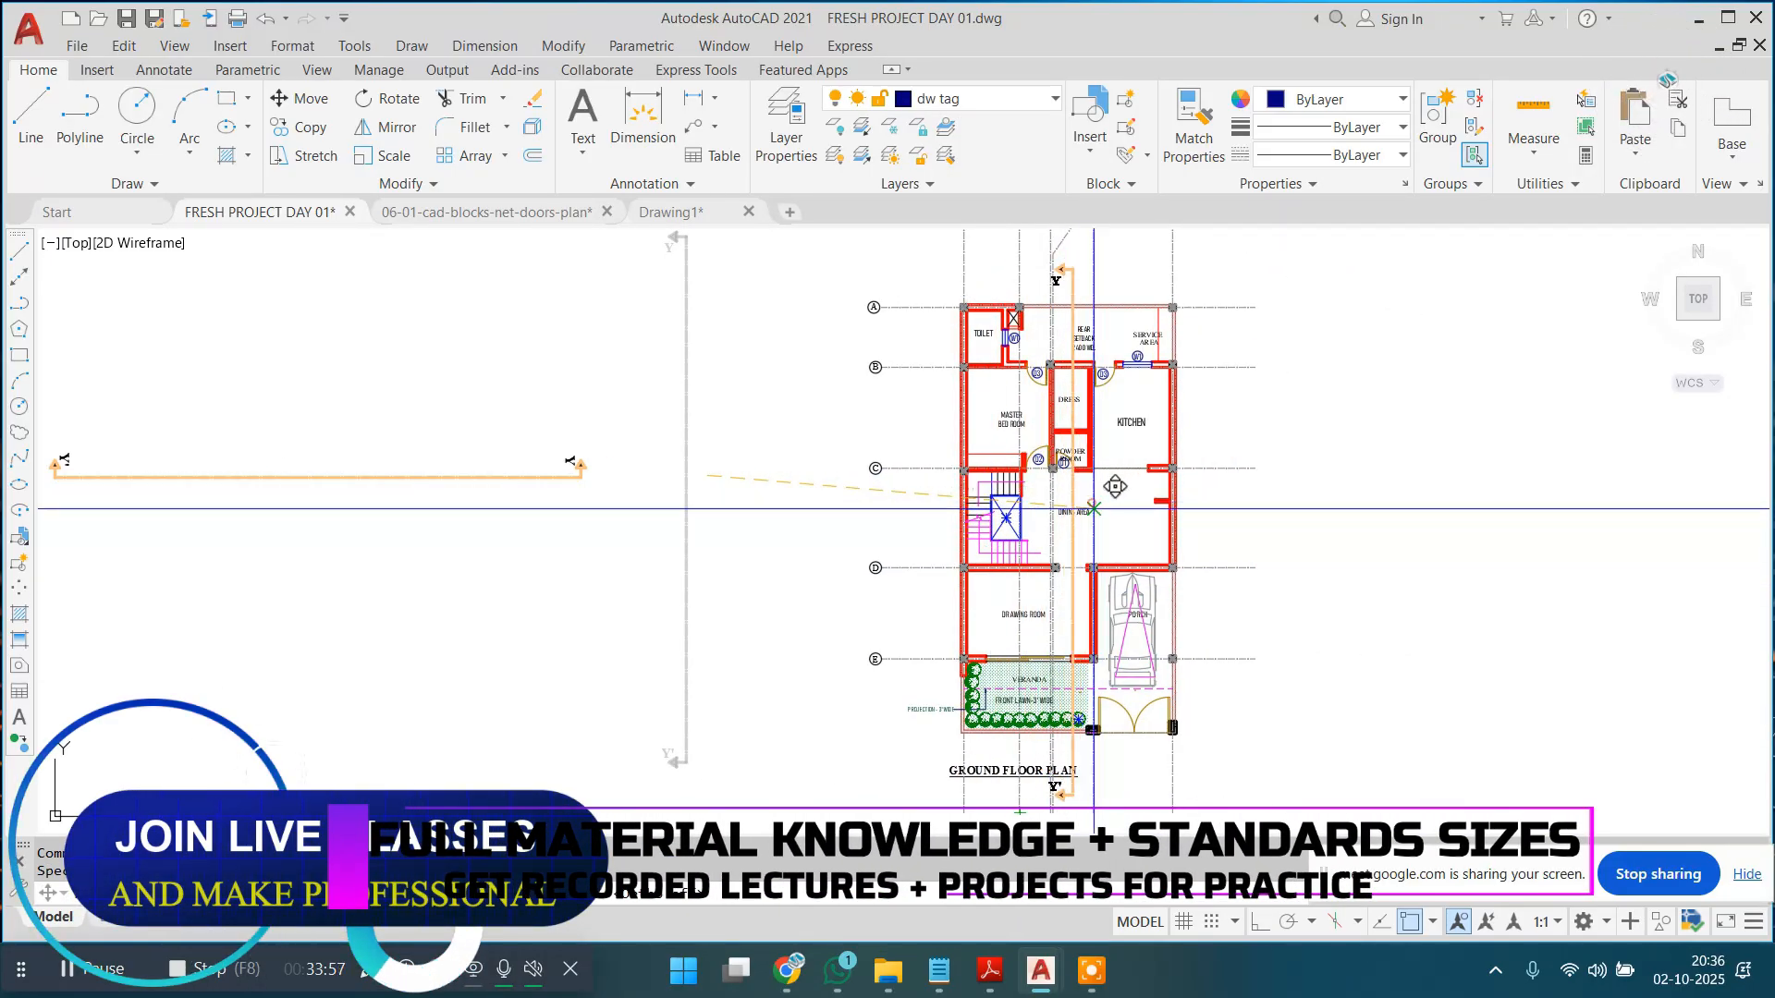
click(1093, 509)
middle_drag(1094, 509, 1117, 523)
Step: Move the horizontal section line across the ground floor plan, through the staircase and dining area
click(507, 456)
click(431, 524)
text(m)
key(Return)
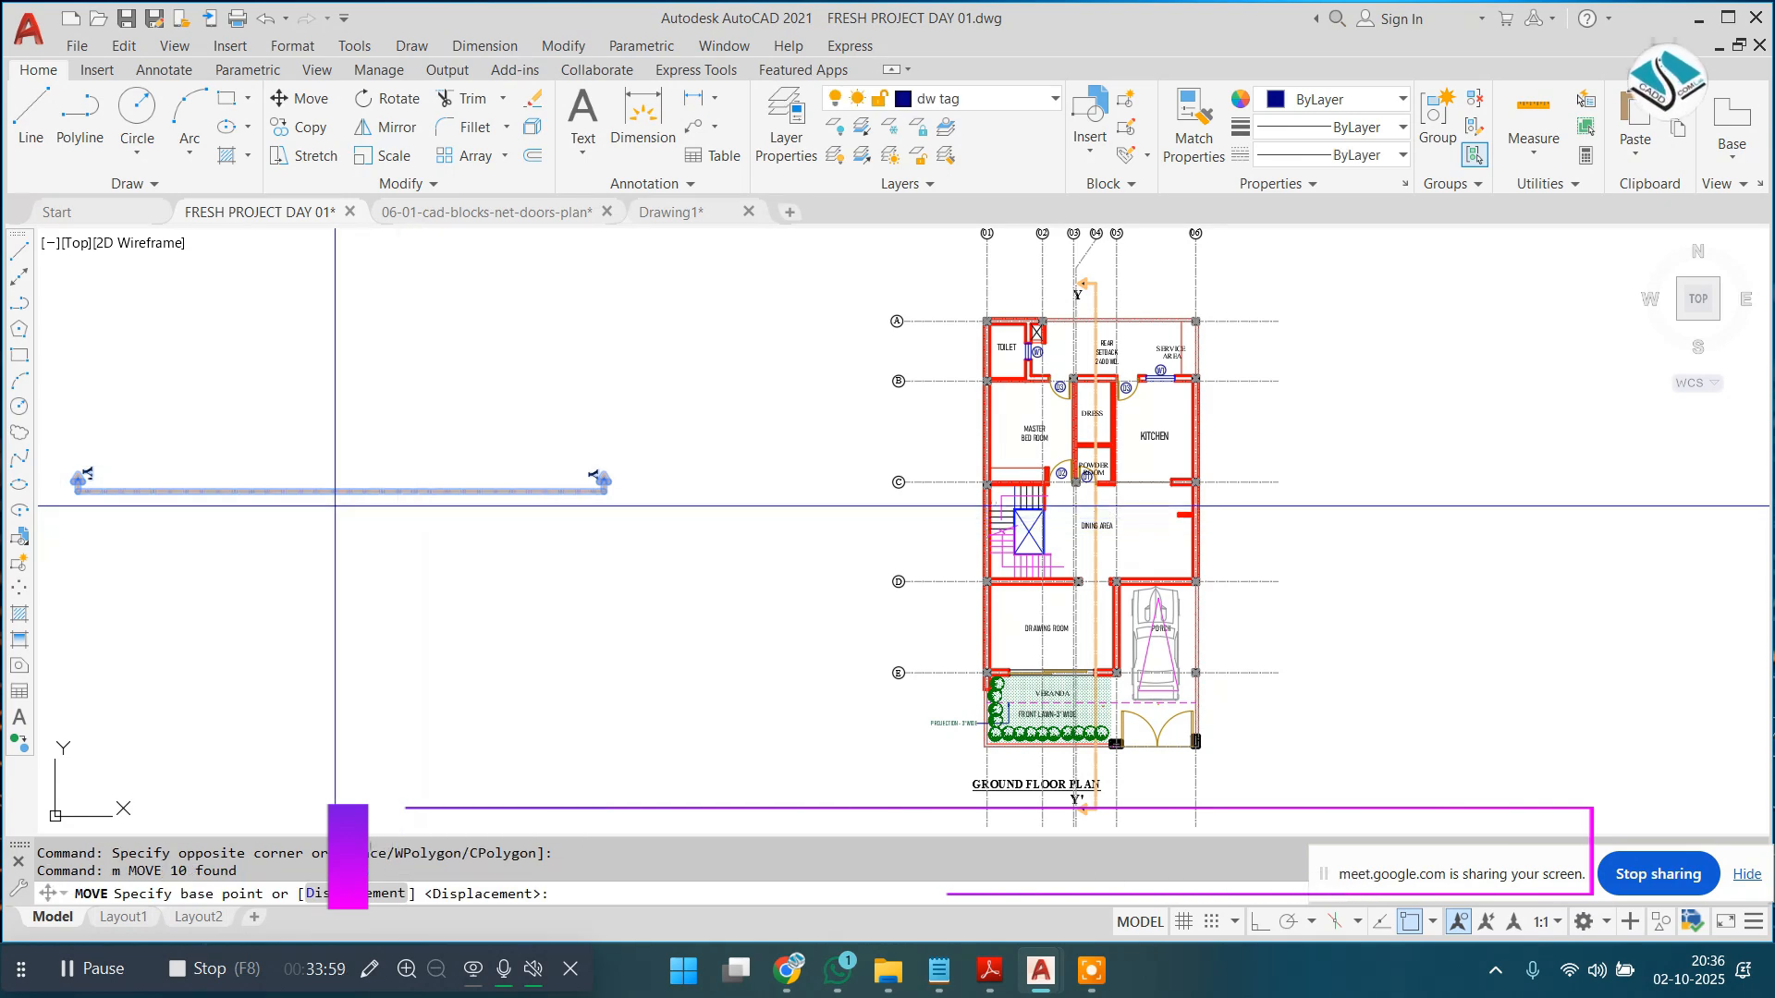
click(340, 492)
click(1095, 523)
Step: Scale down the horizontal section line so its ends extend only a short way beyond the plan's side walls
text(s)
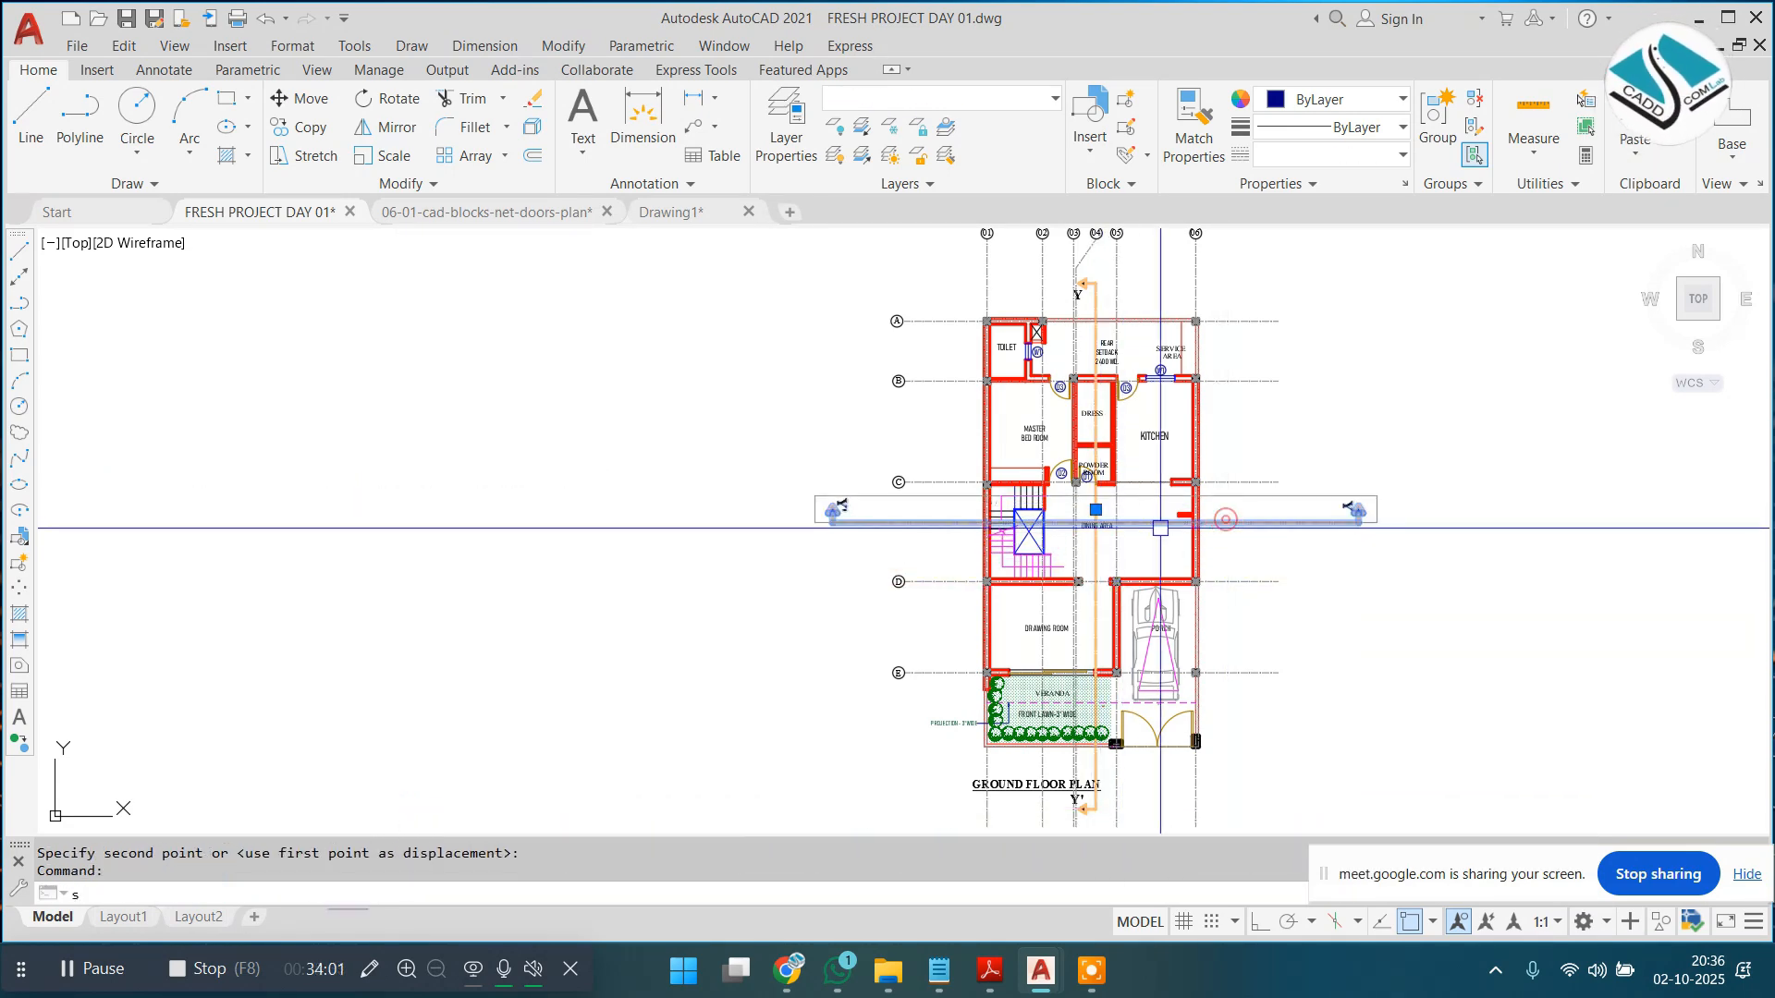
click(1292, 588)
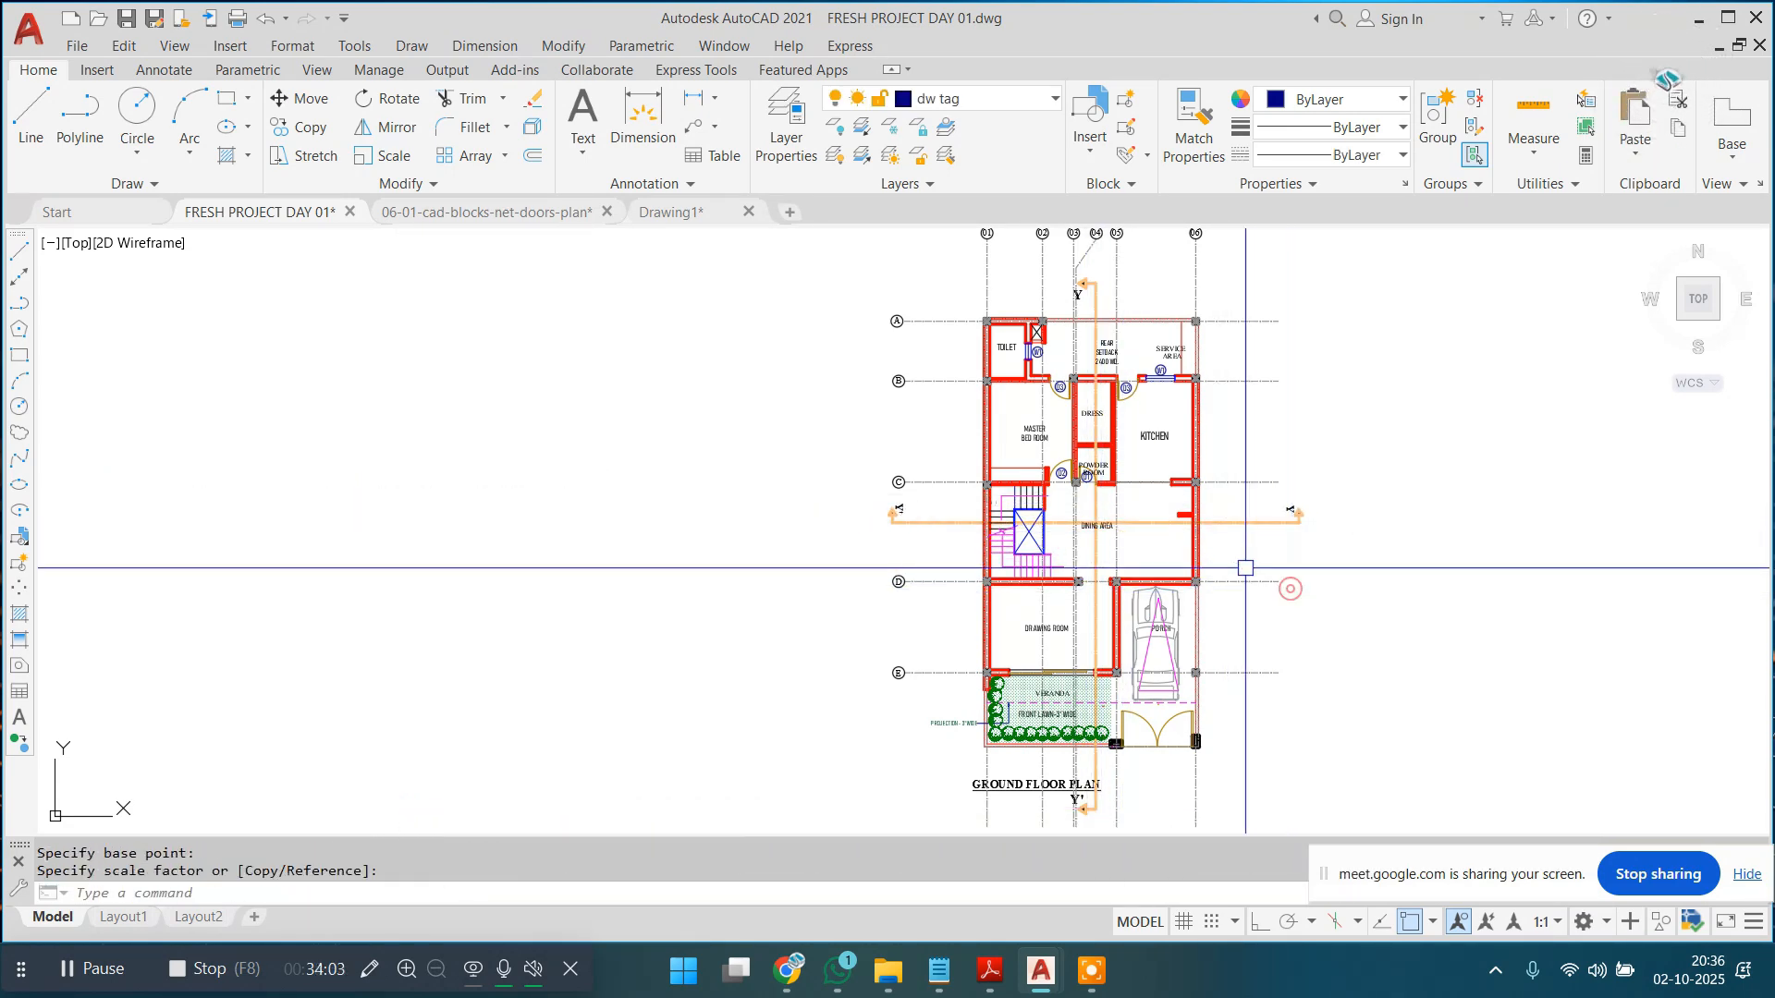
scroll(944, 508, up, 5)
middle_drag(1163, 523, 645, 522)
scroll(1022, 535, down, 6)
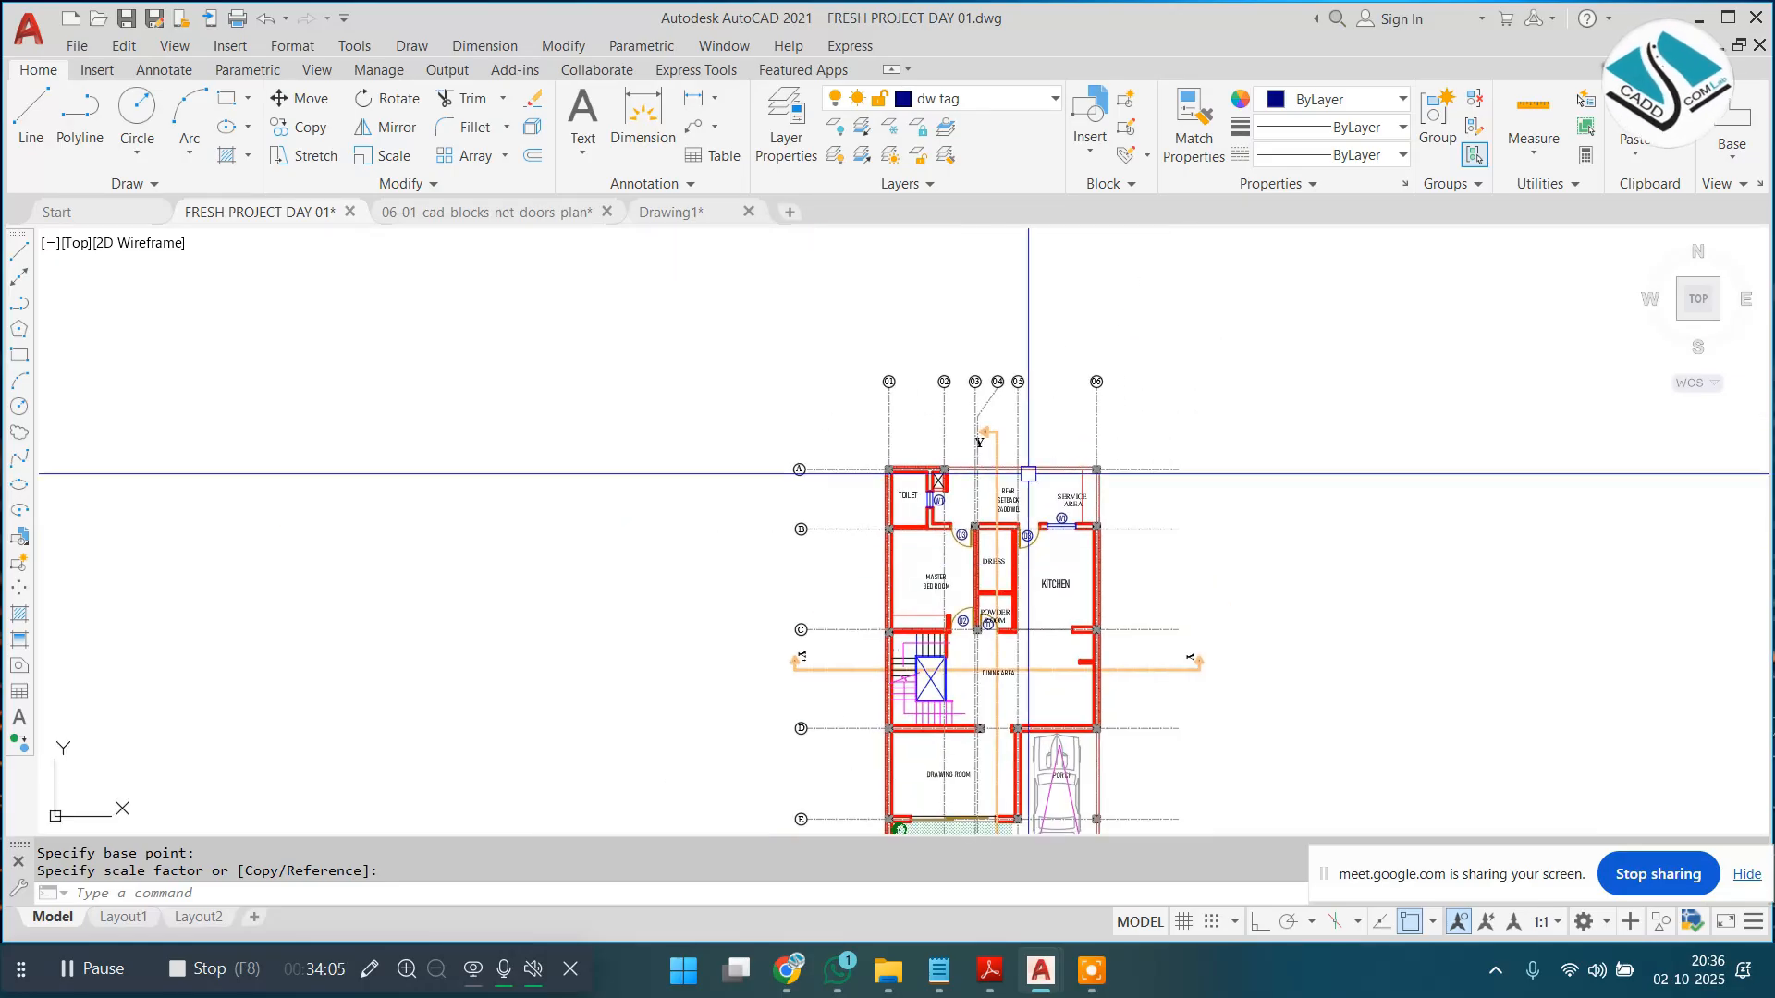
Step: Check the ground floor plan with its section lines against the separate furniture, text, door & window, center line and column plans
scroll(980, 448, up, 4)
scroll(1031, 570, down, 4)
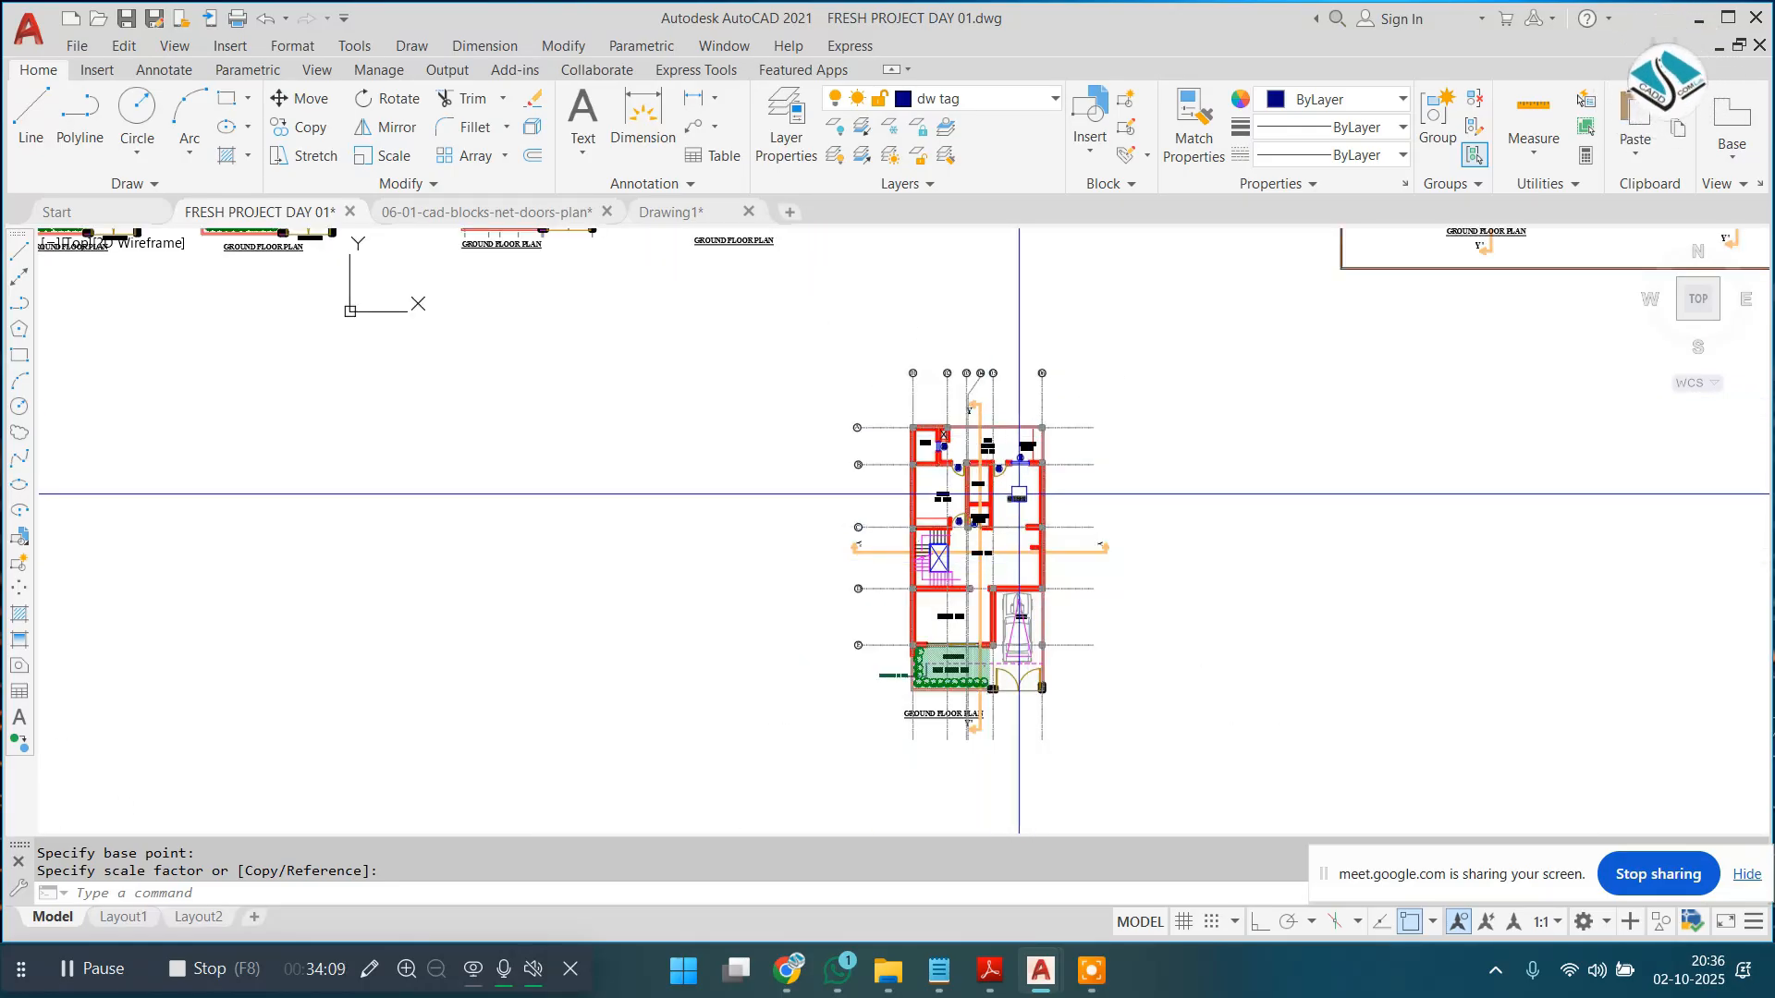
scroll(1019, 493, up, 4)
scroll(973, 504, down, 5)
key(Escape)
scroll(837, 521, up, 2)
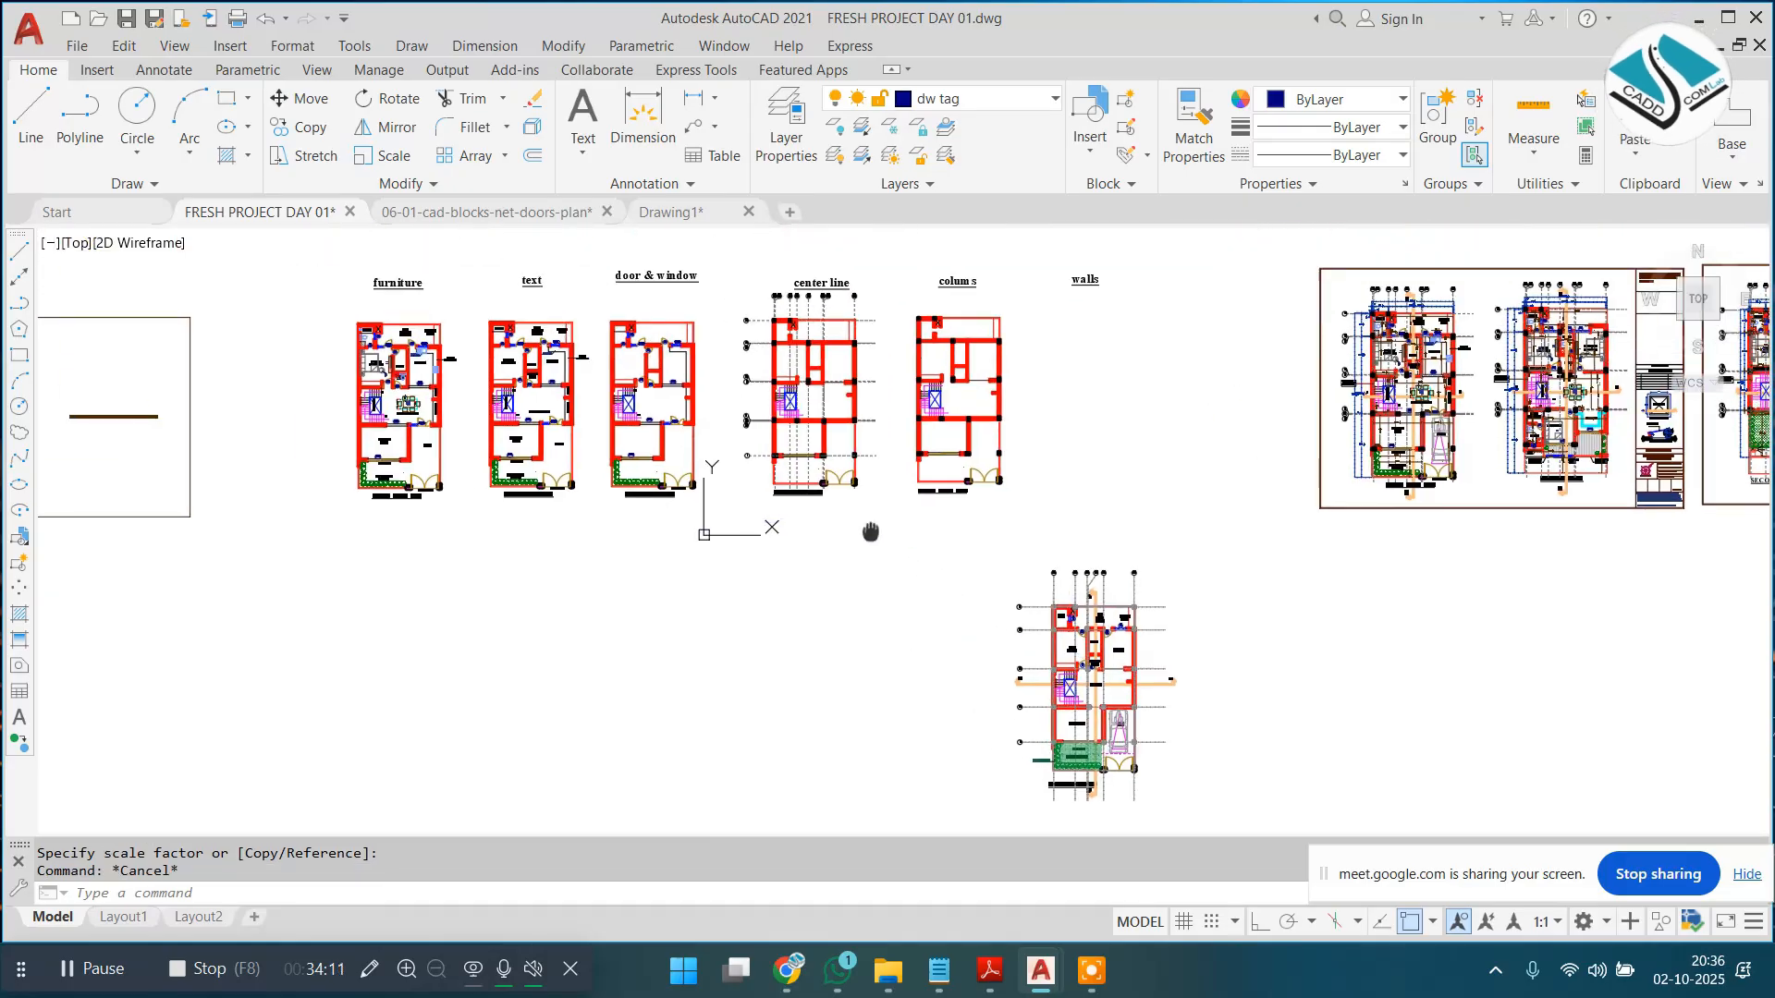
scroll(612, 445, up, 2)
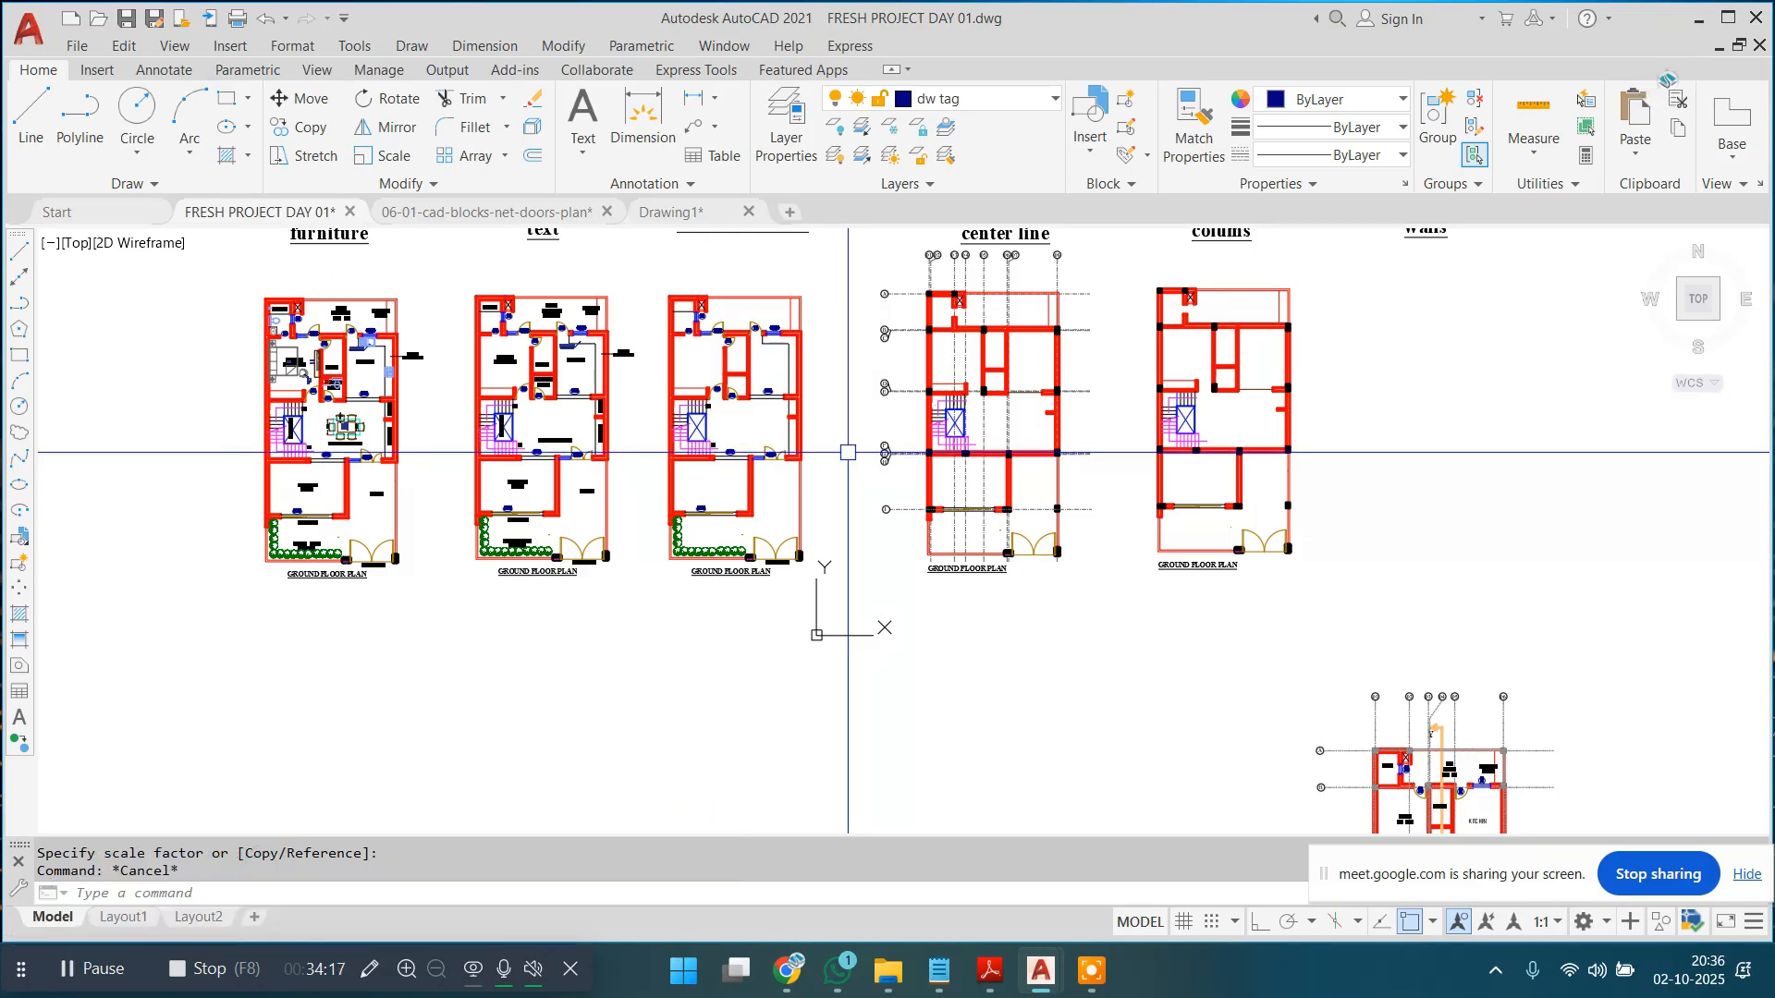
scroll(854, 450, down, 3)
scroll(1177, 634, up, 8)
scroll(674, 284, up, 2)
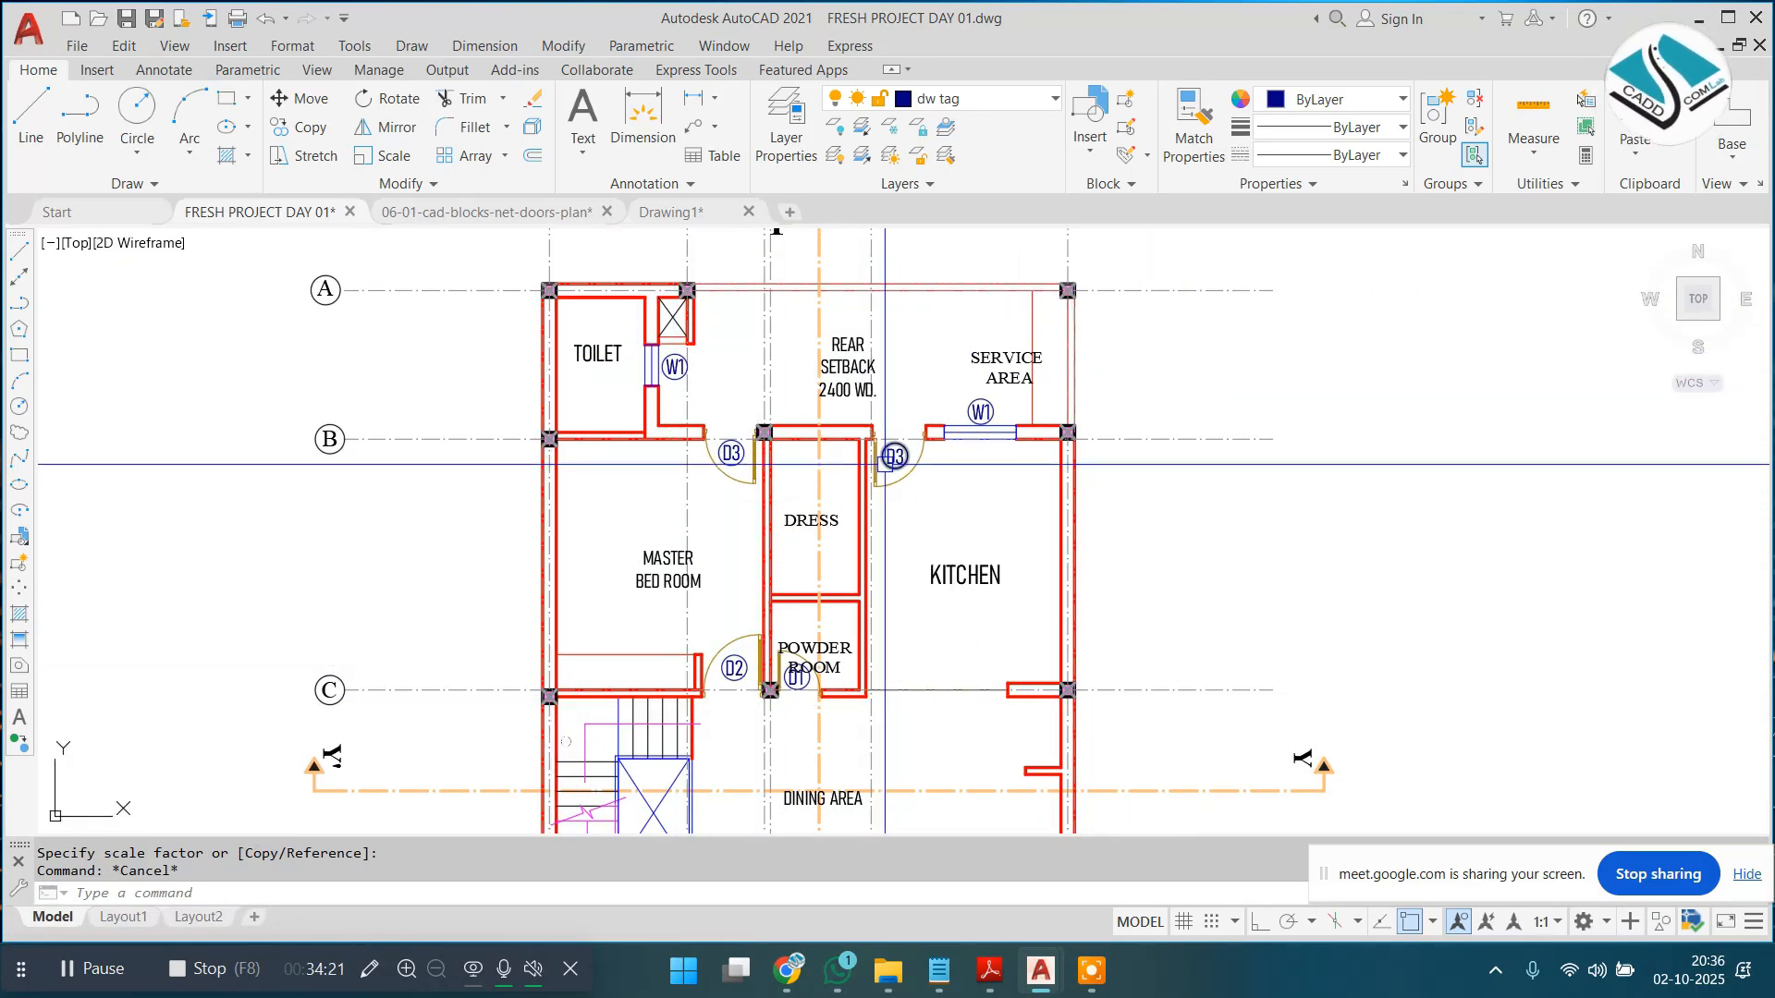
scroll(800, 781, down, 2)
scroll(772, 494, up, 2)
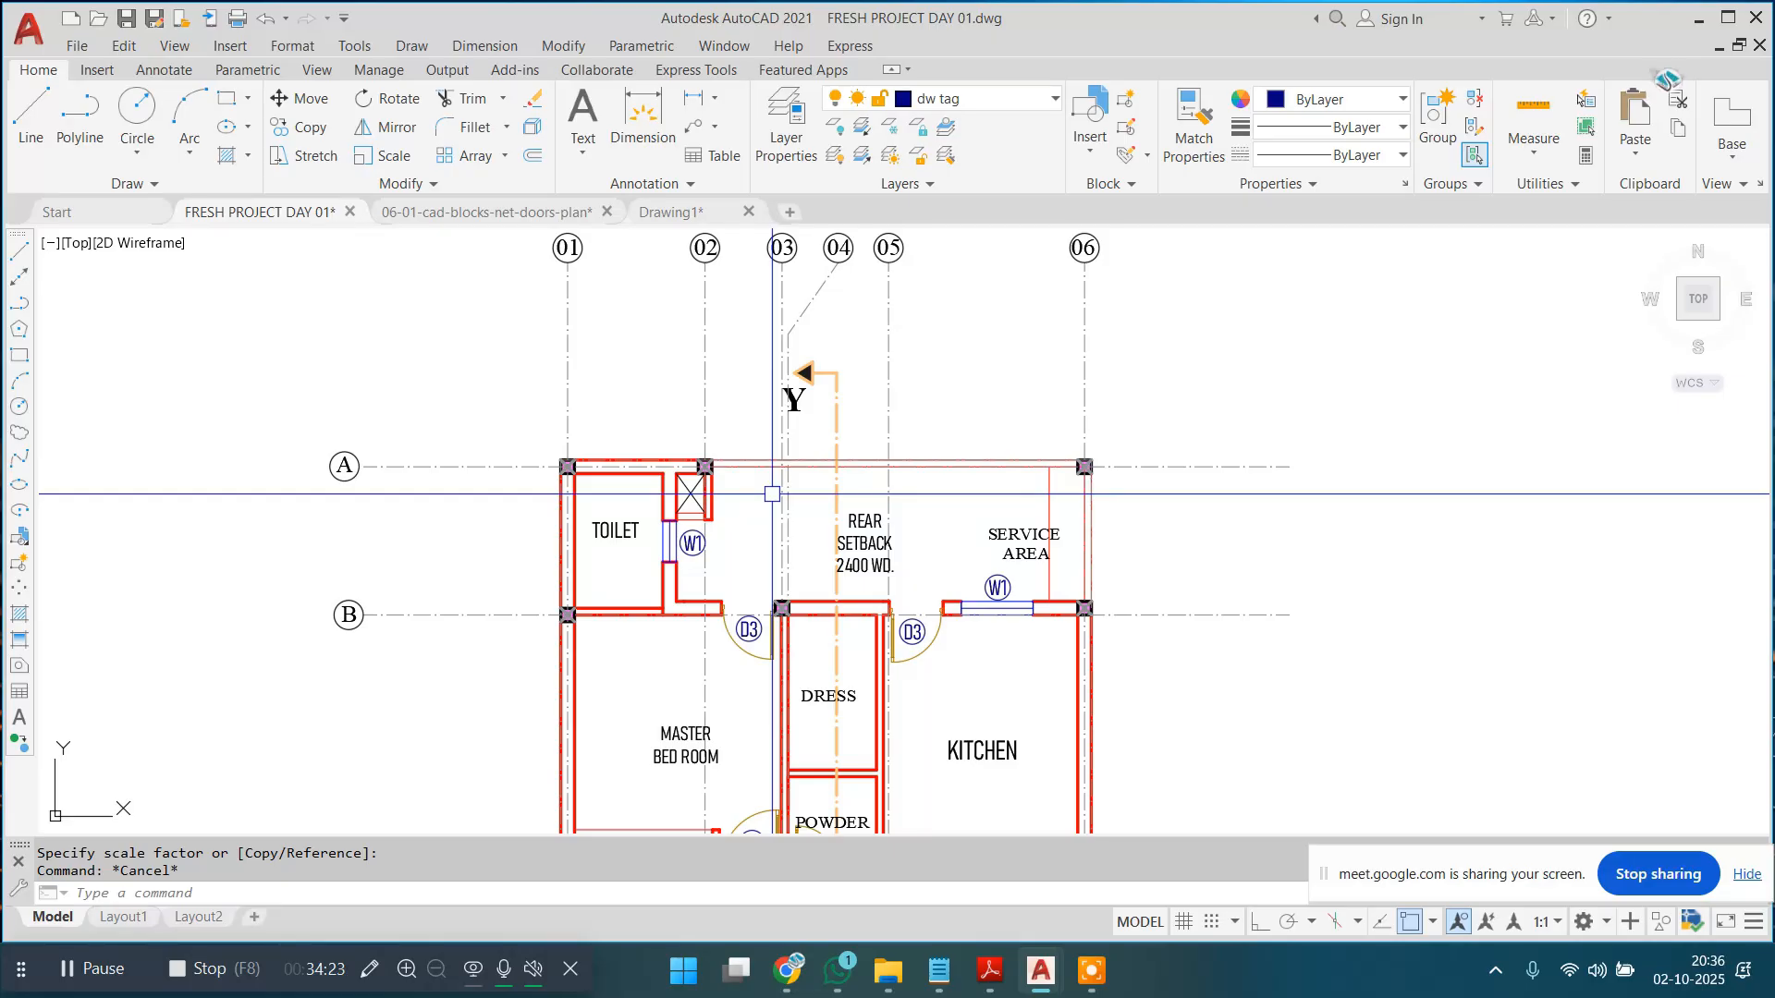
Step: Examine the dimensions, grid labels and section line around the toilet and rear setback in the finished reference plan for comparison with the working plan
scroll(772, 493, down, 6)
scroll(832, 472, up, 9)
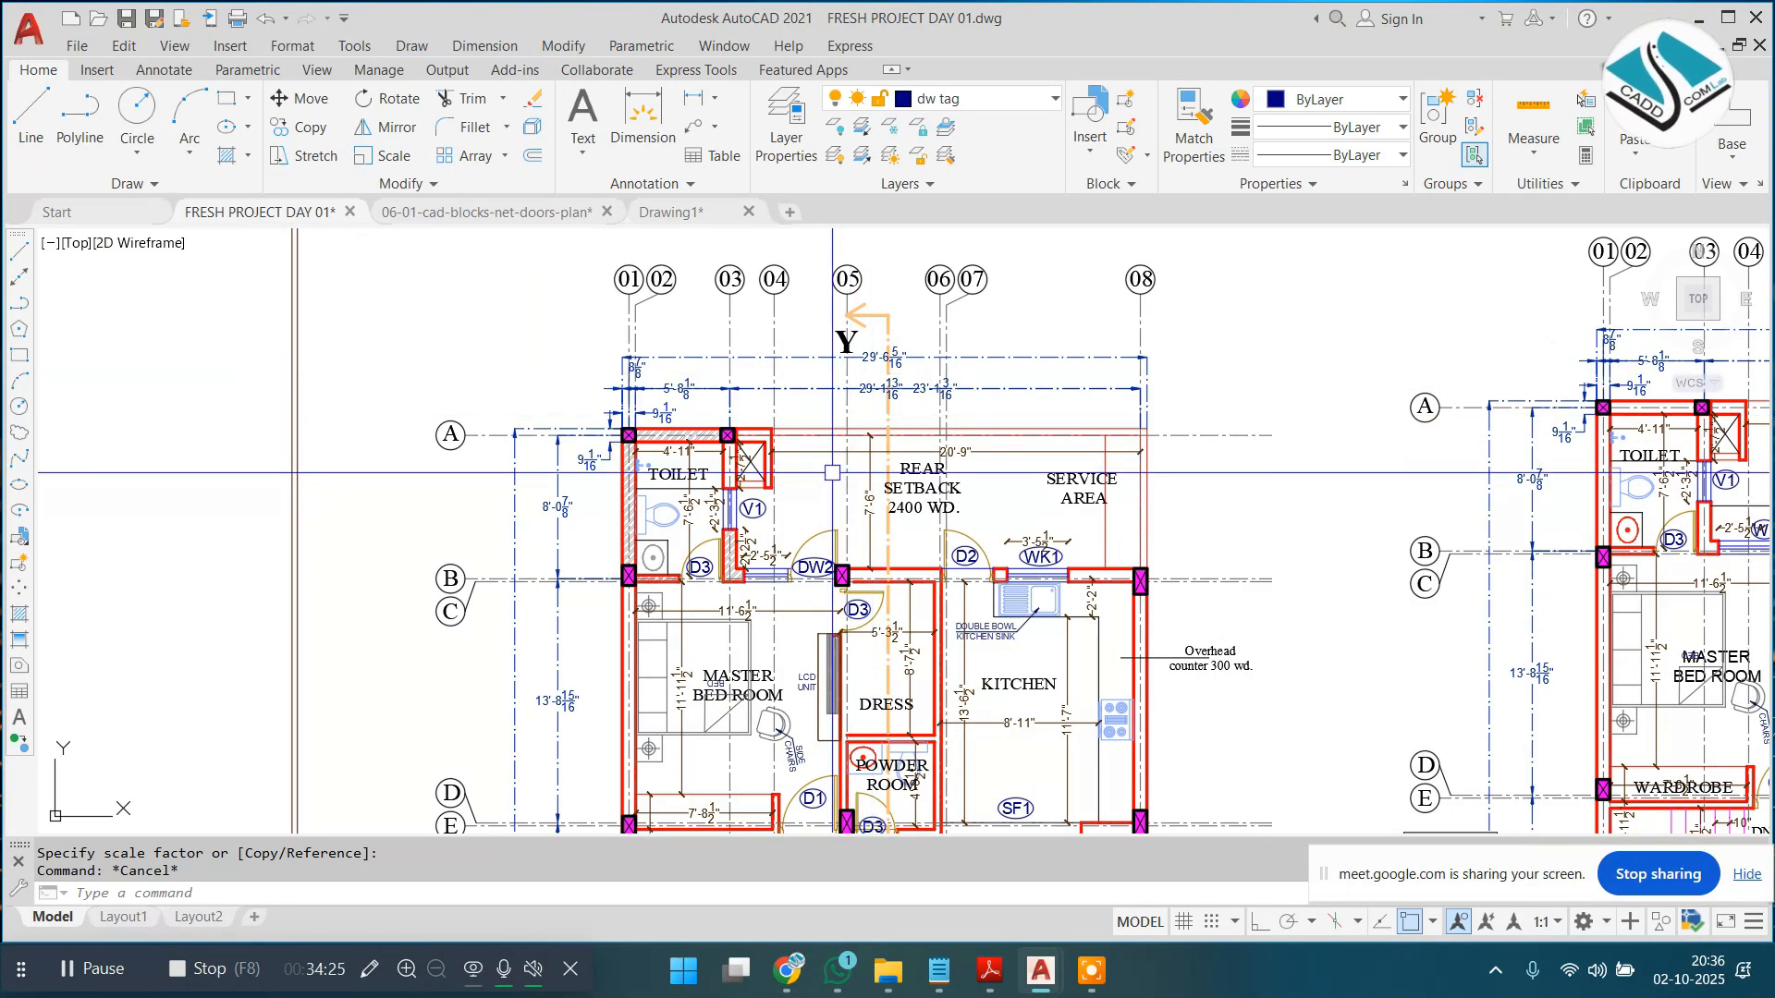
middle_drag(667, 499, 649, 448)
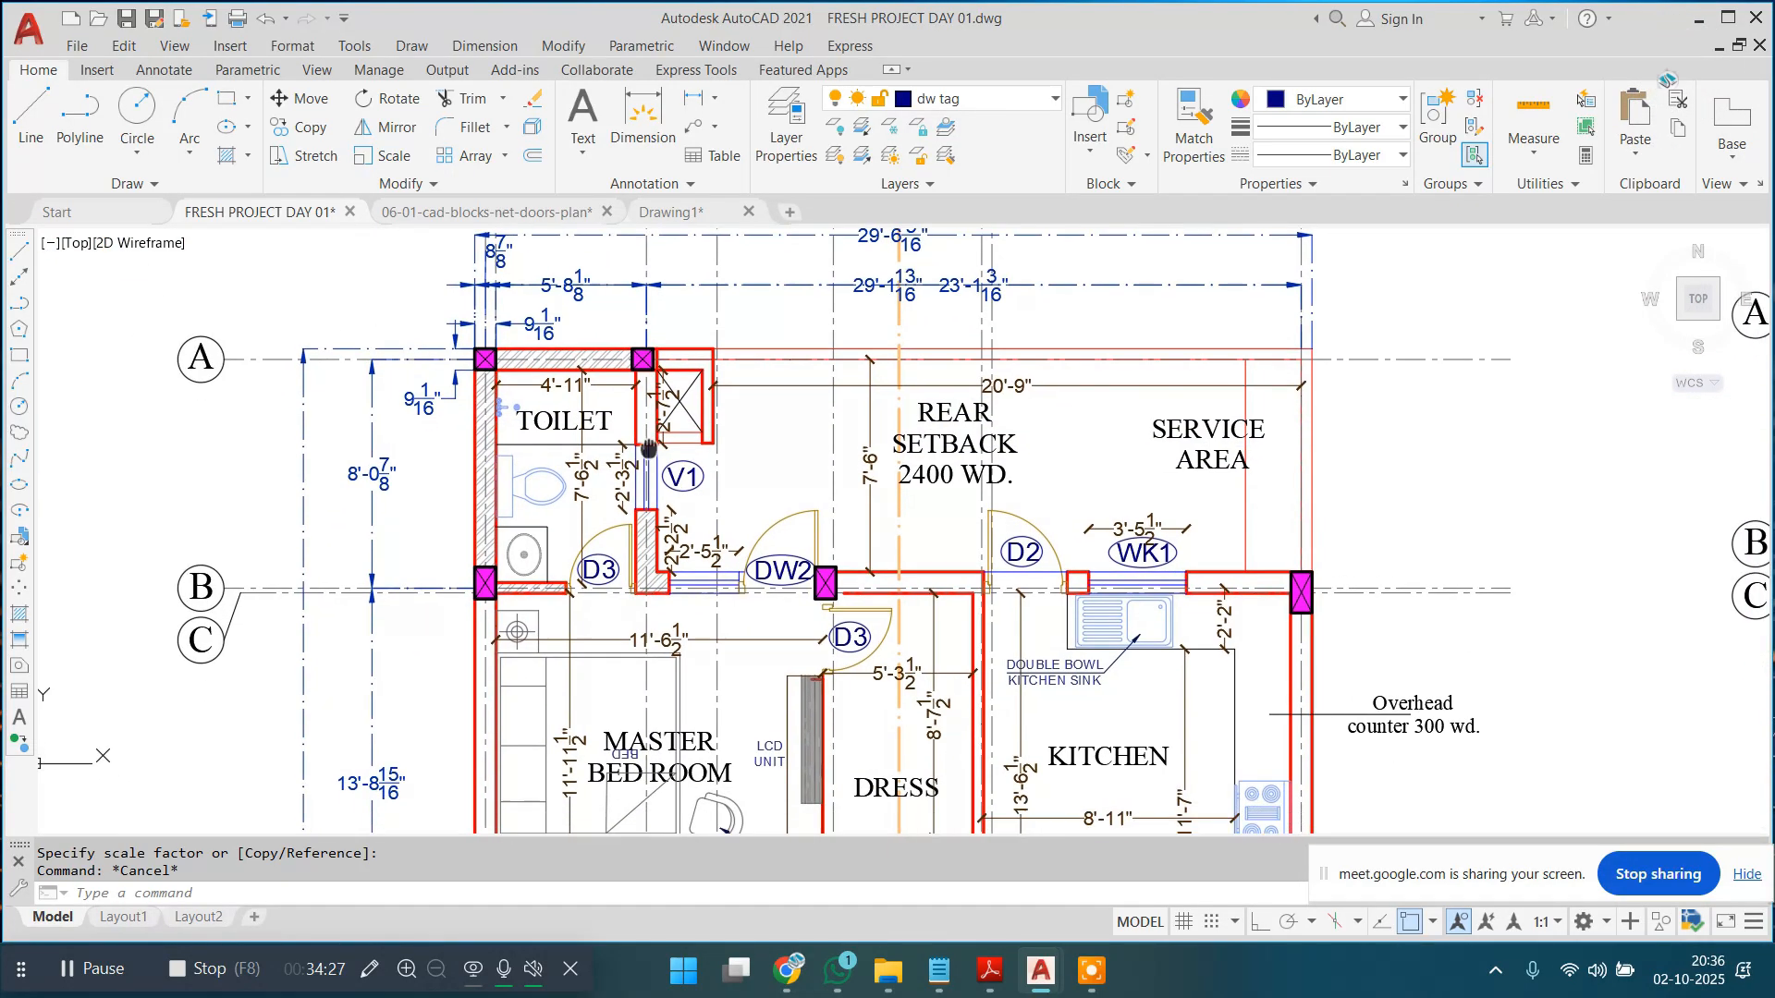
middle_drag(736, 353, 730, 401)
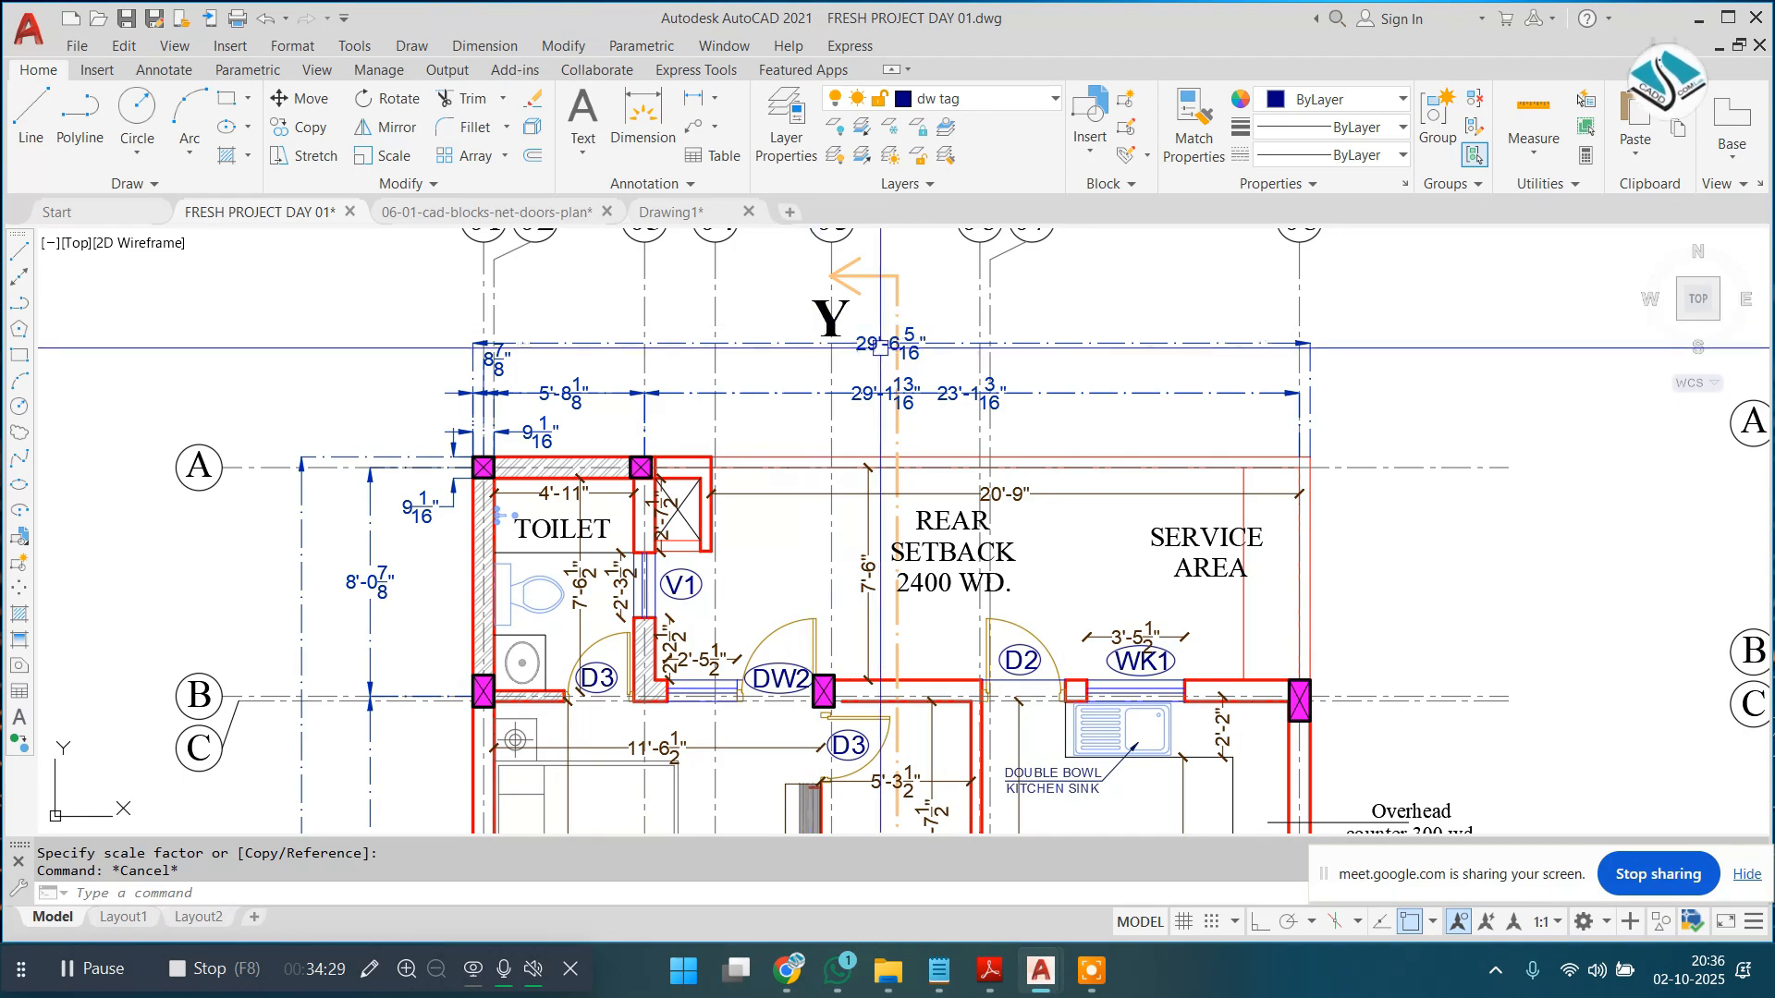
scroll(880, 348, down, 5)
scroll(878, 444, up, 7)
middle_drag(897, 483, 874, 499)
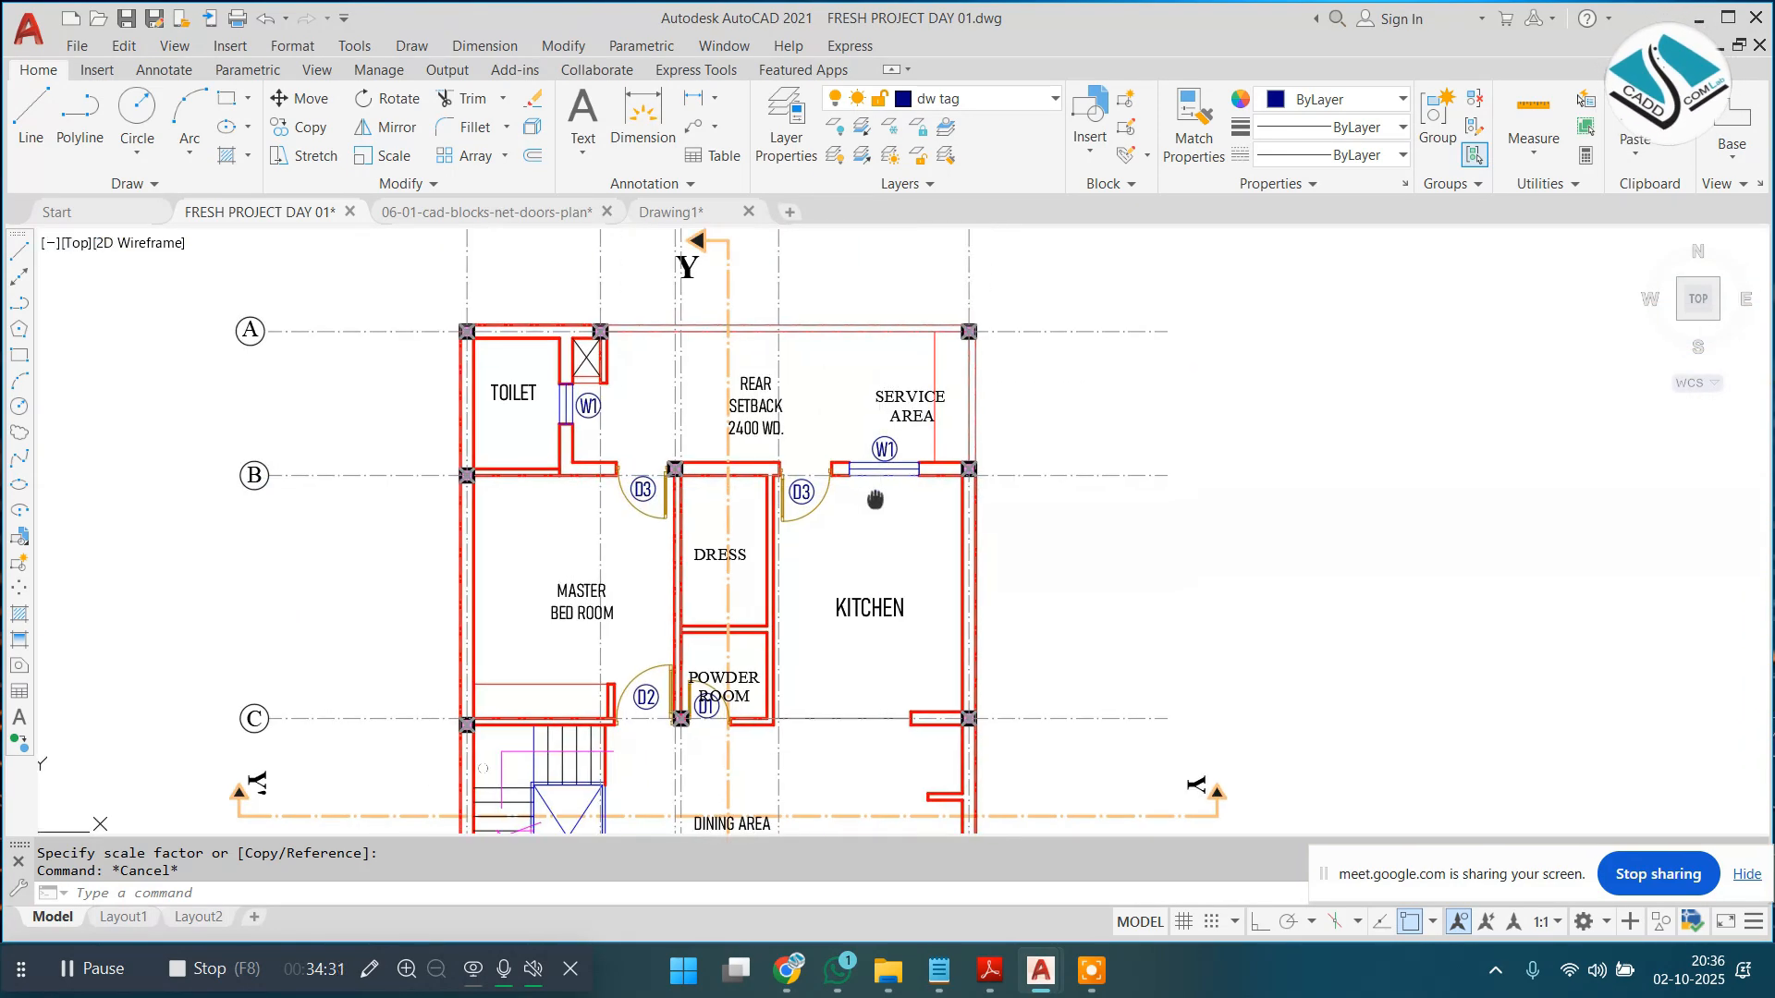